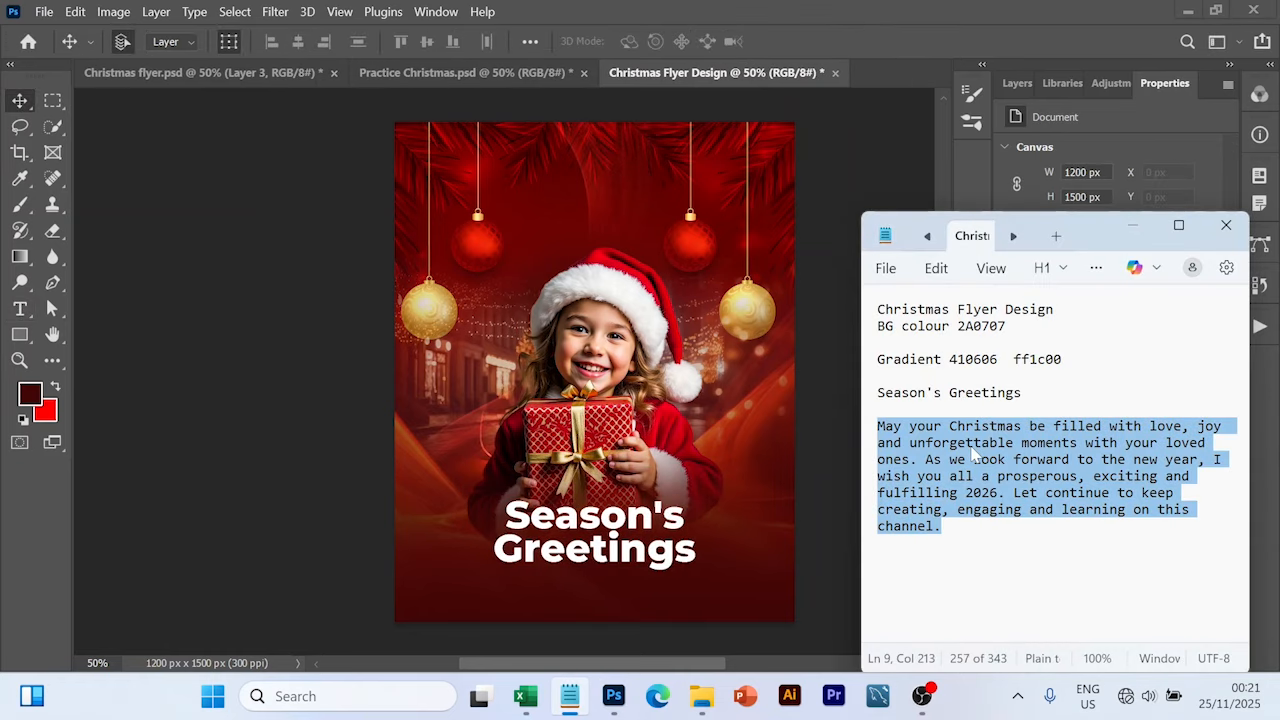
Step: Add the copied Christmas message, starting "May your Christmas be filled with love", as text below the "Season's Greetings" heading
{"action": "left_click", "coordinate": [706, 522]}
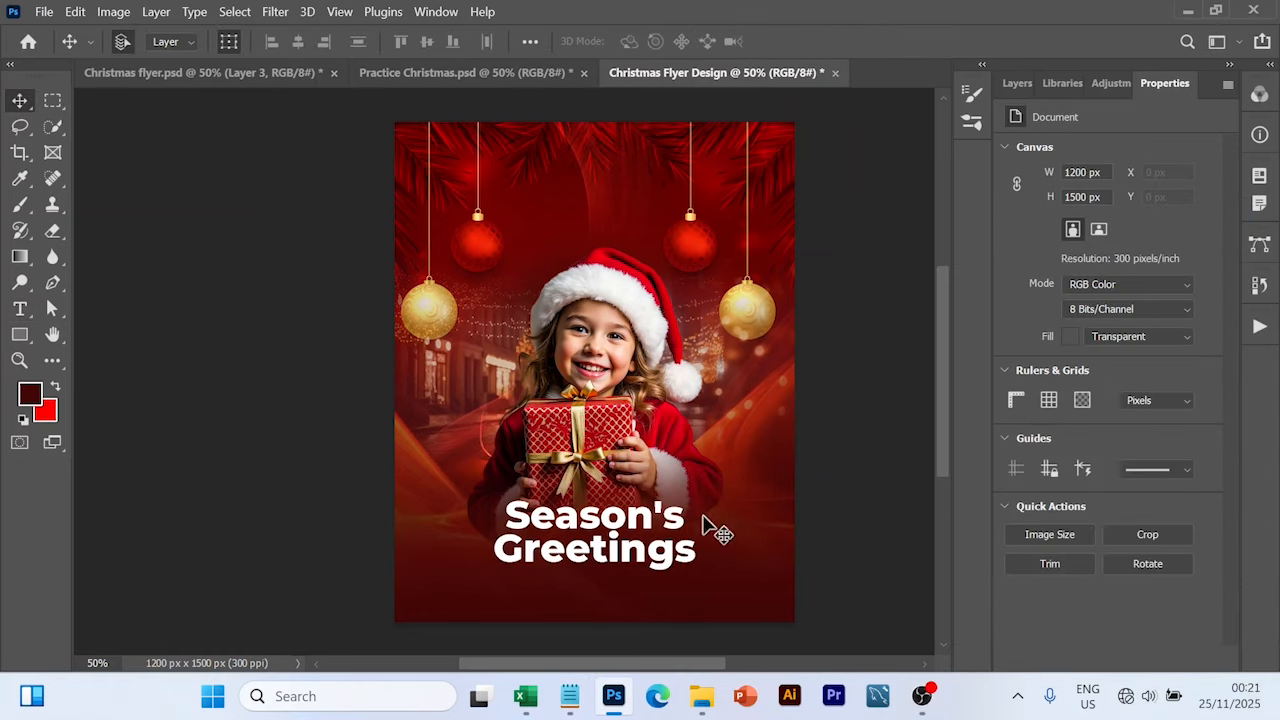
{"action": "key", "text": "t"}
{"action": "left_click", "coordinate": [575, 580]}
{"action": "left_click", "coordinate": [1187, 312]}
{"action": "key", "text": "ctrl+v"}
{"action": "left_click", "coordinate": [872, 42]}
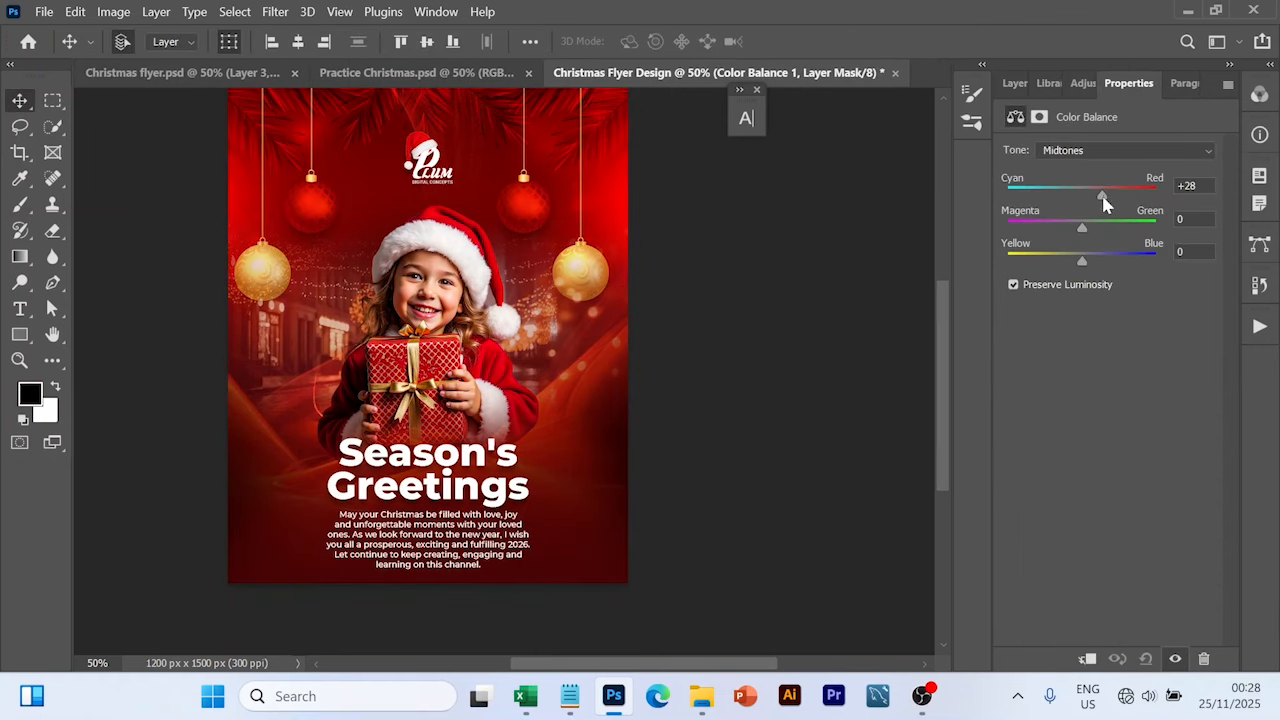
Step: Switch the Color Balance adjustment's tone range from Midtones to Highlights
{"action": "left_click", "coordinate": [1125, 150]}
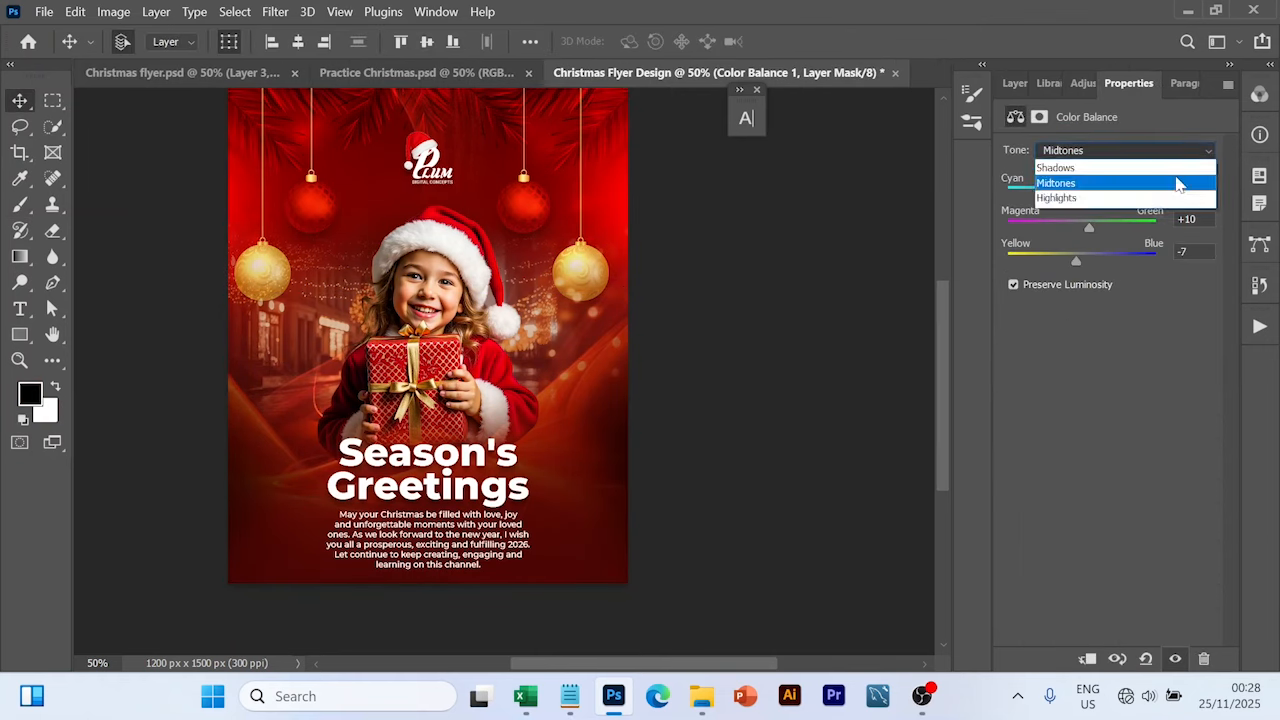
{"action": "left_click", "coordinate": [1065, 200]}
{"action": "left_click", "coordinate": [1125, 150]}
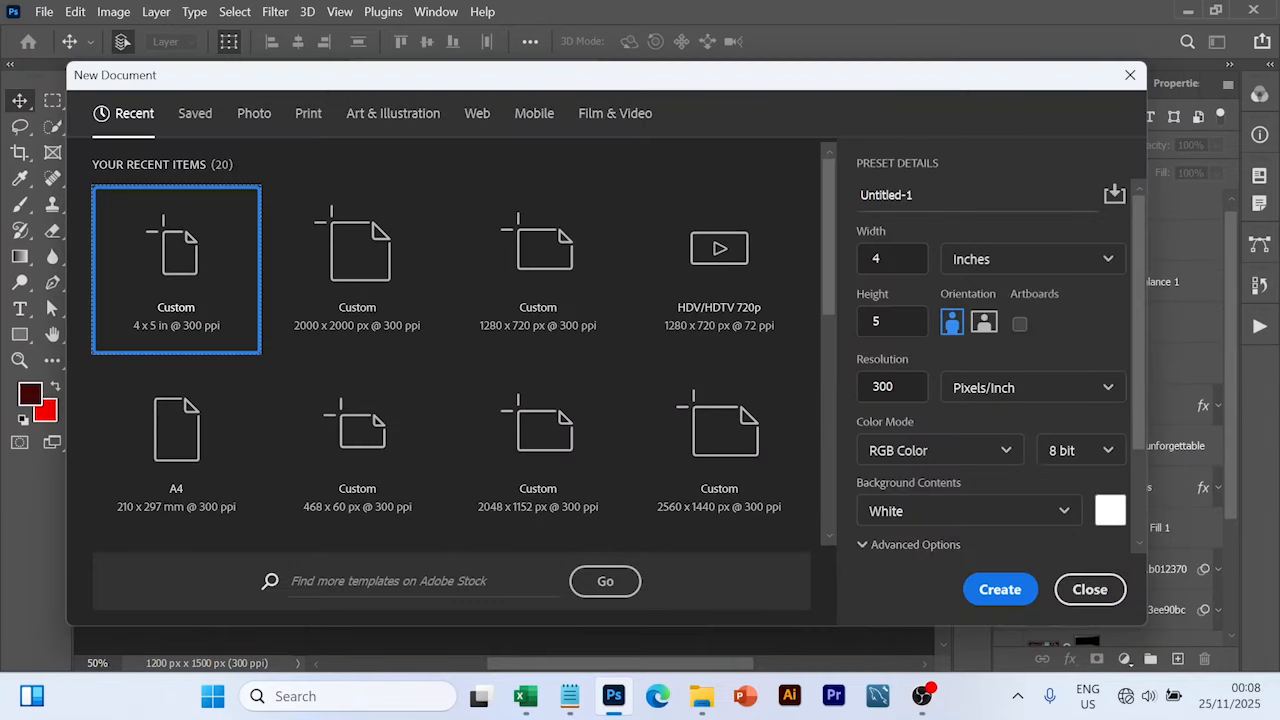
Step: Name the new 4 x 5 inch document "Christmas Flyer Design" and keep inches as the unit
{"action": "left_click", "coordinate": [913, 195]}
{"action": "key", "text": "ctrl+a"}
{"action": "type", "text": "Christmas Flyer Design"}
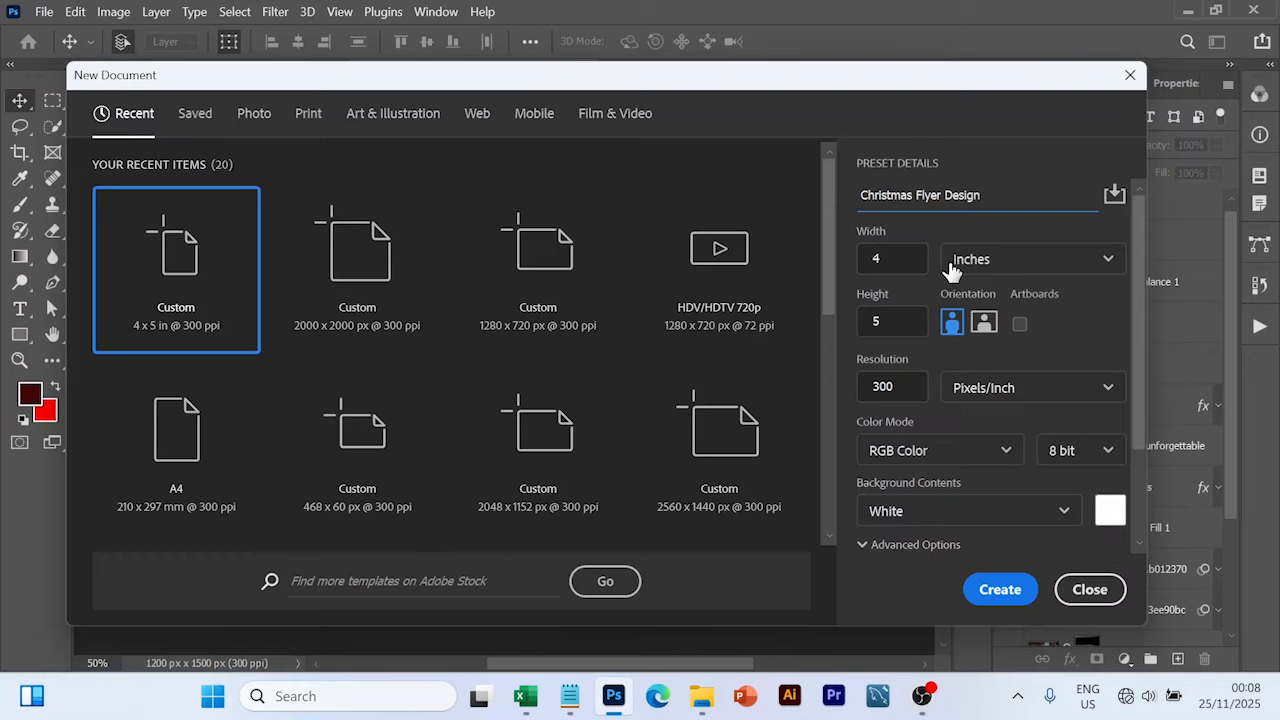
{"action": "left_click", "coordinate": [1011, 268]}
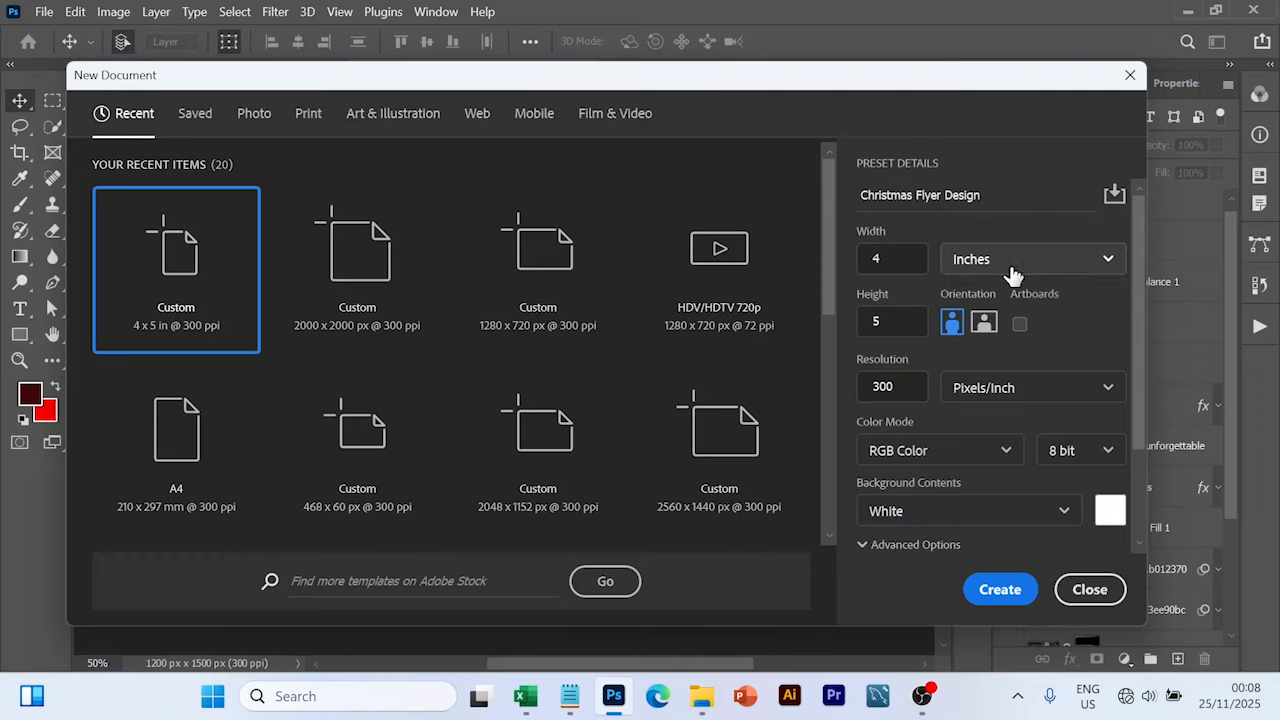
{"action": "left_click", "coordinate": [1011, 332]}
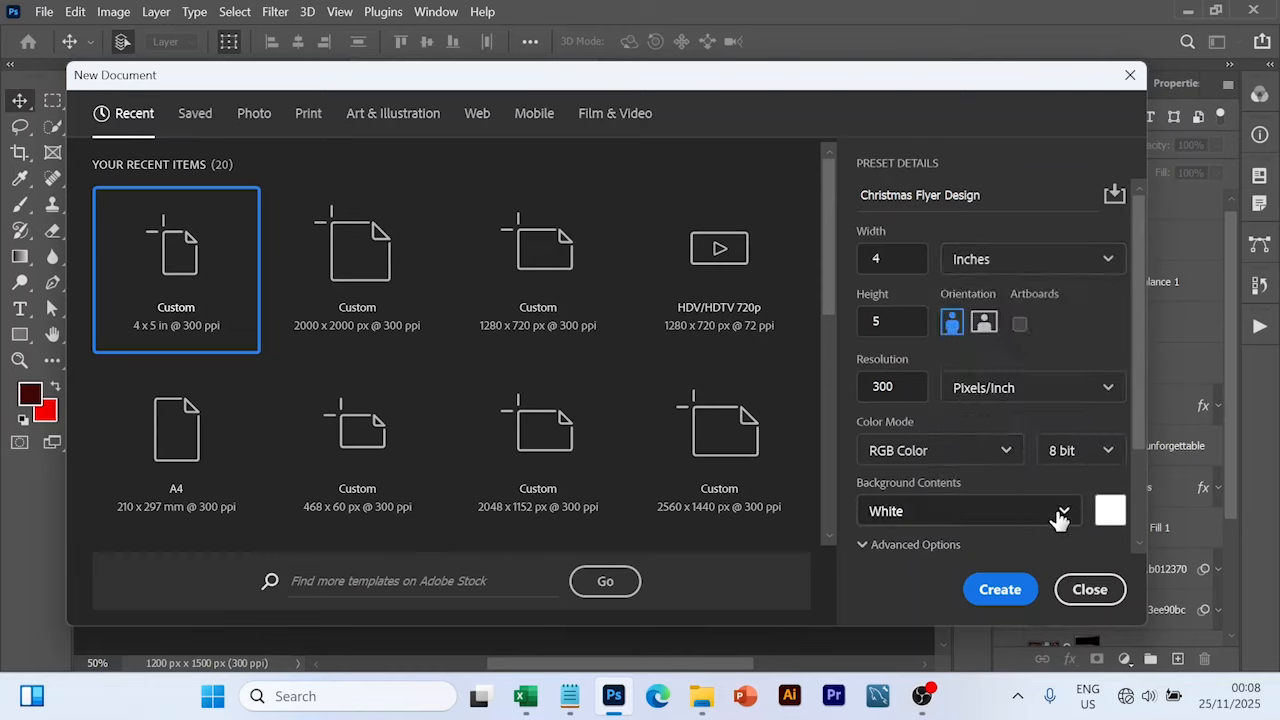
Step: Set the new document's background contents to Transparent and create the document
{"action": "left_click", "coordinate": [1107, 513]}
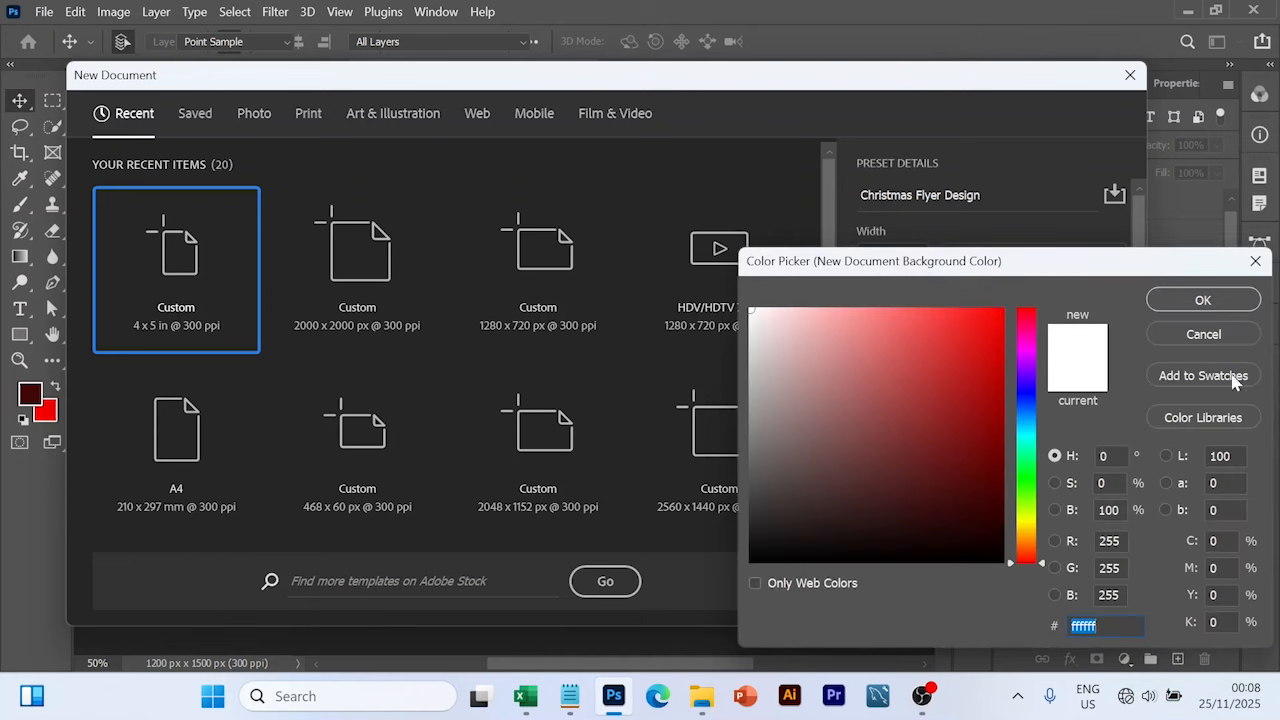
{"action": "left_click", "coordinate": [1203, 300]}
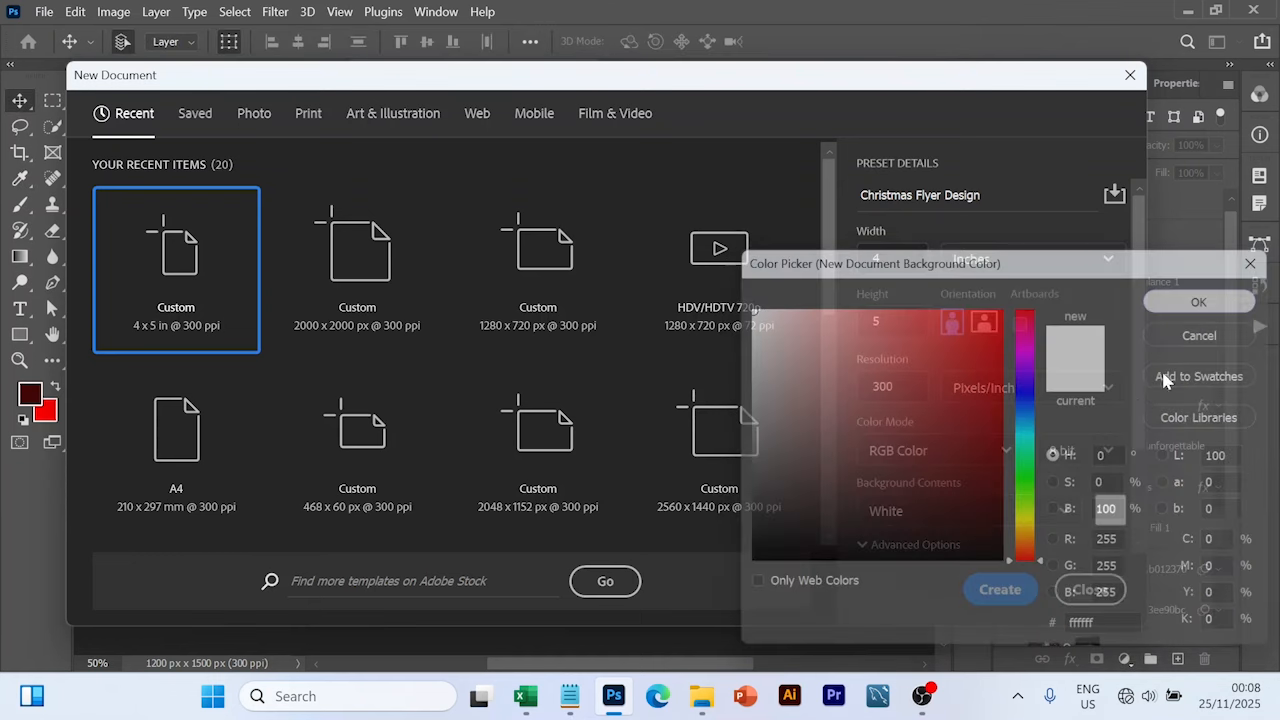
{"action": "left_click", "coordinate": [1043, 511]}
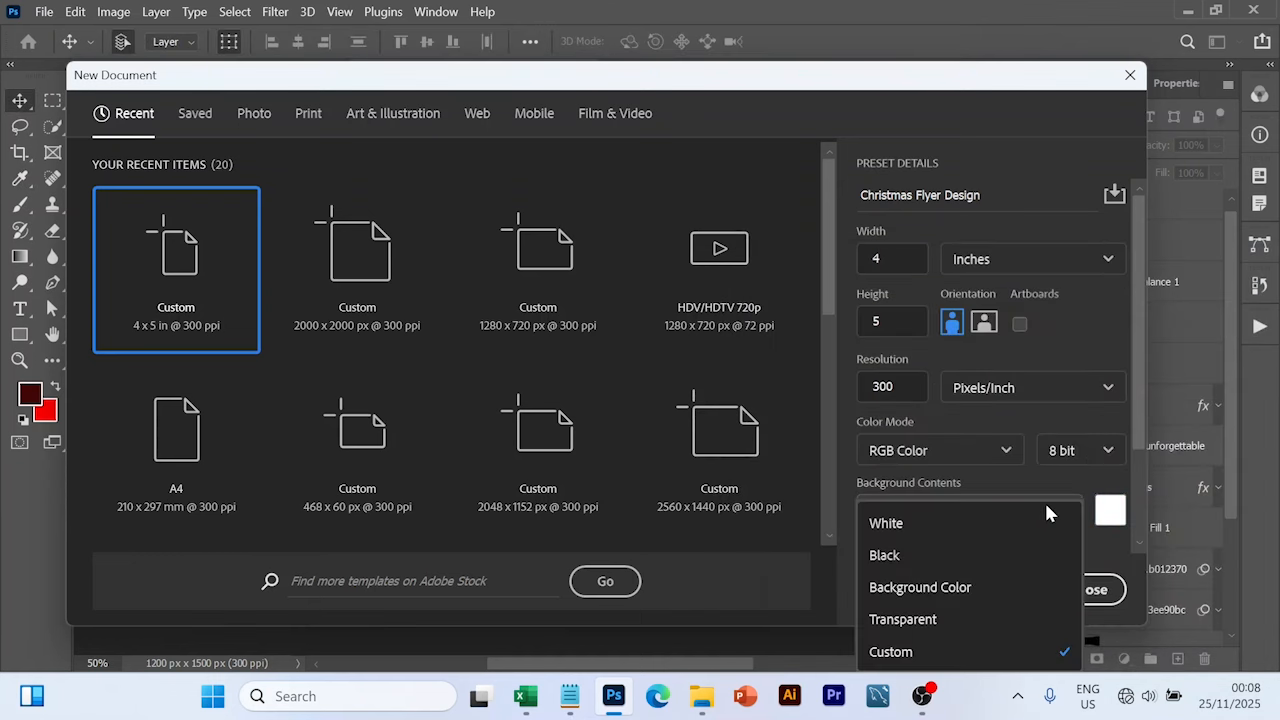
{"action": "left_click", "coordinate": [903, 620]}
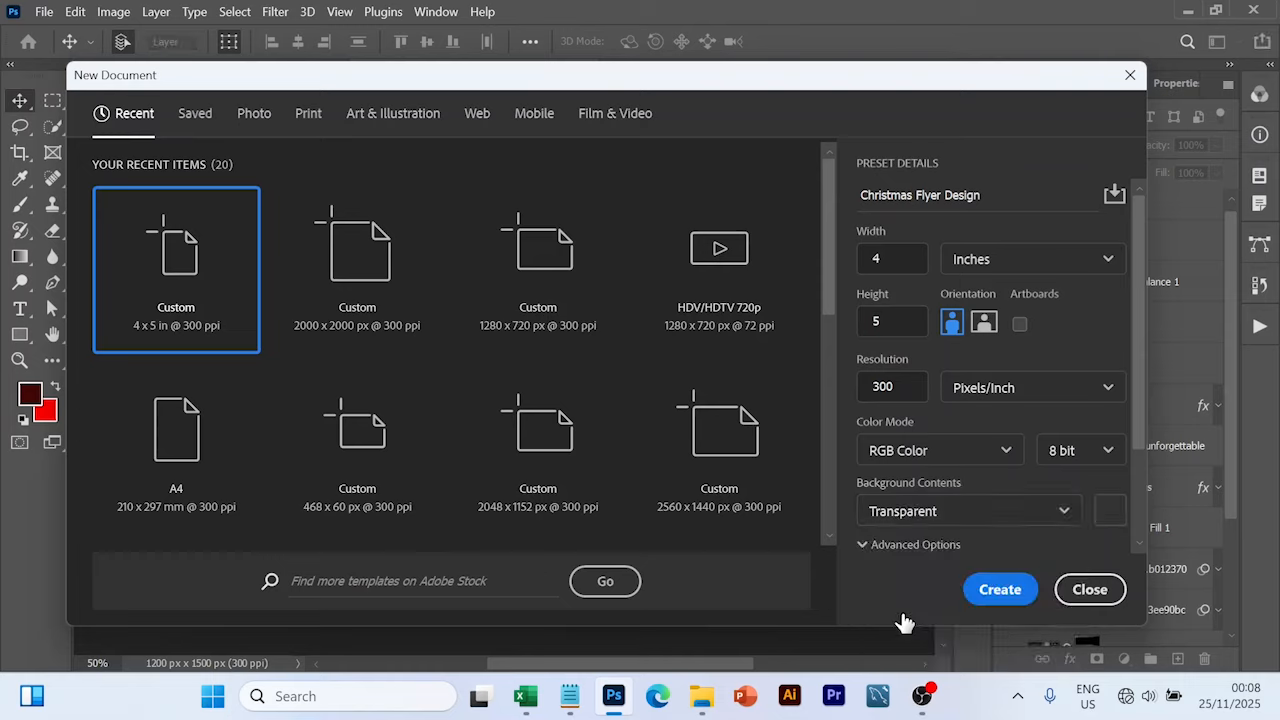
{"action": "left_click", "coordinate": [998, 591]}
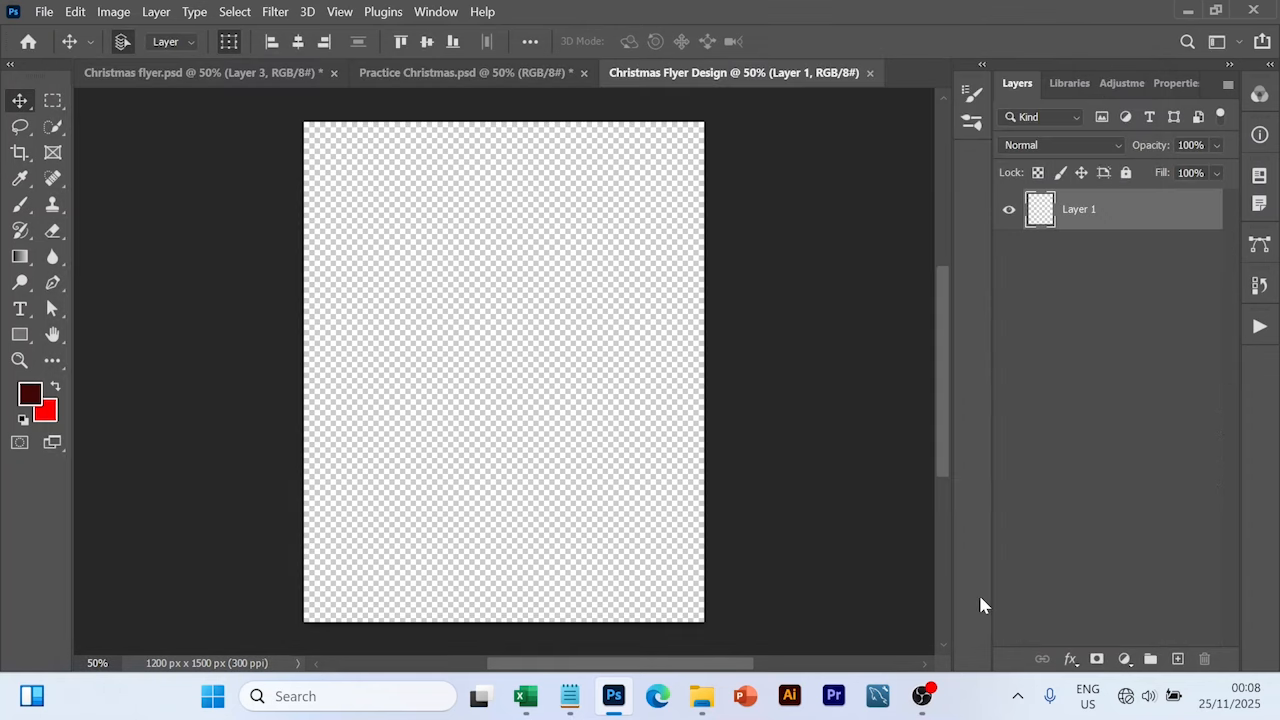
Step: Add a solid color fill layer in dark red 410606 as the flyer's background
{"action": "left_click", "coordinate": [1124, 660]}
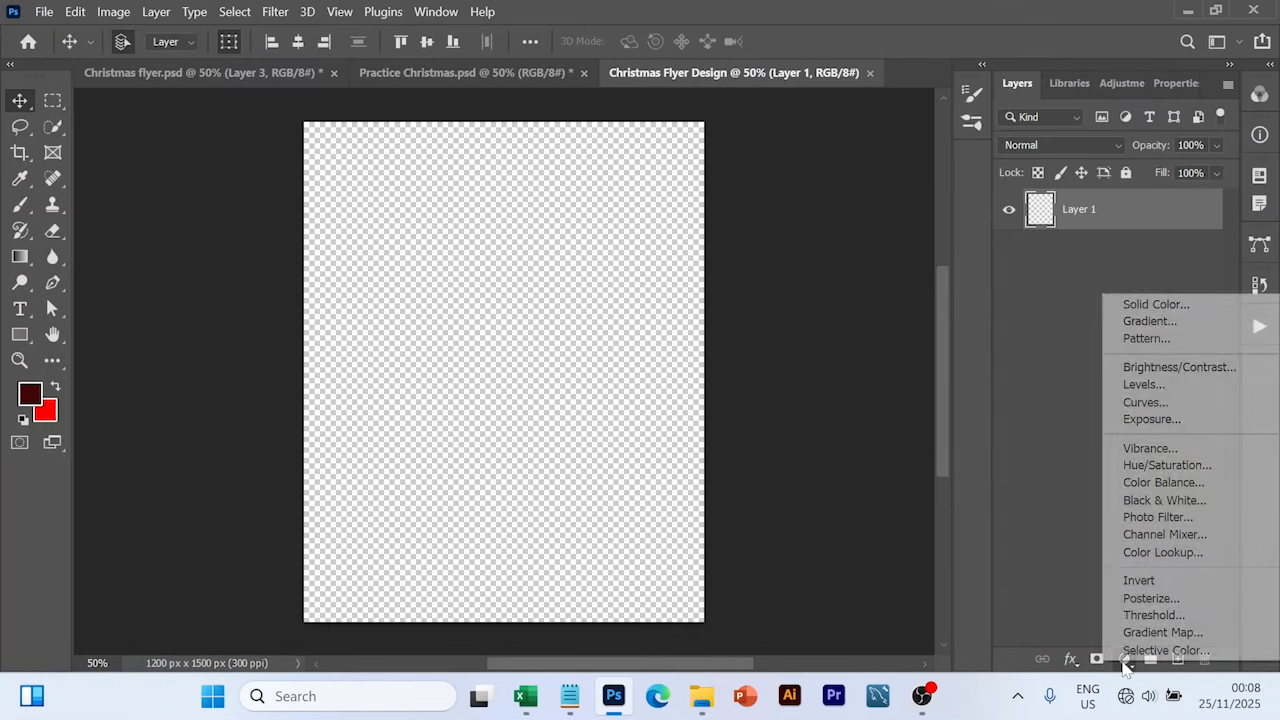
{"action": "left_click", "coordinate": [1143, 304]}
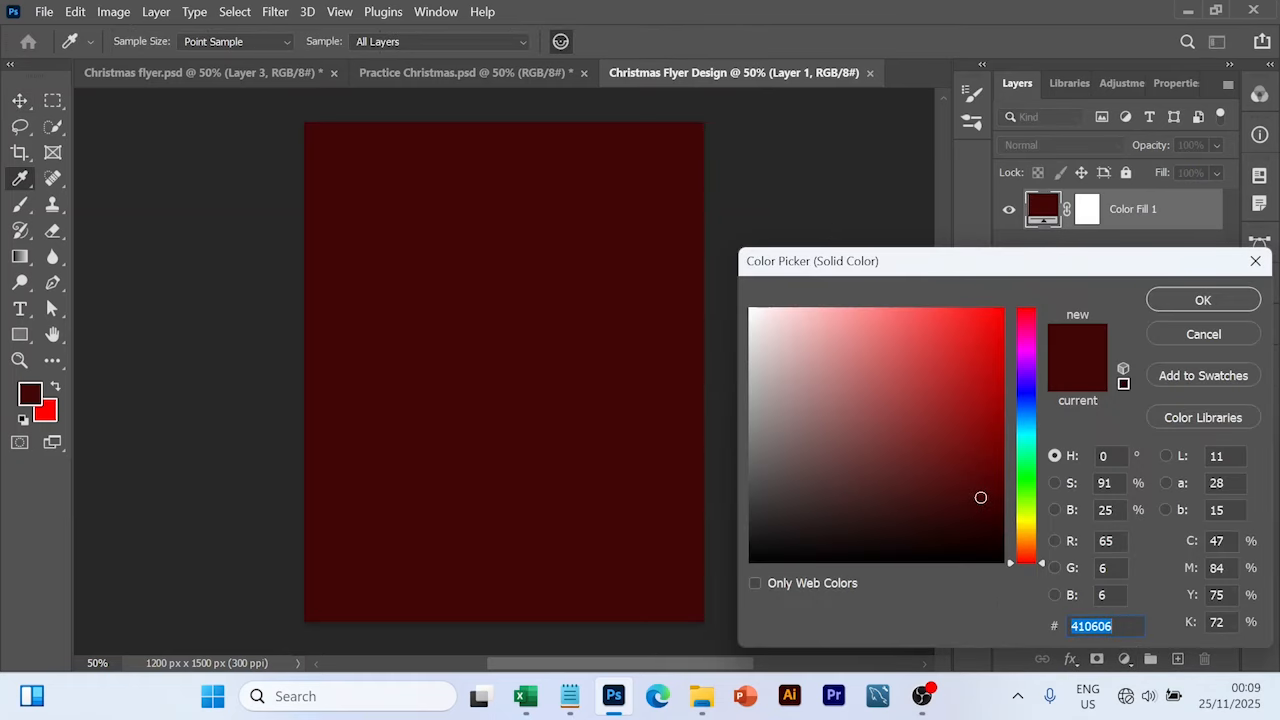
{"action": "left_click", "coordinate": [1216, 309]}
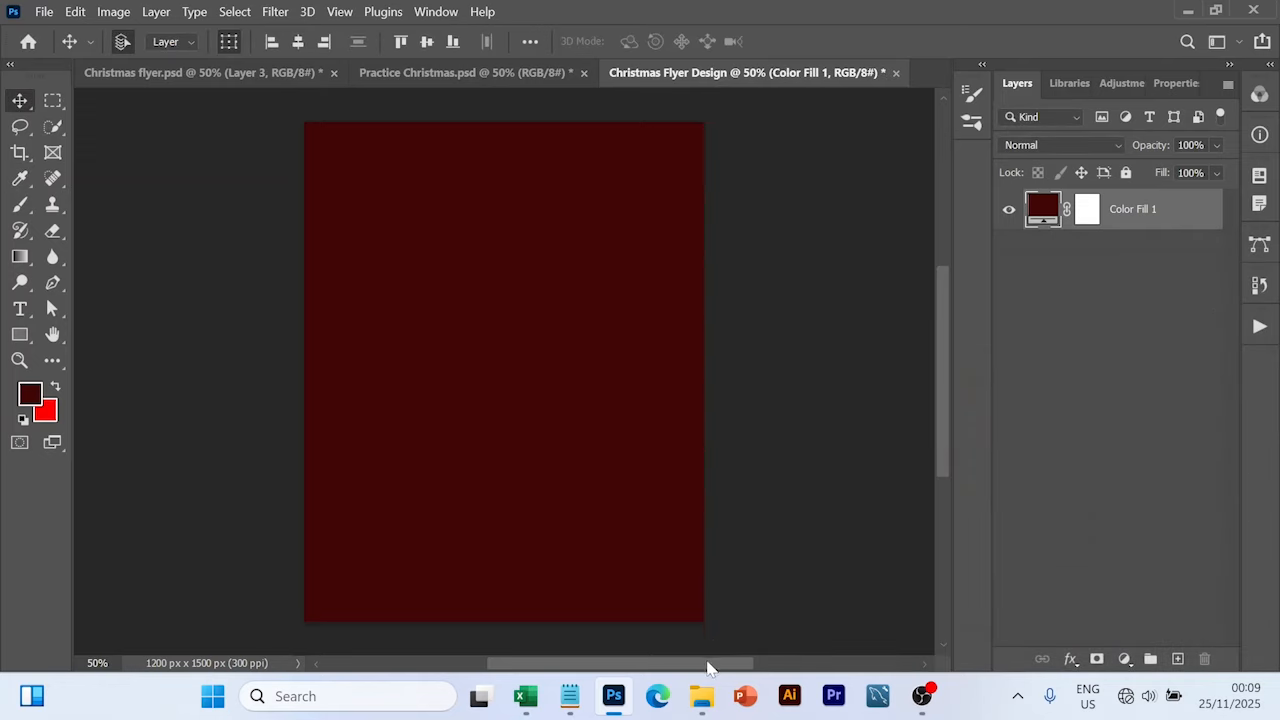
Step: Place the hanging ornaments image 33212323_sl_070522_51290_67 from the RESOURCE folder and move it up to the canvas's upper edge
{"action": "left_click", "coordinate": [703, 697]}
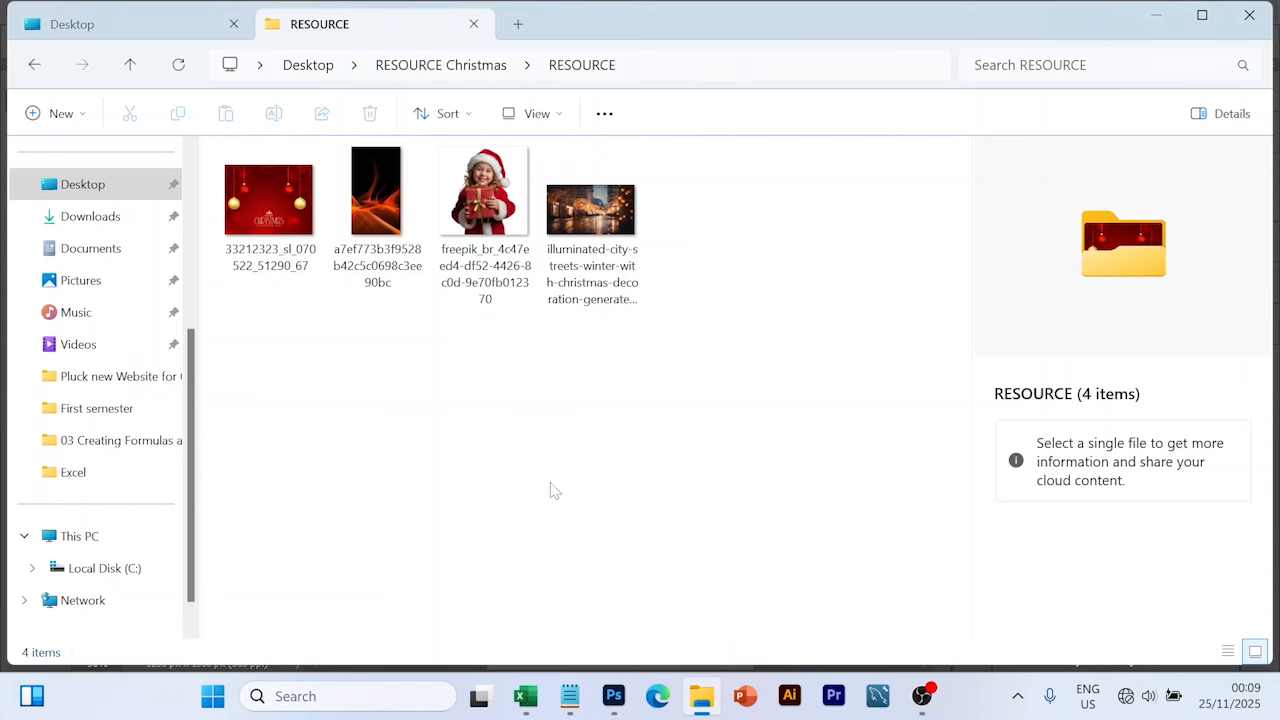
{"action": "left_click_drag", "start_coordinate": [261, 199], "coordinate": [513, 372]}
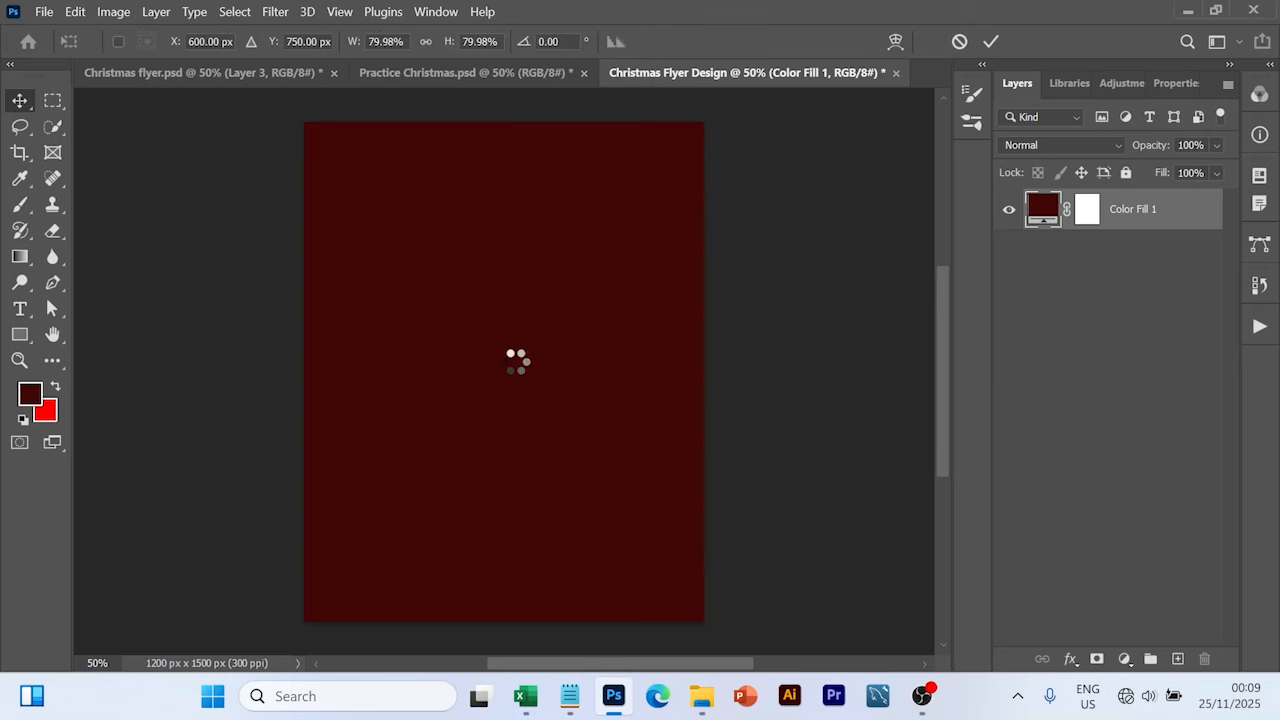
{"action": "left_click_drag", "start_coordinate": [508, 271], "coordinate": [503, 176]}
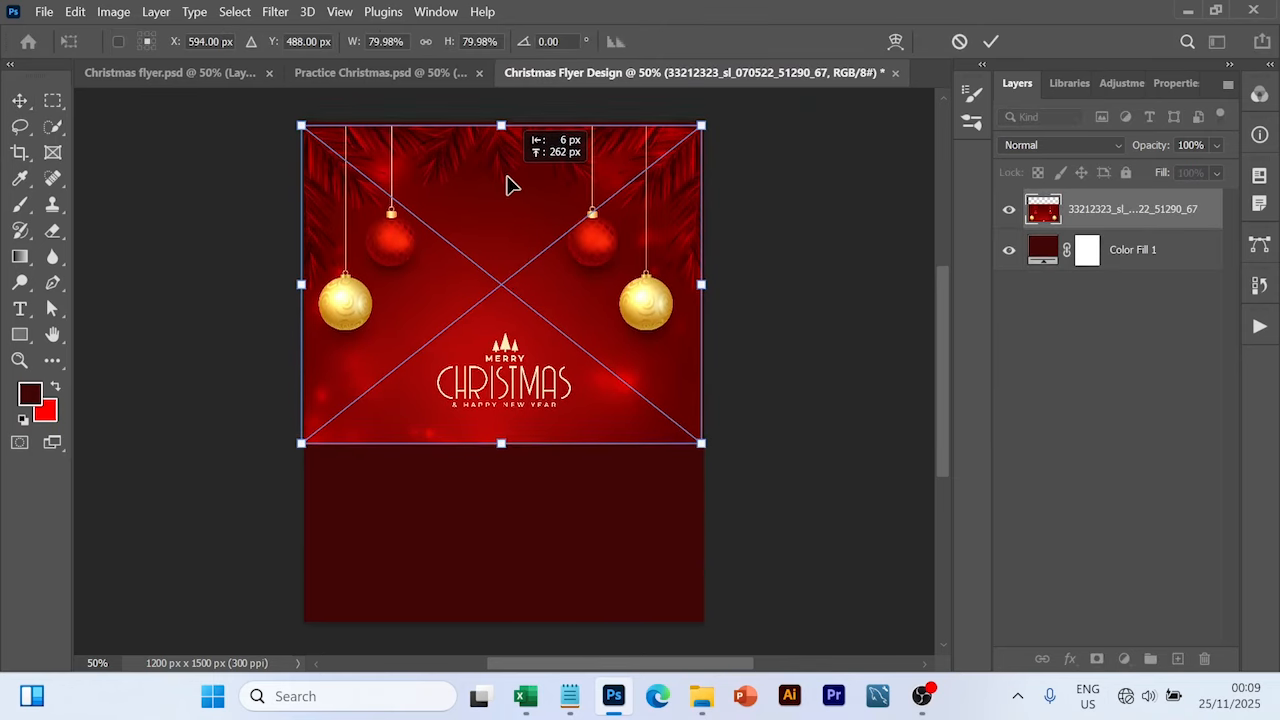
{"action": "left_click", "coordinate": [990, 41]}
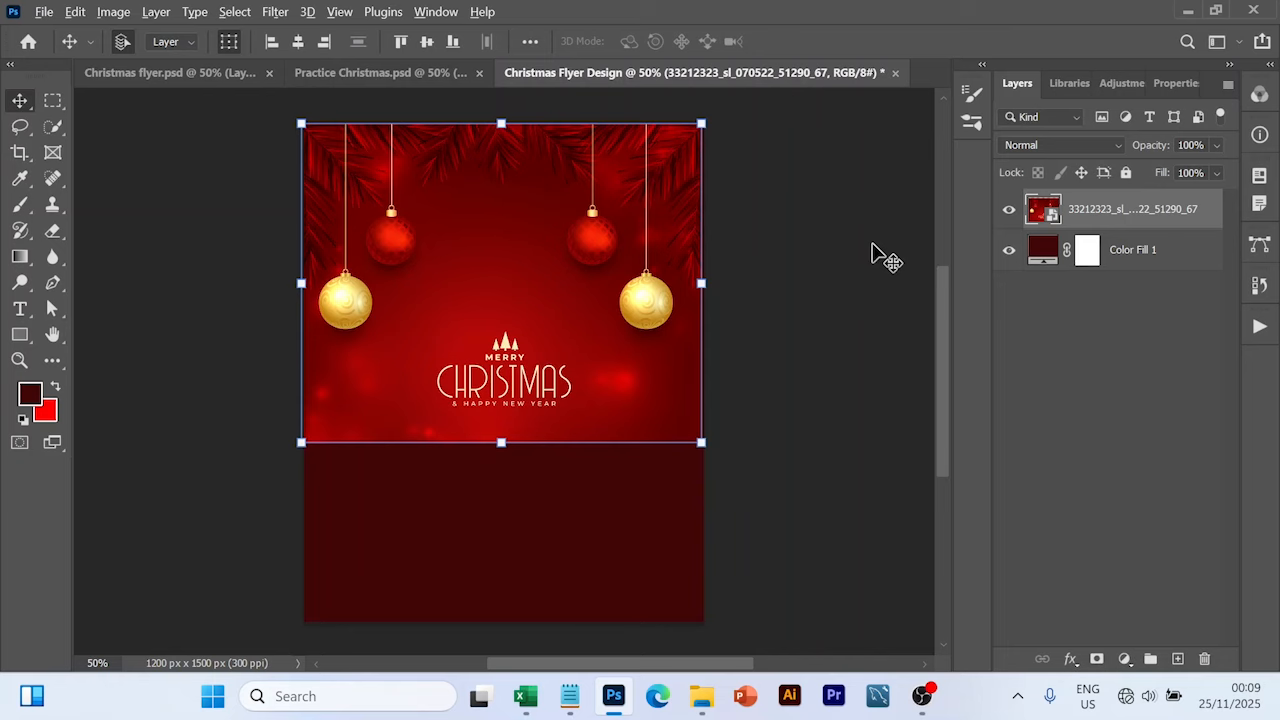
Step: Enlarge the ornaments image slightly beyond the canvas width and centre it with its upper edge flush with the canvas's upper edge
{"action": "left_click_drag", "start_coordinate": [701, 442], "coordinate": [713, 451]}
{"action": "left_click", "coordinate": [990, 41]}
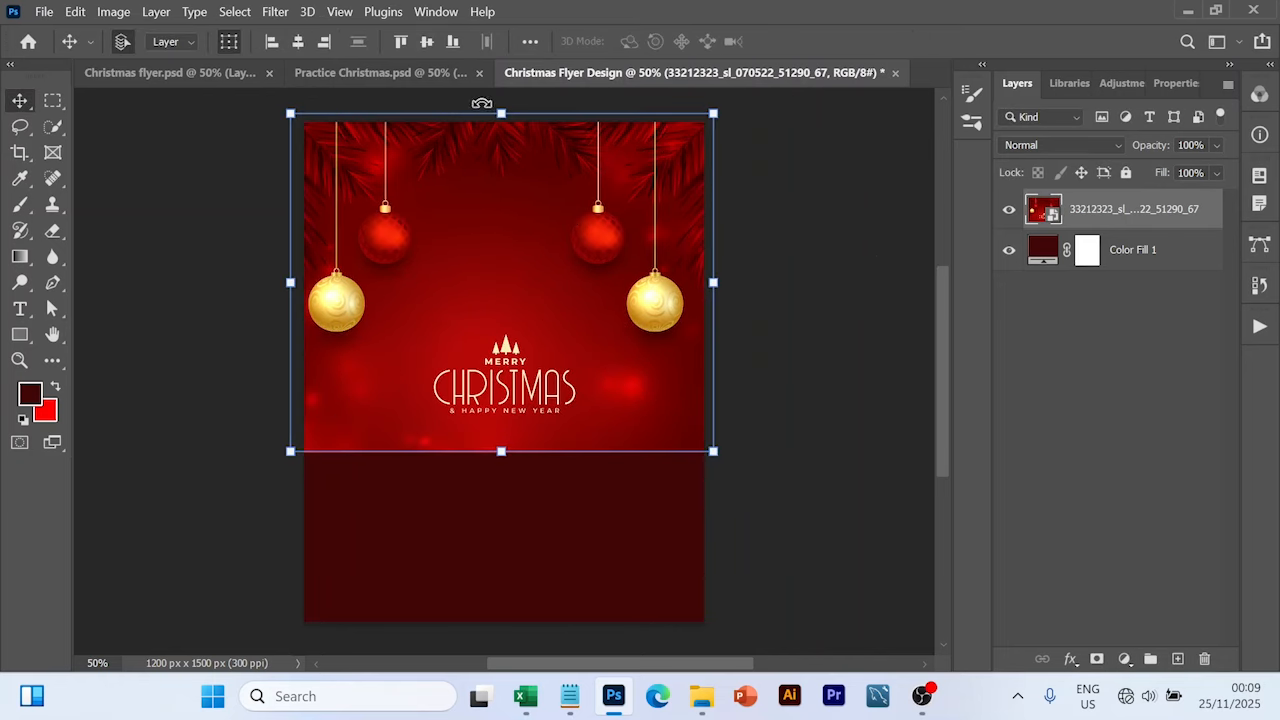
{"action": "left_click", "coordinate": [304, 41]}
{"action": "key", "text": "Down"}
{"action": "key", "text": "Down"}
{"action": "key", "text": "Down"}
{"action": "key", "text": "Down"}
{"action": "key", "text": "Down"}
{"action": "key", "text": "Down"}
{"action": "key", "text": "Down"}
{"action": "key", "text": "Down"}
{"action": "key", "text": "Down"}
{"action": "key", "text": "Down"}
{"action": "key", "text": "Down"}
{"action": "key", "text": "Down"}
{"action": "key", "text": "Down"}
{"action": "key", "text": "Down"}
{"action": "key", "text": "Down"}
{"action": "key", "text": "Down"}
{"action": "key", "text": "Down"}
{"action": "key", "text": "Down"}
{"action": "key", "text": "Down"}
{"action": "key", "text": "Down"}
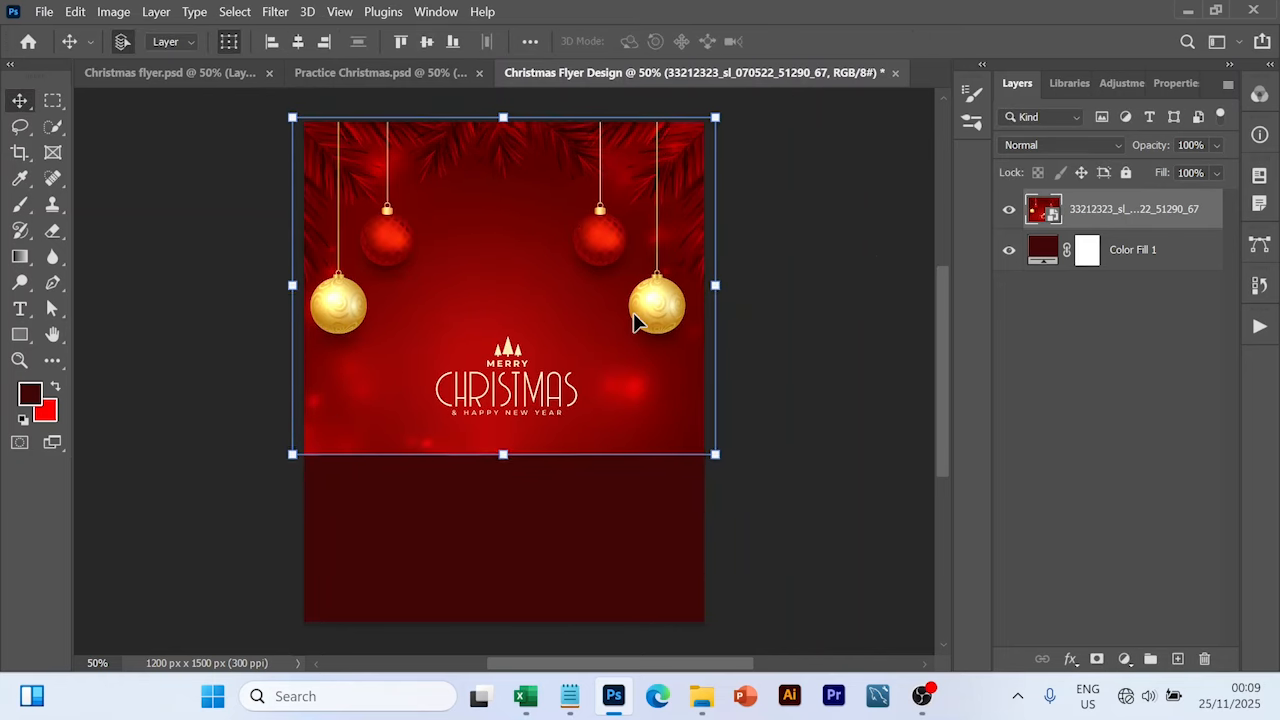
{"action": "key", "text": "Up"}
{"action": "key", "text": "Up"}
{"action": "key", "text": "Up"}
{"action": "key", "text": "Up"}
{"action": "key", "text": "Up"}
{"action": "left_click", "coordinate": [799, 229]}
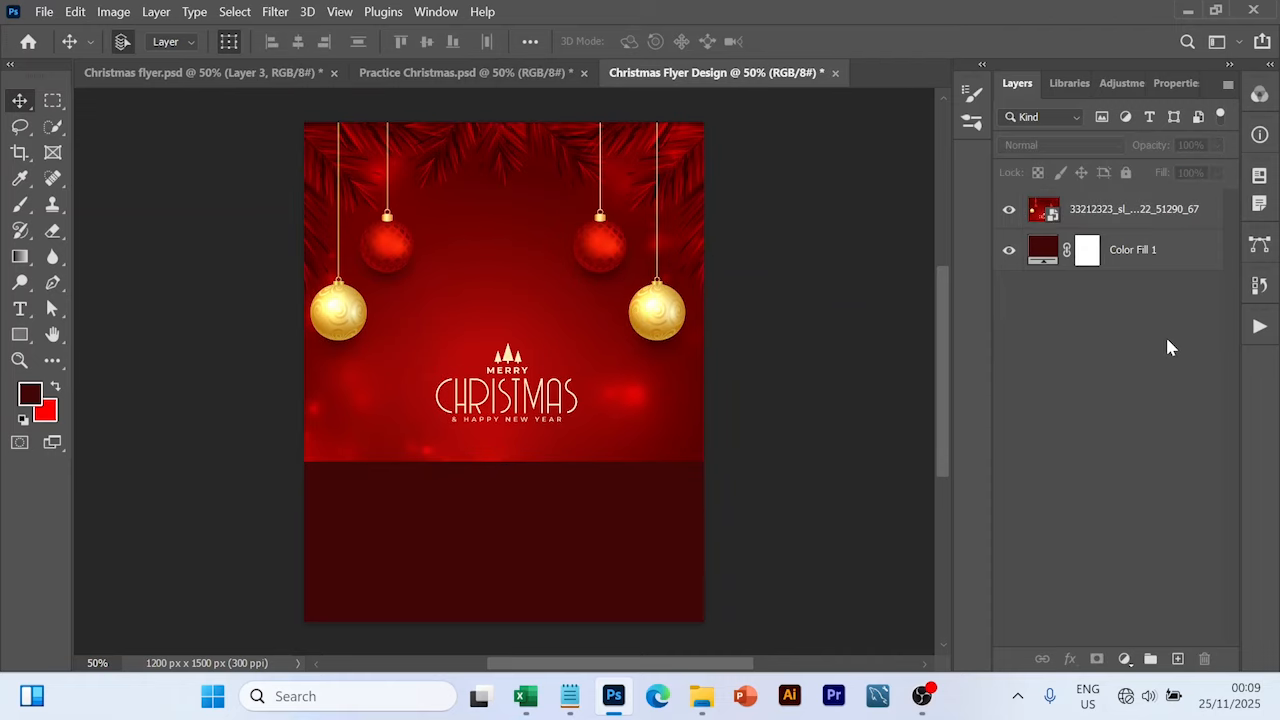
Step: Mask the ornaments layer and brush black with a soft 600 px brush over its Merry Christmas lettering and lower edge
{"action": "left_click", "coordinate": [1103, 222]}
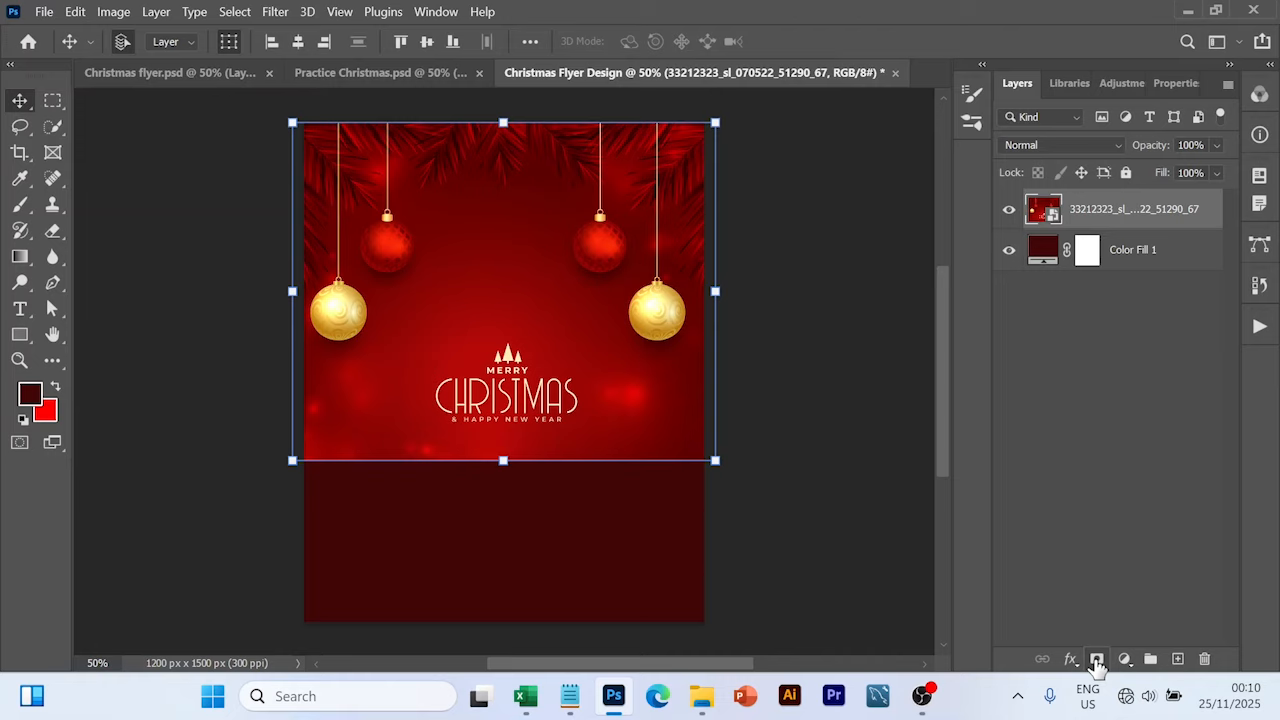
{"action": "left_click", "coordinate": [1097, 660]}
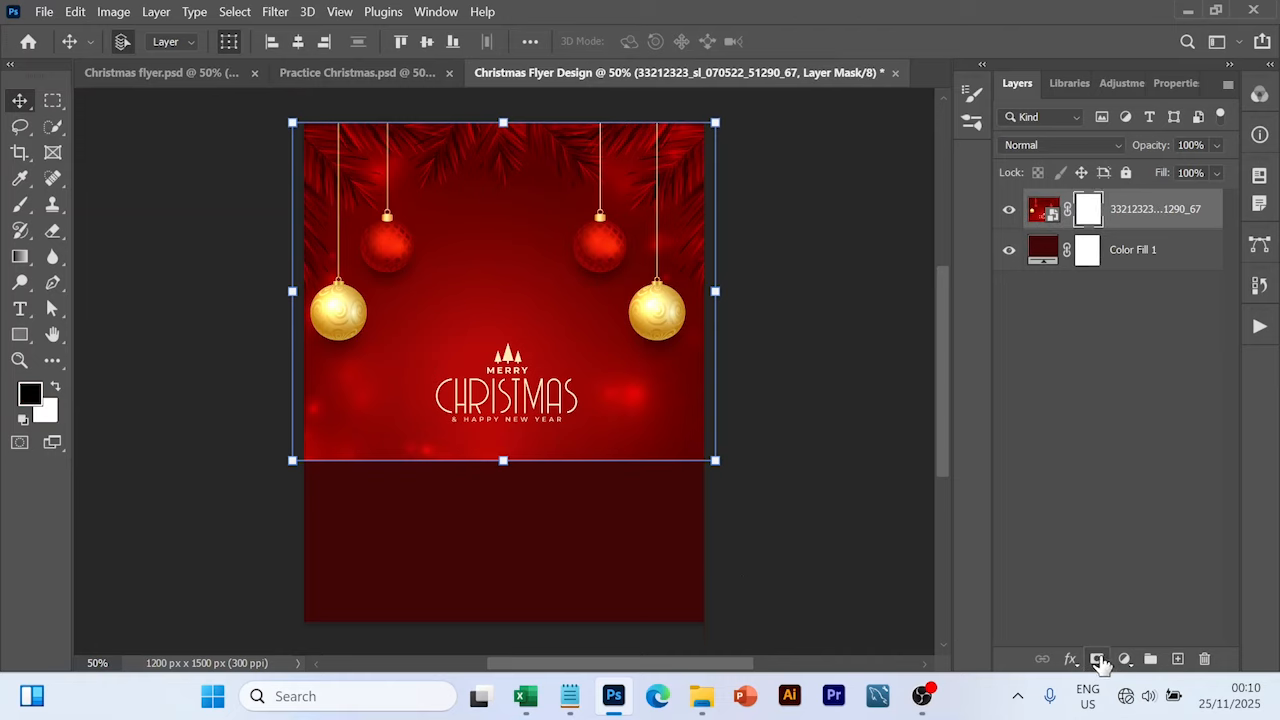
{"action": "key", "text": "b"}
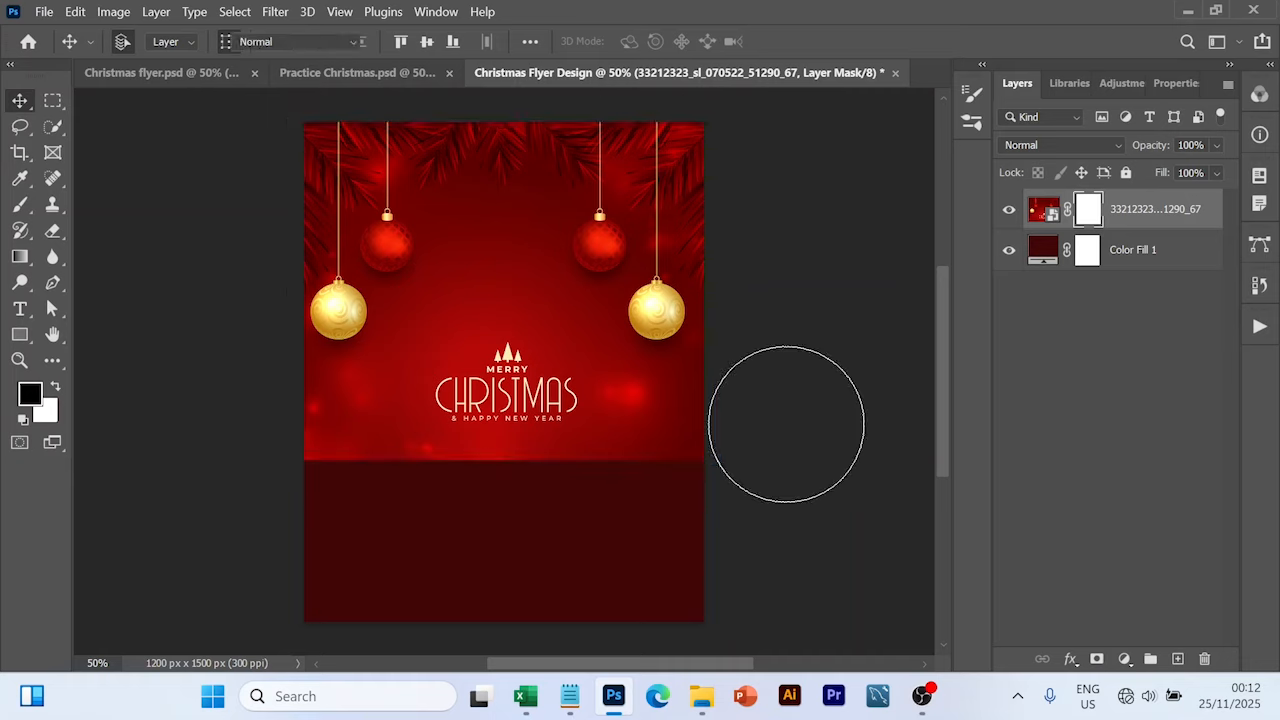
{"action": "mouse_move", "coordinate": [496, 413]}
{"action": "left_mouse_down"}
{"action": "mouse_move", "coordinate": [547, 420]}
{"action": "mouse_move", "coordinate": [464, 425]}
{"action": "mouse_move", "coordinate": [334, 469]}
{"action": "mouse_move", "coordinate": [711, 452]}
{"action": "mouse_move", "coordinate": [593, 456]}
{"action": "mouse_move", "coordinate": [702, 419]}
{"action": "mouse_move", "coordinate": [382, 437]}
{"action": "mouse_move", "coordinate": [377, 487]}
{"action": "mouse_move", "coordinate": [525, 441]}
{"action": "mouse_move", "coordinate": [498, 395]}
{"action": "mouse_move", "coordinate": [599, 395]}
{"action": "mouse_move", "coordinate": [581, 408]}
{"action": "mouse_move", "coordinate": [456, 378]}
{"action": "mouse_move", "coordinate": [548, 363]}
{"action": "mouse_move", "coordinate": [493, 323]}
{"action": "left_mouse_up"}
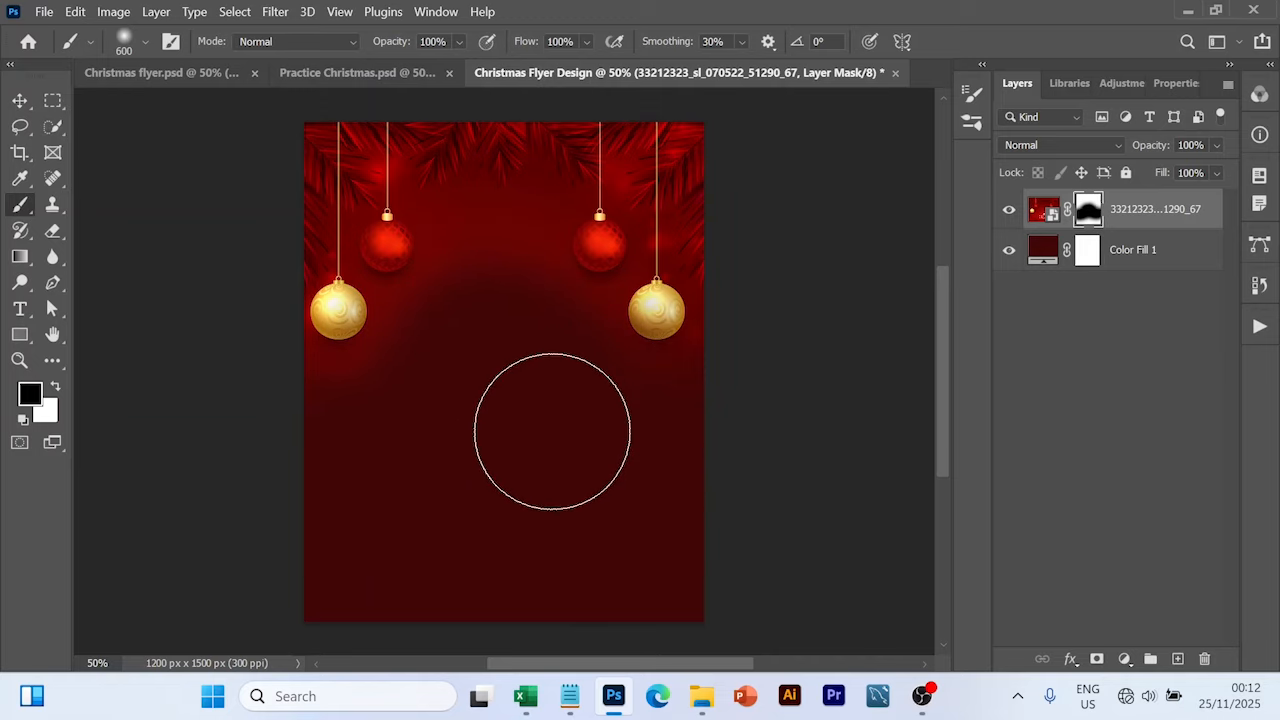
{"action": "key", "text": "v"}
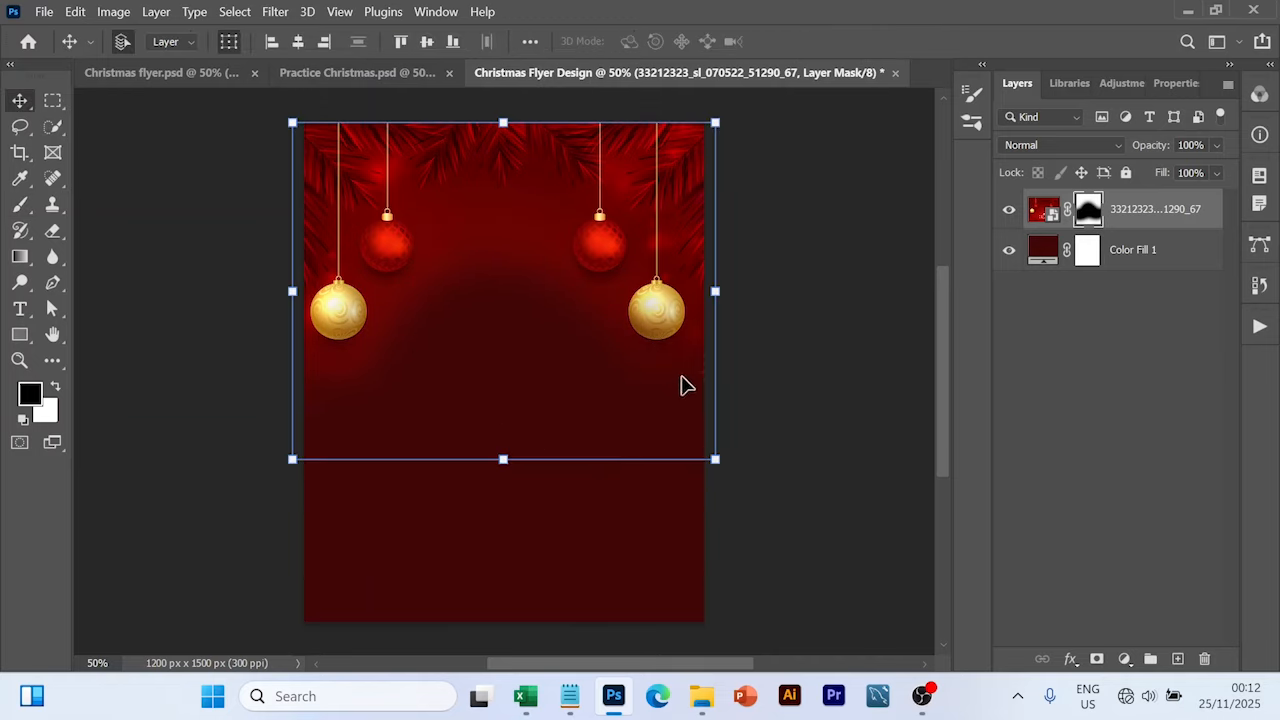
{"action": "left_click", "coordinate": [1128, 371]}
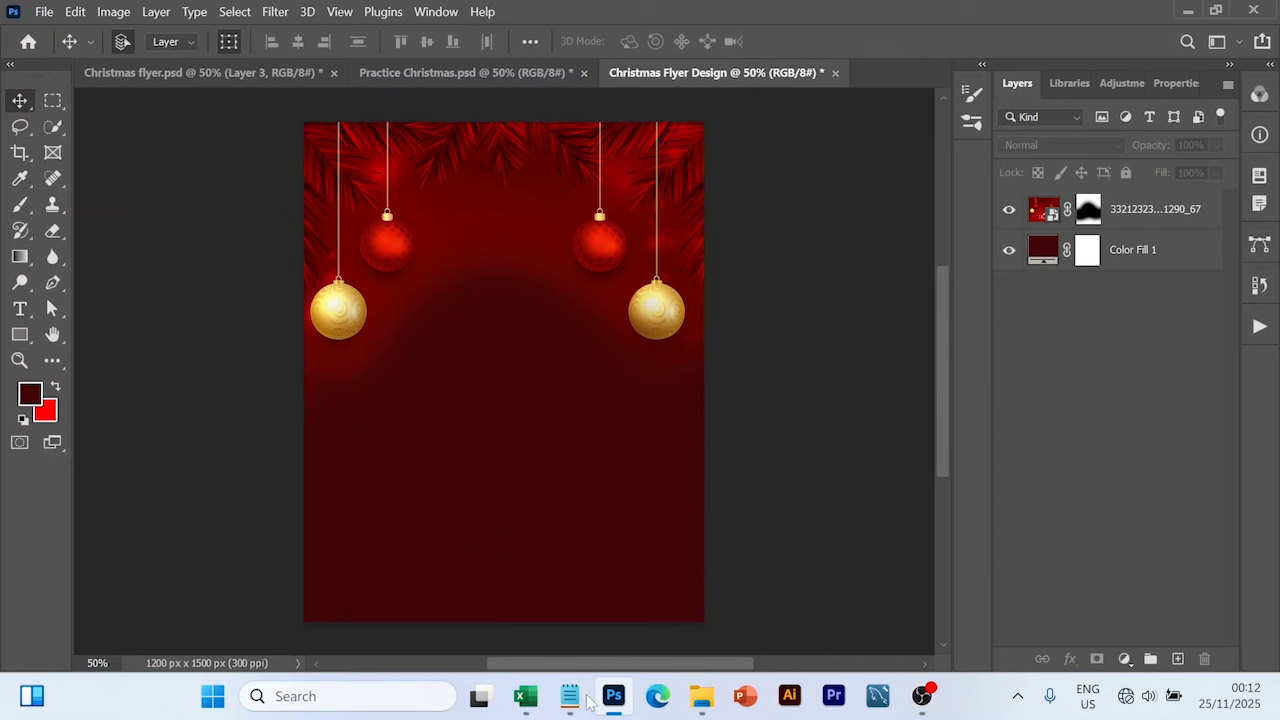
Step: Place the illuminated city streets image from the RESOURCE folder mid-canvas and set its blend mode to Screen
{"action": "mouse_move", "coordinate": [700, 700]}
{"action": "left_click", "coordinate": [650, 620]}
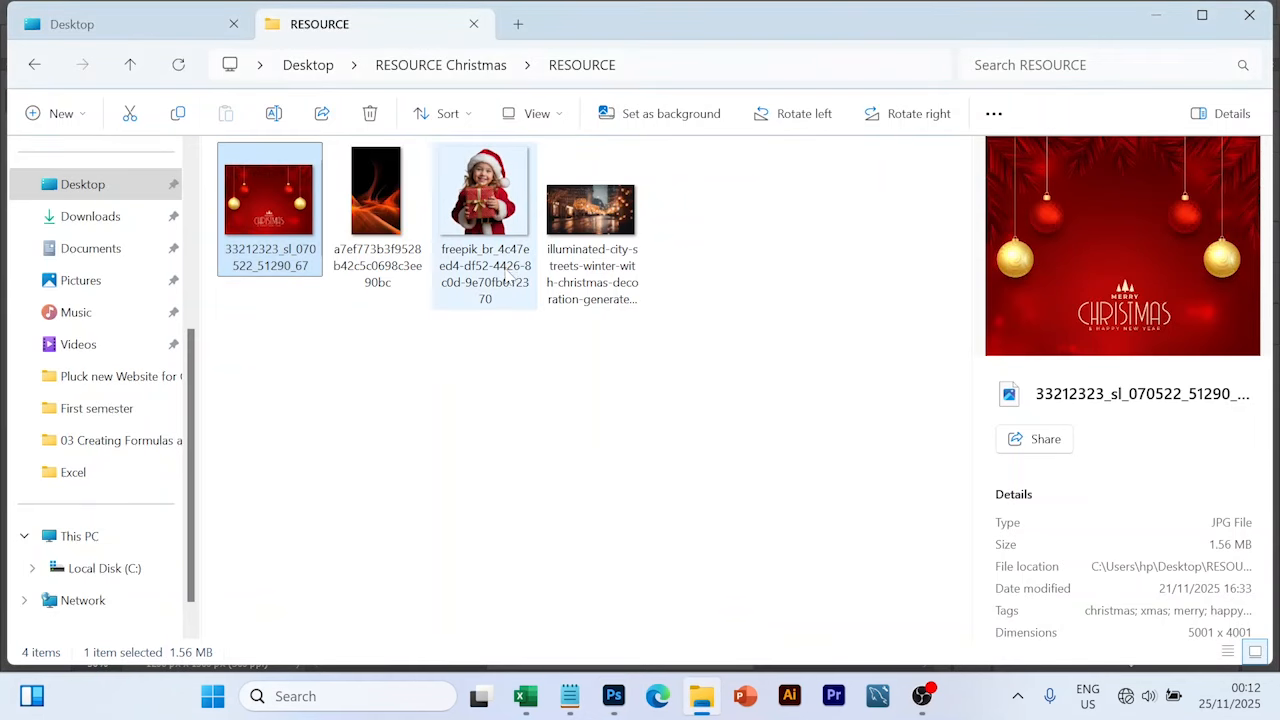
{"action": "left_click_drag", "start_coordinate": [594, 222], "coordinate": [528, 377]}
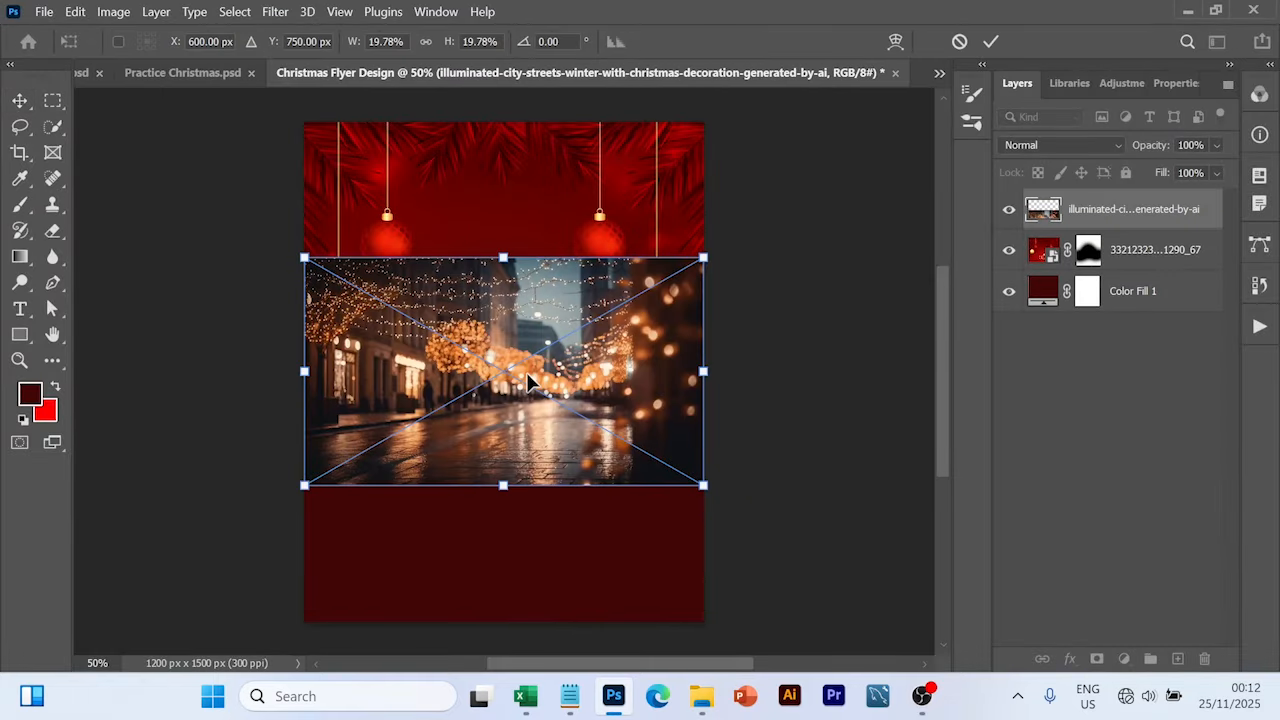
{"action": "left_click", "coordinate": [990, 41]}
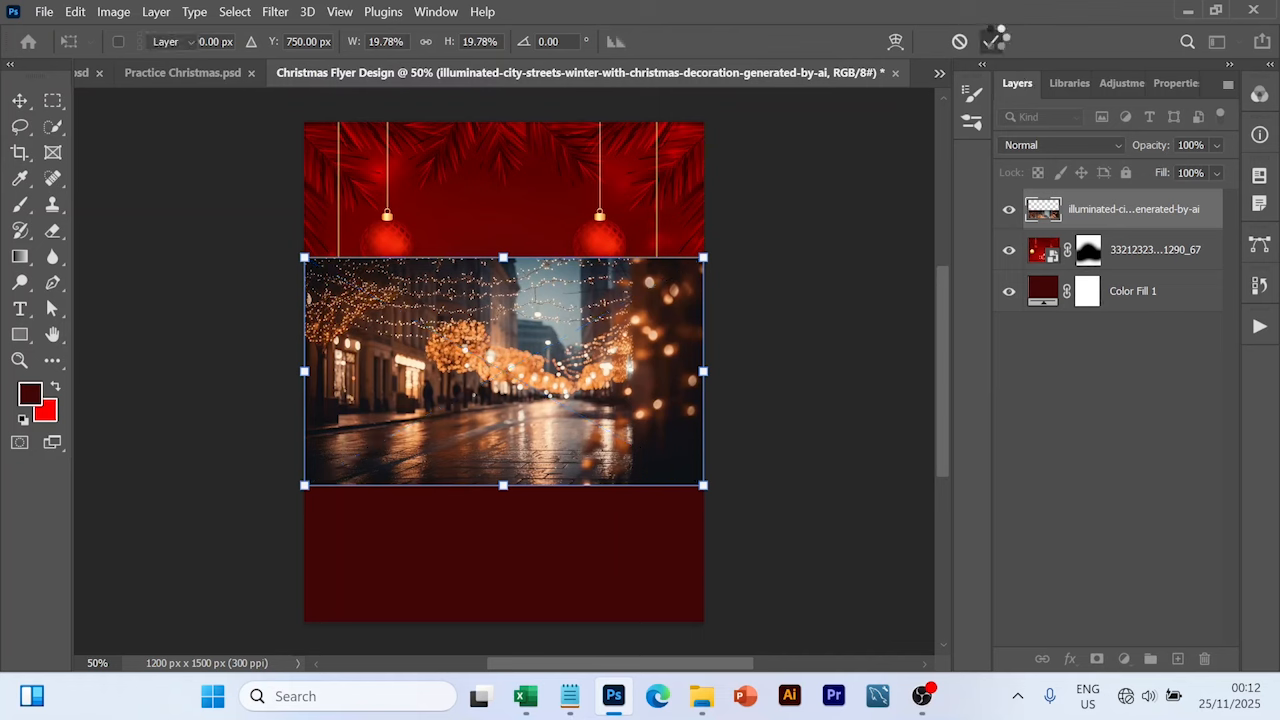
{"action": "left_click", "coordinate": [1113, 147]}
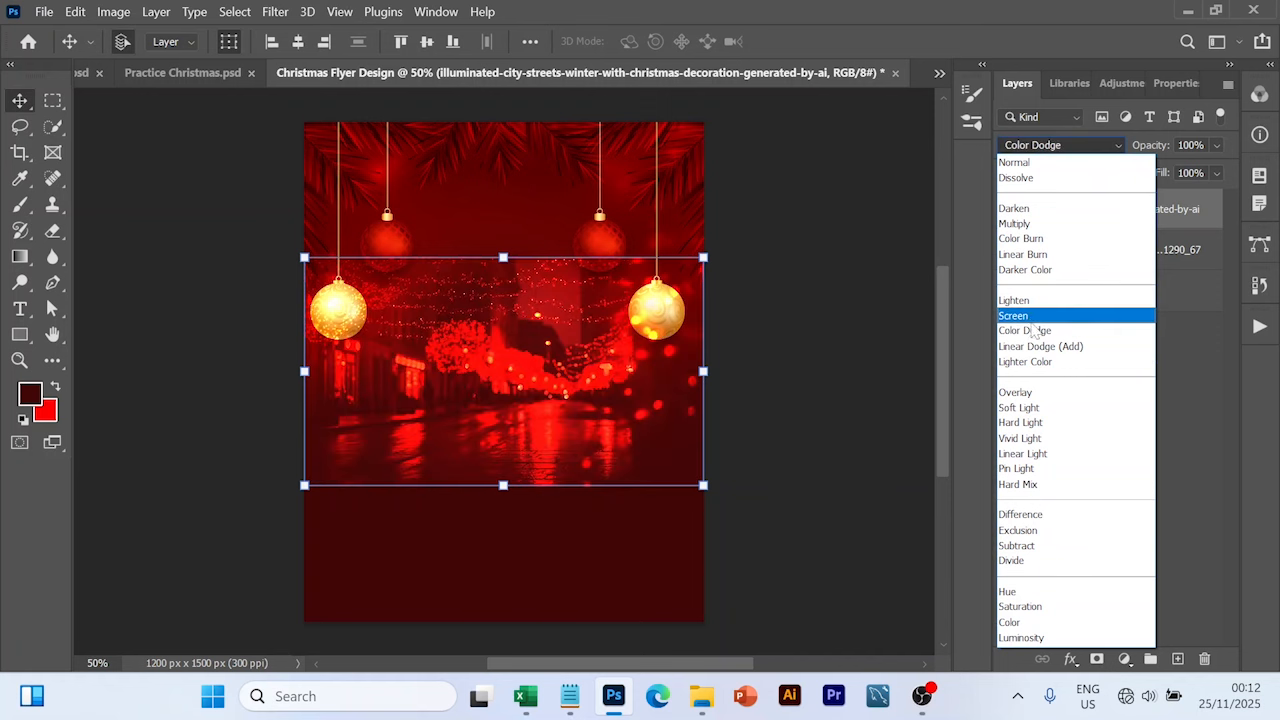
{"action": "left_click", "coordinate": [1015, 316]}
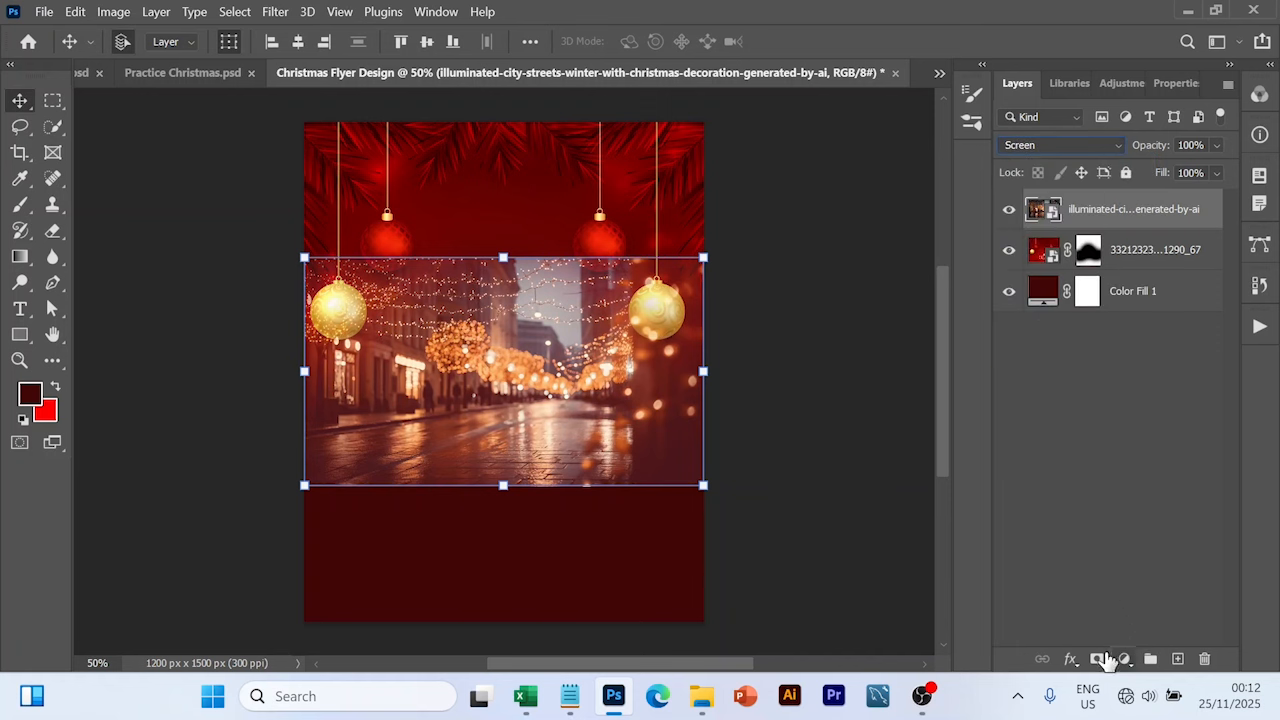
Step: Mask the city streets layer and brush black with the soft 600 px brush over its upper and lower edges
{"action": "left_click", "coordinate": [1097, 660]}
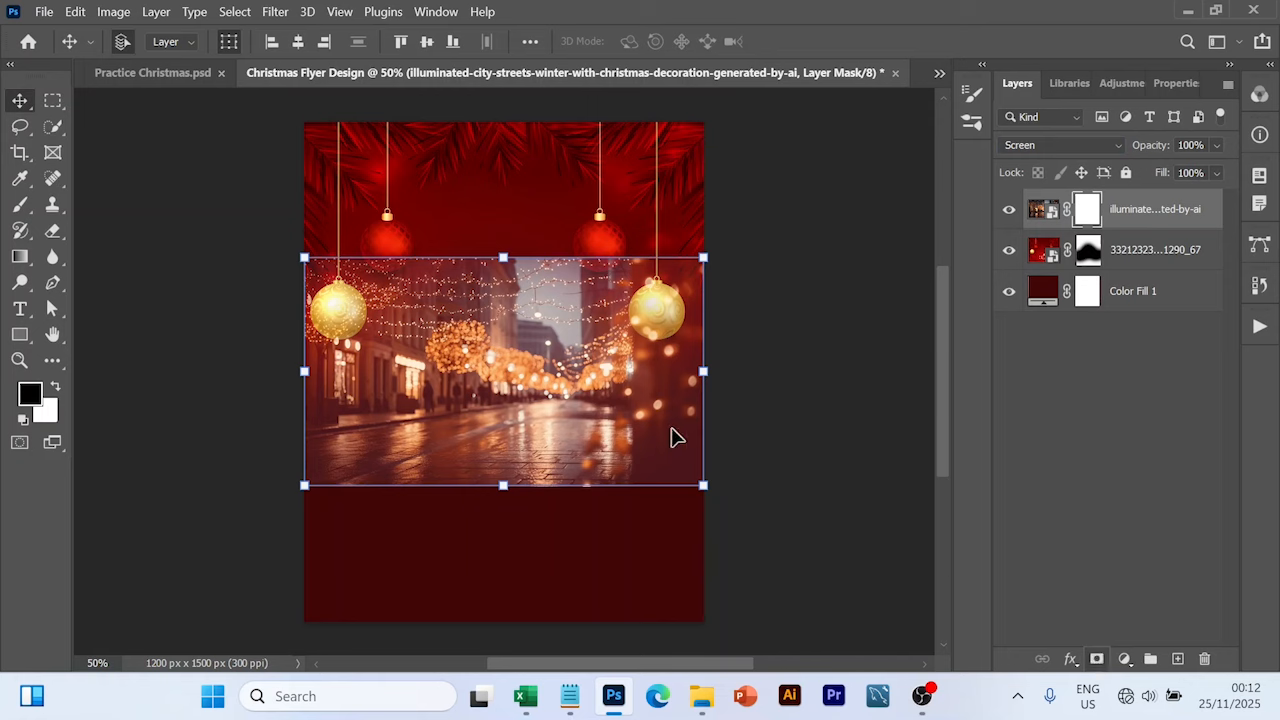
{"action": "key", "text": "b"}
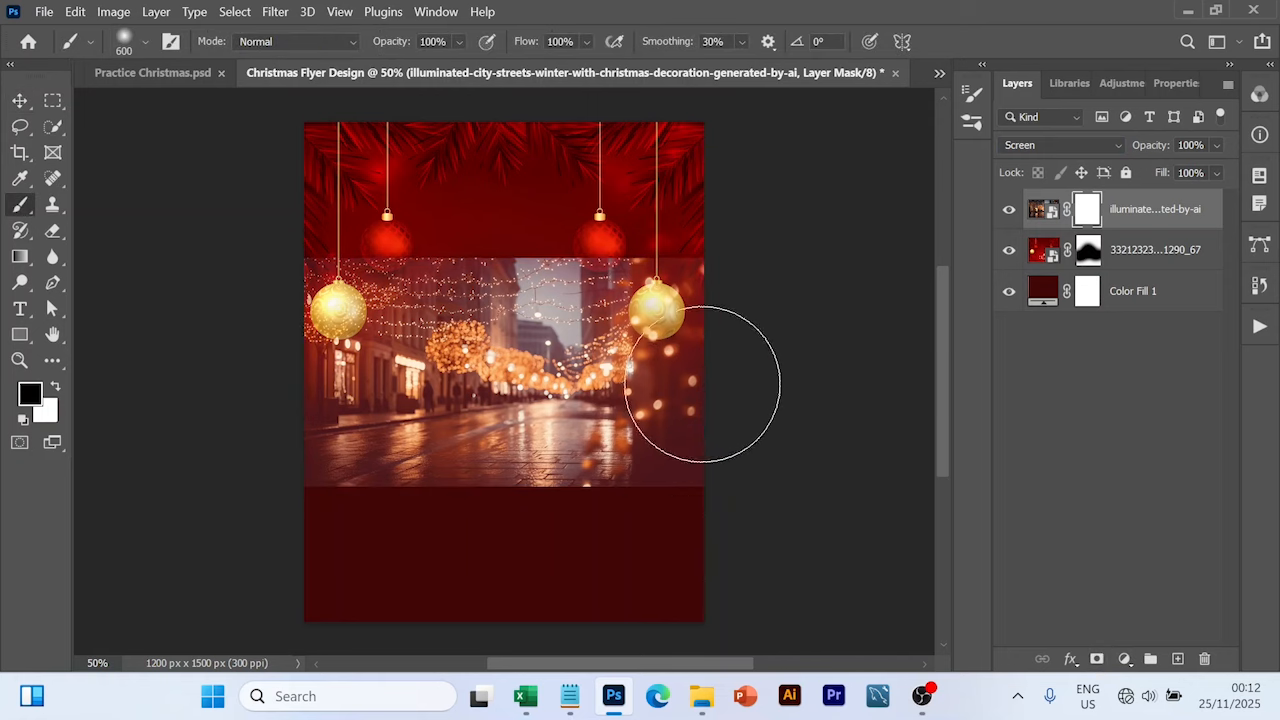
{"action": "mouse_move", "coordinate": [680, 206]}
{"action": "left_mouse_down"}
{"action": "mouse_move", "coordinate": [317, 206]}
{"action": "mouse_move", "coordinate": [534, 214]}
{"action": "mouse_move", "coordinate": [684, 200]}
{"action": "left_mouse_up"}
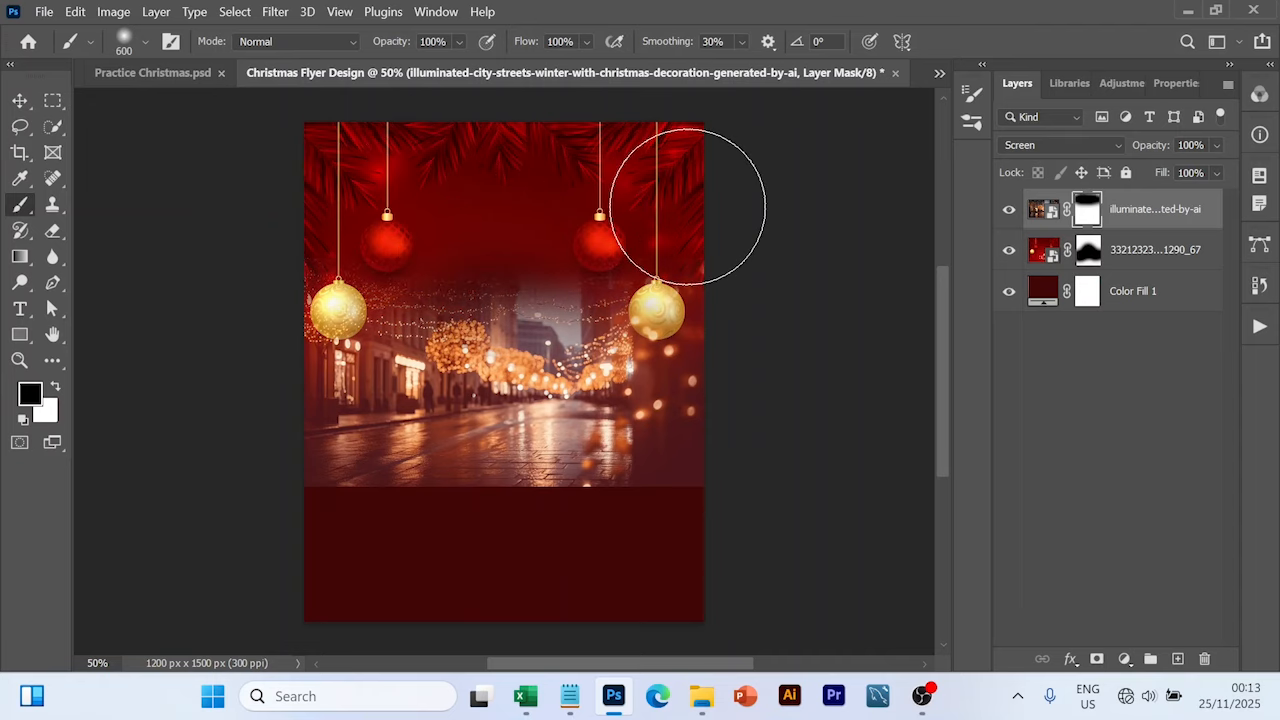
{"action": "mouse_move", "coordinate": [309, 514]}
{"action": "left_mouse_down"}
{"action": "mouse_move", "coordinate": [741, 505]}
{"action": "mouse_move", "coordinate": [385, 543]}
{"action": "mouse_move", "coordinate": [444, 526]}
{"action": "mouse_move", "coordinate": [312, 561]}
{"action": "left_mouse_up"}
{"action": "key", "text": "v"}
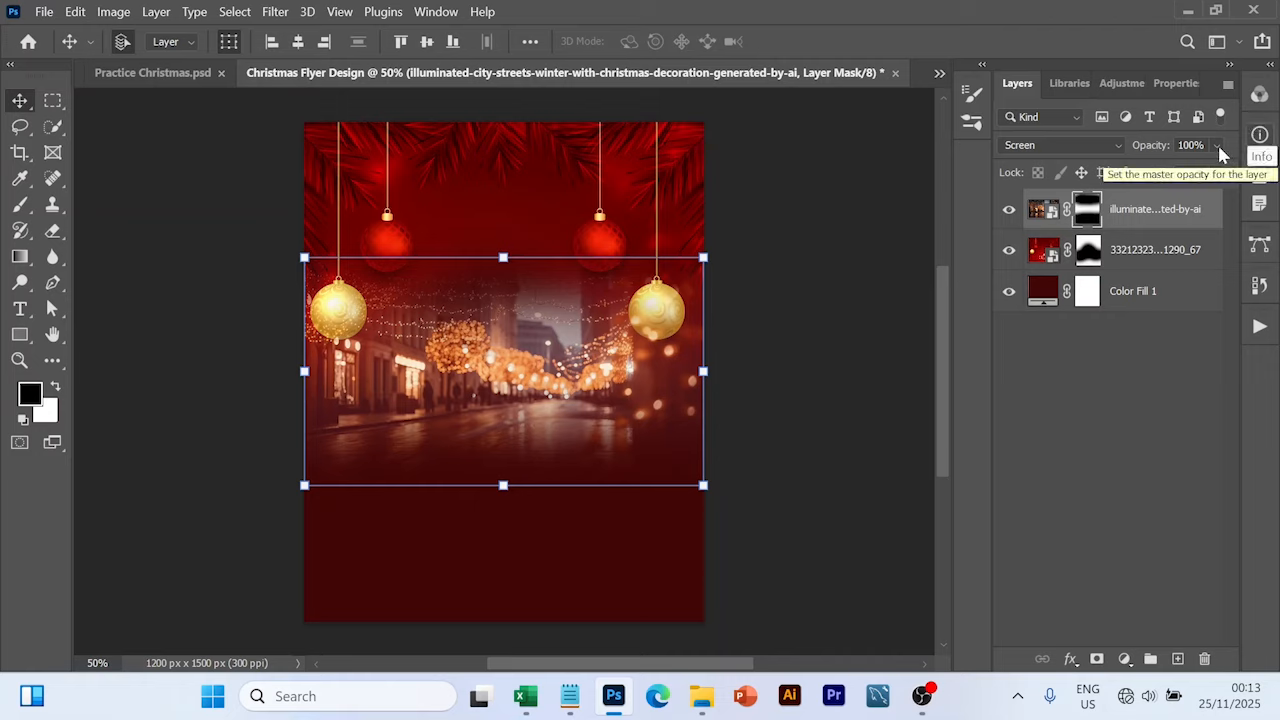
Step: Lower the city streets layer's opacity to 78% and deselect the layer
{"action": "left_click", "coordinate": [1218, 146]}
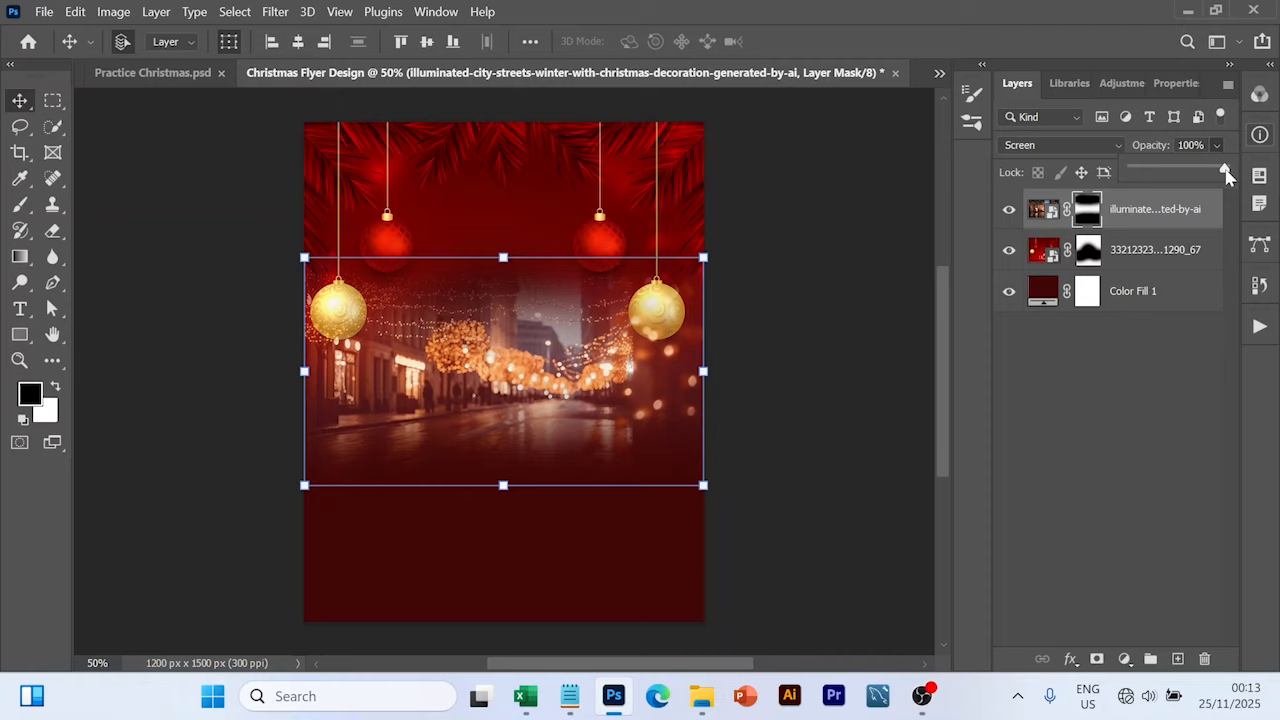
{"action": "left_click_drag", "start_coordinate": [1206, 170], "coordinate": [1204, 170]}
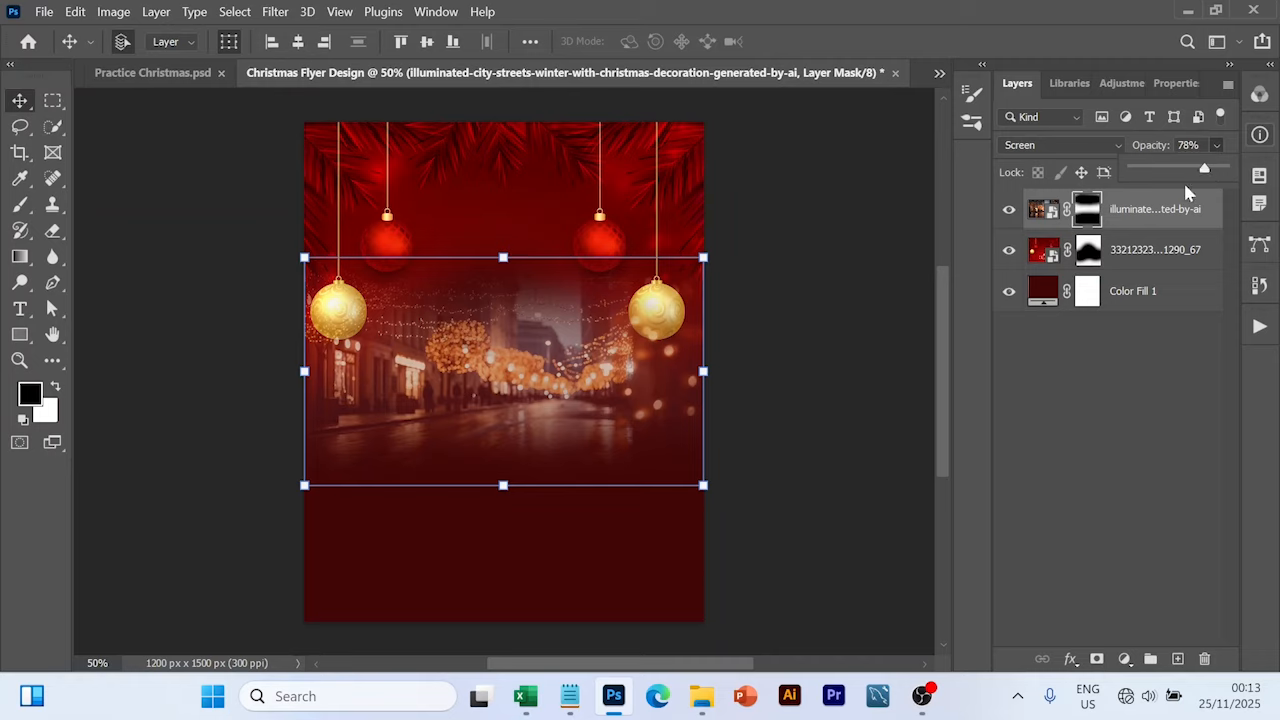
{"action": "left_click", "coordinate": [829, 317]}
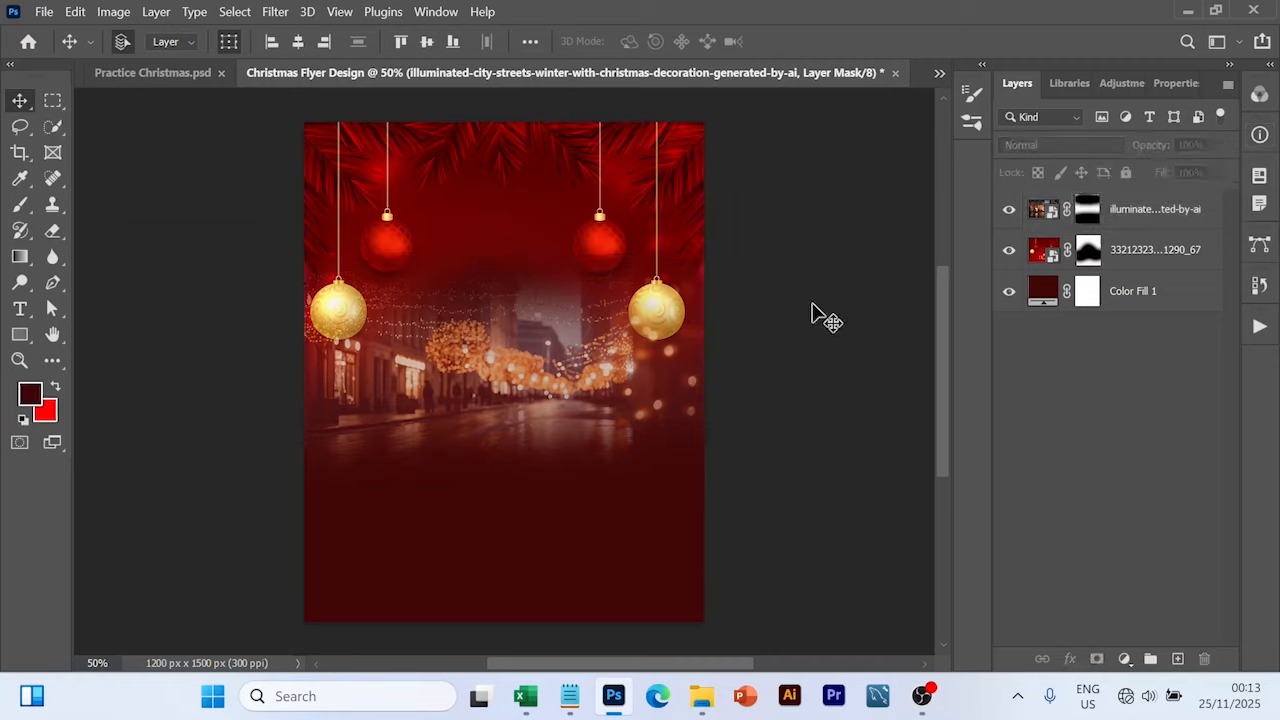
Step: Place the orange flame image a7ef773b3f9528b42c5c0698c3ee90bc from the RESOURCE folder and enlarge it to about 53.84%, slightly beyond the canvas width
{"action": "left_click", "coordinate": [703, 700]}
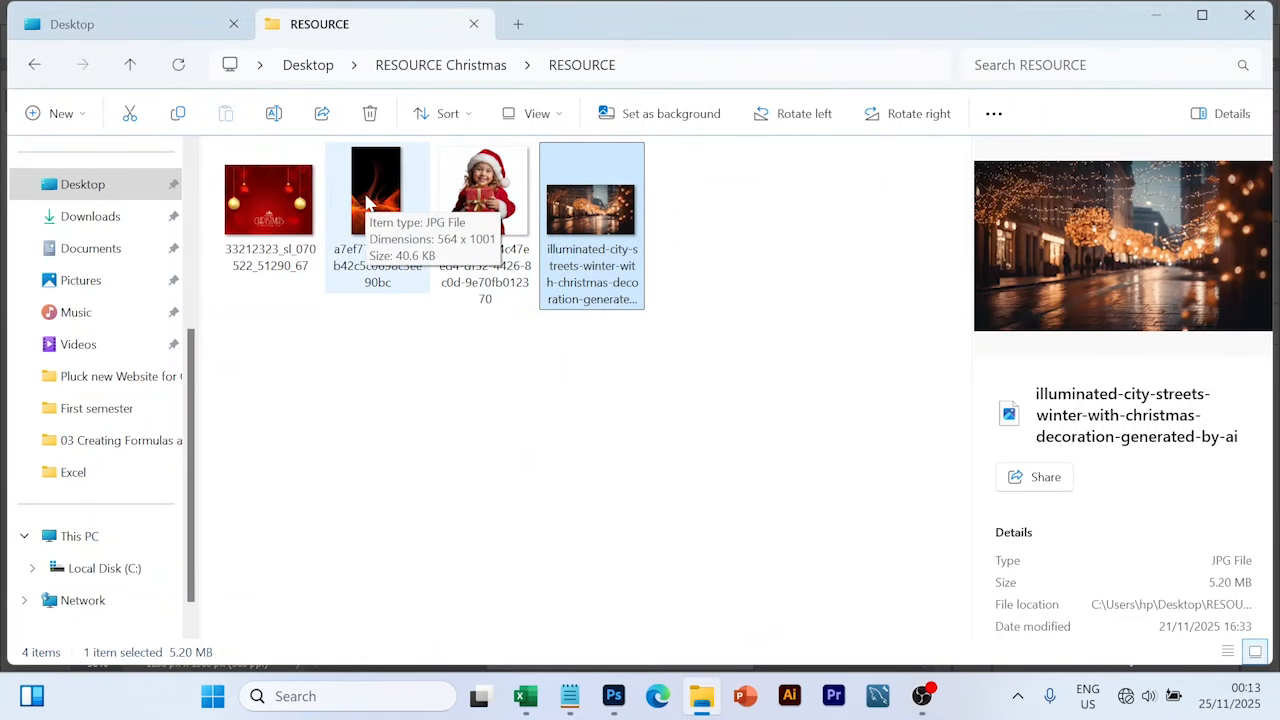
{"action": "left_click_drag", "start_coordinate": [370, 203], "coordinate": [525, 405]}
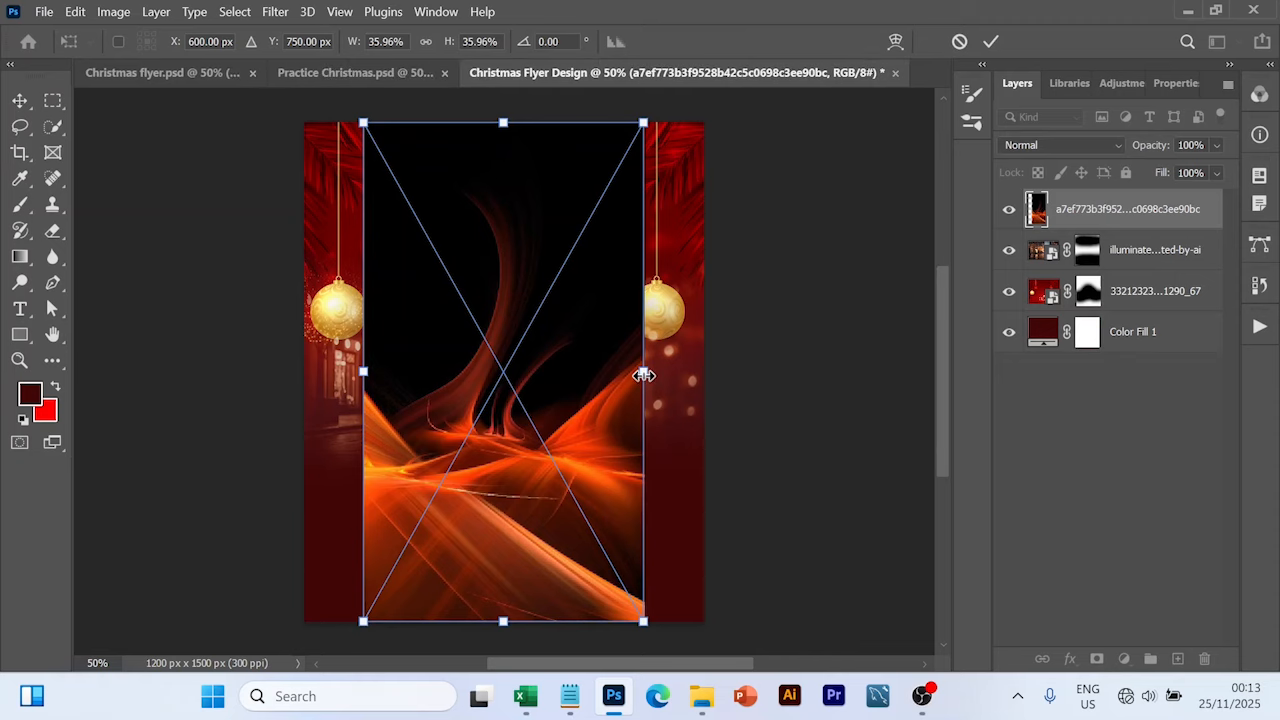
{"action": "left_click_drag", "start_coordinate": [643, 373], "coordinate": [716, 390]}
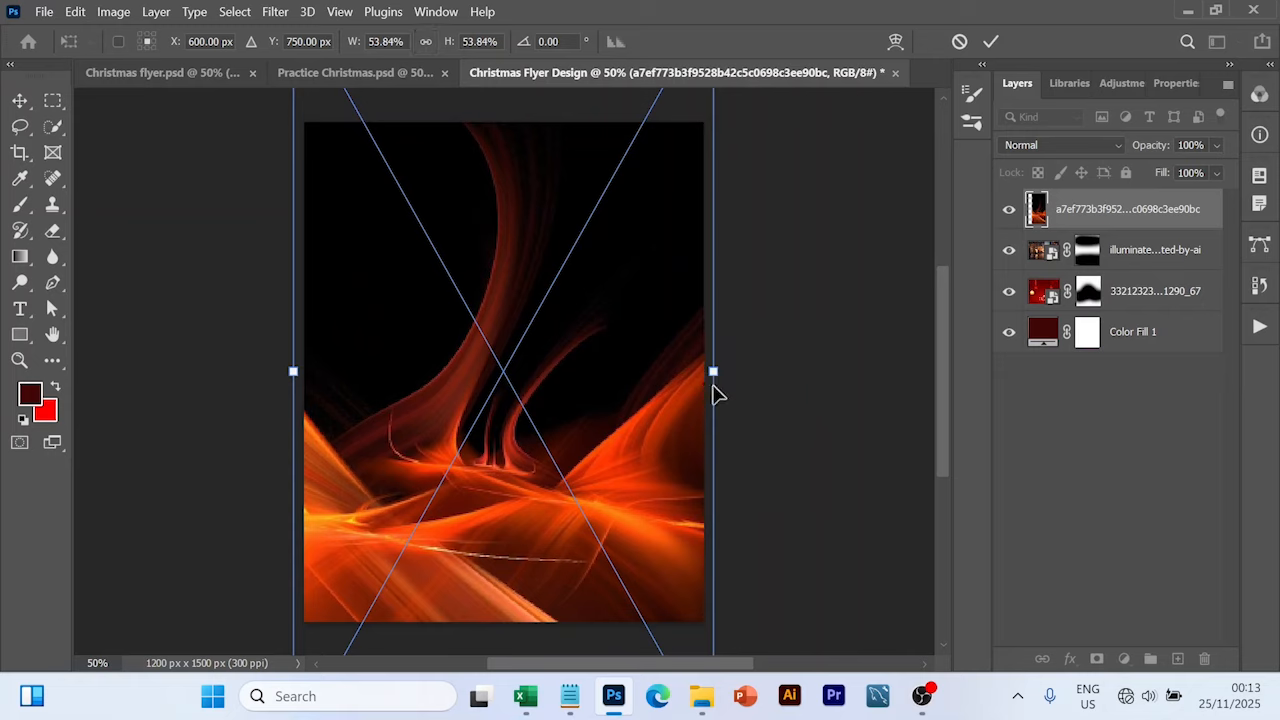
{"action": "left_click", "coordinate": [992, 42]}
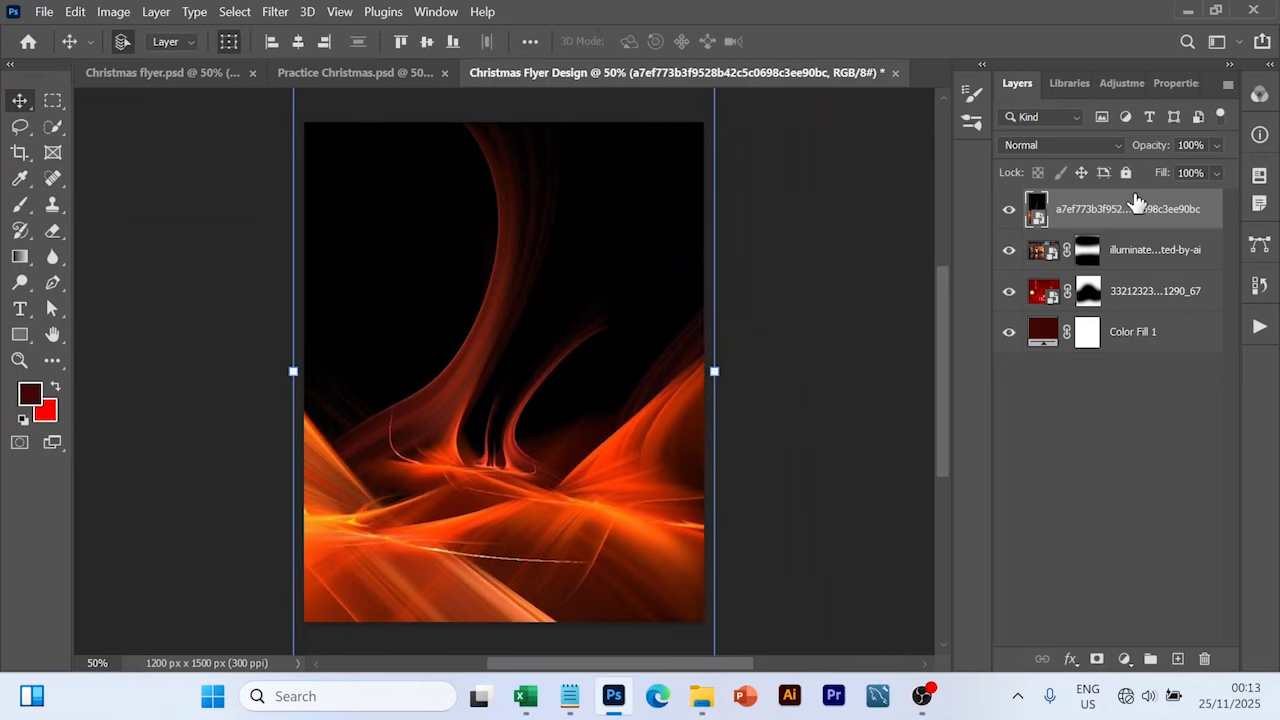
Step: Set the flame layer's blend mode to Linear Dodge (Add)
{"action": "left_click", "coordinate": [1113, 145]}
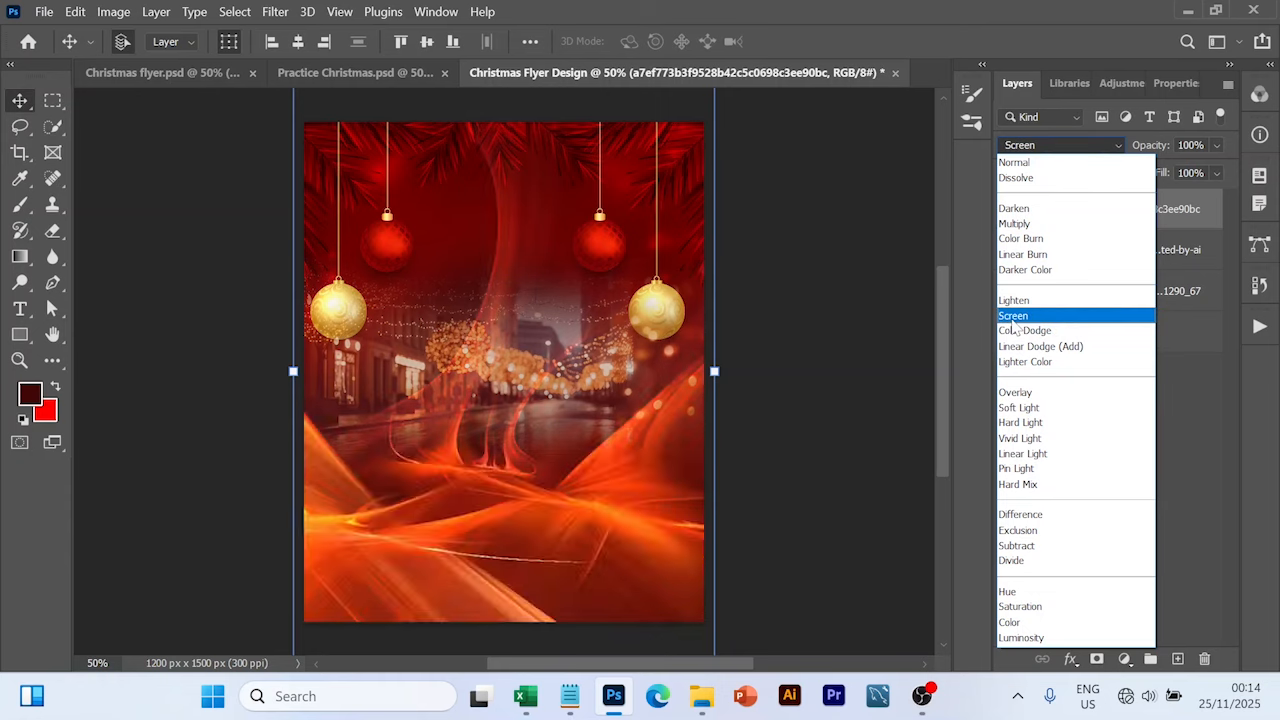
{"action": "left_click", "coordinate": [1018, 347]}
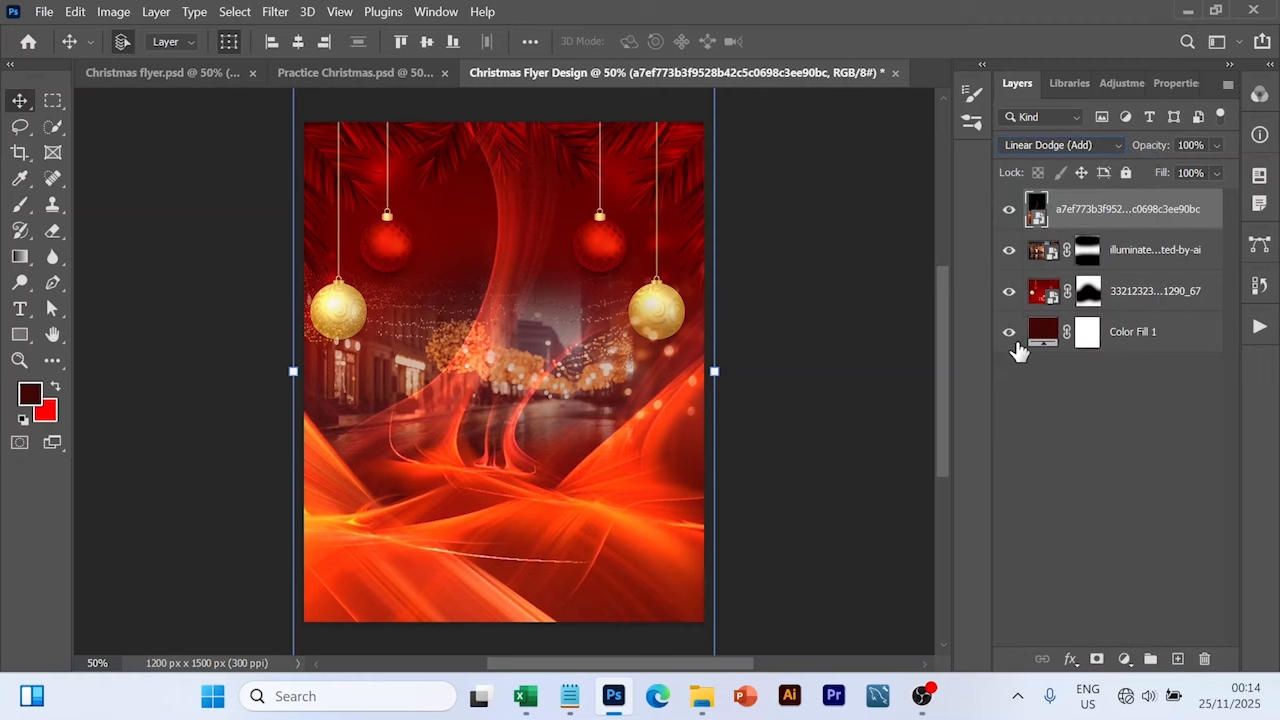
{"action": "left_click", "coordinate": [1095, 462]}
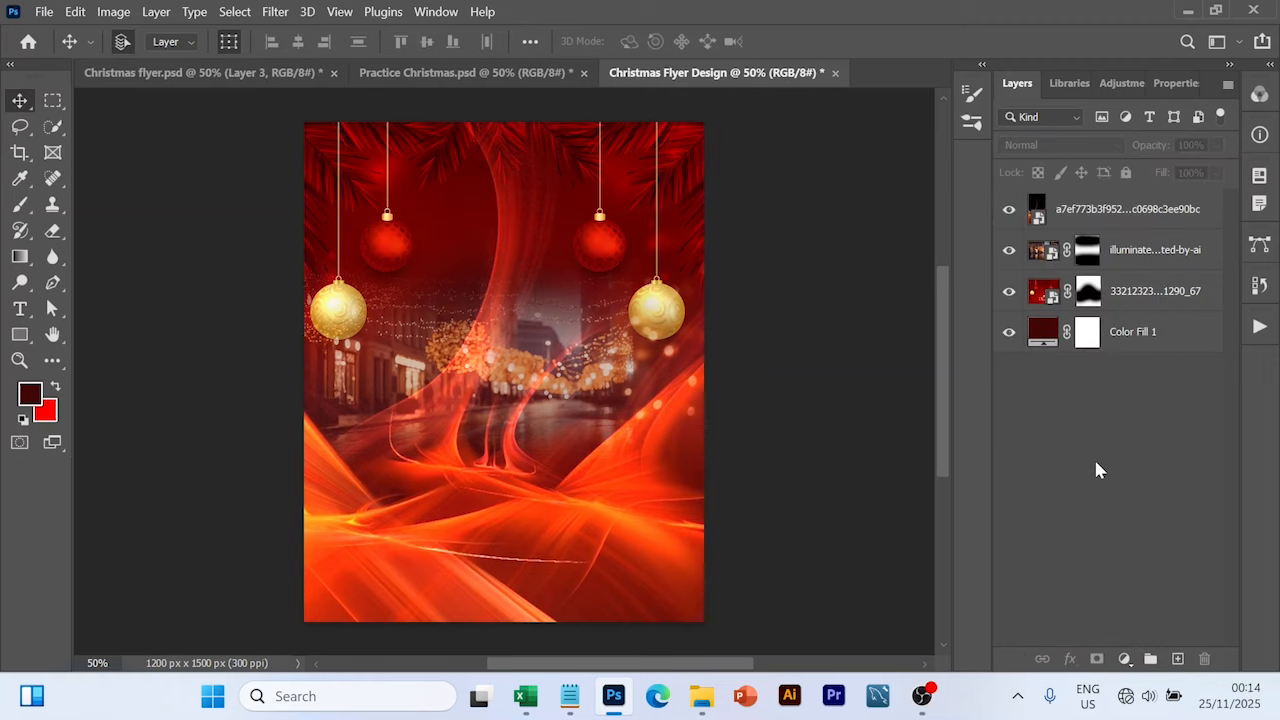
Step: Mask the flame layer and brush black with the soft 600 px brush over the streaks covering the street scene mid-canvas
{"action": "left_click", "coordinate": [1072, 212]}
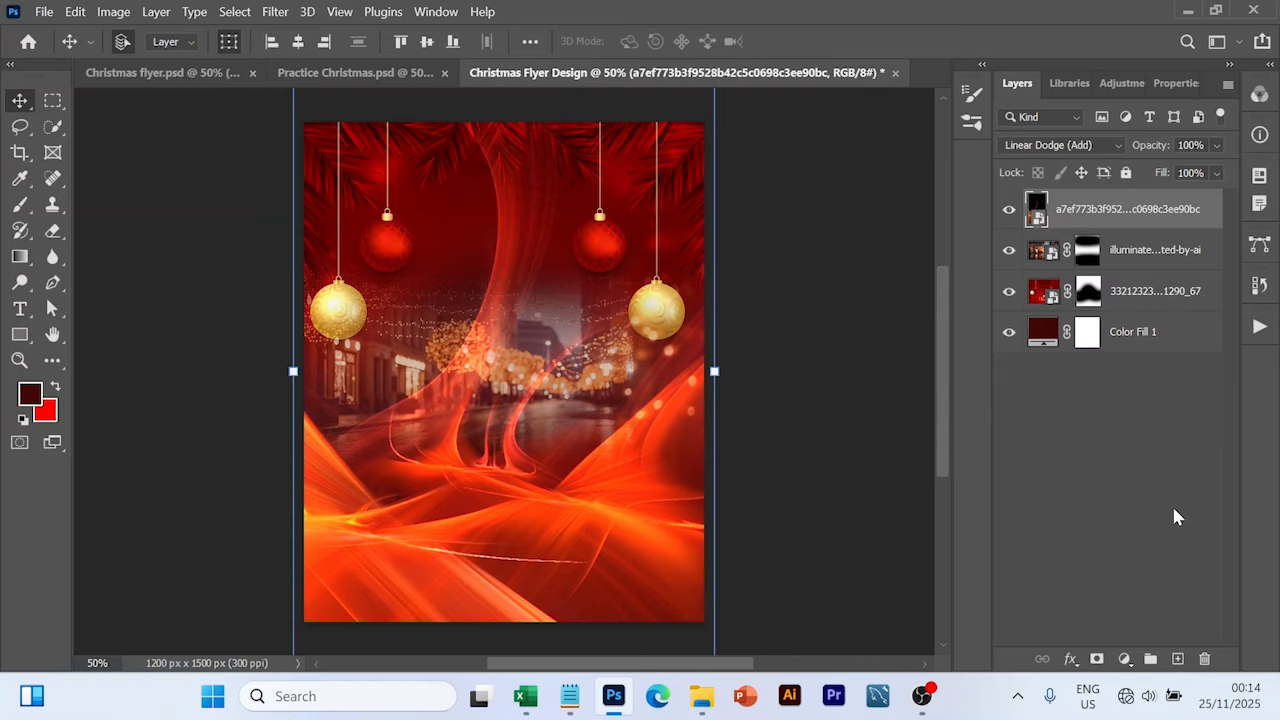
{"action": "left_click", "coordinate": [1098, 659]}
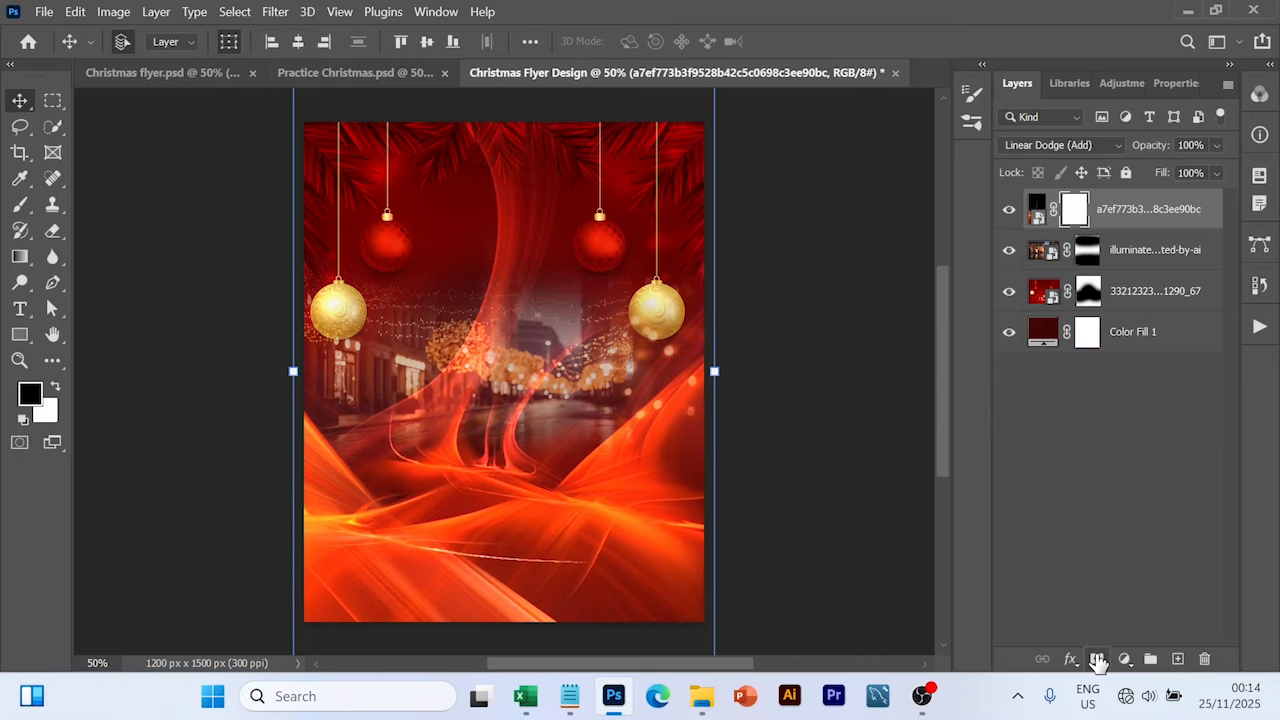
{"action": "key", "text": "b"}
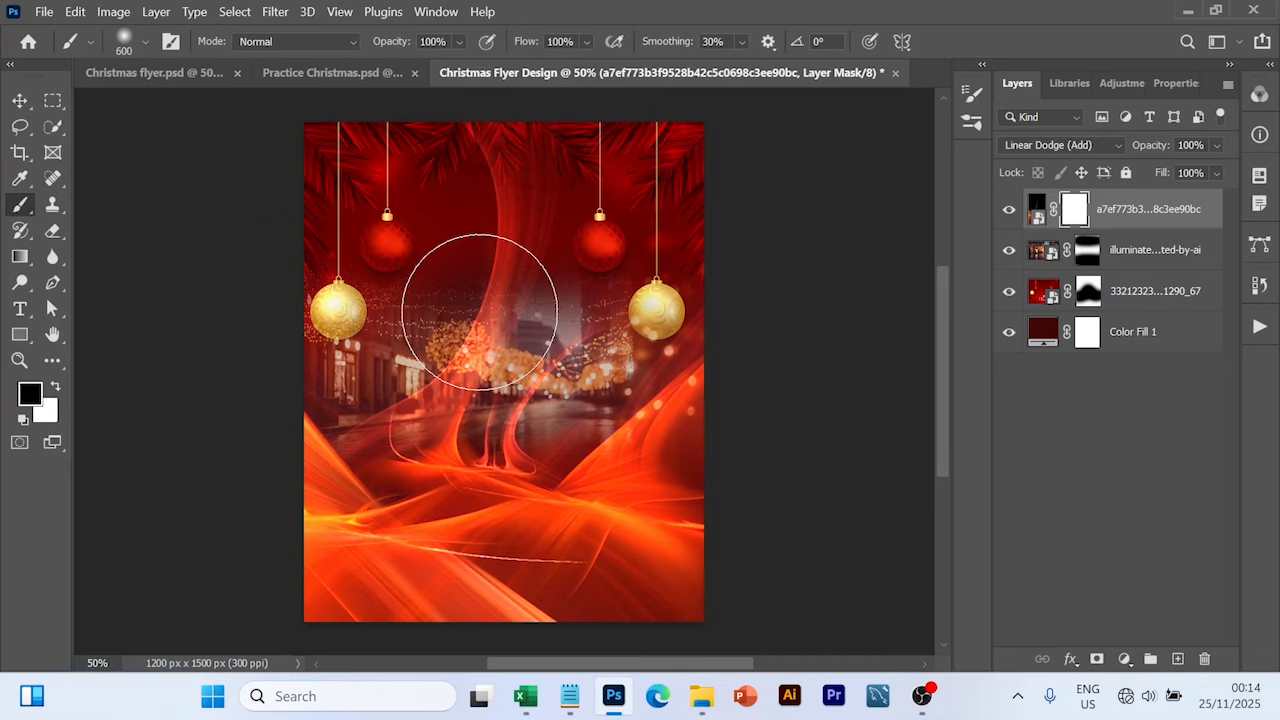
{"action": "mouse_move", "coordinate": [480, 311]}
{"action": "left_mouse_down"}
{"action": "mouse_move", "coordinate": [508, 338]}
{"action": "mouse_move", "coordinate": [493, 370]}
{"action": "mouse_move", "coordinate": [487, 323]}
{"action": "mouse_move", "coordinate": [504, 308]}
{"action": "mouse_move", "coordinate": [478, 363]}
{"action": "mouse_move", "coordinate": [523, 380]}
{"action": "left_mouse_up"}
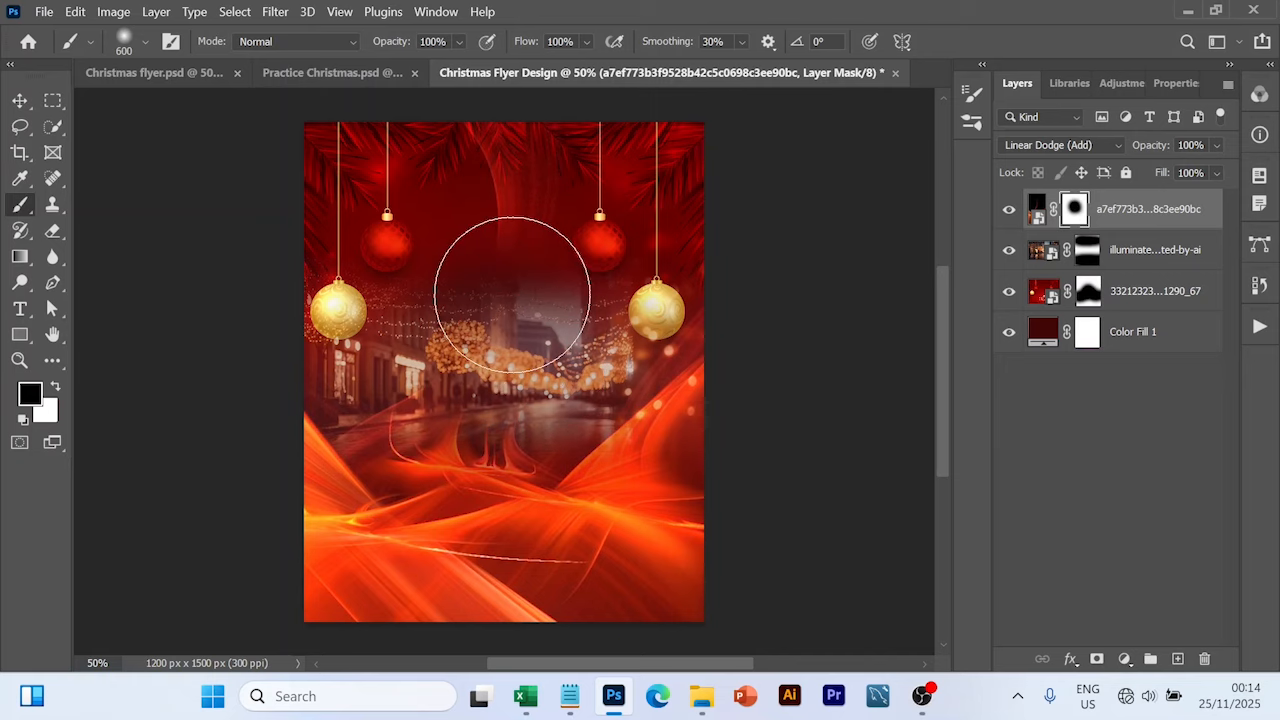
{"action": "left_click", "coordinate": [512, 295]}
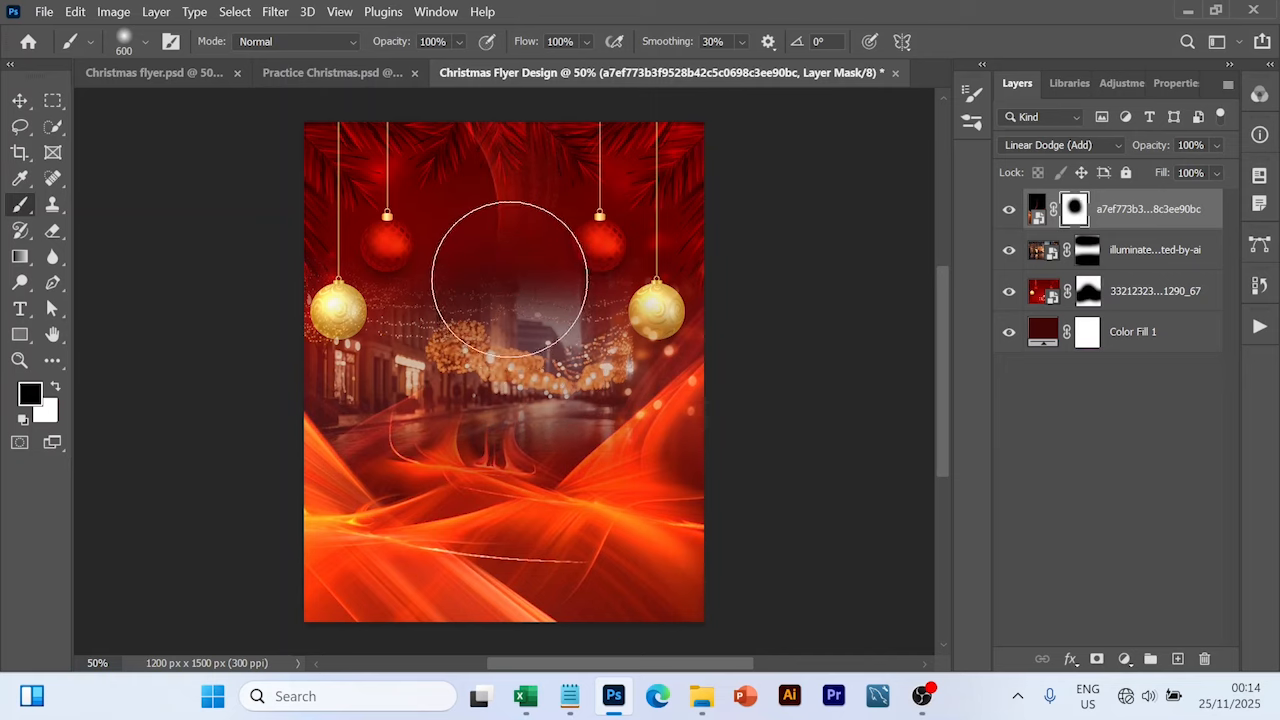
{"action": "key", "text": "v"}
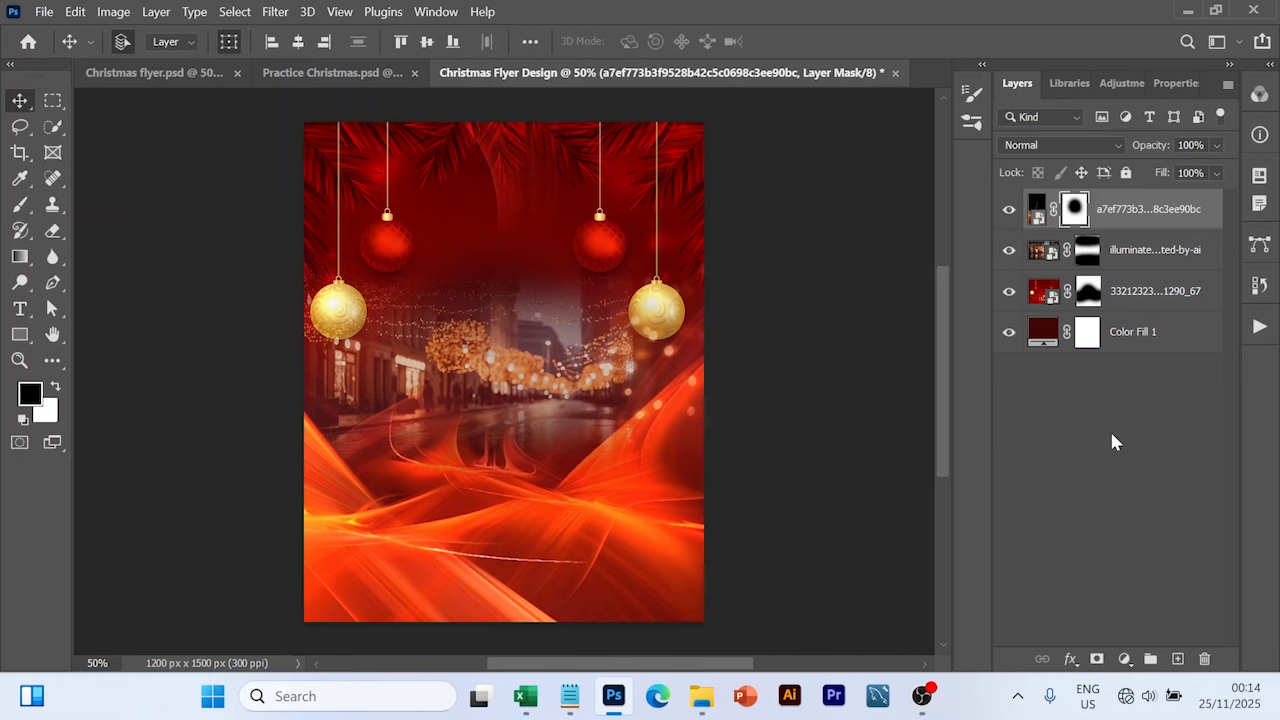
{"action": "left_click", "coordinate": [1116, 442]}
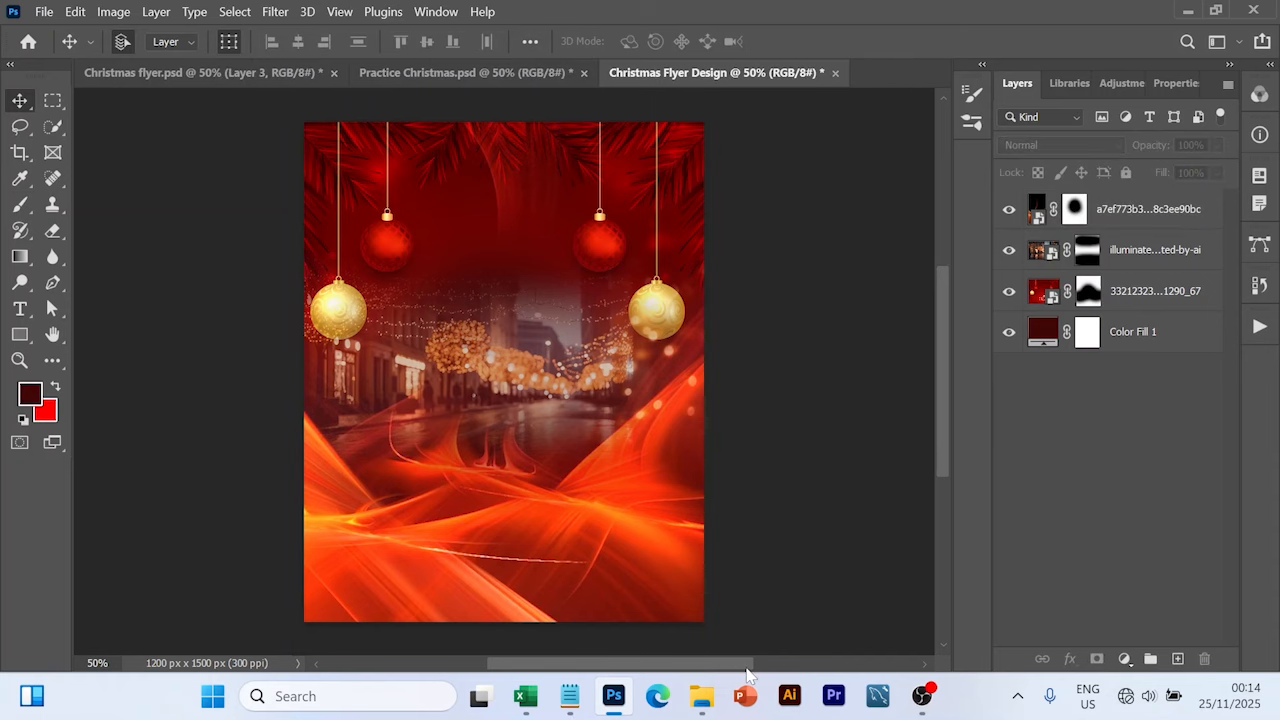
Step: Place the image of the girl holding a gift from the RESOURCE folder in the lower canvas and scale it to about 25.50%
{"action": "left_click", "coordinate": [705, 707]}
{"action": "left_click_drag", "start_coordinate": [475, 225], "coordinate": [505, 441]}
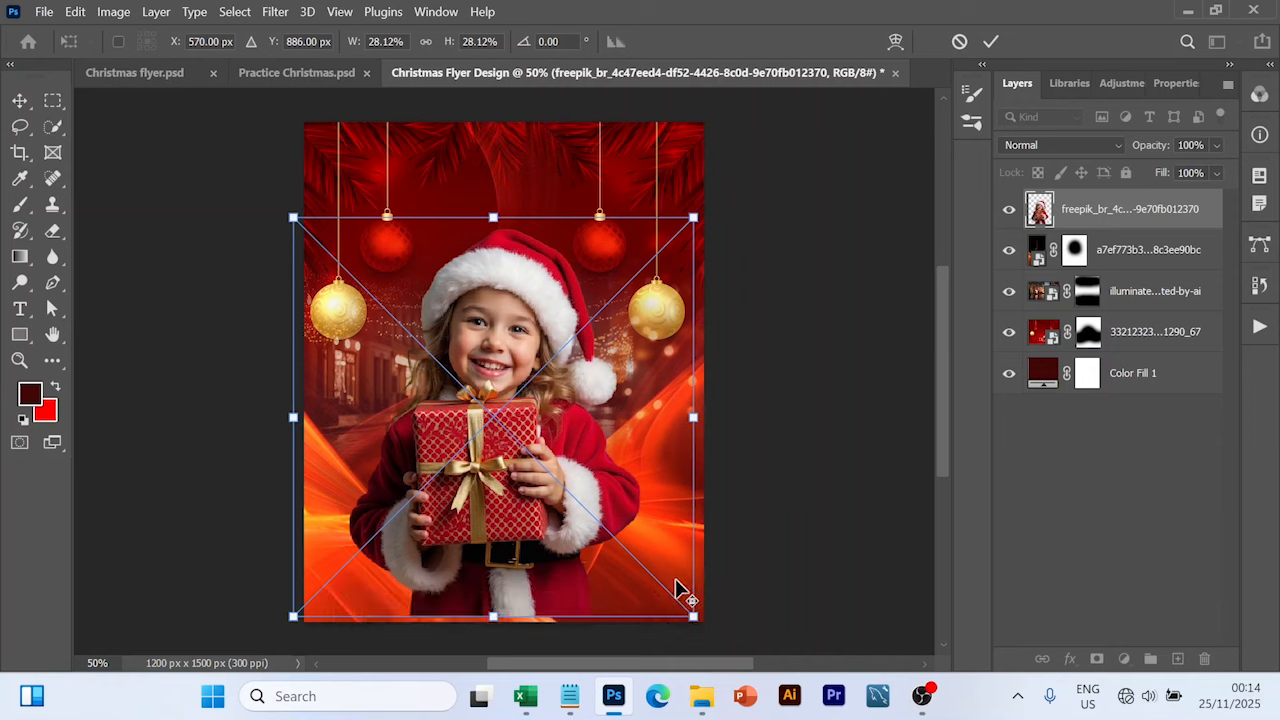
{"action": "left_click_drag", "start_coordinate": [693, 615], "coordinate": [665, 599]}
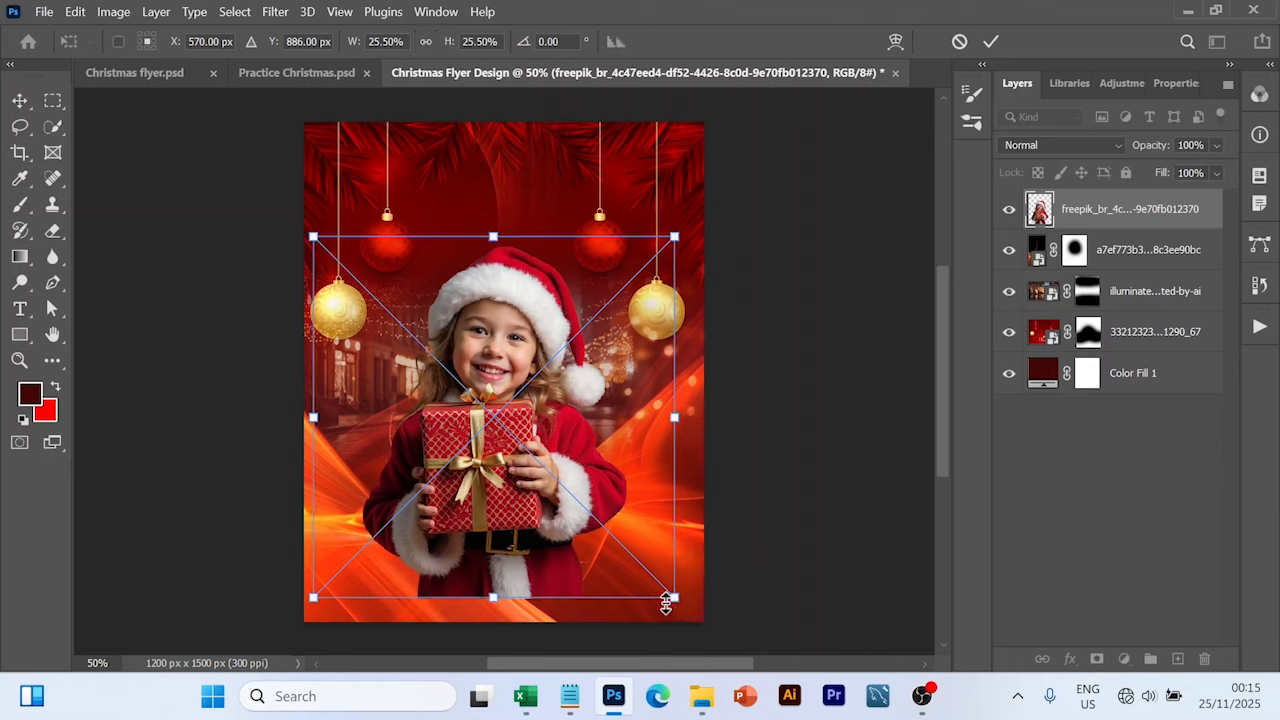
{"action": "left_click", "coordinate": [993, 40]}
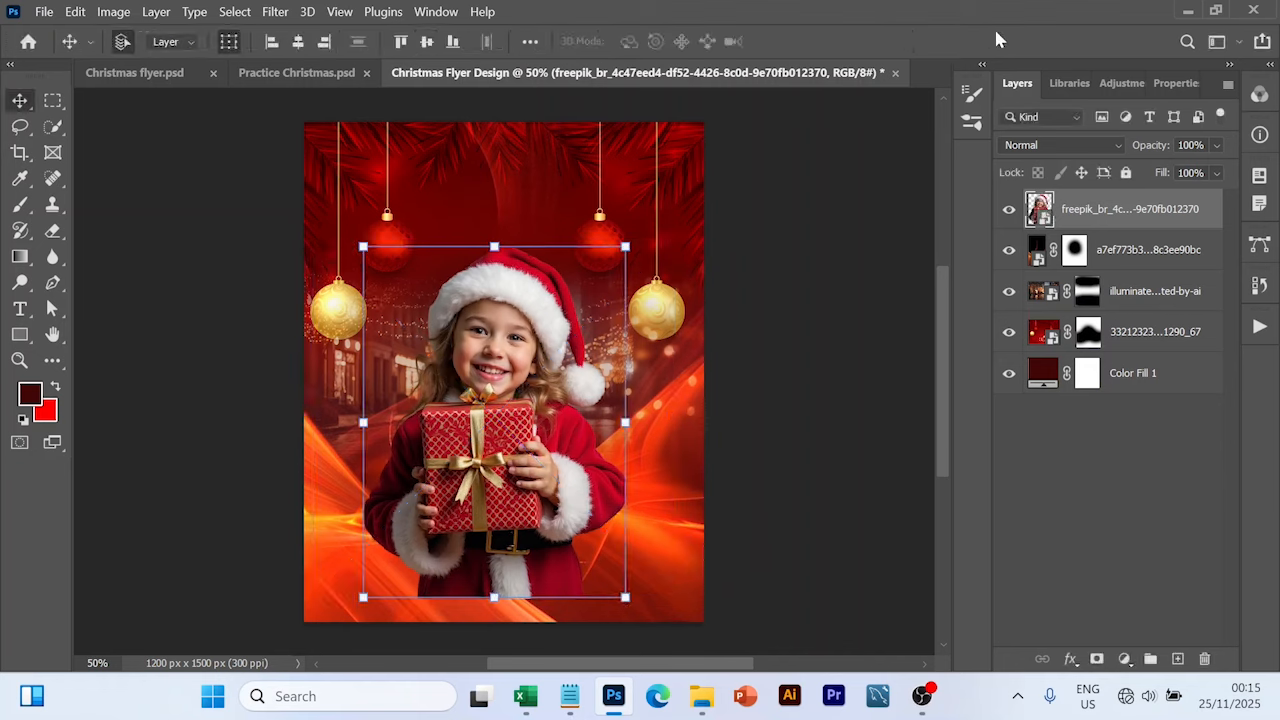
Step: Shift the girl slightly lower on the flyer, just left of its centre, and scale her to about 24.75%
{"action": "left_click", "coordinate": [298, 42]}
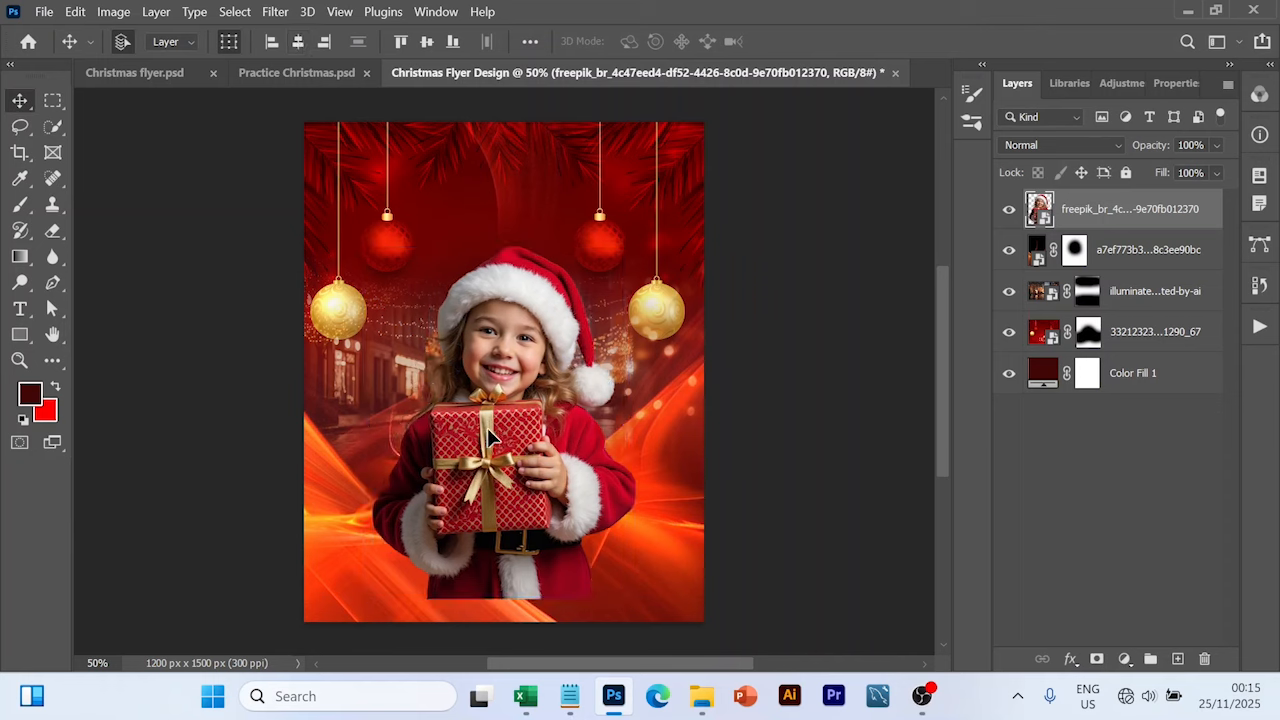
{"action": "left_click_drag", "start_coordinate": [489, 437], "coordinate": [490, 449]}
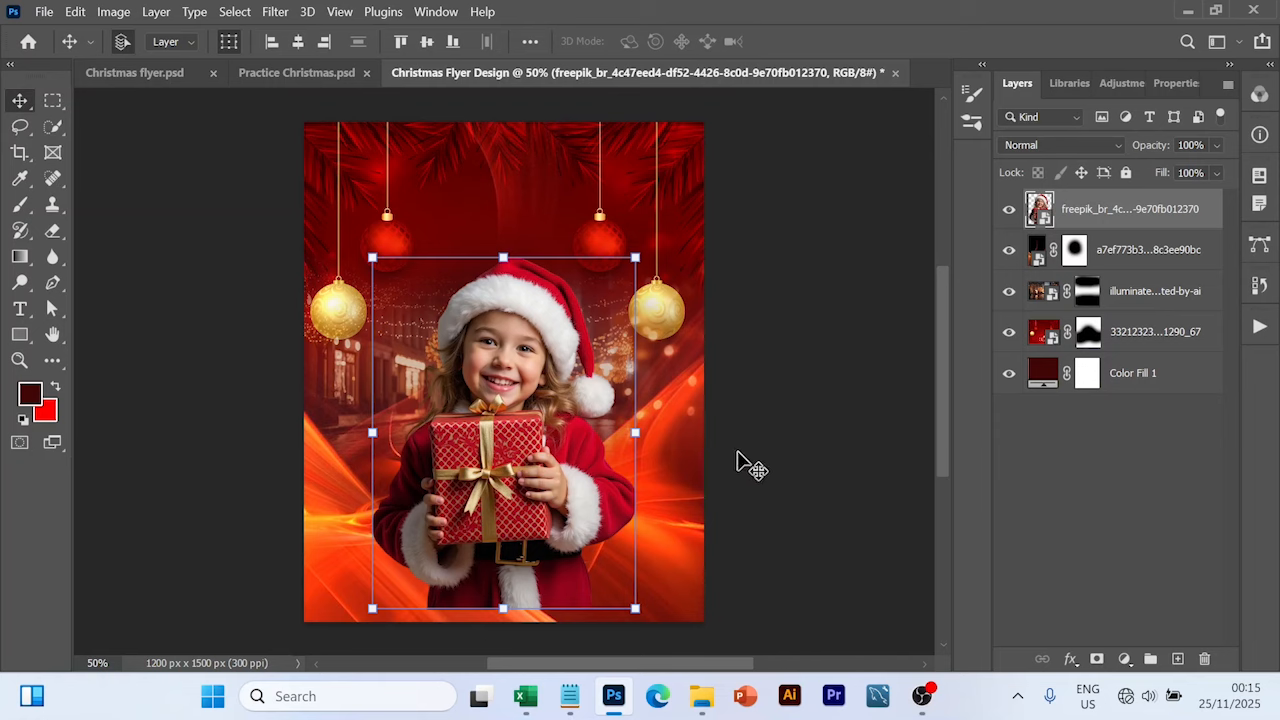
{"action": "left_click_drag", "start_coordinate": [535, 448], "coordinate": [524, 446]}
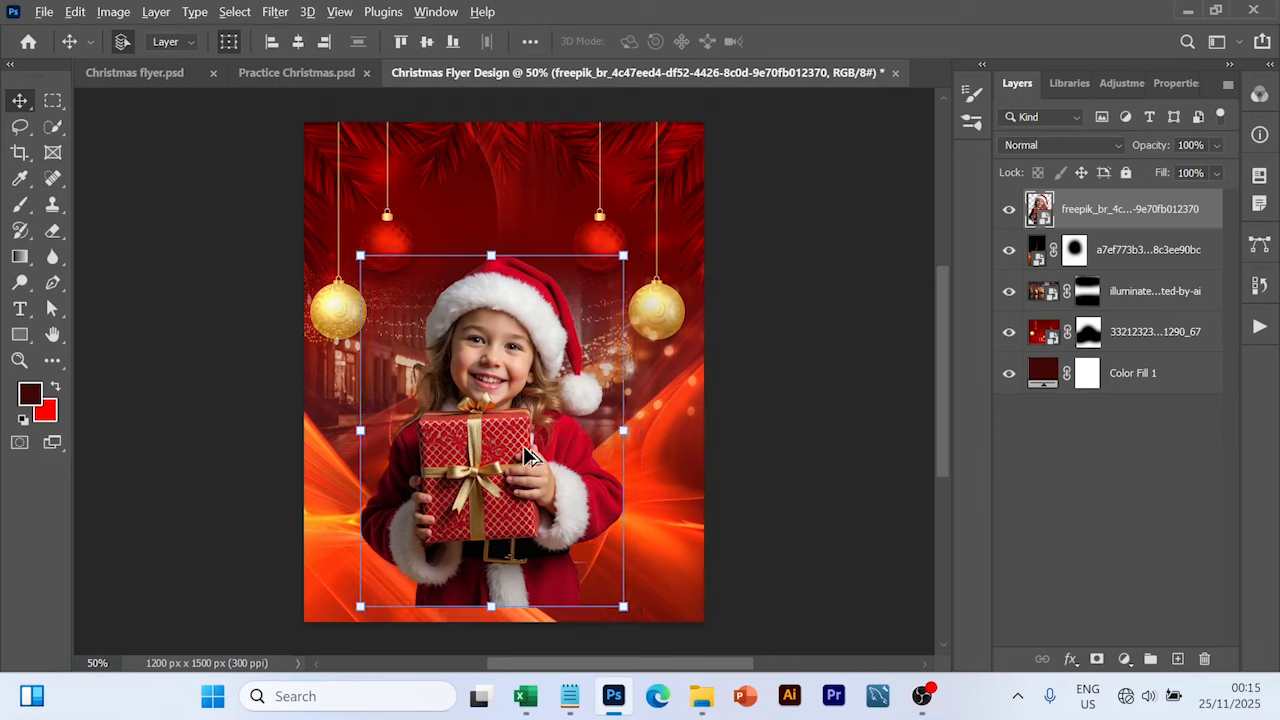
{"action": "left_click_drag", "start_coordinate": [622, 609], "coordinate": [614, 606]}
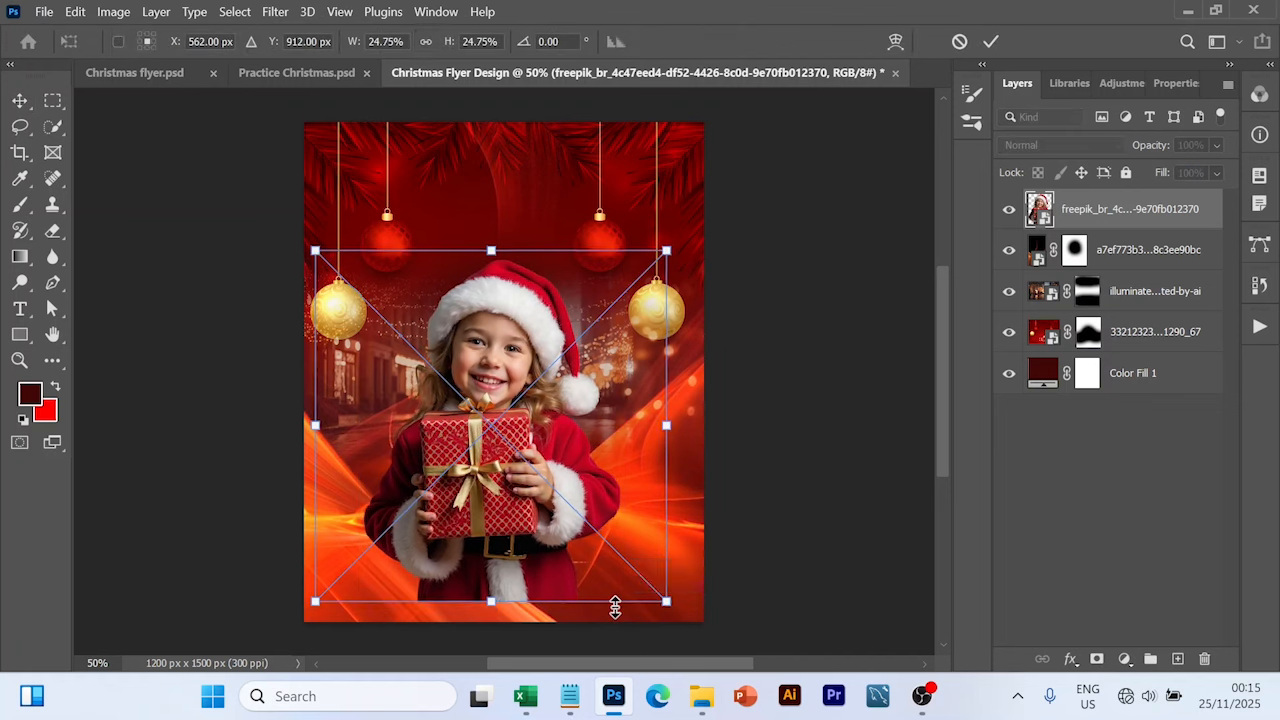
{"action": "left_click", "coordinate": [993, 43]}
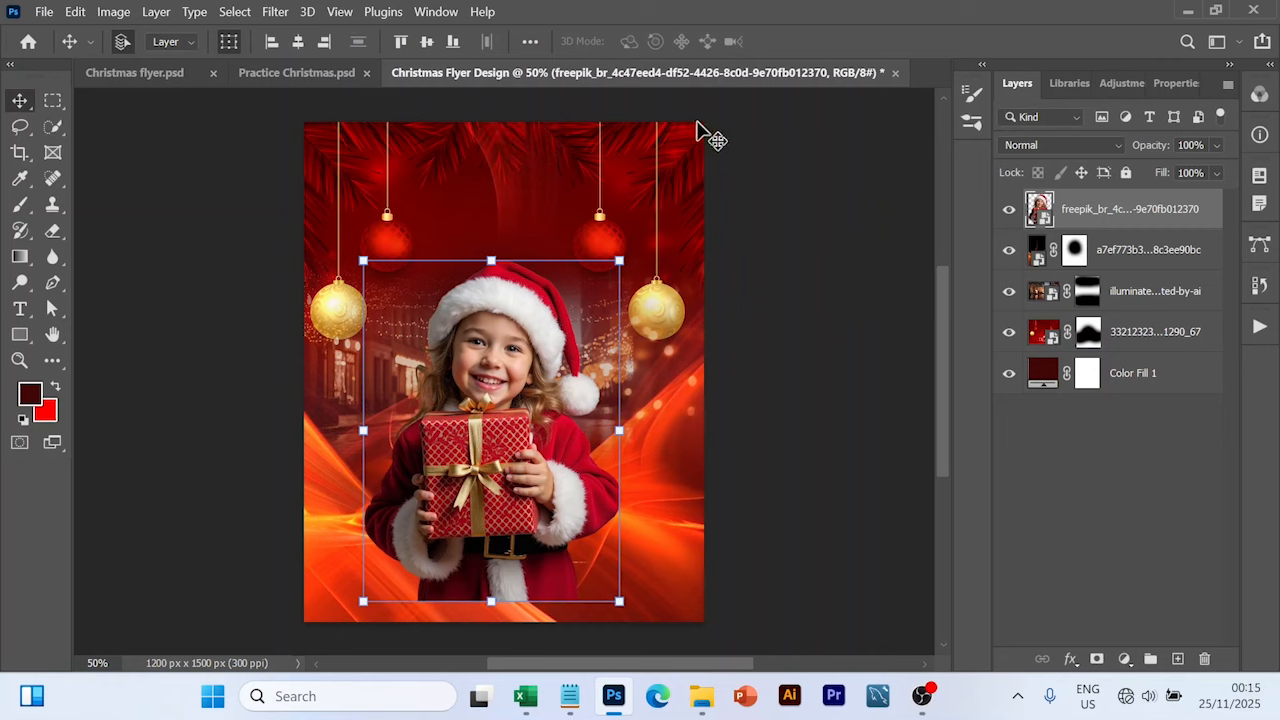
Step: Open the girl's layer in the Camera Raw Filter and set Exposure to +0.05, Contrast to +33 and Highlights to +11
{"action": "left_click", "coordinate": [268, 16]}
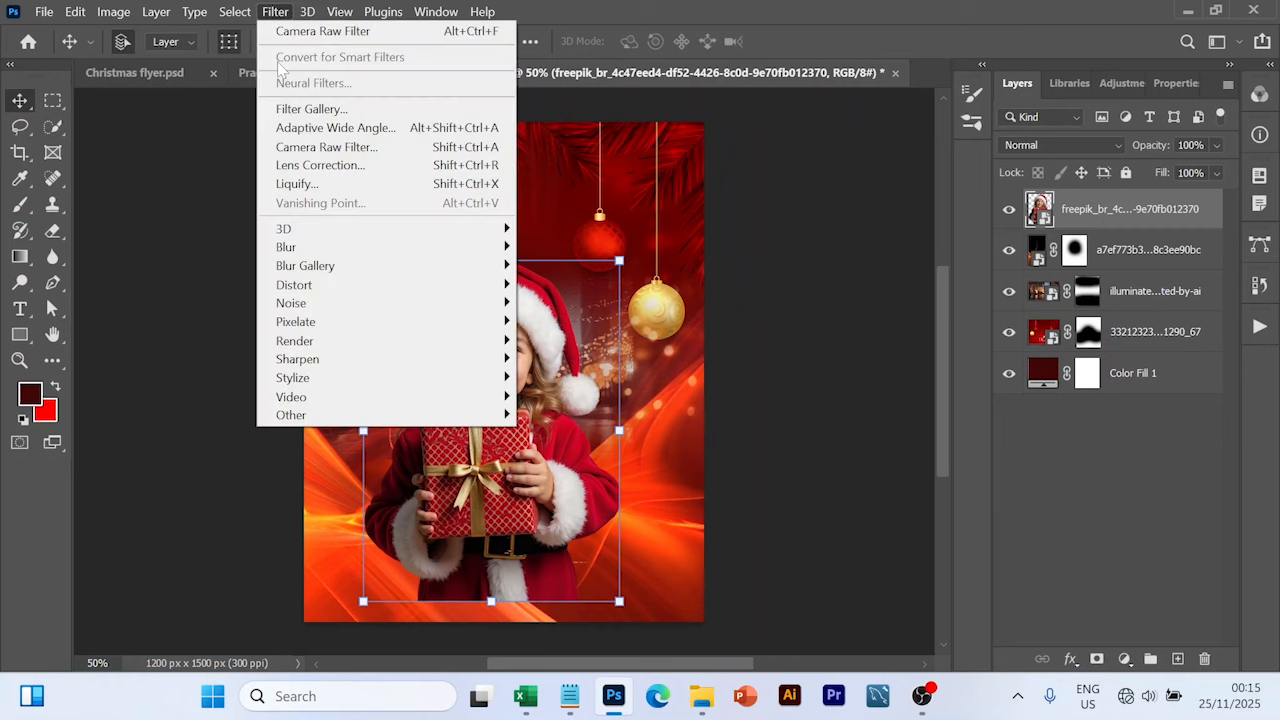
{"action": "left_click", "coordinate": [316, 150]}
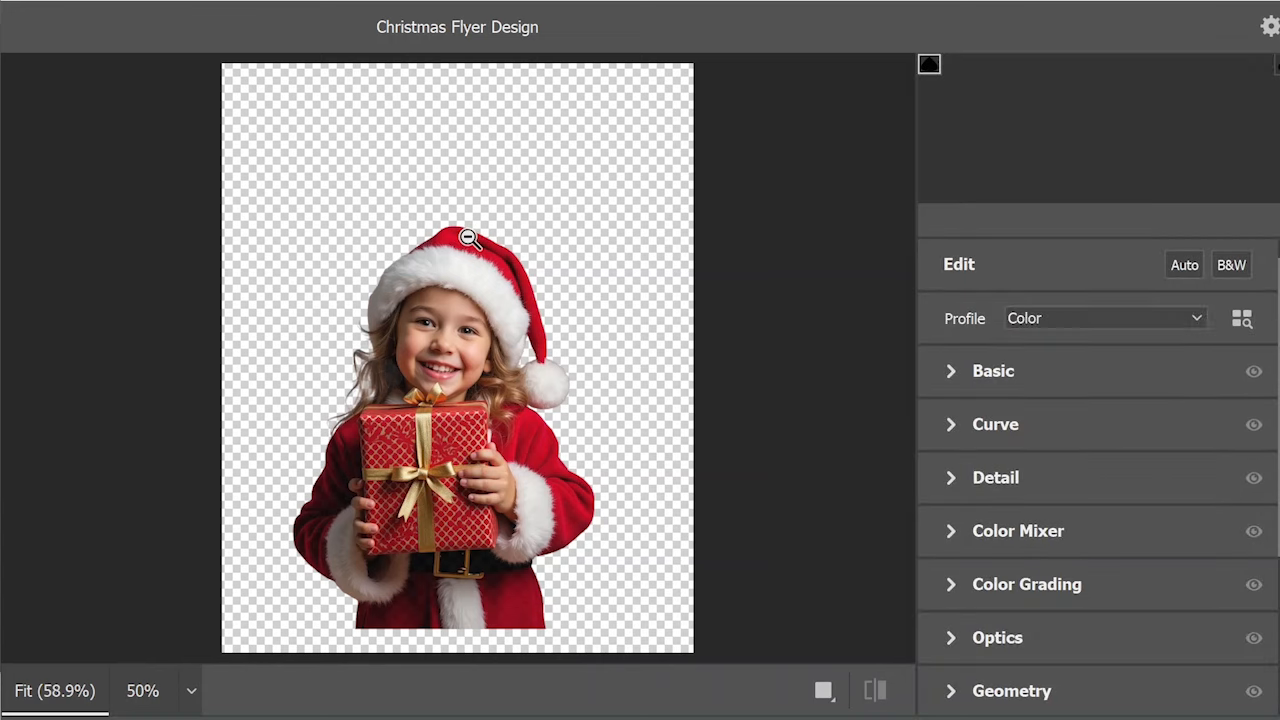
{"action": "left_click", "coordinate": [953, 370]}
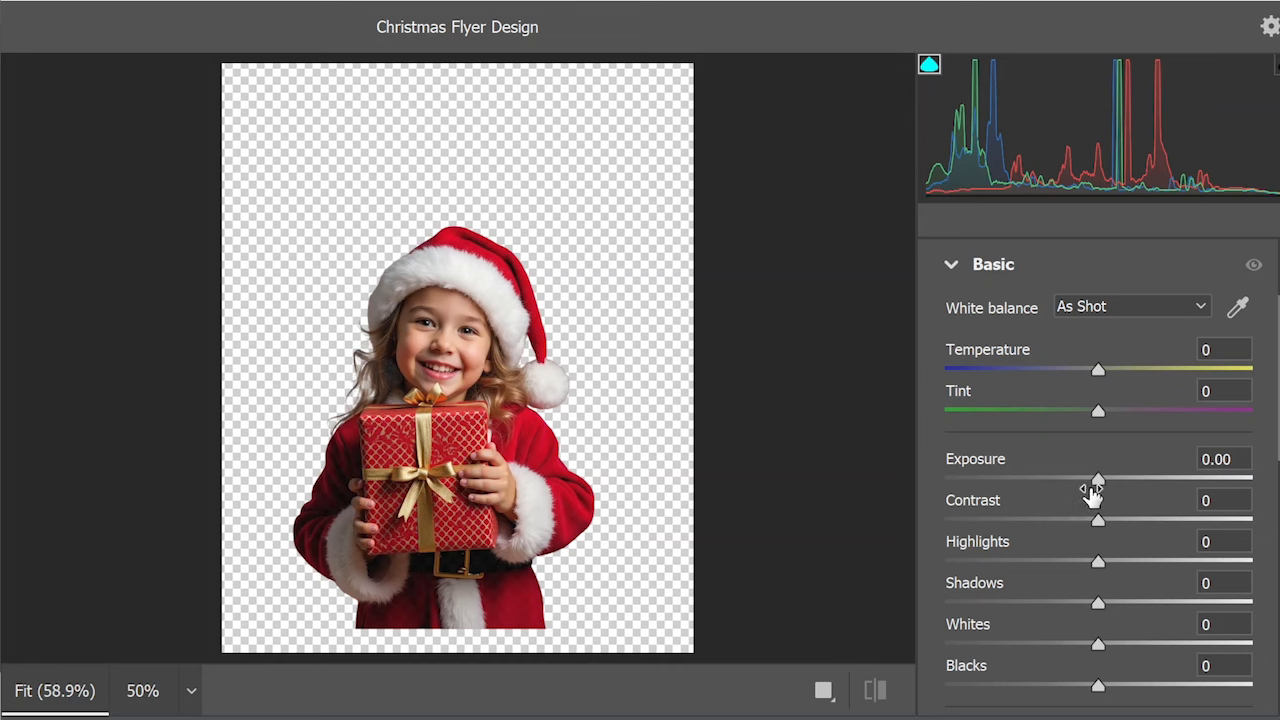
{"action": "left_click", "coordinate": [1103, 478]}
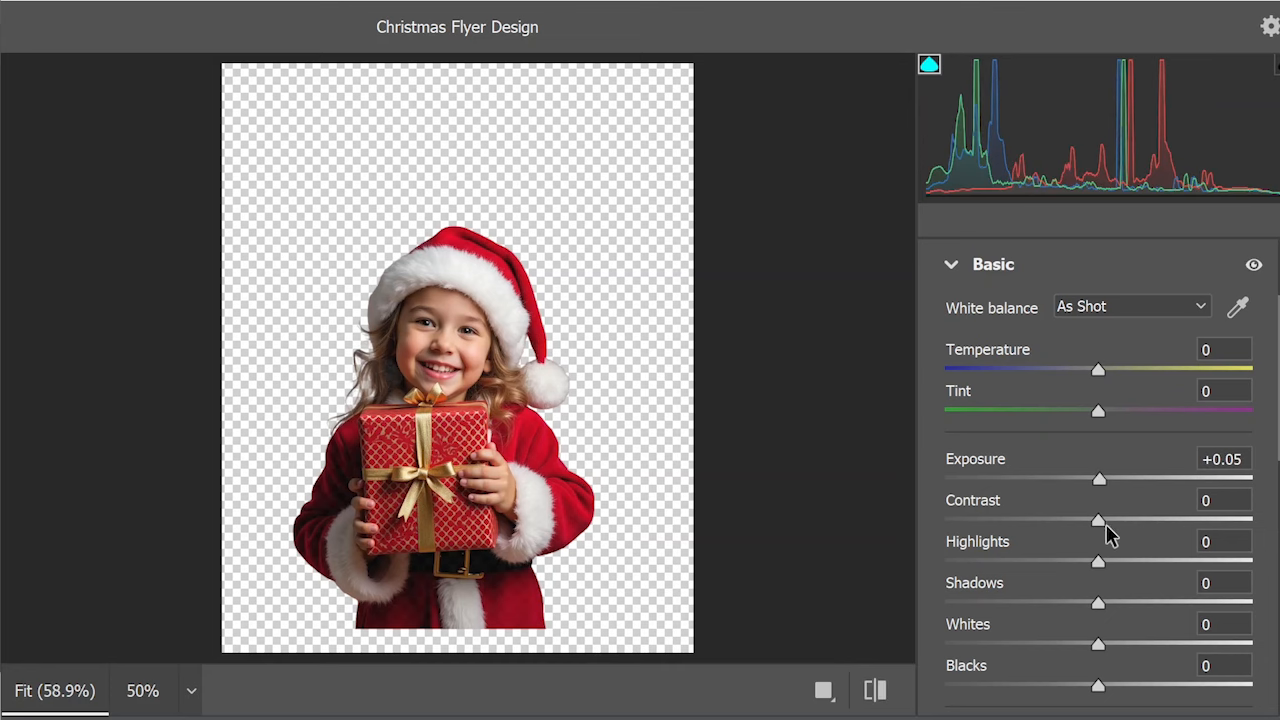
{"action": "mouse_move", "coordinate": [1103, 522]}
{"action": "left_mouse_down"}
{"action": "mouse_move", "coordinate": [1151, 523]}
{"action": "mouse_move", "coordinate": [1115, 503]}
{"action": "left_mouse_up"}
{"action": "scroll", "coordinate": [1151, 525], "scroll_direction": "down", "scroll_amount": 1}
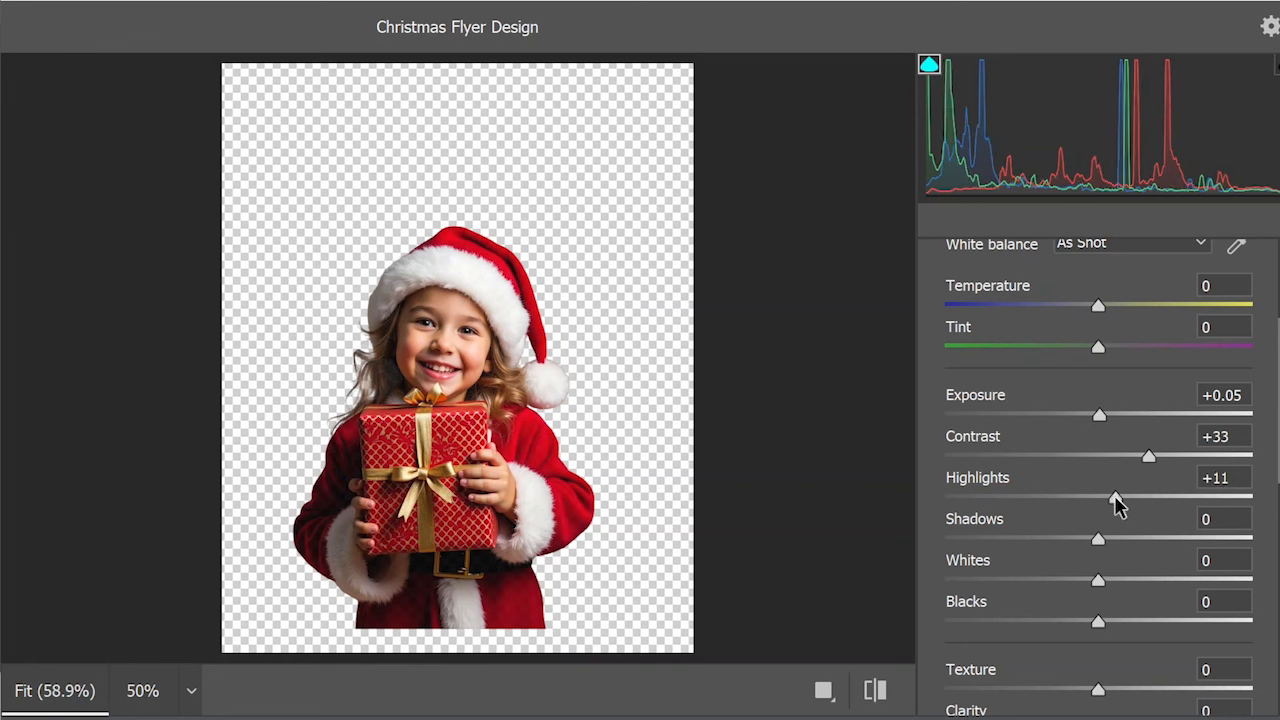
Step: Set the girl's Texture to +23, Clarity to +30, Dehaze to +1 and Vibrance to +18
{"action": "scroll", "coordinate": [1104, 605], "scroll_direction": "down", "scroll_amount": 4}
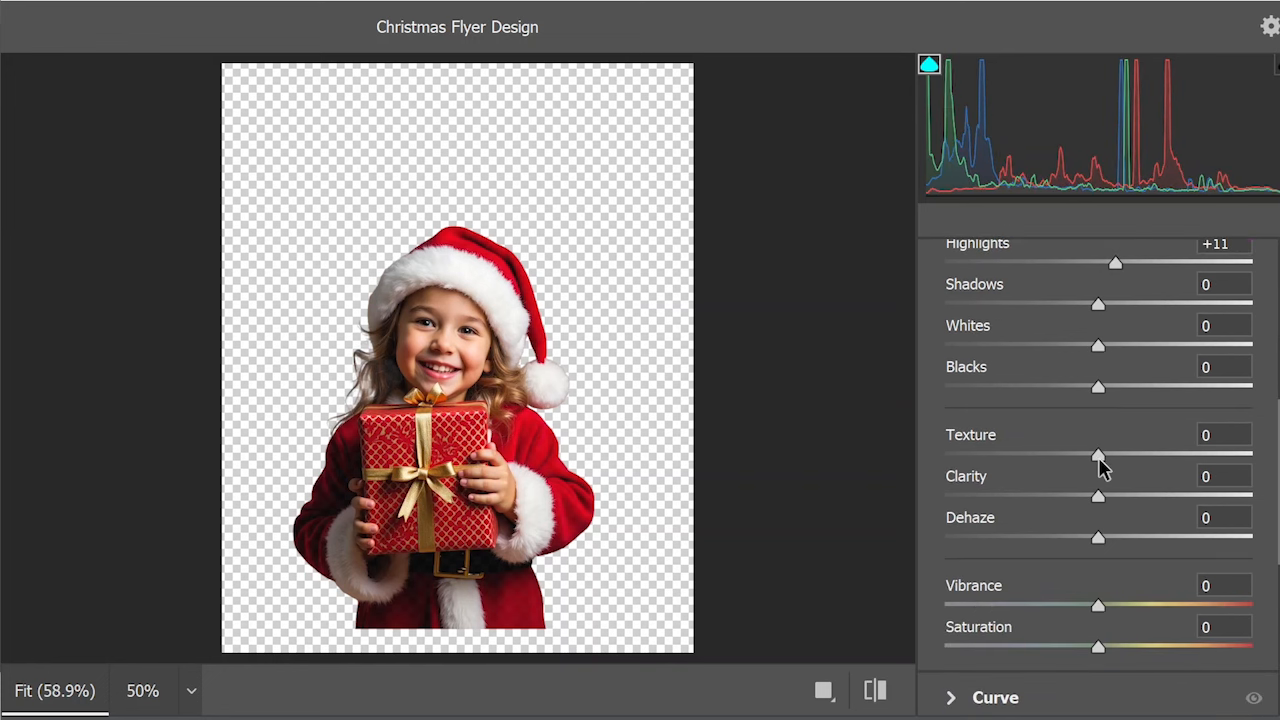
{"action": "left_click_drag", "start_coordinate": [1100, 458], "coordinate": [1137, 468]}
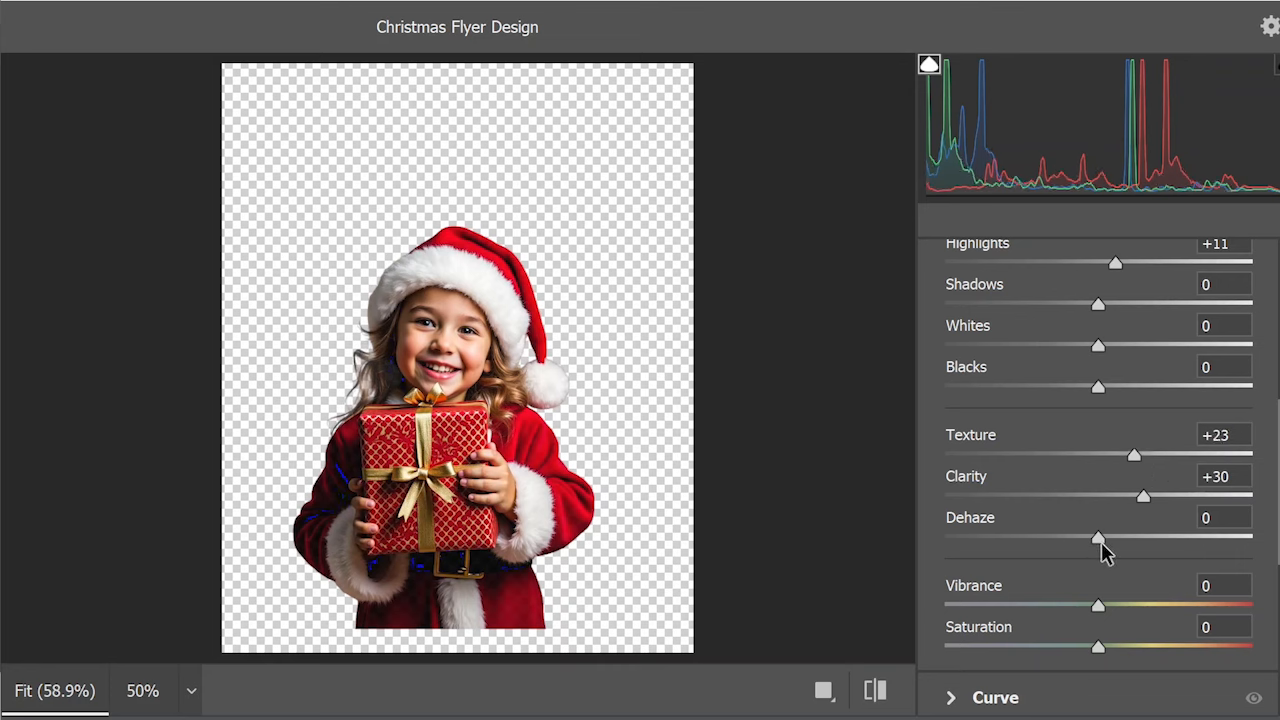
{"action": "left_click", "coordinate": [1101, 545]}
{"action": "left_click_drag", "start_coordinate": [1098, 614], "coordinate": [1128, 608]}
{"action": "scroll", "coordinate": [1037, 606], "scroll_direction": "down", "scroll_amount": 4}
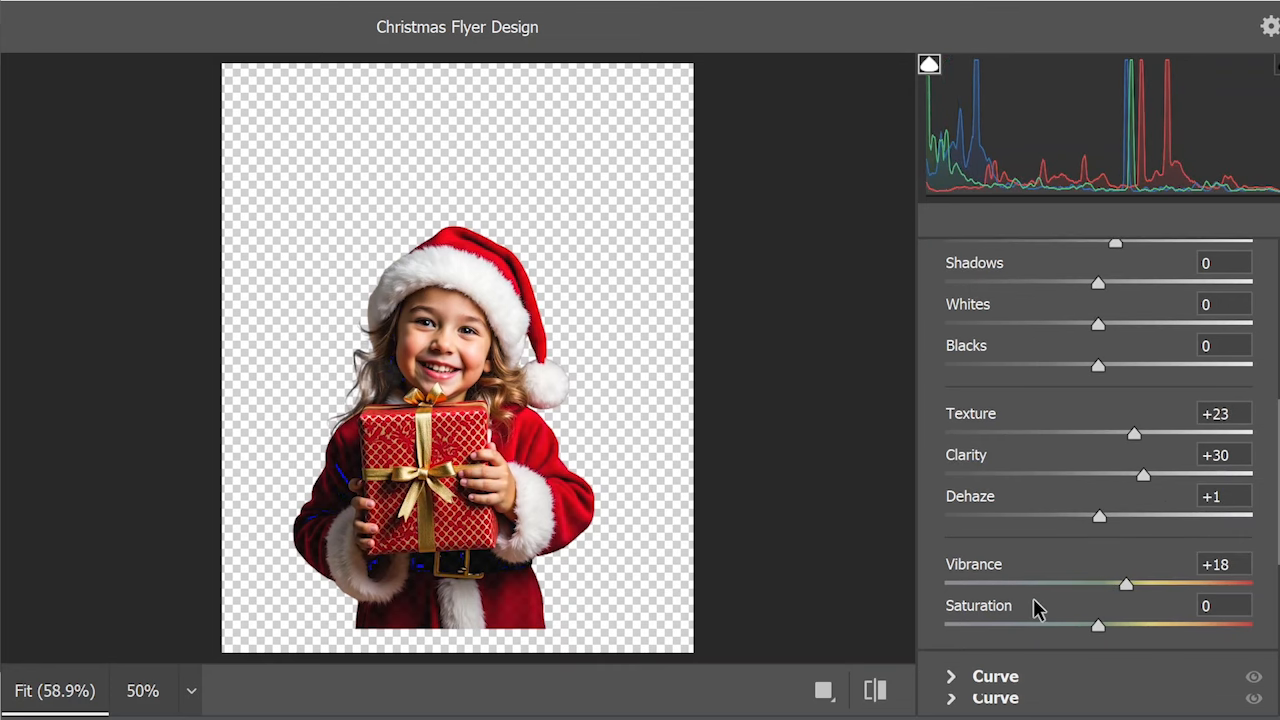
Step: Increase the girl's Sharpening slightly in the Detail settings and apply the Camera Raw Filter
{"action": "scroll", "coordinate": [976, 532], "scroll_direction": "down", "scroll_amount": 2}
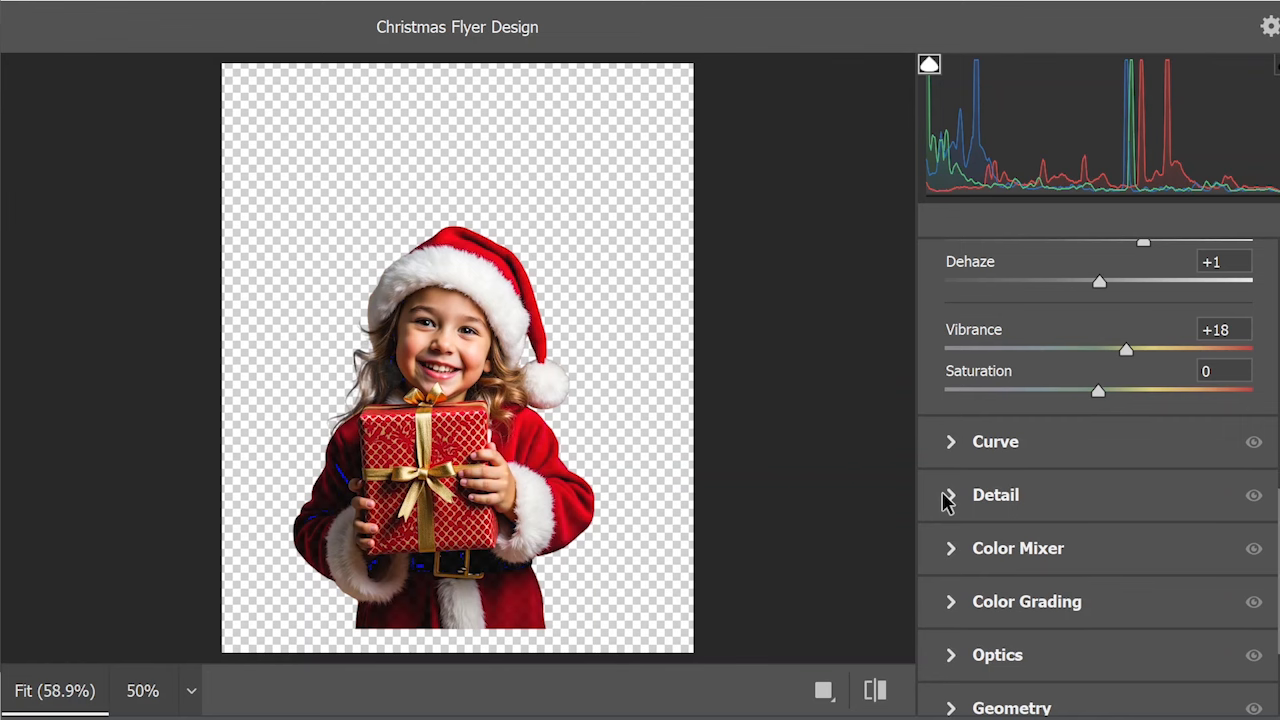
{"action": "left_click", "coordinate": [948, 497]}
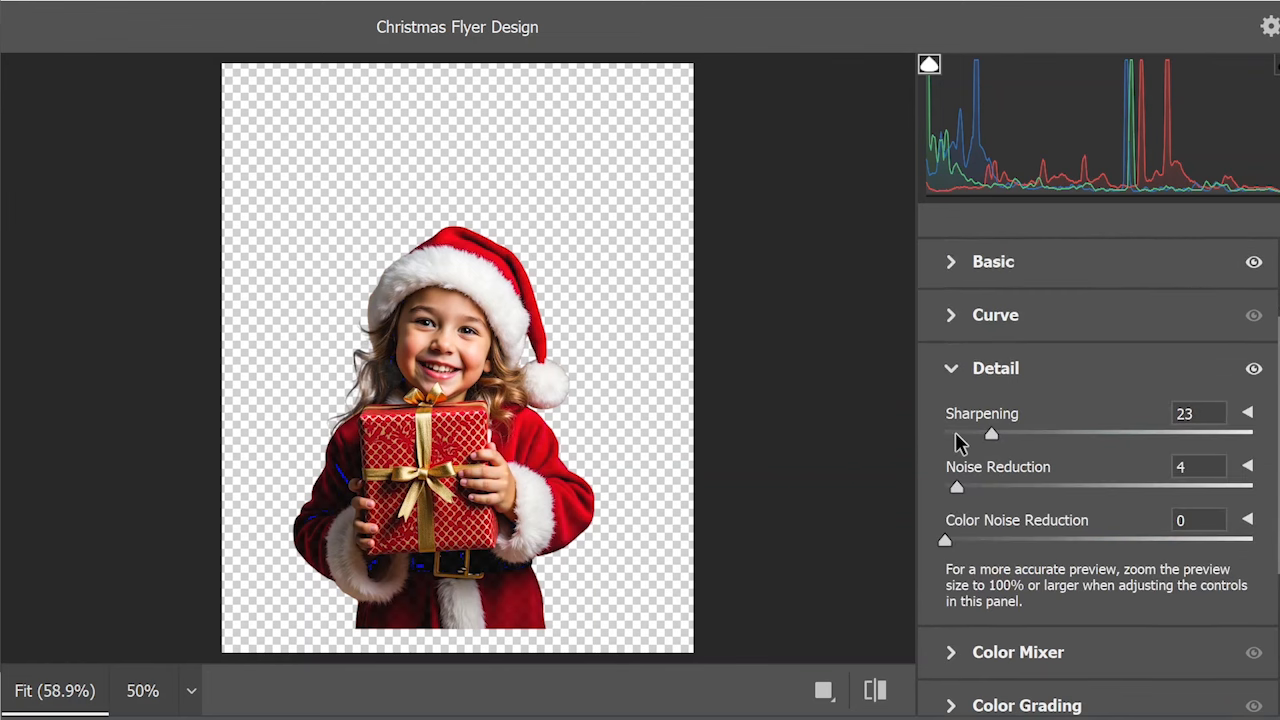
{"action": "left_click_drag", "start_coordinate": [991, 434], "coordinate": [1017, 434]}
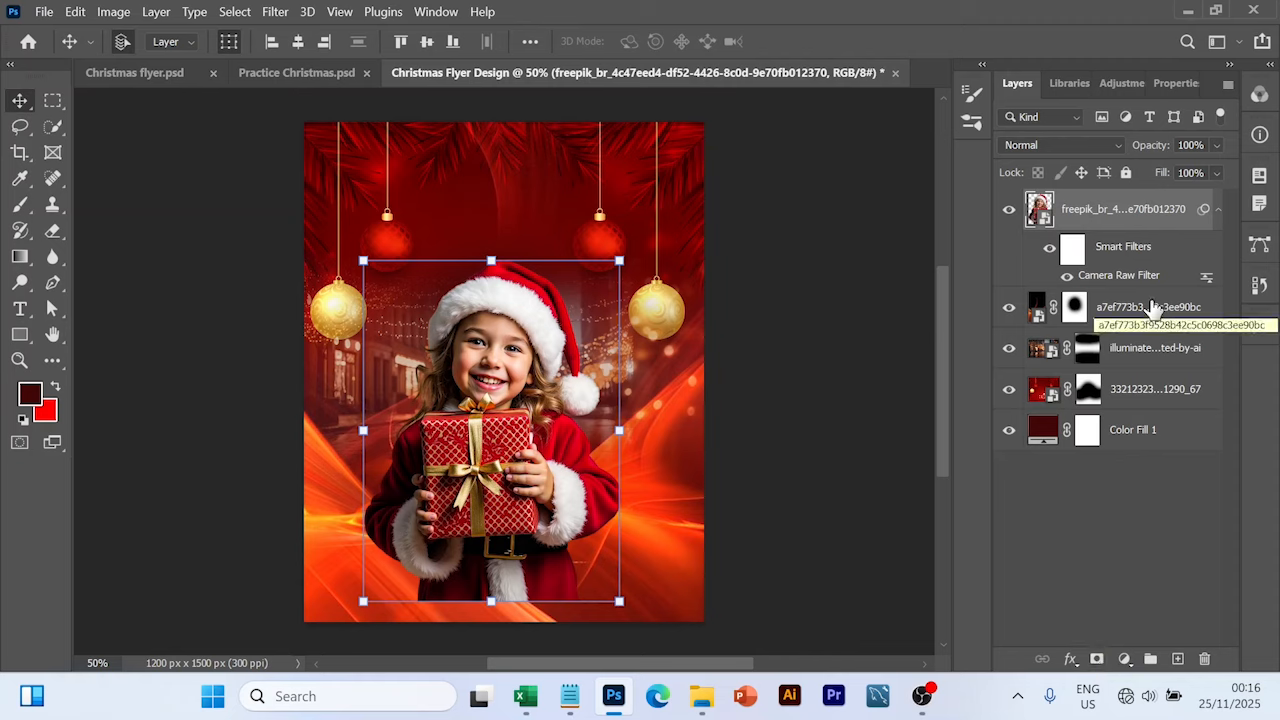
Step: Mask the girl's layer and brush black with the soft 600 px brush along her lower edge to fade it into the background
{"action": "left_click", "coordinate": [1096, 659]}
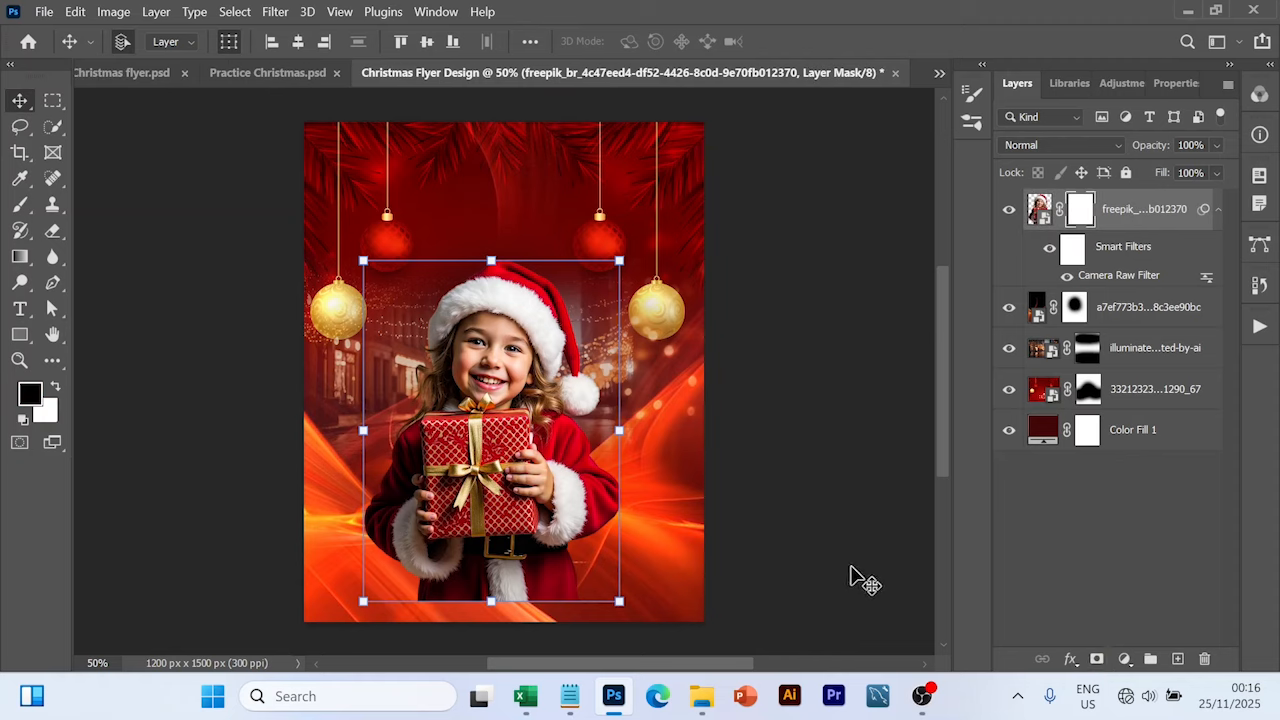
{"action": "key", "text": "b"}
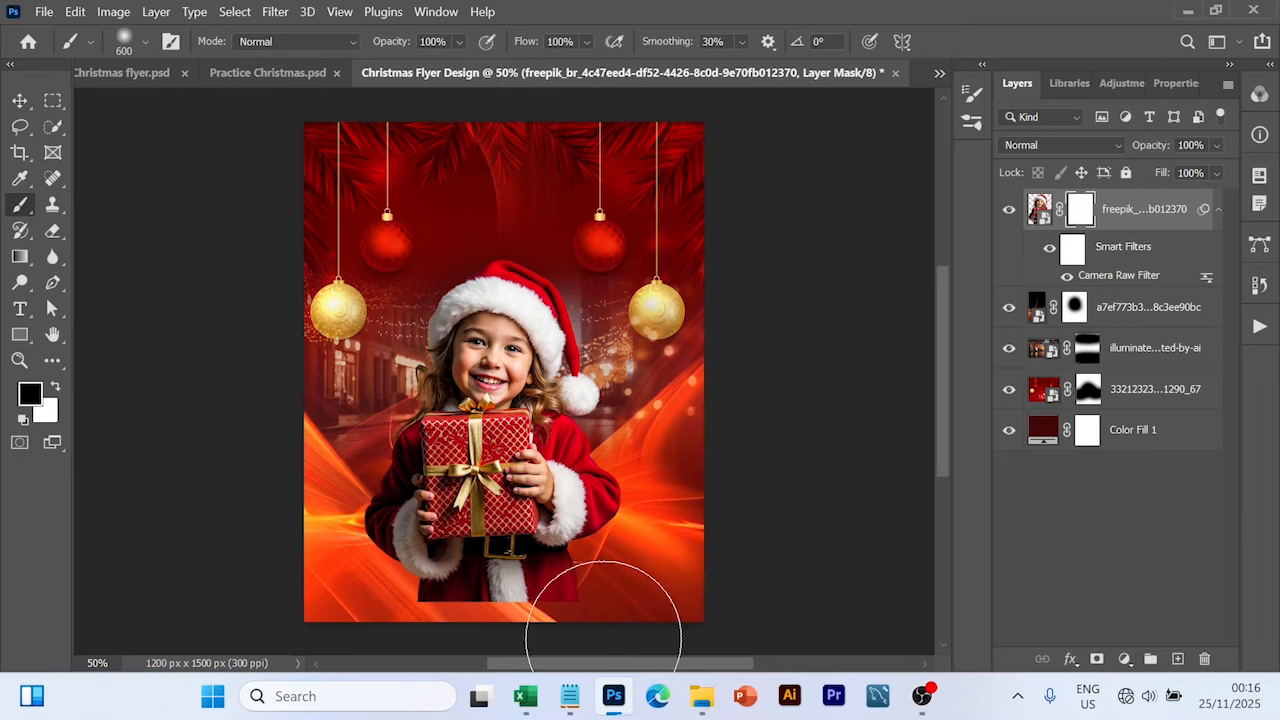
{"action": "mouse_move", "coordinate": [592, 639]}
{"action": "left_mouse_down"}
{"action": "mouse_move", "coordinate": [428, 654]}
{"action": "mouse_move", "coordinate": [485, 665]}
{"action": "left_mouse_up"}
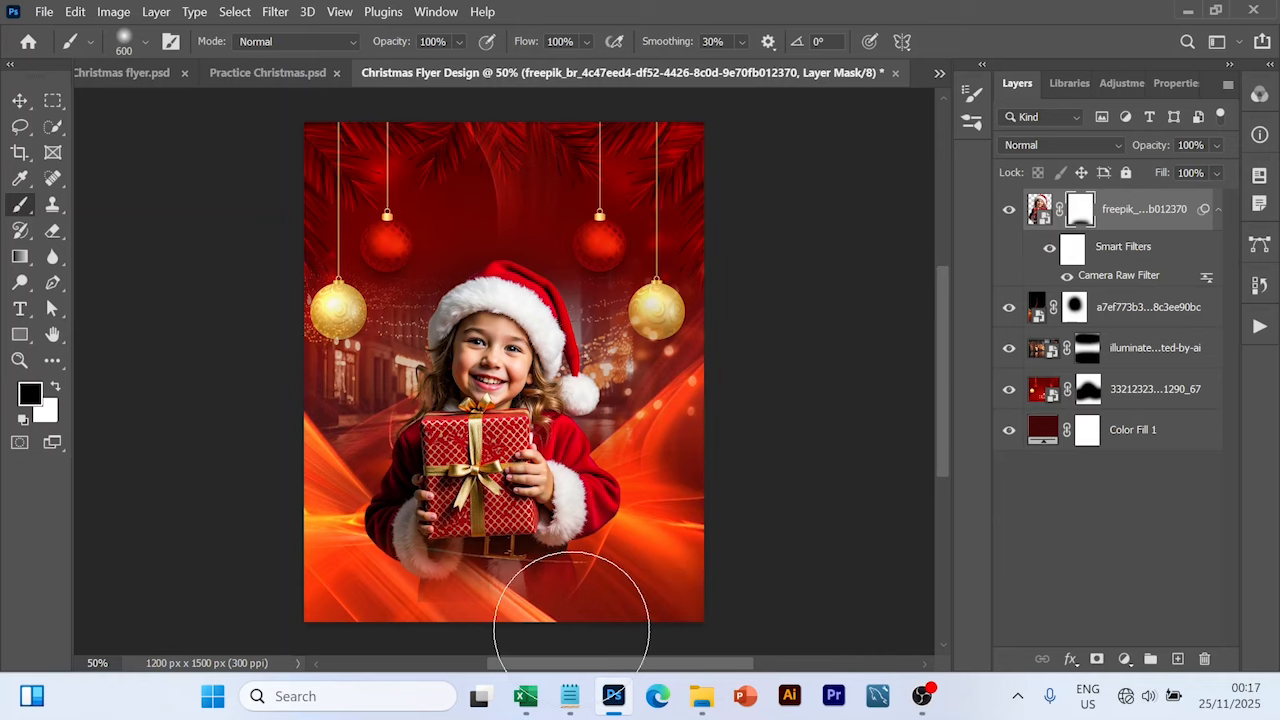
{"action": "left_click", "coordinate": [430, 665]}
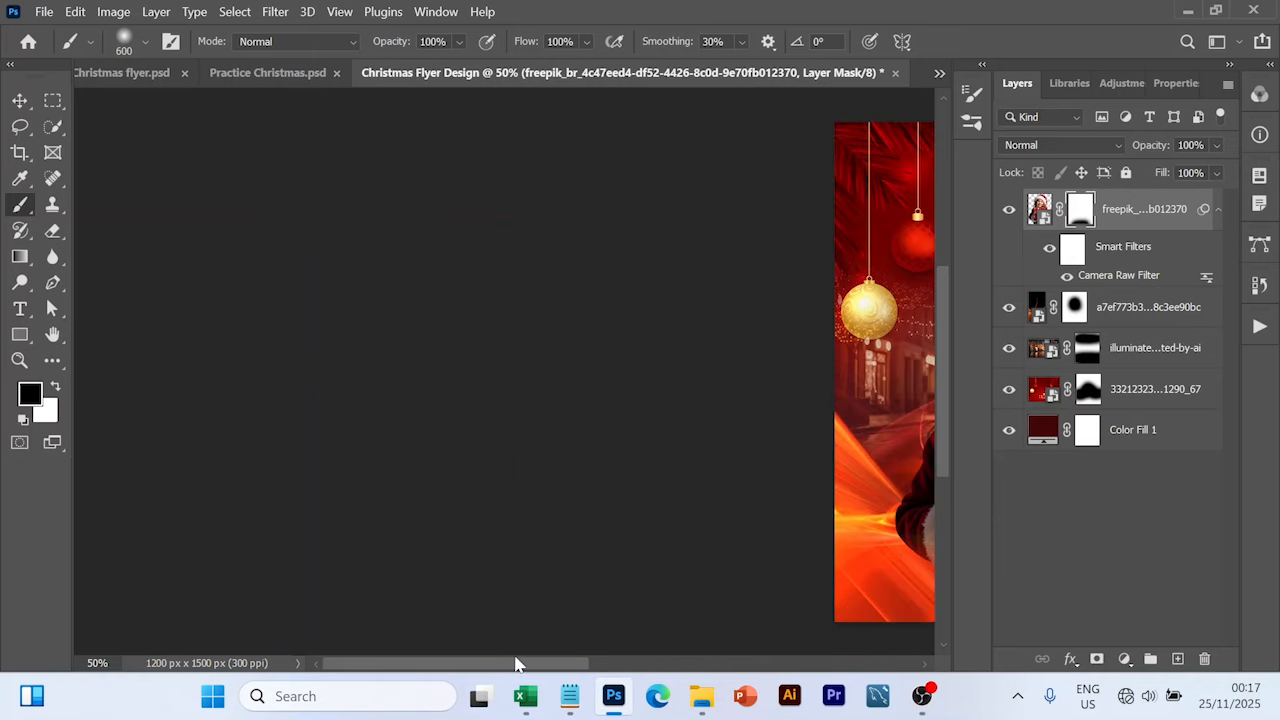
{"action": "left_click_drag", "start_coordinate": [518, 665], "coordinate": [656, 665]}
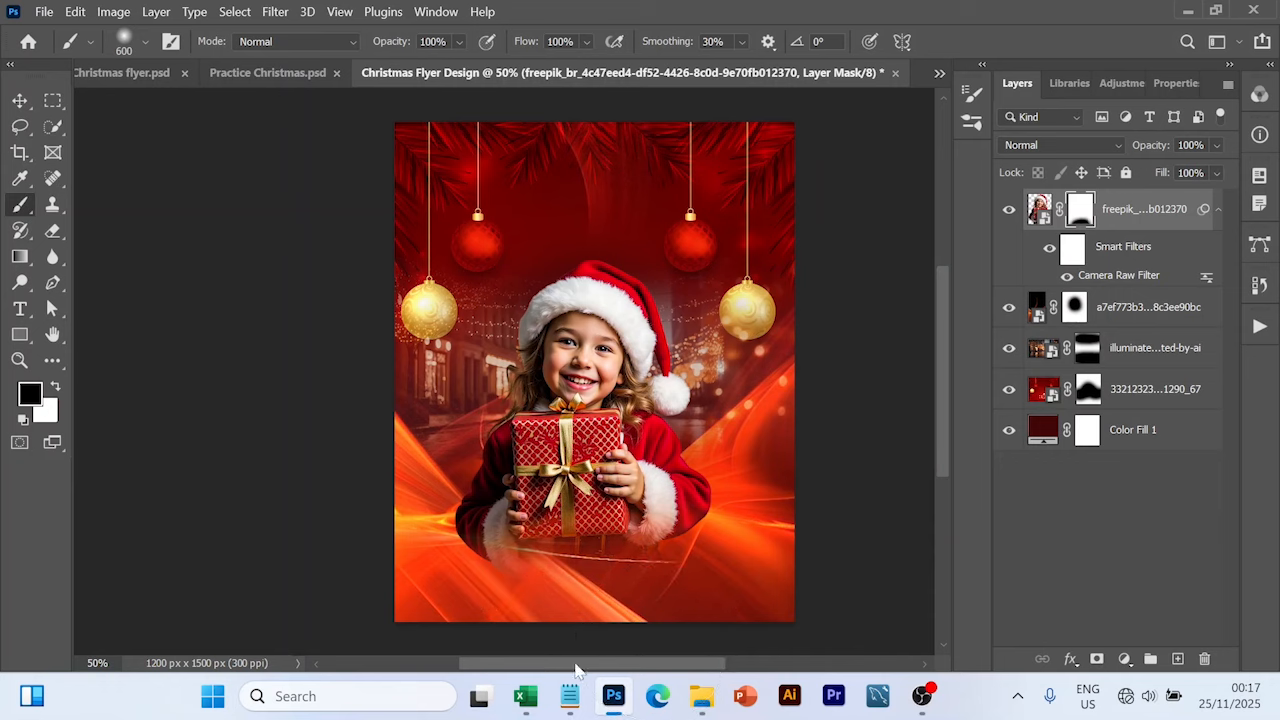
Step: Move the masked girl slightly higher on the flyer
{"action": "key", "text": "v"}
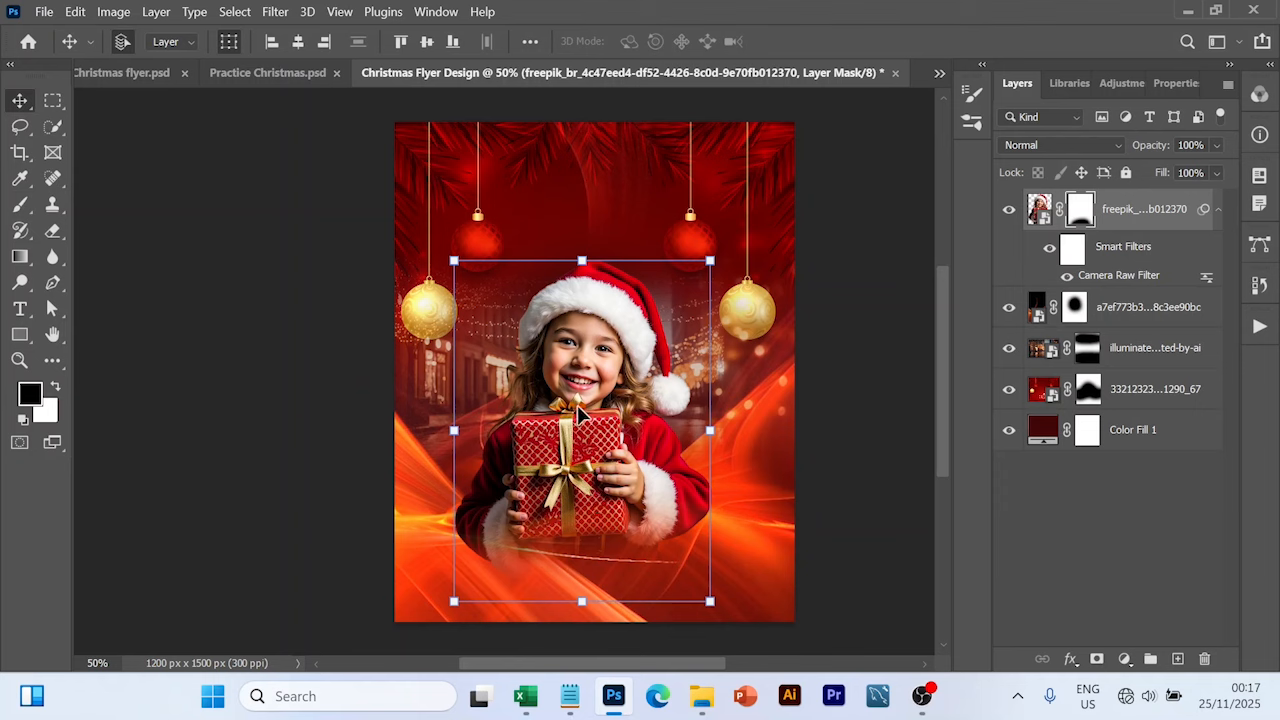
{"action": "mouse_move", "coordinate": [578, 414]}
{"action": "left_mouse_down"}
{"action": "mouse_move", "coordinate": [575, 380]}
{"action": "mouse_move", "coordinate": [590, 385]}
{"action": "mouse_move", "coordinate": [576, 397]}
{"action": "left_mouse_up"}
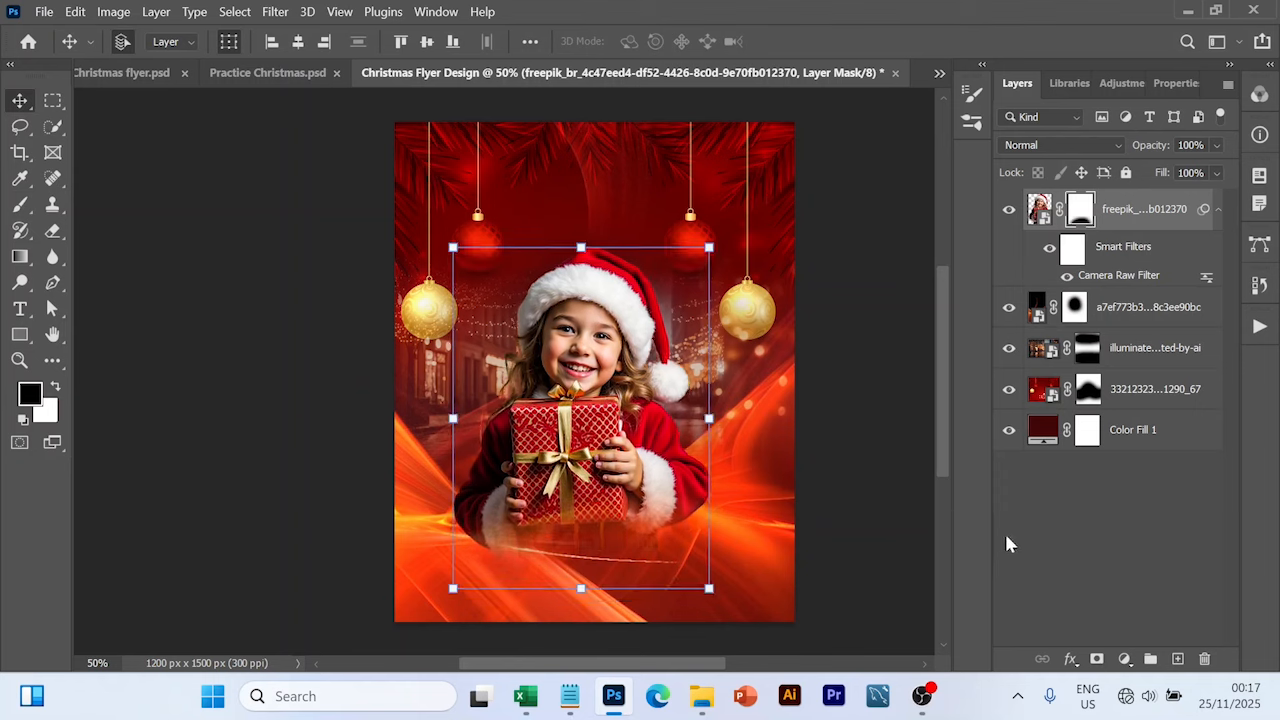
{"action": "left_click", "coordinate": [1043, 545]}
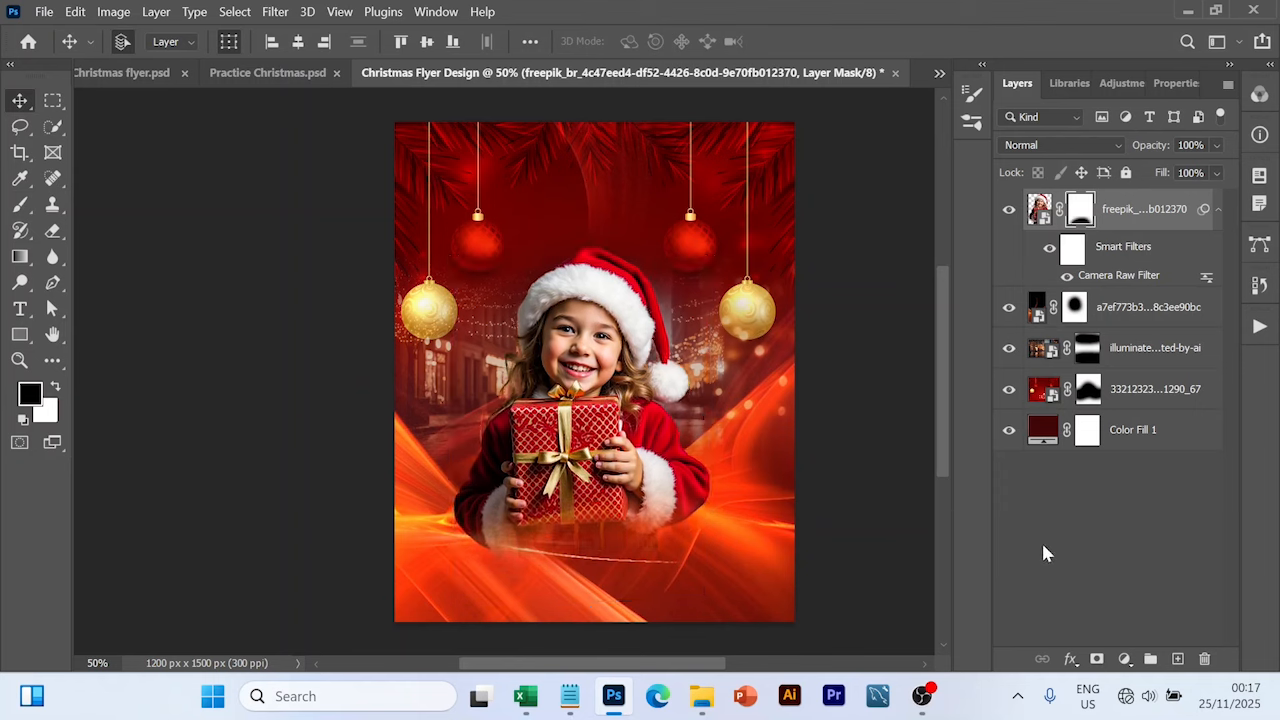
Step: Add a Gradient Fill layer above the girl using the Basics foreground-to-transparent preset in dark red, Linear style, 90° angle and 100% scale
{"action": "left_click", "coordinate": [1140, 218]}
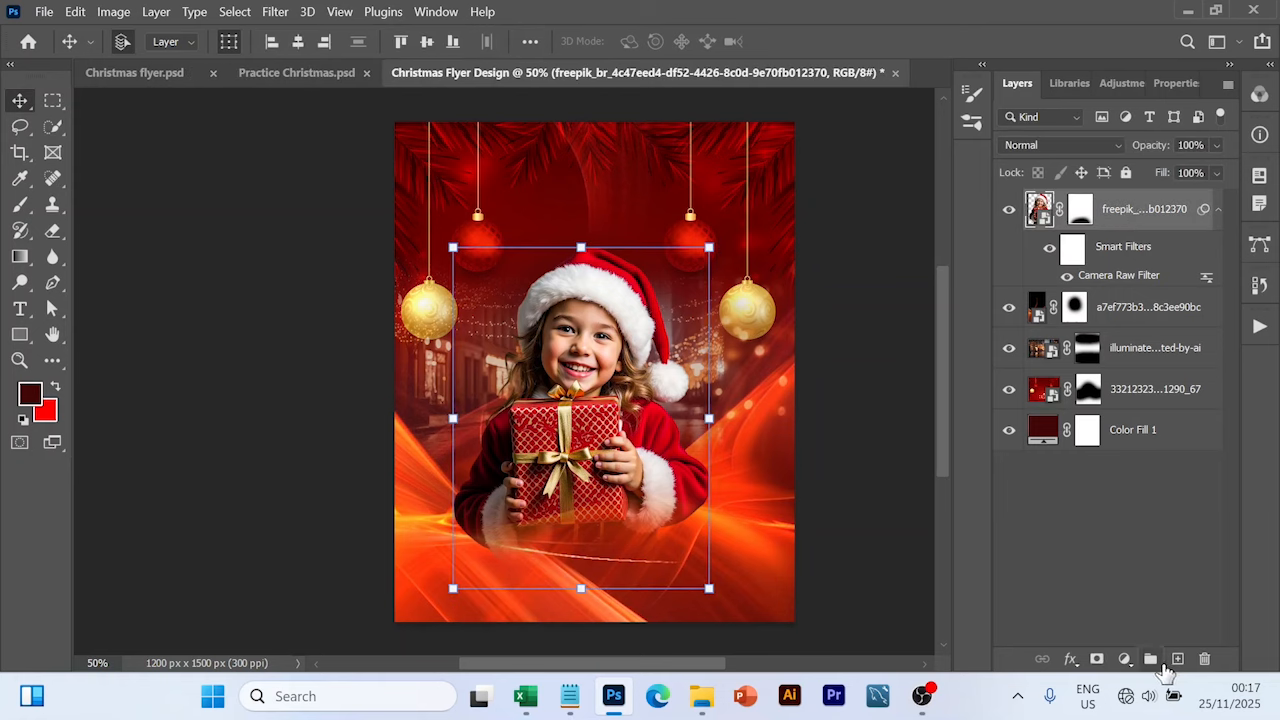
{"action": "left_click", "coordinate": [1126, 662]}
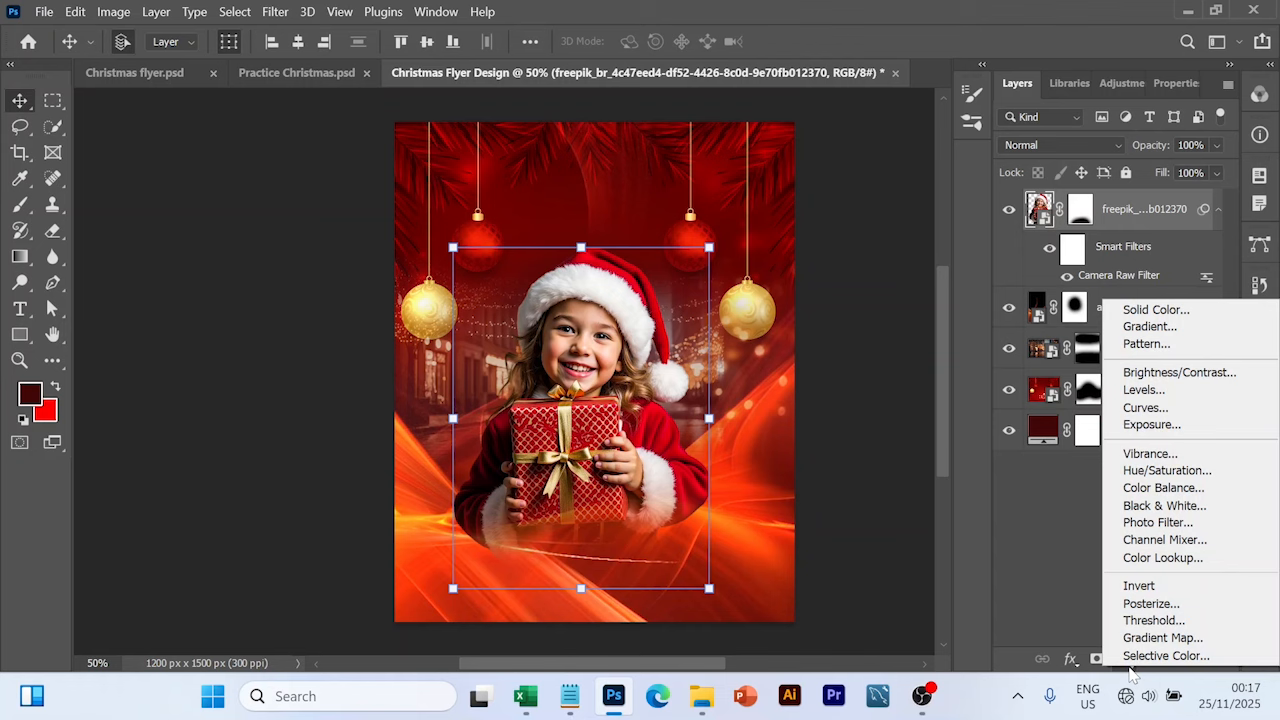
{"action": "left_click", "coordinate": [1181, 330]}
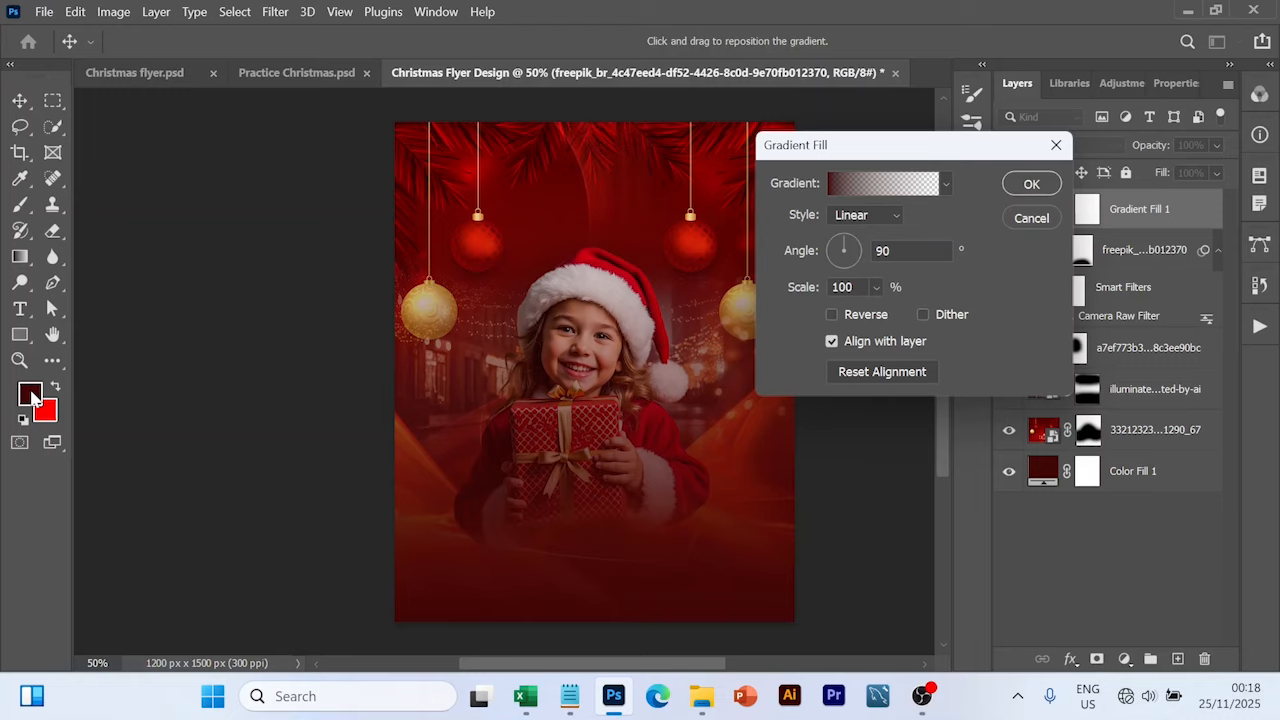
{"action": "left_click", "coordinate": [945, 186]}
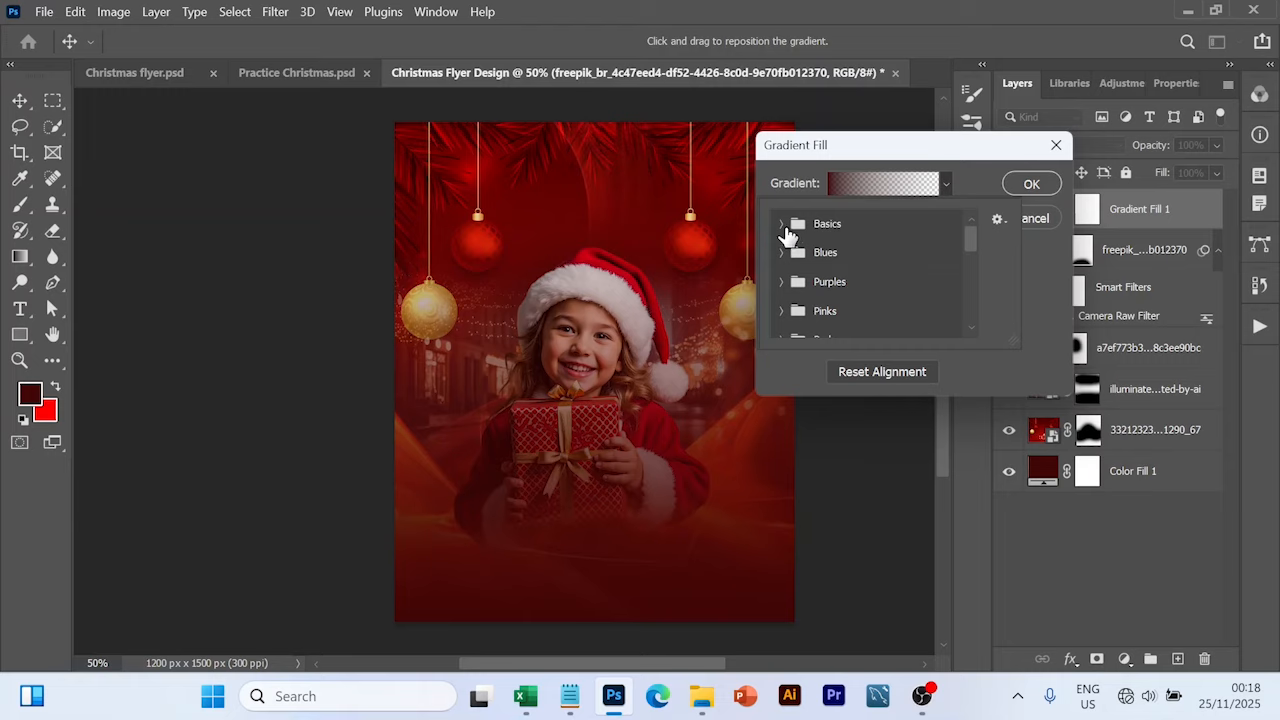
{"action": "left_click", "coordinate": [783, 225]}
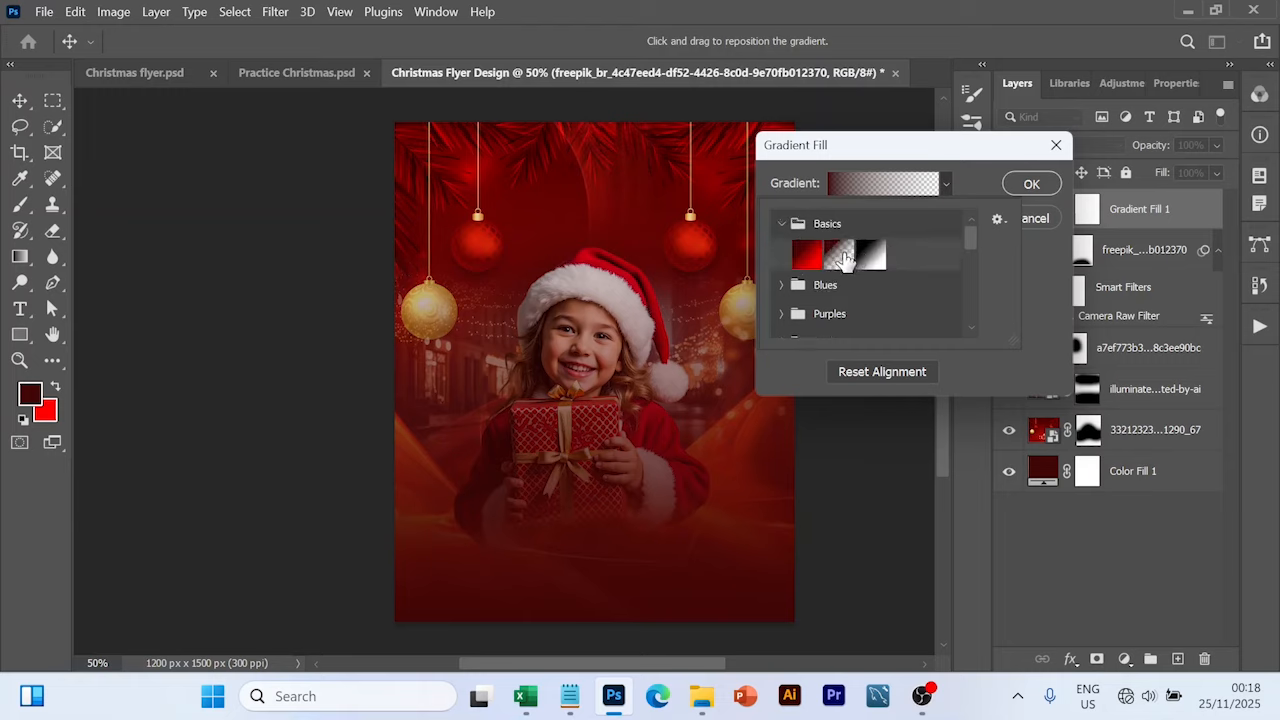
{"action": "left_click", "coordinate": [1033, 192]}
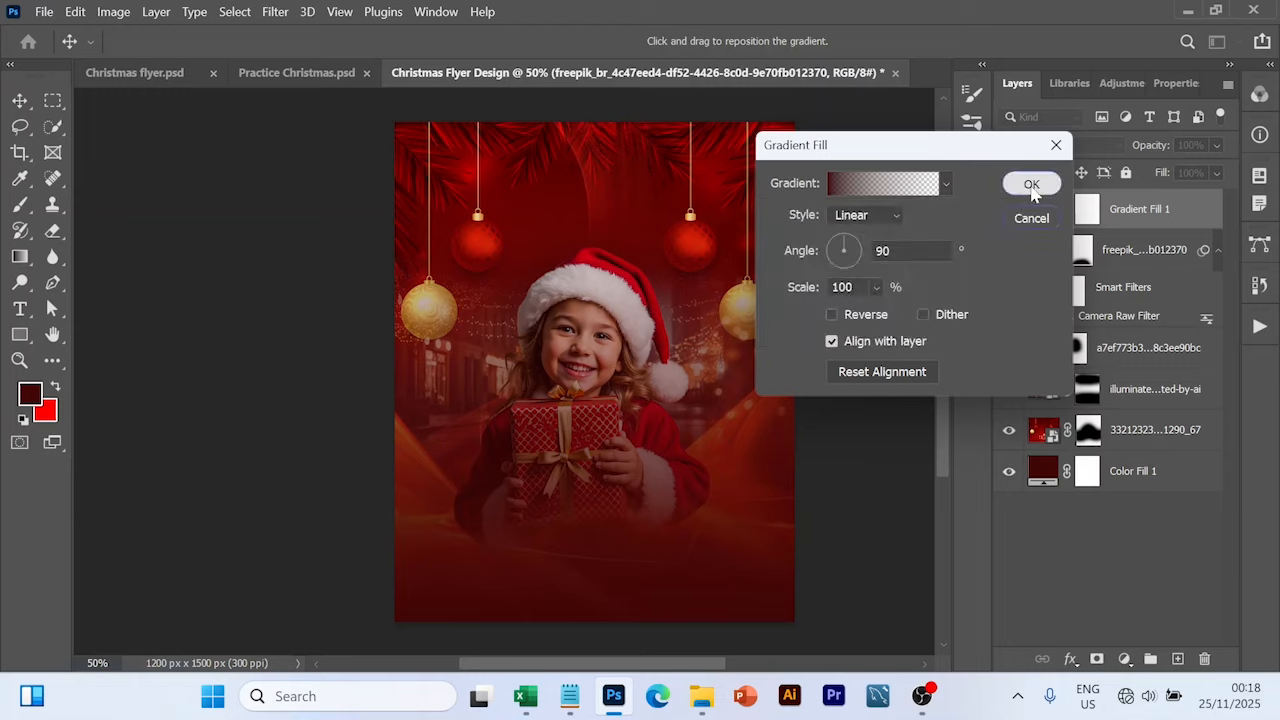
{"action": "left_click", "coordinate": [1031, 186]}
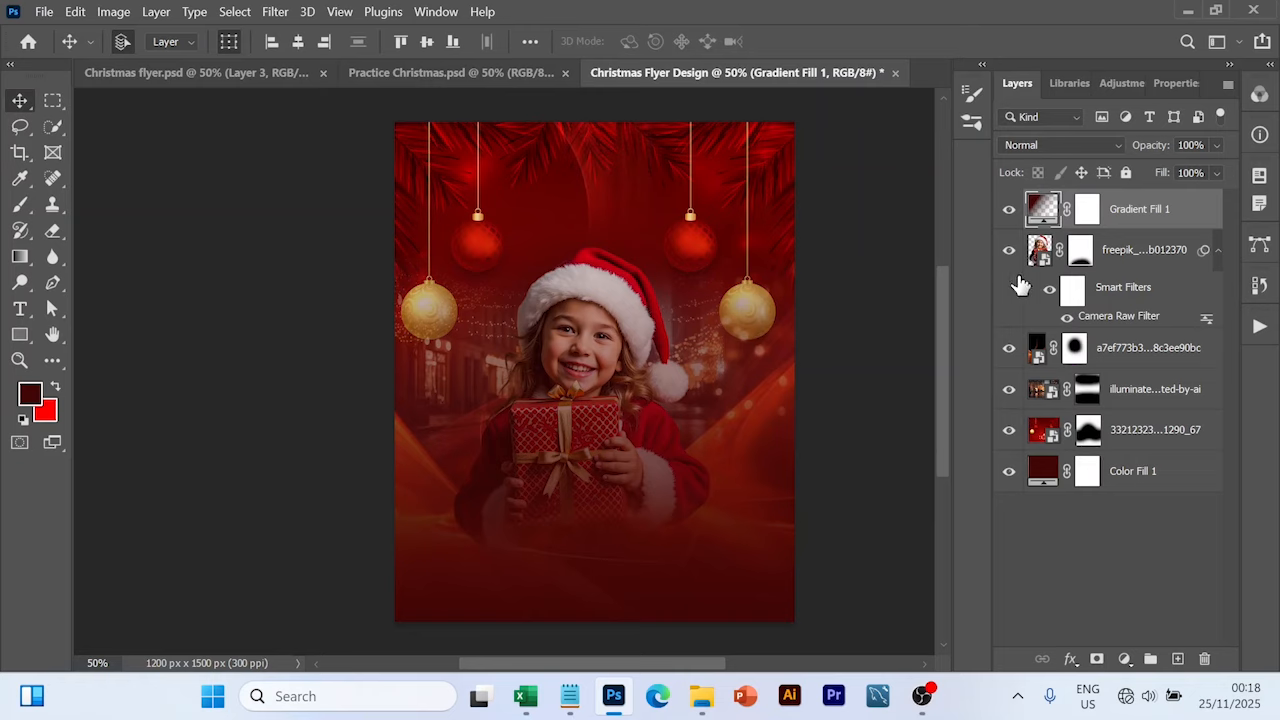
Step: Brush black with the soft 600 px brush on the gradient fill's mask to reveal the girl and the centre of the flyer
{"action": "key", "text": "b"}
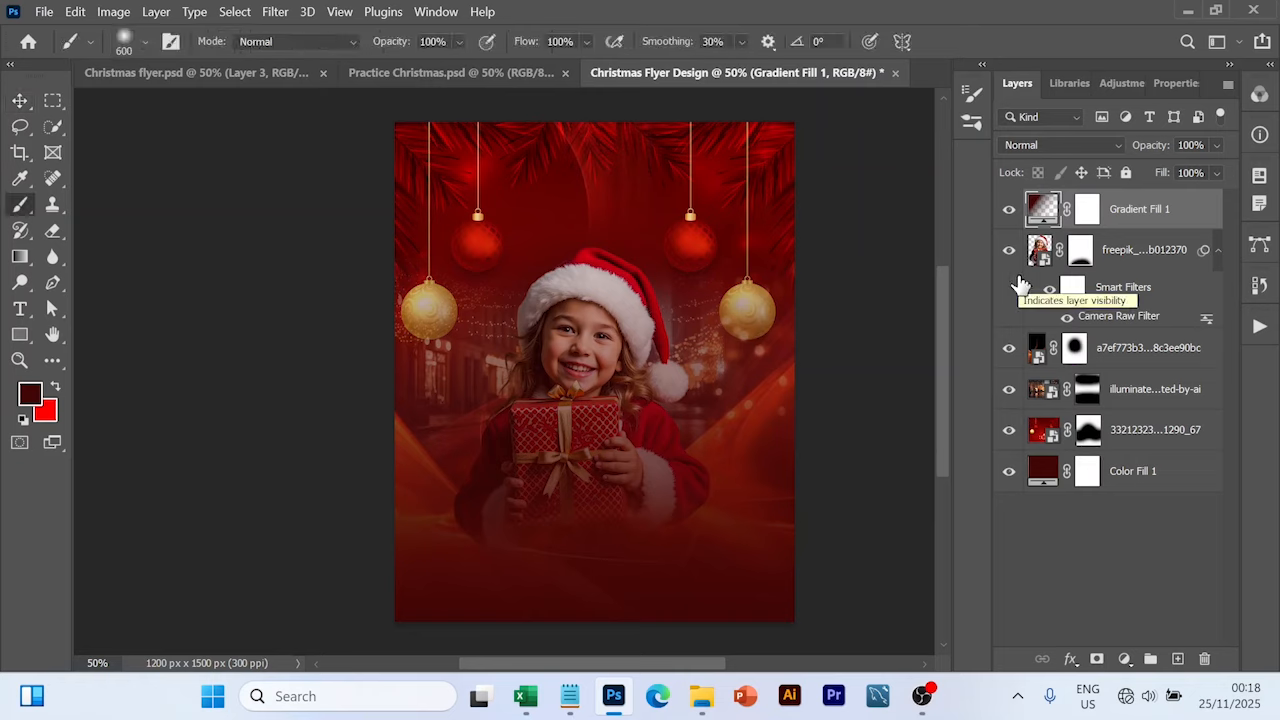
{"action": "left_click", "coordinate": [1084, 215]}
{"action": "key", "text": "d"}
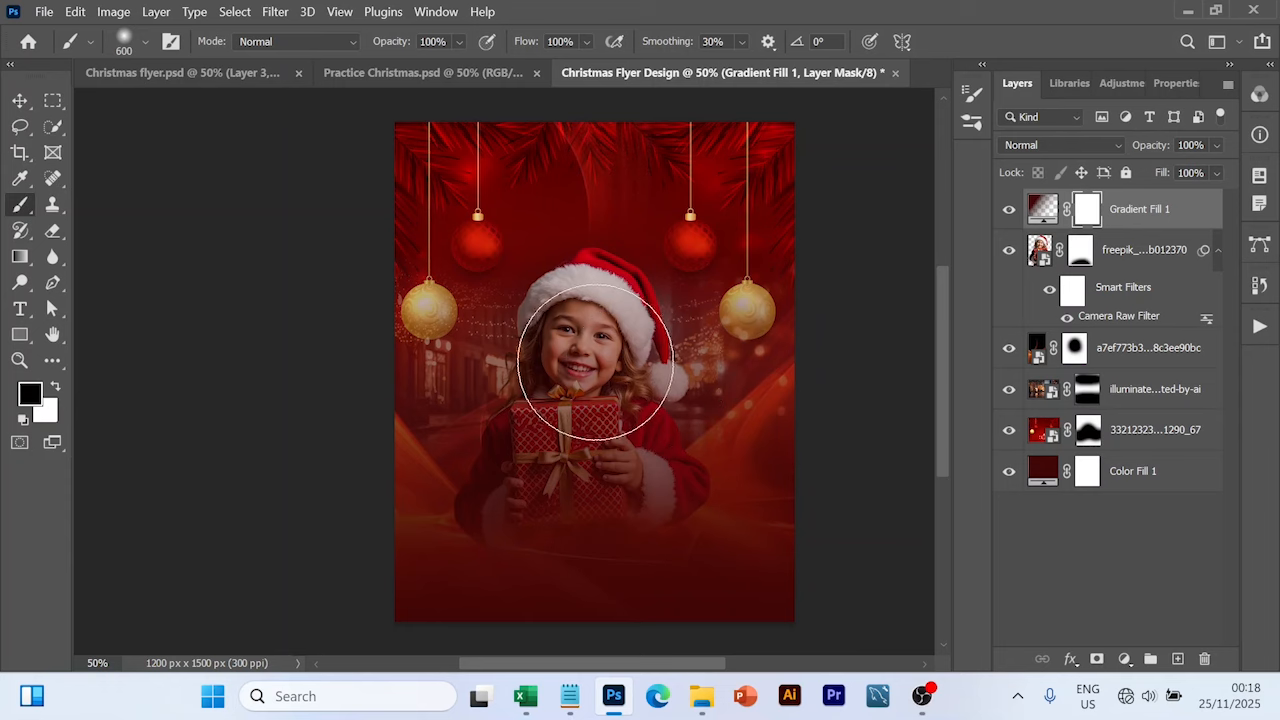
{"action": "mouse_move", "coordinate": [595, 363]}
{"action": "left_mouse_down"}
{"action": "mouse_move", "coordinate": [551, 366]}
{"action": "mouse_move", "coordinate": [571, 309]}
{"action": "mouse_move", "coordinate": [577, 322]}
{"action": "mouse_move", "coordinate": [563, 294]}
{"action": "mouse_move", "coordinate": [563, 334]}
{"action": "mouse_move", "coordinate": [521, 409]}
{"action": "mouse_move", "coordinate": [537, 423]}
{"action": "mouse_move", "coordinate": [574, 406]}
{"action": "mouse_move", "coordinate": [667, 438]}
{"action": "mouse_move", "coordinate": [543, 471]}
{"action": "mouse_move", "coordinate": [480, 466]}
{"action": "mouse_move", "coordinate": [457, 371]}
{"action": "mouse_move", "coordinate": [525, 290]}
{"action": "mouse_move", "coordinate": [538, 314]}
{"action": "mouse_move", "coordinate": [637, 229]}
{"action": "mouse_move", "coordinate": [693, 285]}
{"action": "mouse_move", "coordinate": [700, 251]}
{"action": "mouse_move", "coordinate": [691, 300]}
{"action": "mouse_move", "coordinate": [709, 386]}
{"action": "mouse_move", "coordinate": [463, 320]}
{"action": "mouse_move", "coordinate": [503, 285]}
{"action": "mouse_move", "coordinate": [490, 290]}
{"action": "mouse_move", "coordinate": [593, 326]}
{"action": "left_mouse_up"}
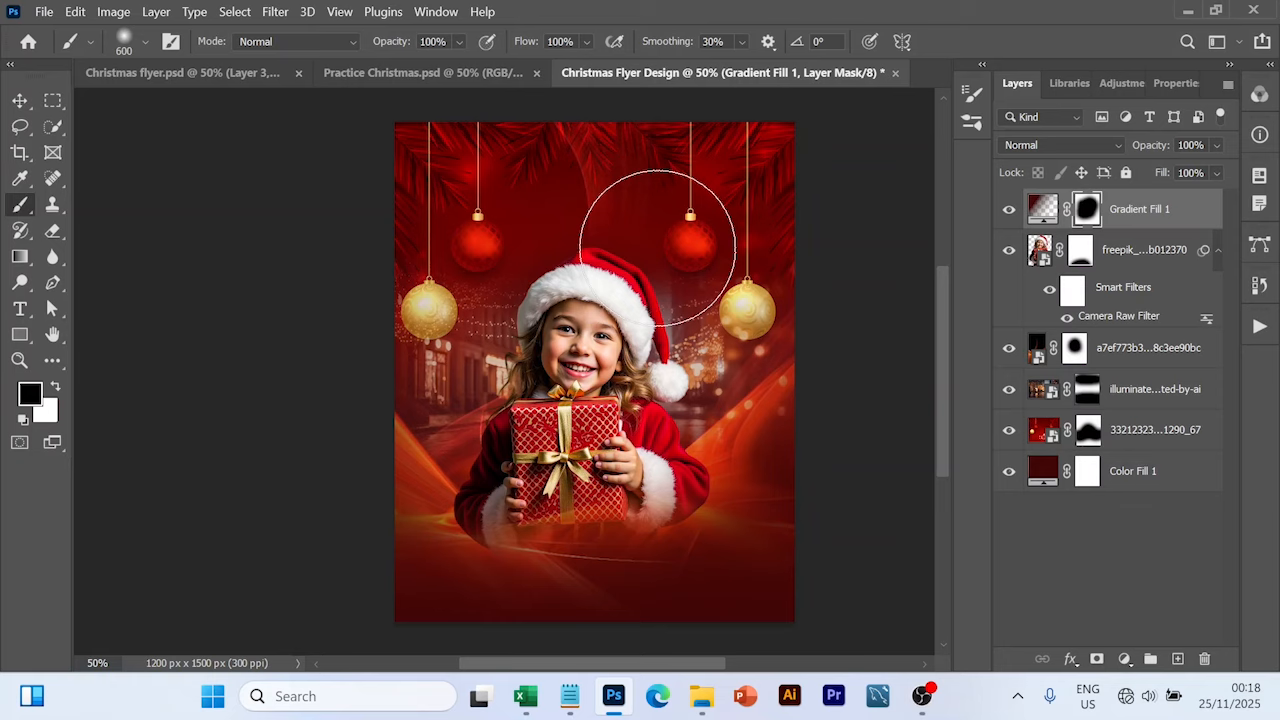
Step: Move the gradient fill layer upward so its mask leaves the flyer's lower area dark, keeping its sides aligned with the canvas
{"action": "key", "text": "v"}
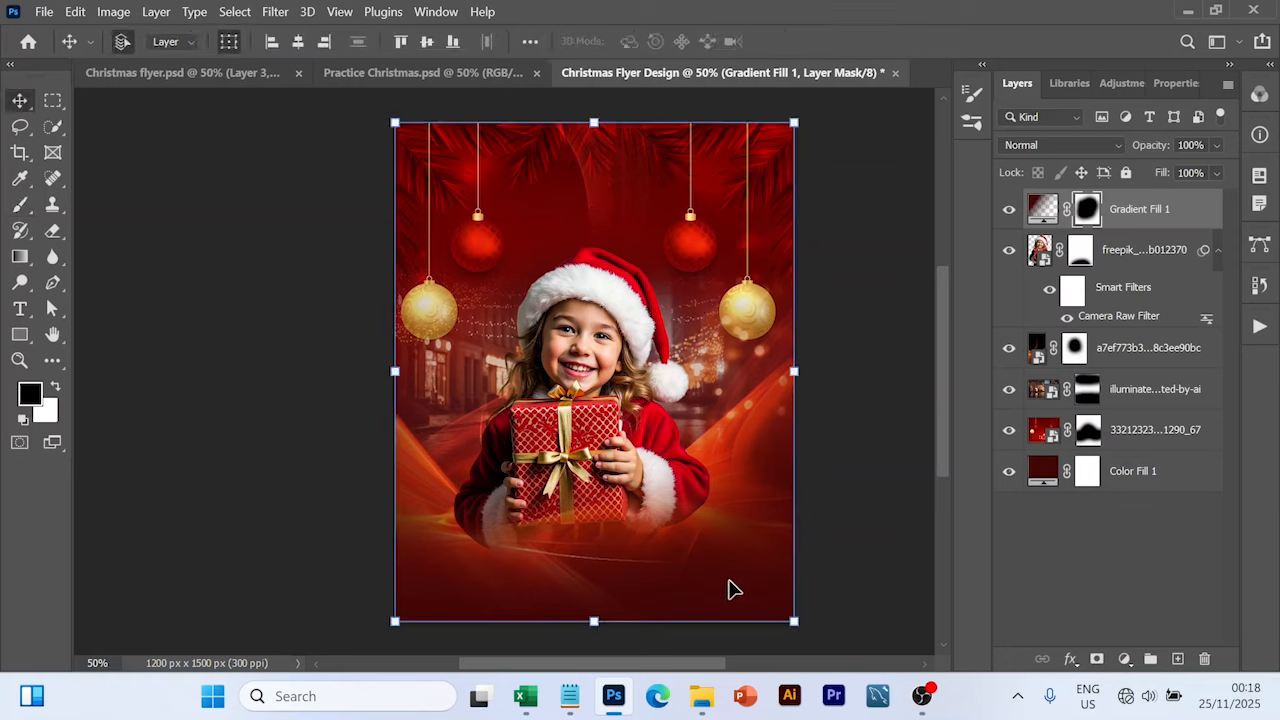
{"action": "left_click_drag", "start_coordinate": [646, 608], "coordinate": [640, 566]}
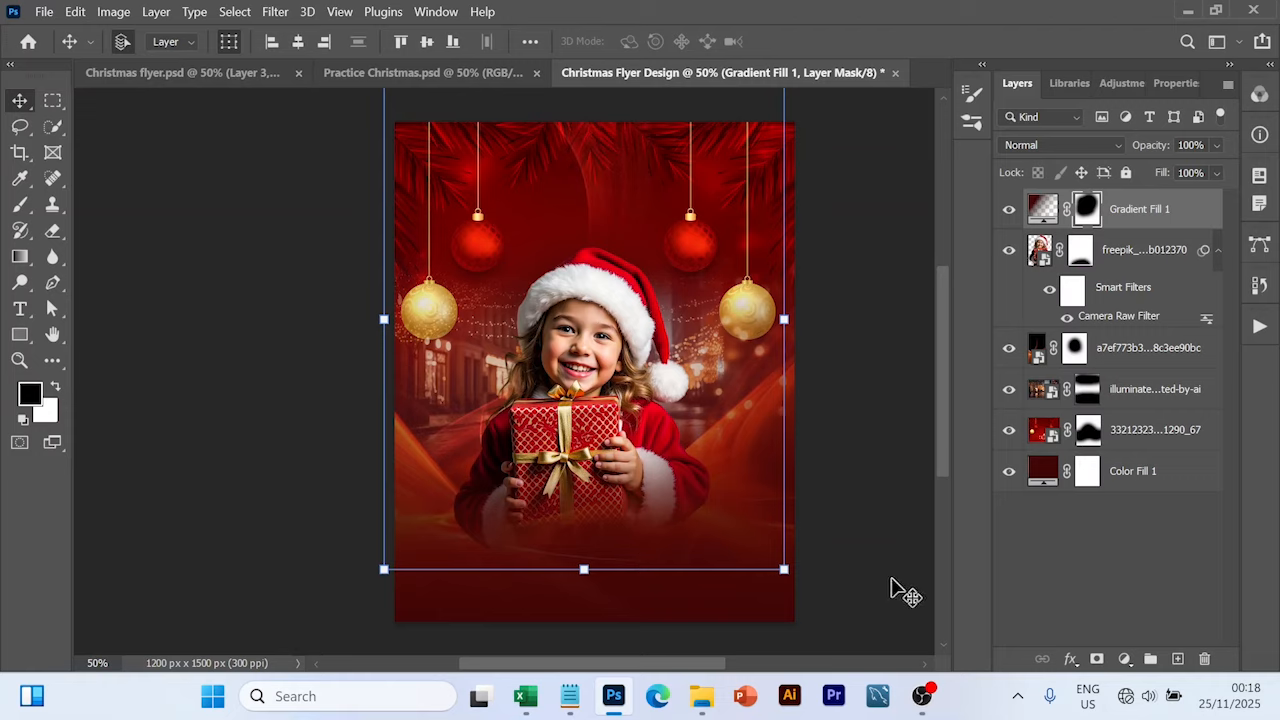
{"action": "left_click_drag", "start_coordinate": [696, 493], "coordinate": [710, 501]}
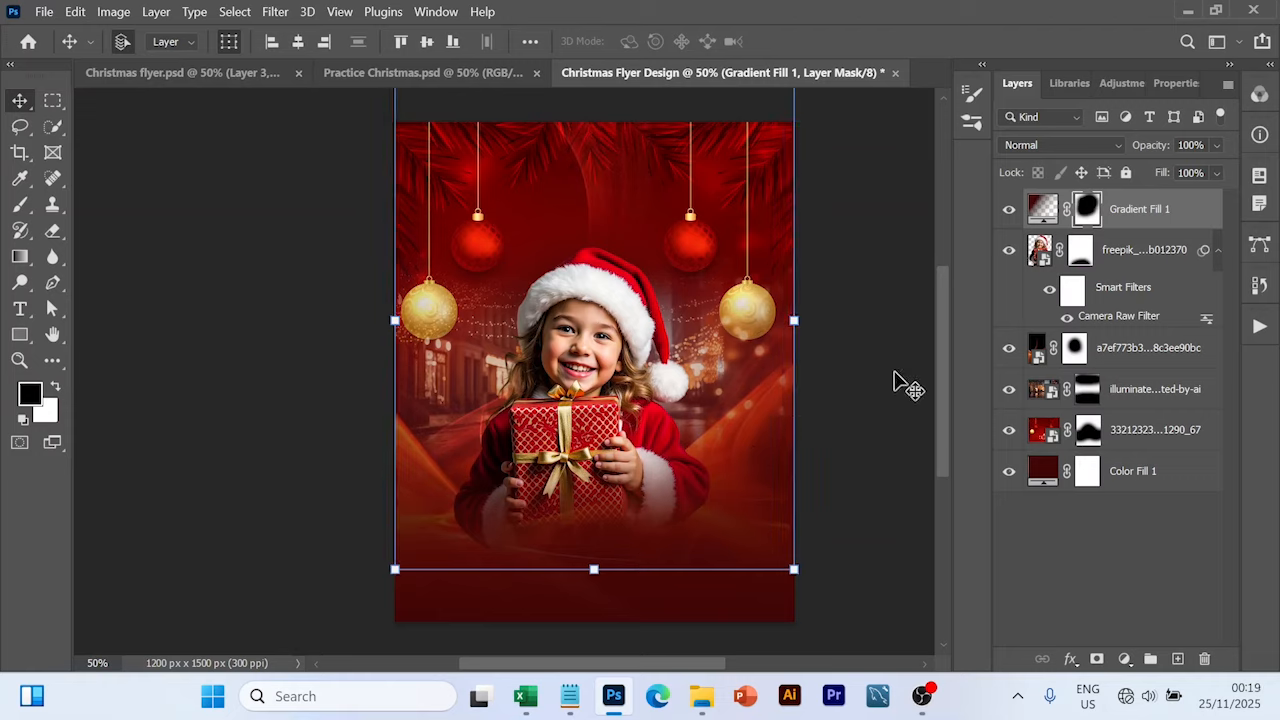
{"action": "left_click", "coordinate": [1117, 558]}
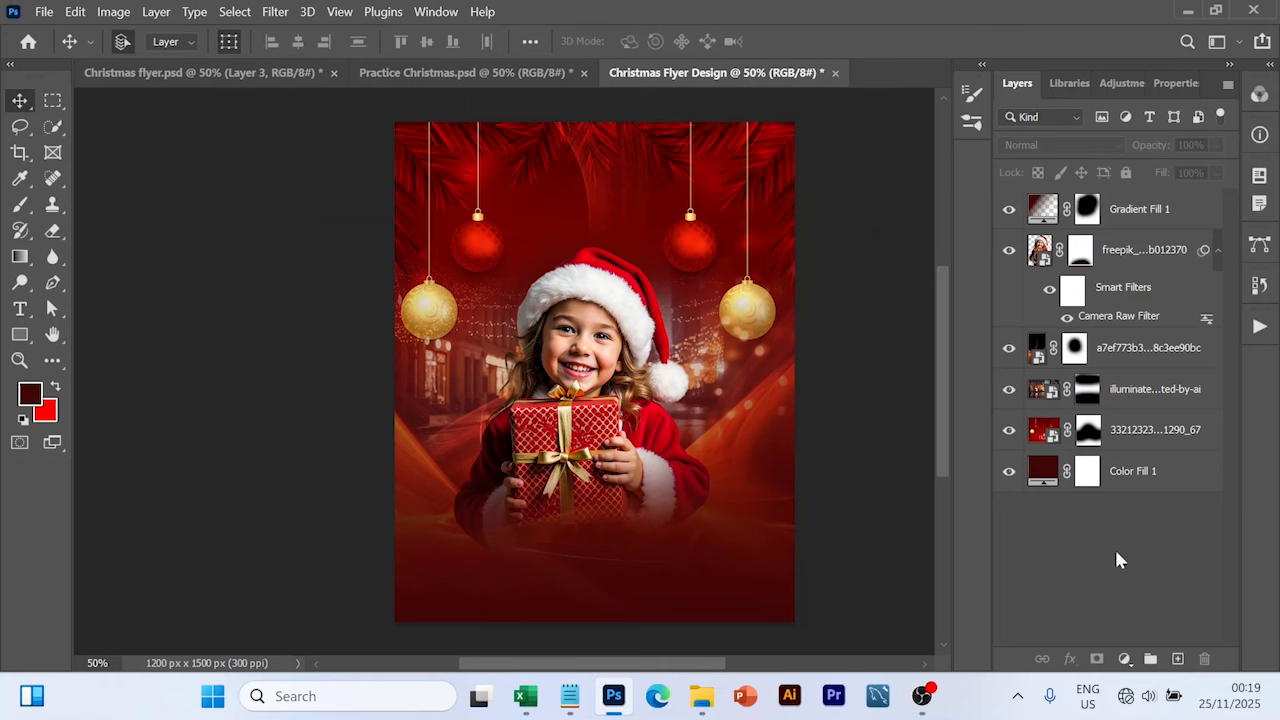
Step: Nudge the girl two increments to the right and deselect her layer
{"action": "left_click", "coordinate": [631, 450]}
{"action": "key", "text": "Right"}
{"action": "key", "text": "Right"}
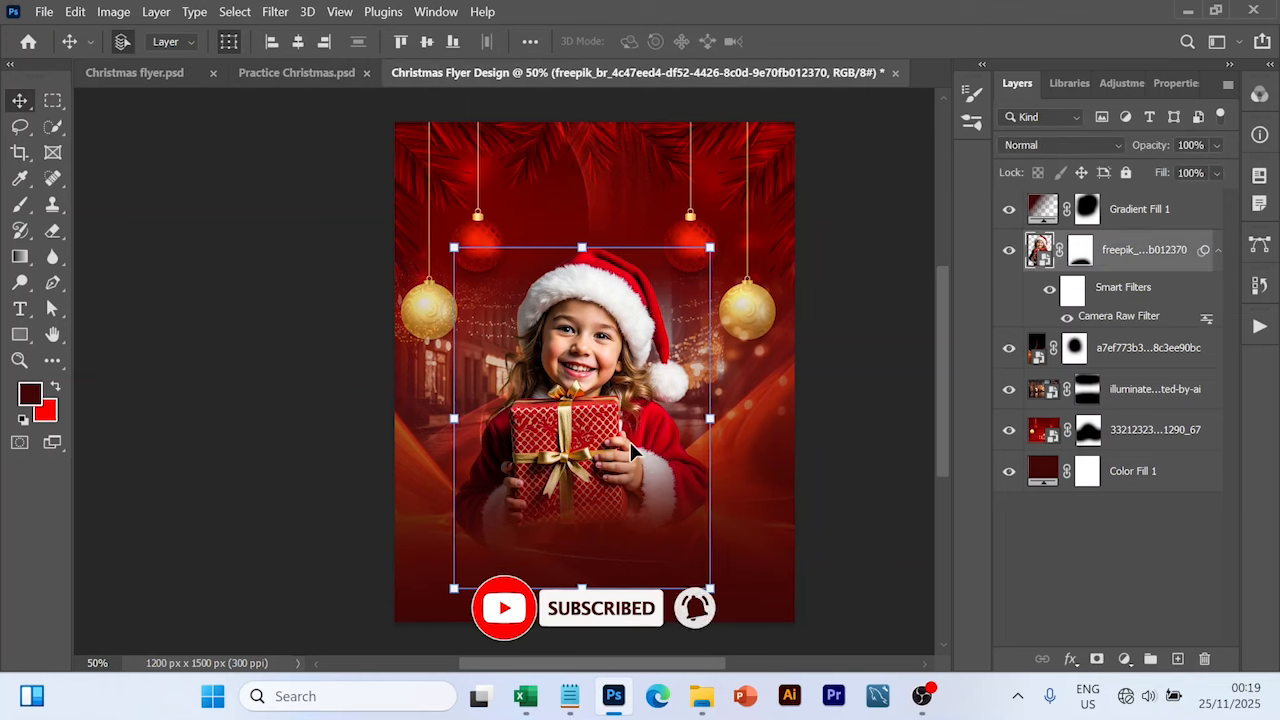
{"action": "left_click", "coordinate": [886, 424]}
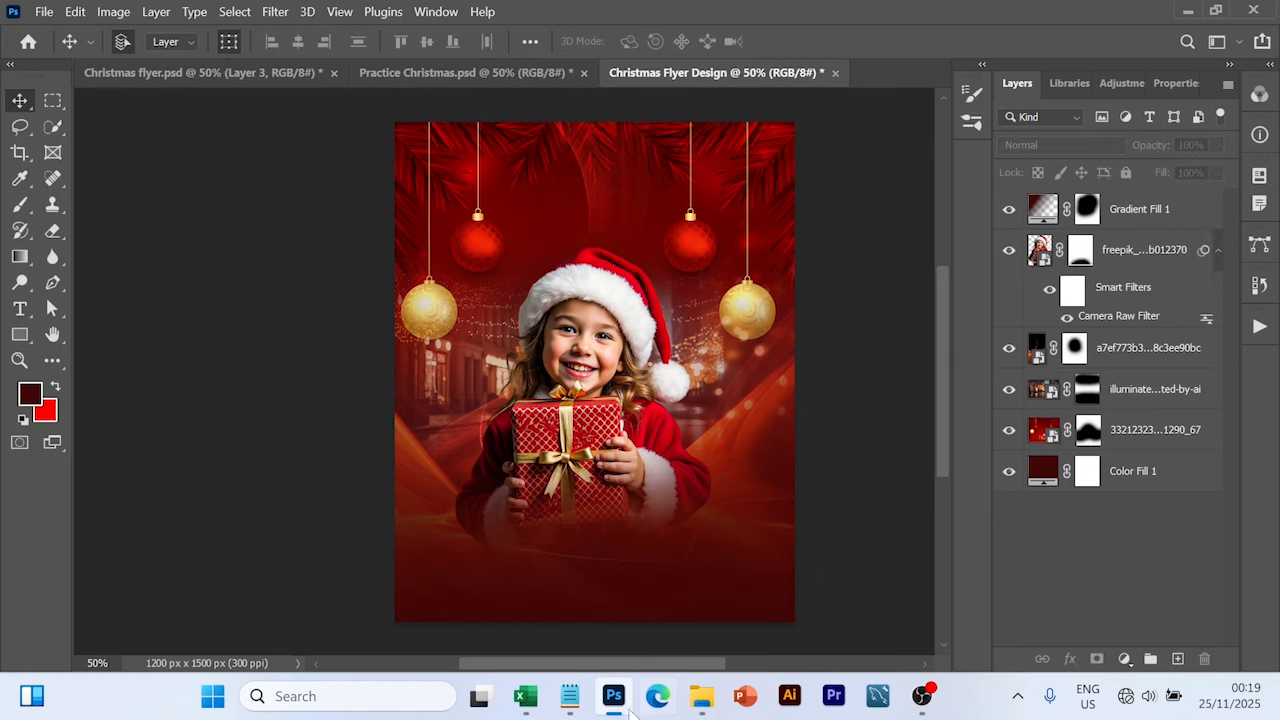
Step: Switch to the Notepad flyer notes, copy the word "Season's" from the greeting line and return to Photoshop
{"action": "left_click", "coordinate": [569, 696]}
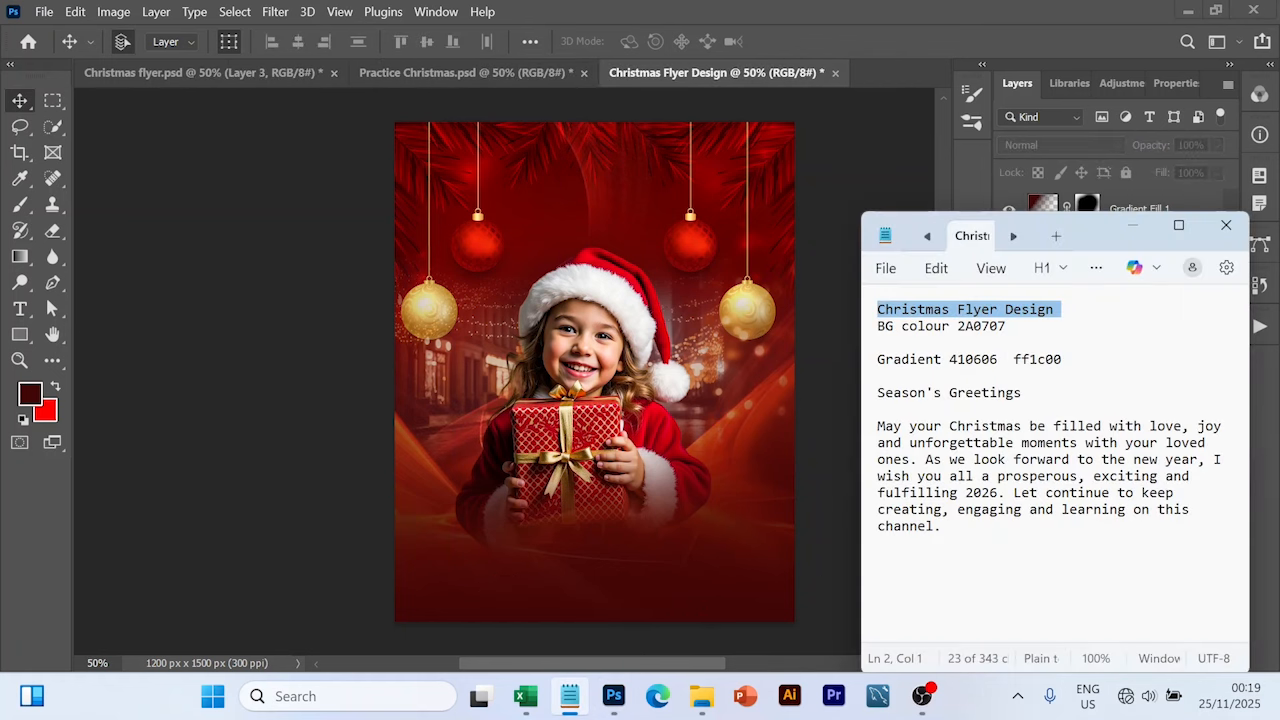
{"action": "left_click", "coordinate": [878, 409]}
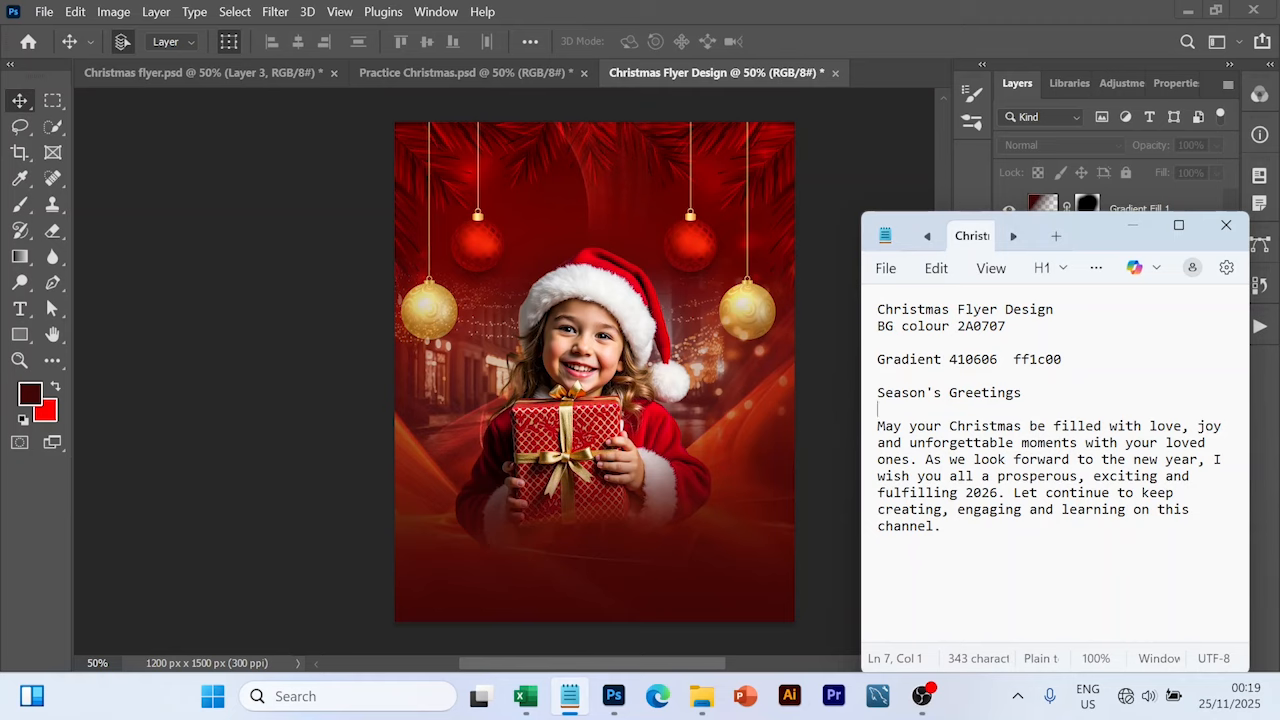
{"action": "left_click_drag", "start_coordinate": [878, 392], "coordinate": [1021, 392]}
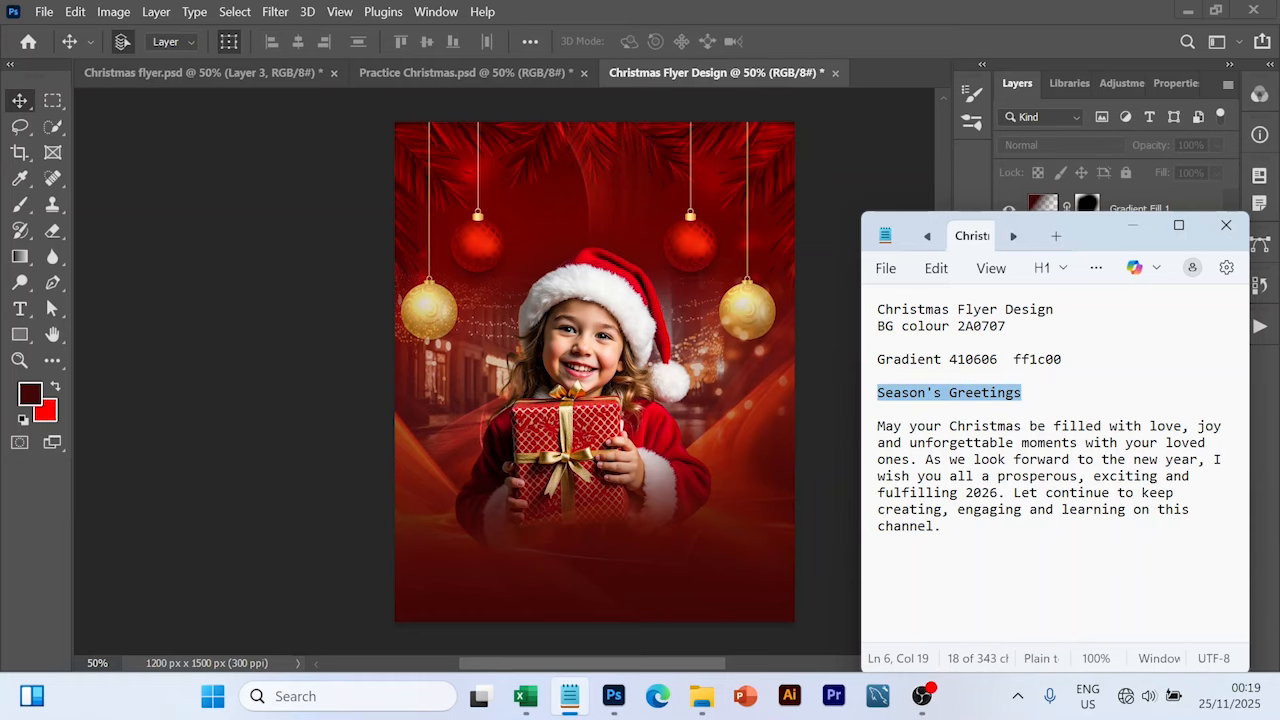
{"action": "left_click", "coordinate": [1021, 392]}
{"action": "double_click", "coordinate": [905, 392]}
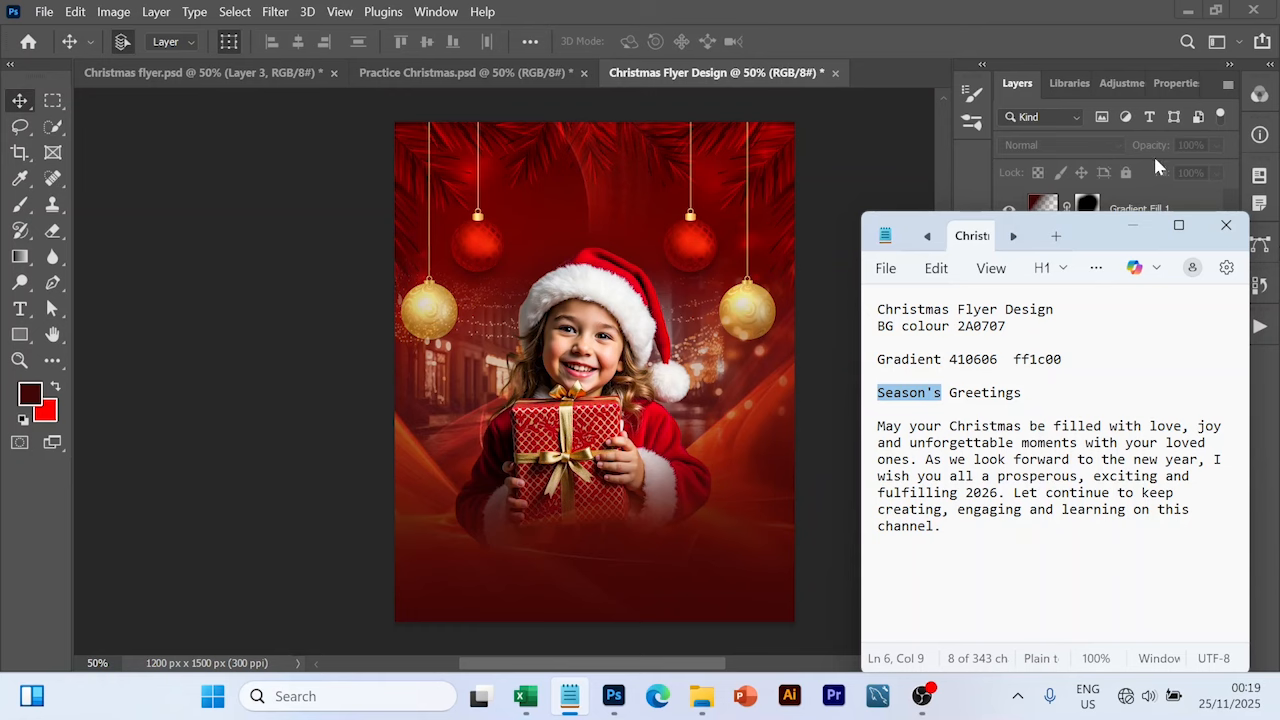
{"action": "left_click", "coordinate": [1140, 232]}
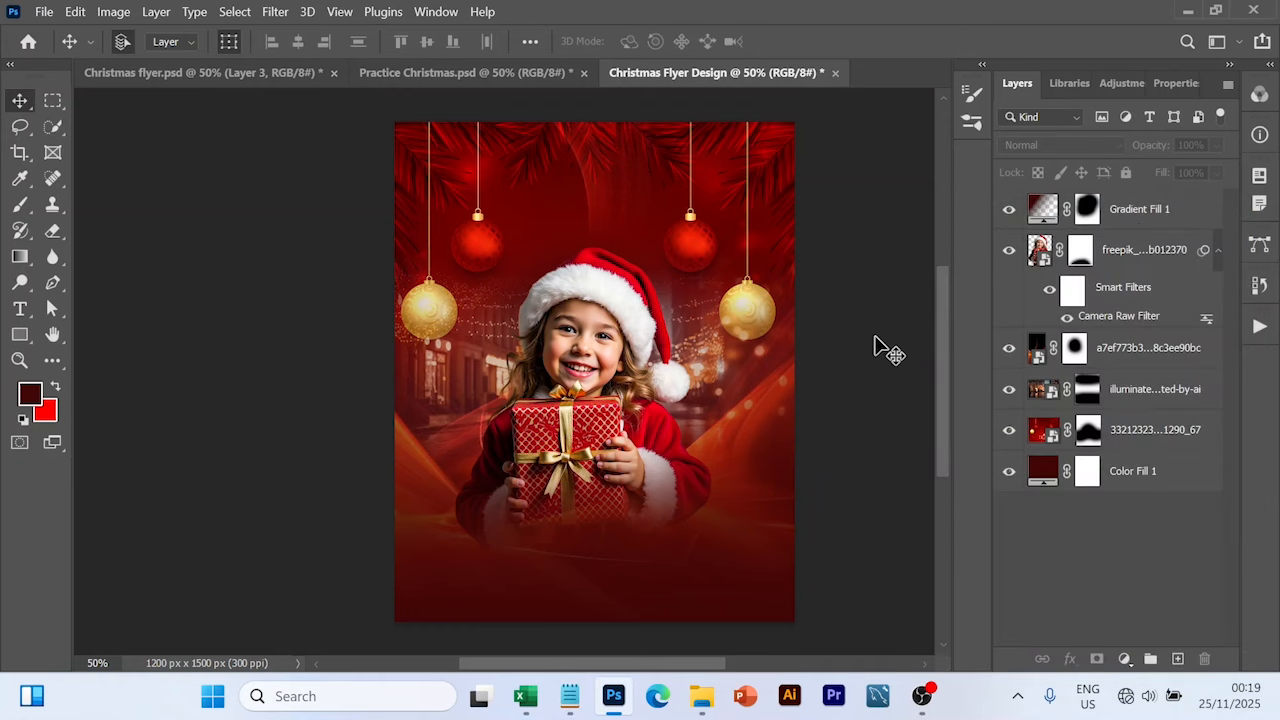
Step: Add a centred white "Season's" text layer above the gradient fill, over the gift, in Montserrat ExtraBold 28 pt
{"action": "left_click", "coordinate": [1134, 209]}
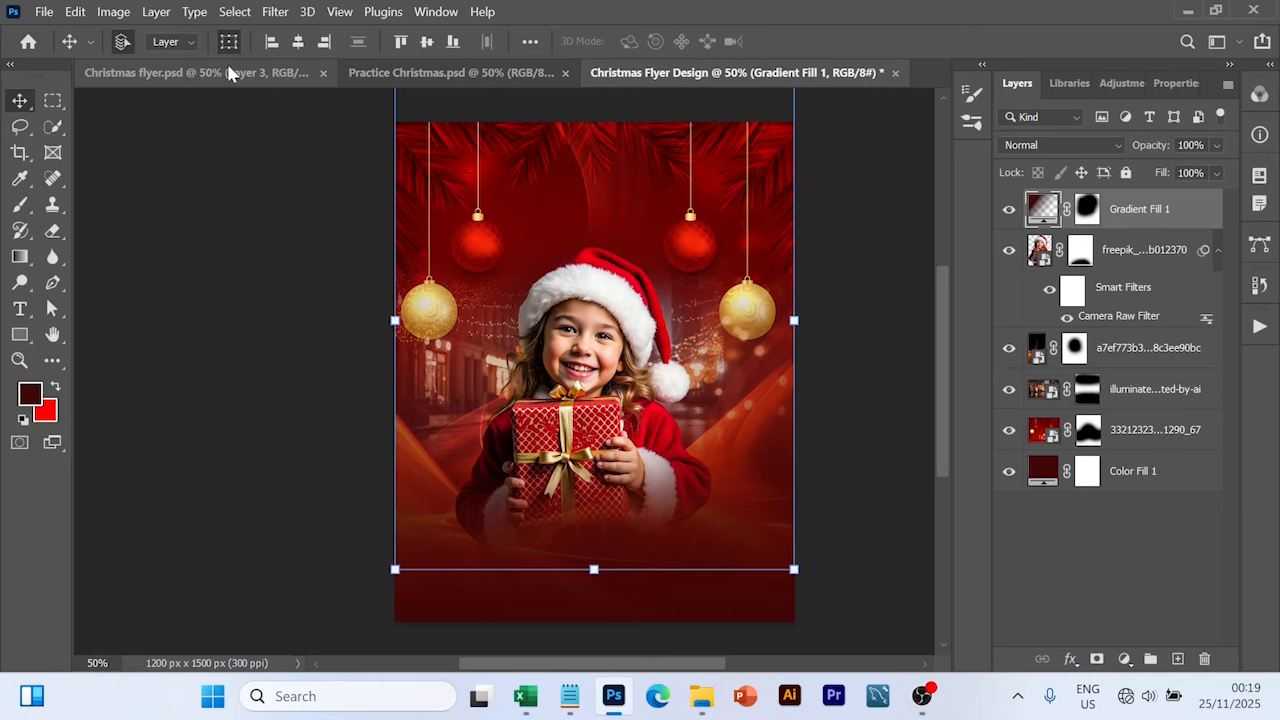
{"action": "key", "text": "t"}
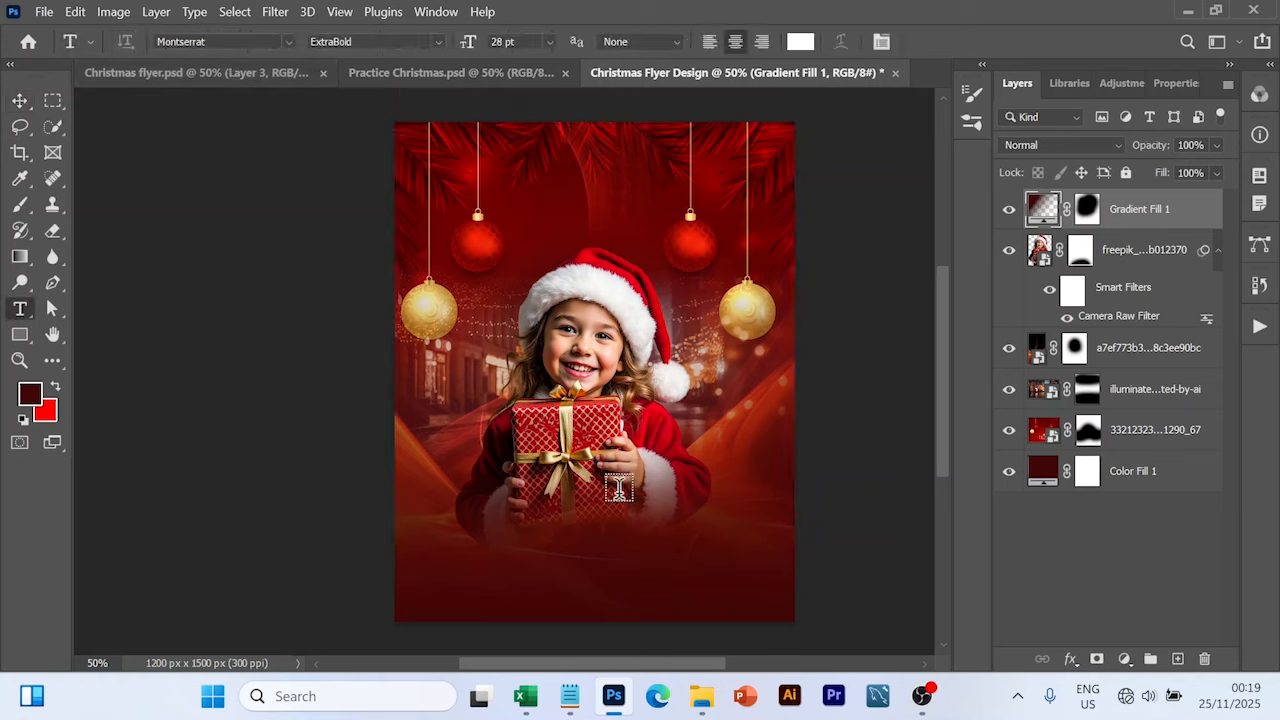
{"action": "left_click", "coordinate": [586, 491]}
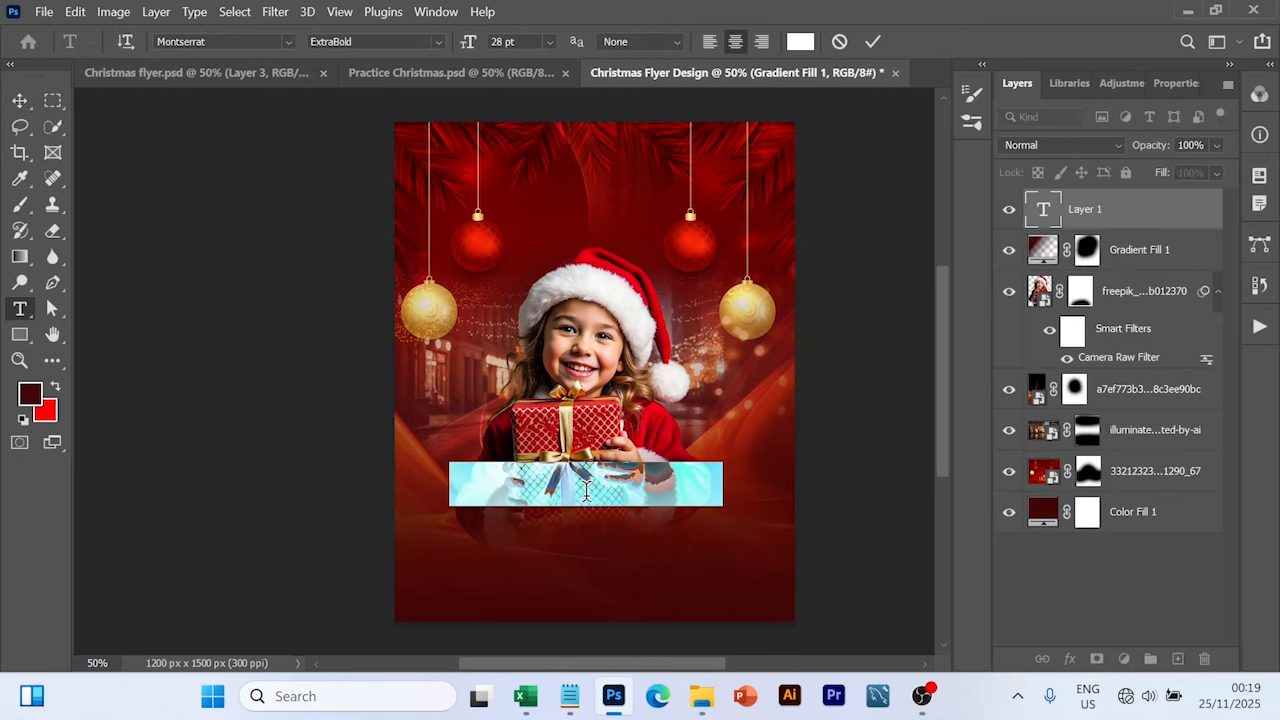
{"action": "type", "text": "Season's"}
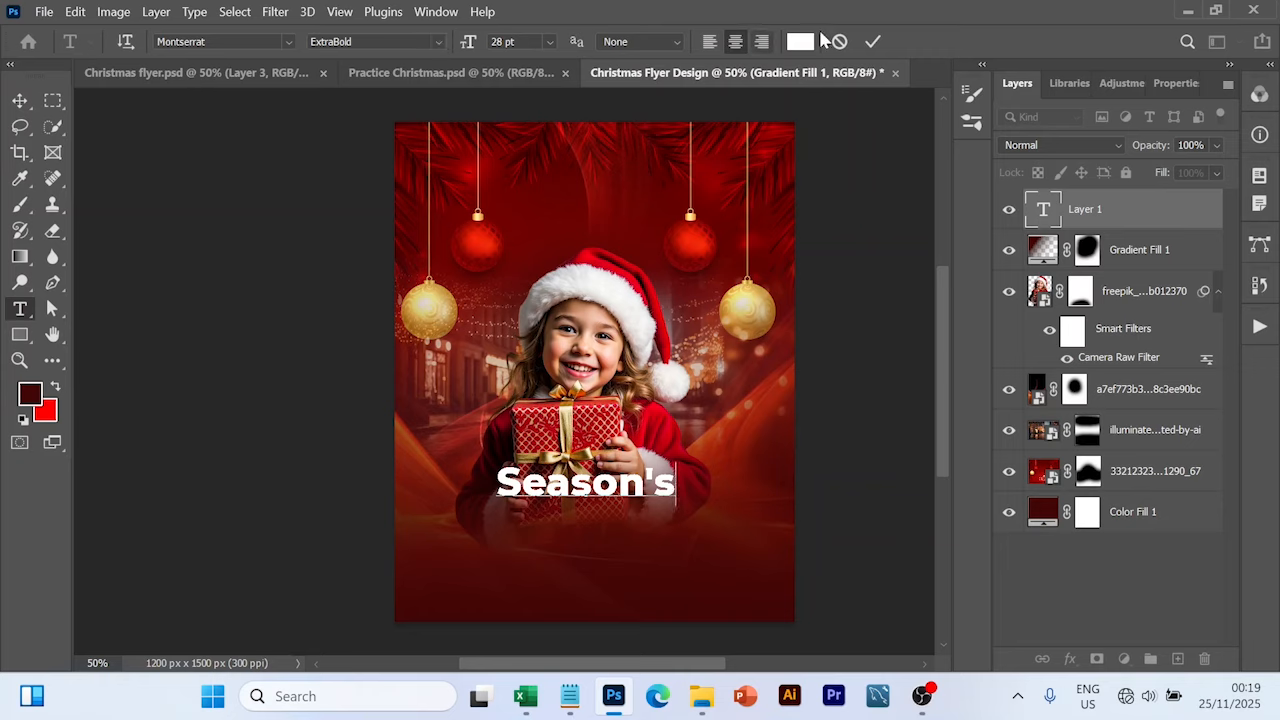
{"action": "left_click", "coordinate": [876, 40]}
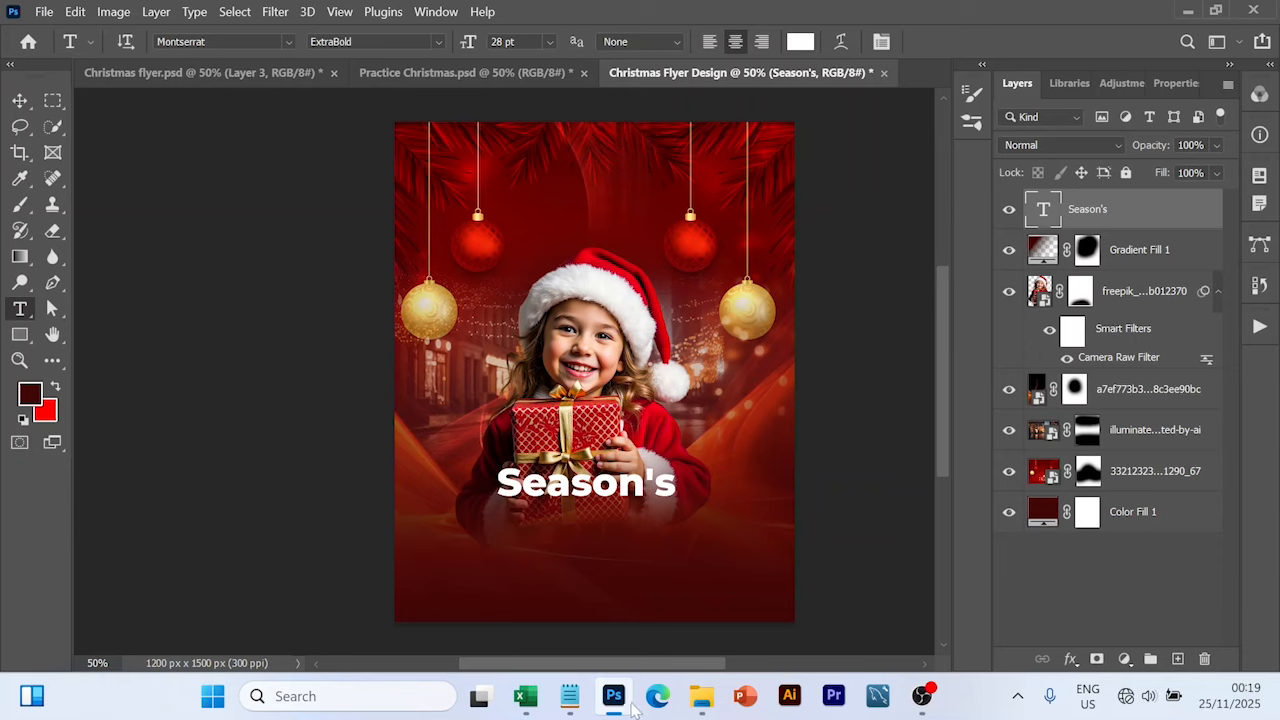
Step: Copy "Greetings" from the Notepad notes and add it as a second line under "Season's" in the same text layer
{"action": "key", "text": "v"}
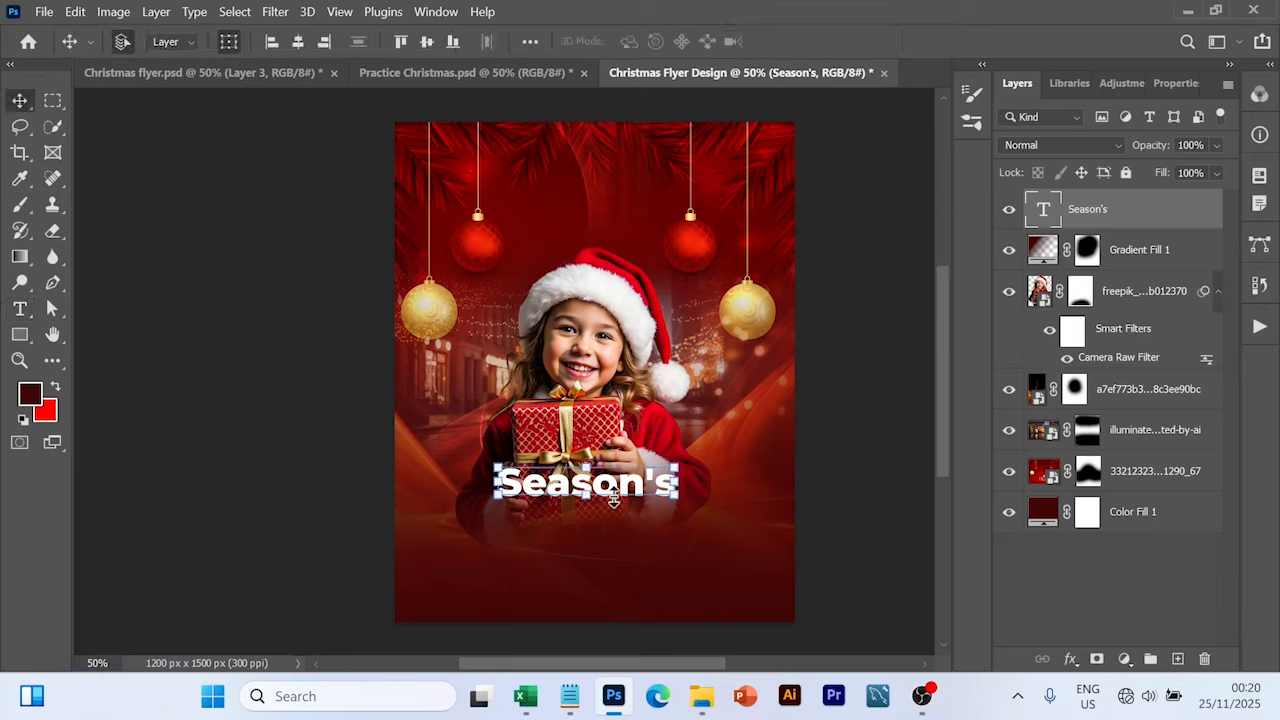
{"action": "double_click", "coordinate": [599, 483]}
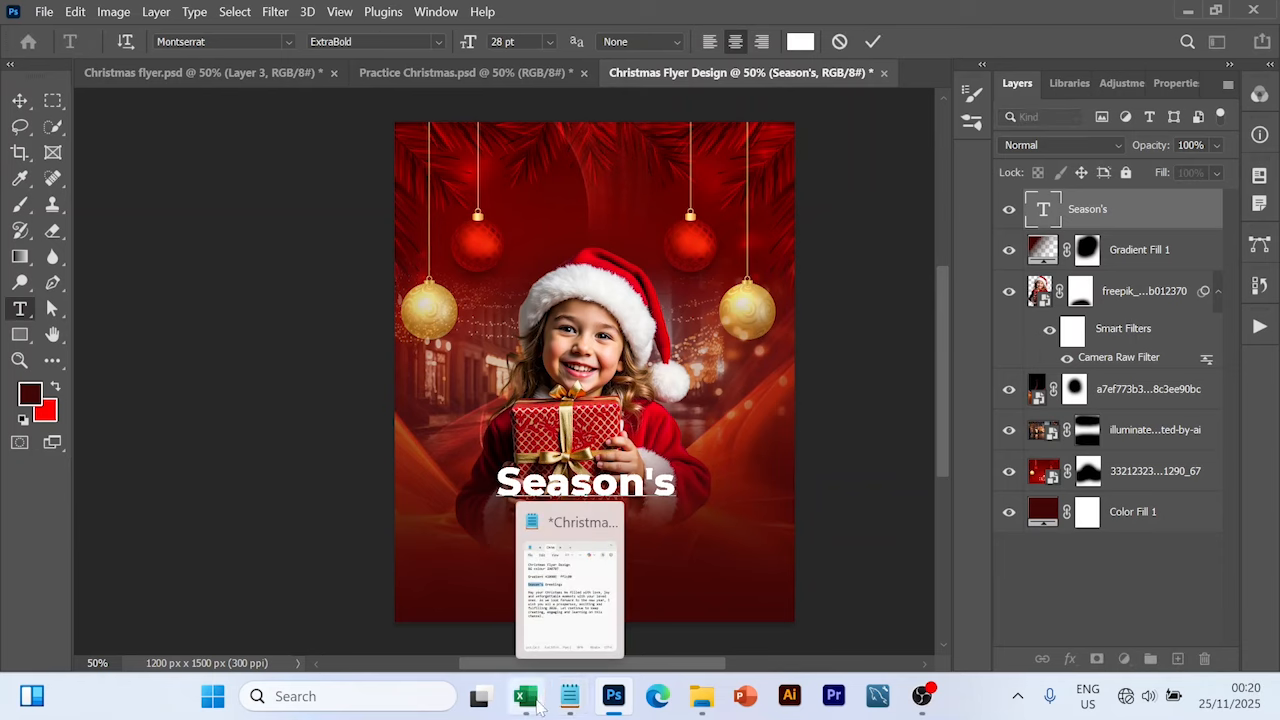
{"action": "left_click", "coordinate": [568, 706]}
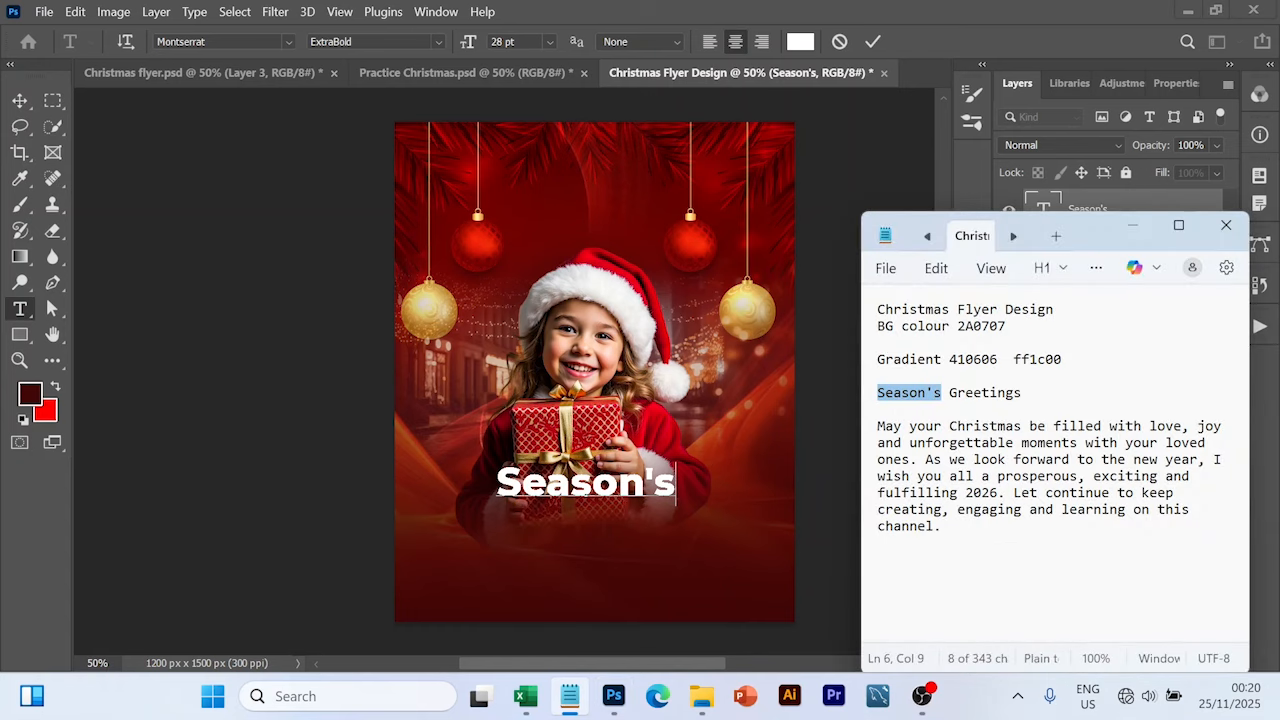
{"action": "left_click_drag", "start_coordinate": [949, 393], "coordinate": [1021, 394]}
{"action": "key", "text": "ctrl+c"}
{"action": "left_click", "coordinate": [612, 490]}
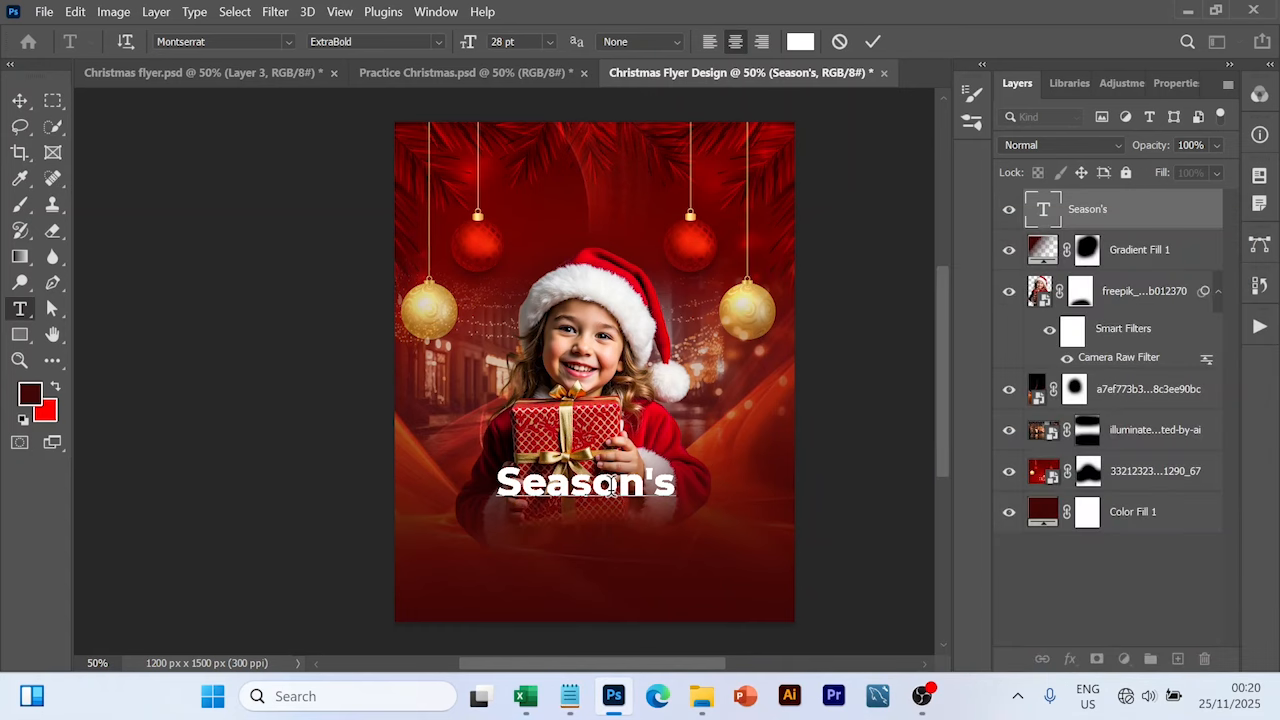
{"action": "key", "text": "Return"}
{"action": "key", "text": "ctrl+v"}
{"action": "key", "text": "ctrl+a"}
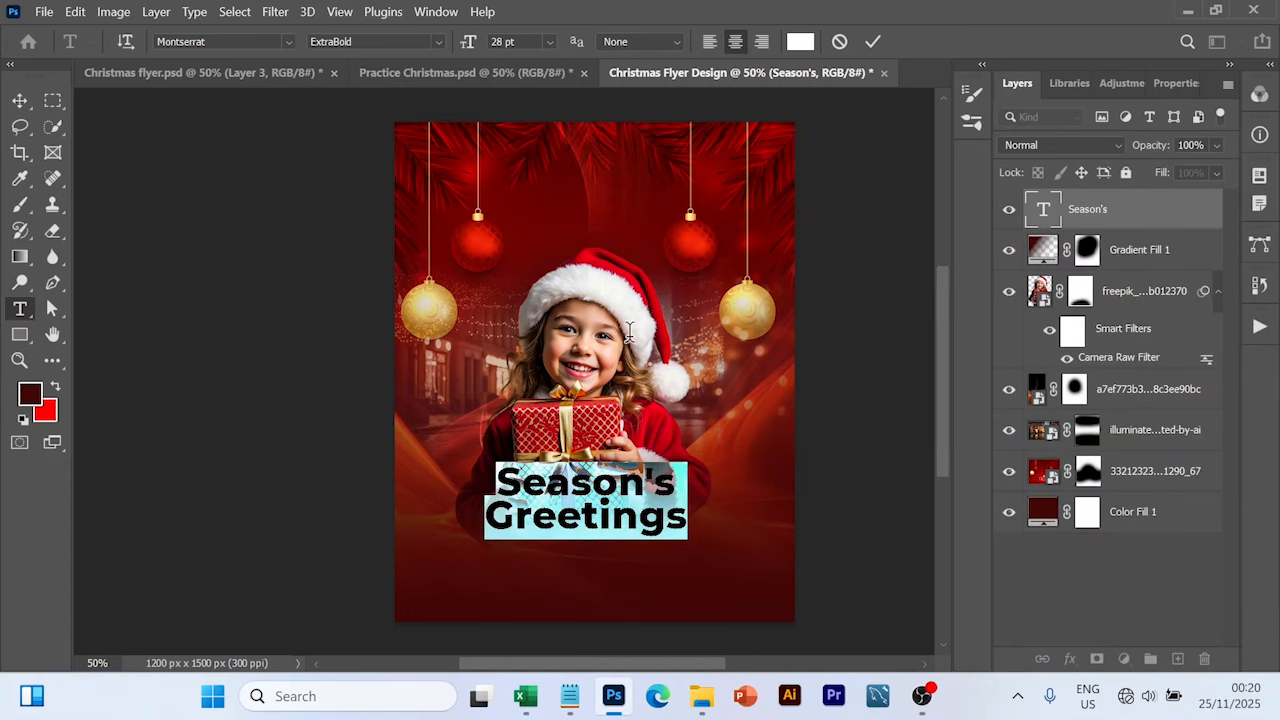
{"action": "left_click", "coordinate": [1173, 83]}
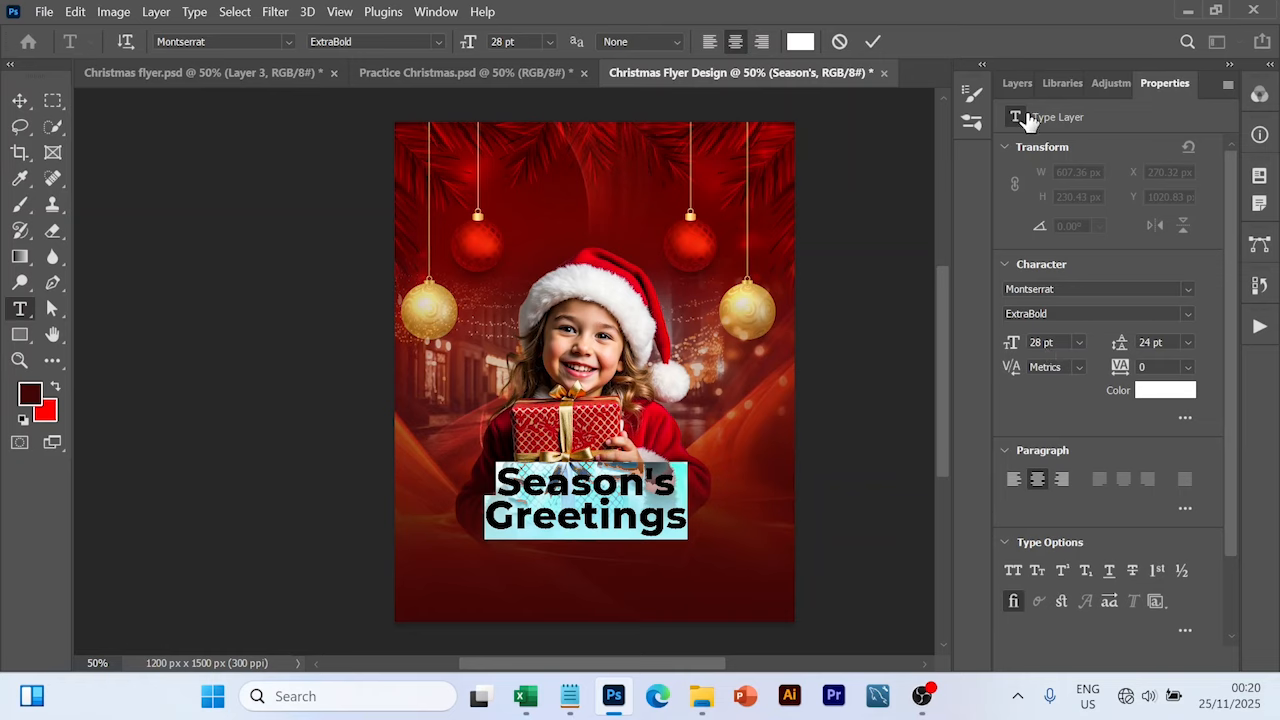
{"action": "left_click", "coordinate": [872, 42]}
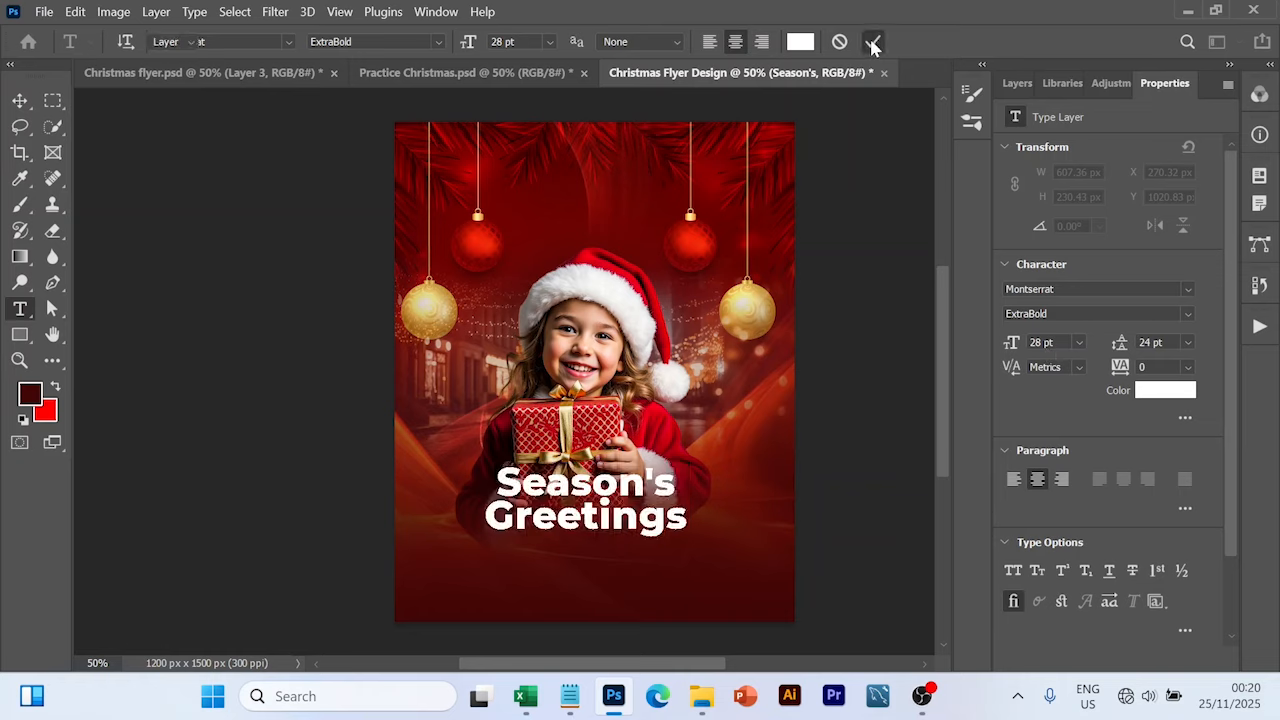
Step: Move the Season's Greetings heading down to the gift's lower edge and centre it horizontally on the canvas
{"action": "key", "text": "v"}
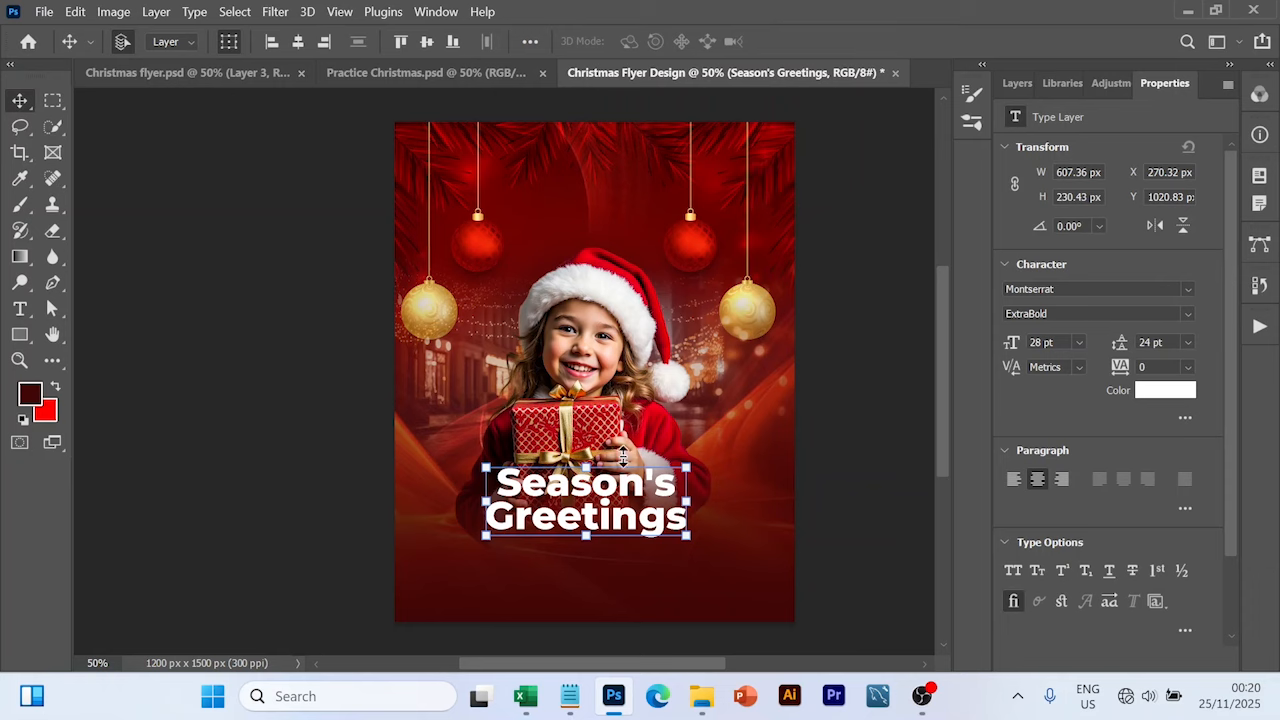
{"action": "left_click_drag", "start_coordinate": [611, 524], "coordinate": [604, 557]}
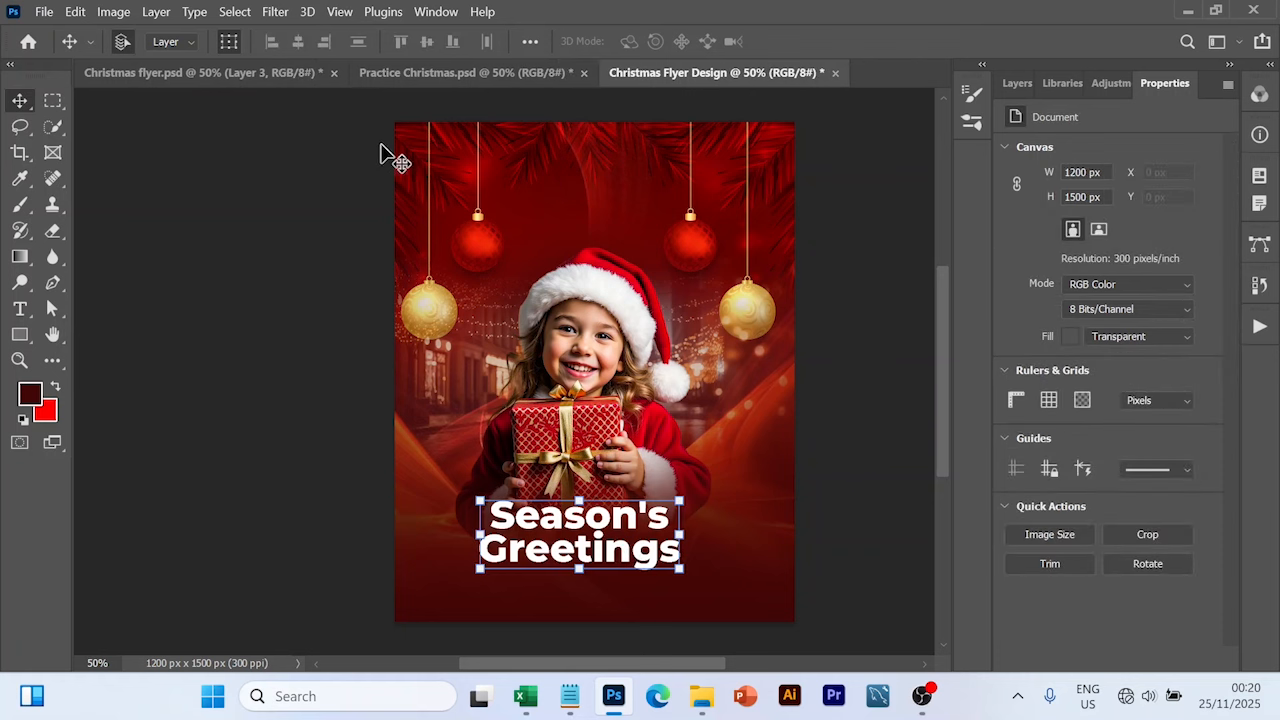
{"action": "left_click", "coordinate": [298, 42]}
Step: Centre the girl's layer horizontally on the canvas and deselect it
{"action": "left_click", "coordinate": [665, 428]}
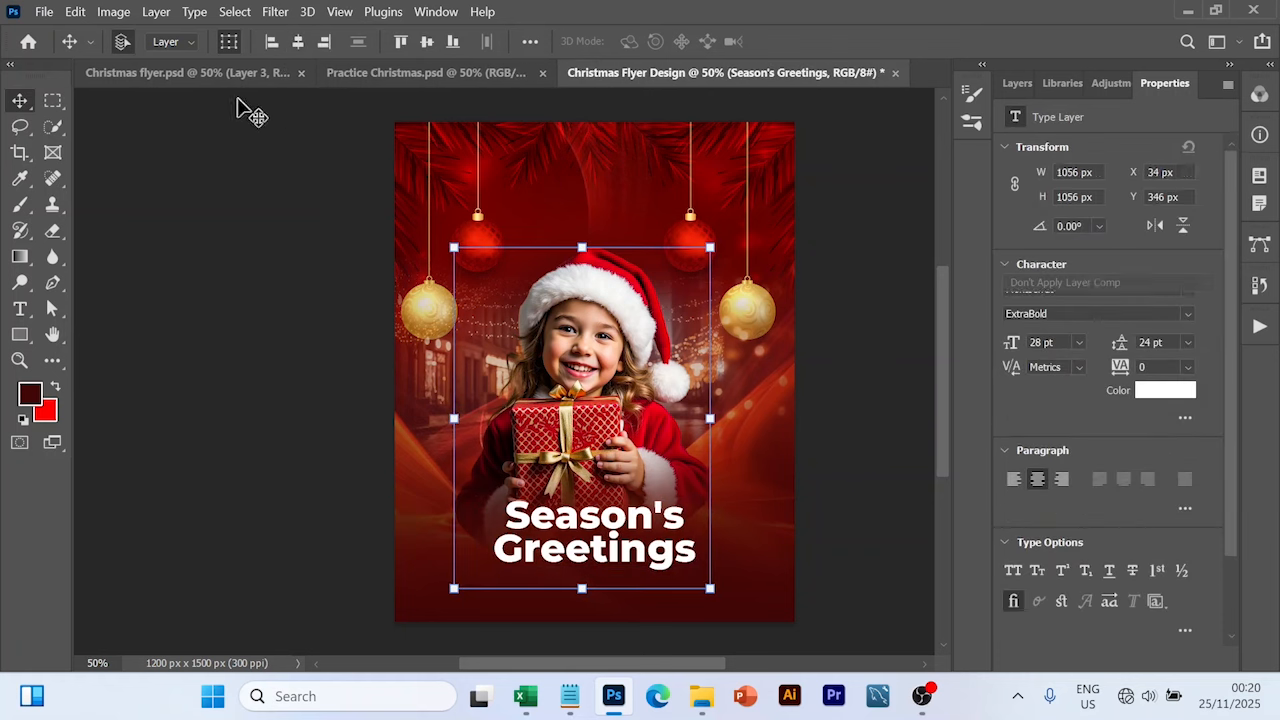
{"action": "left_click", "coordinate": [297, 44]}
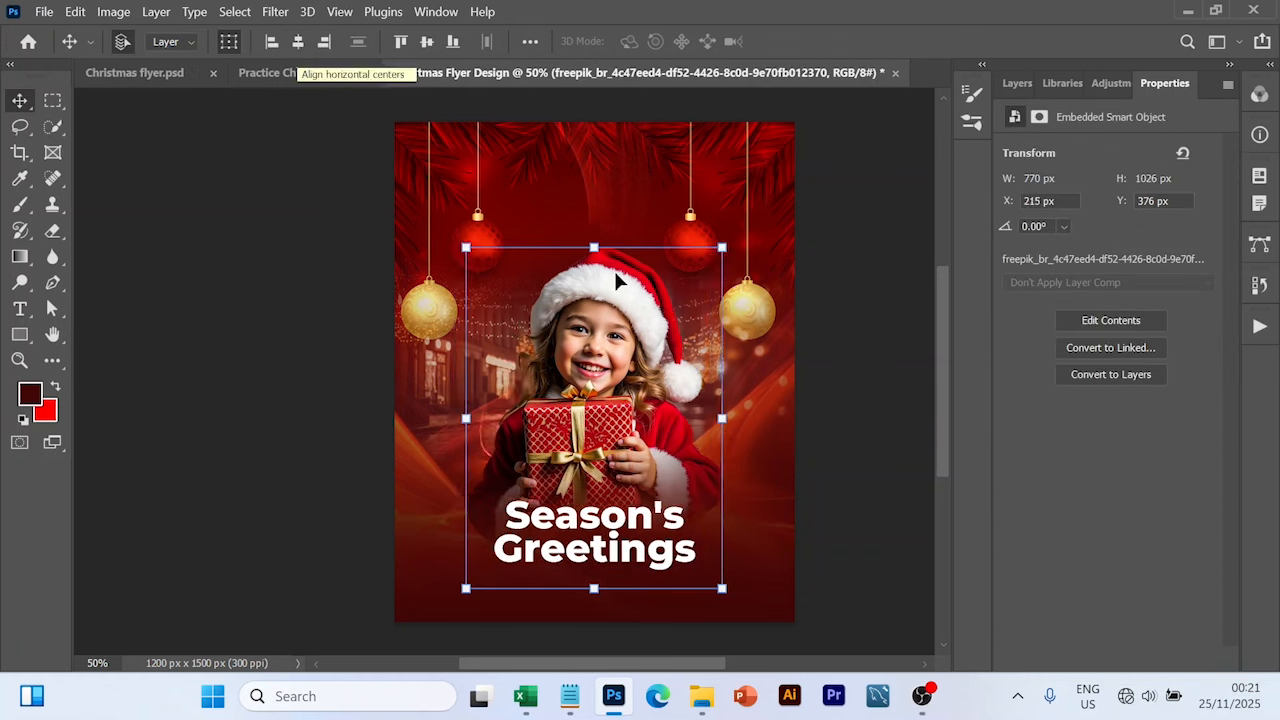
{"action": "left_click", "coordinate": [859, 472]}
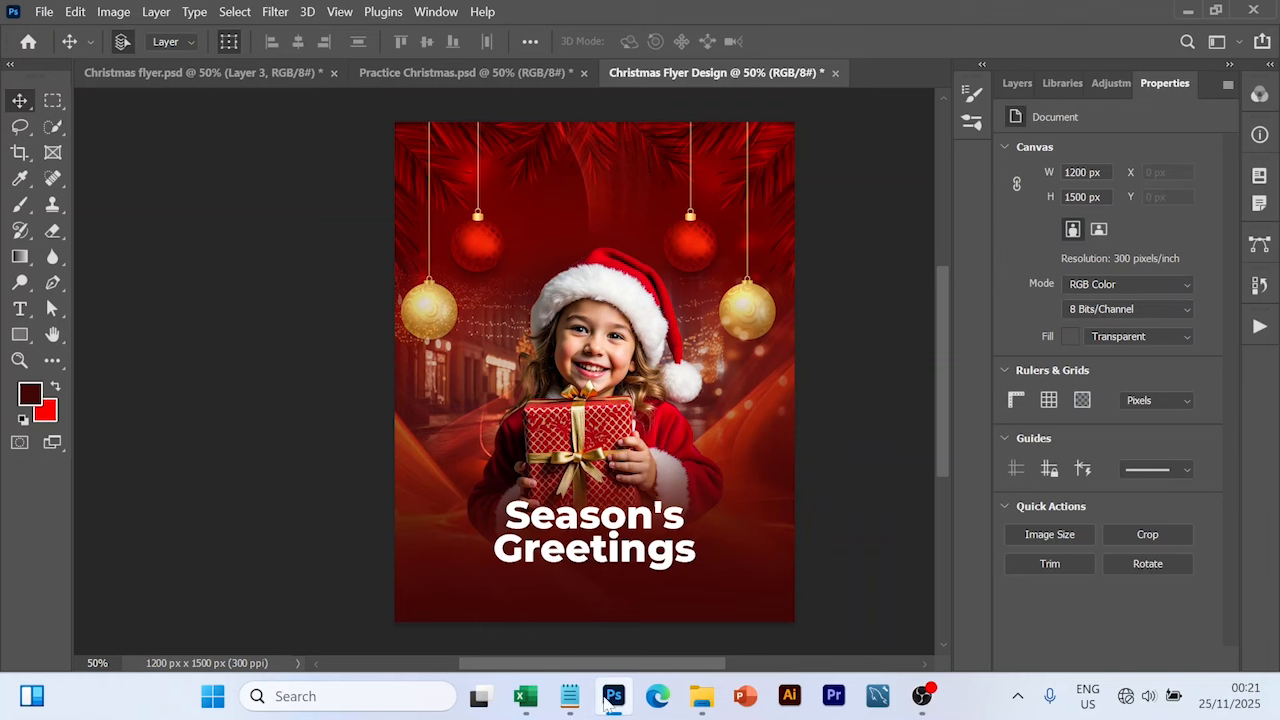
Step: Copy the full "May your Christmas be filled with love" paragraph from the Notepad notes and return to Photoshop
{"action": "left_click", "coordinate": [569, 696]}
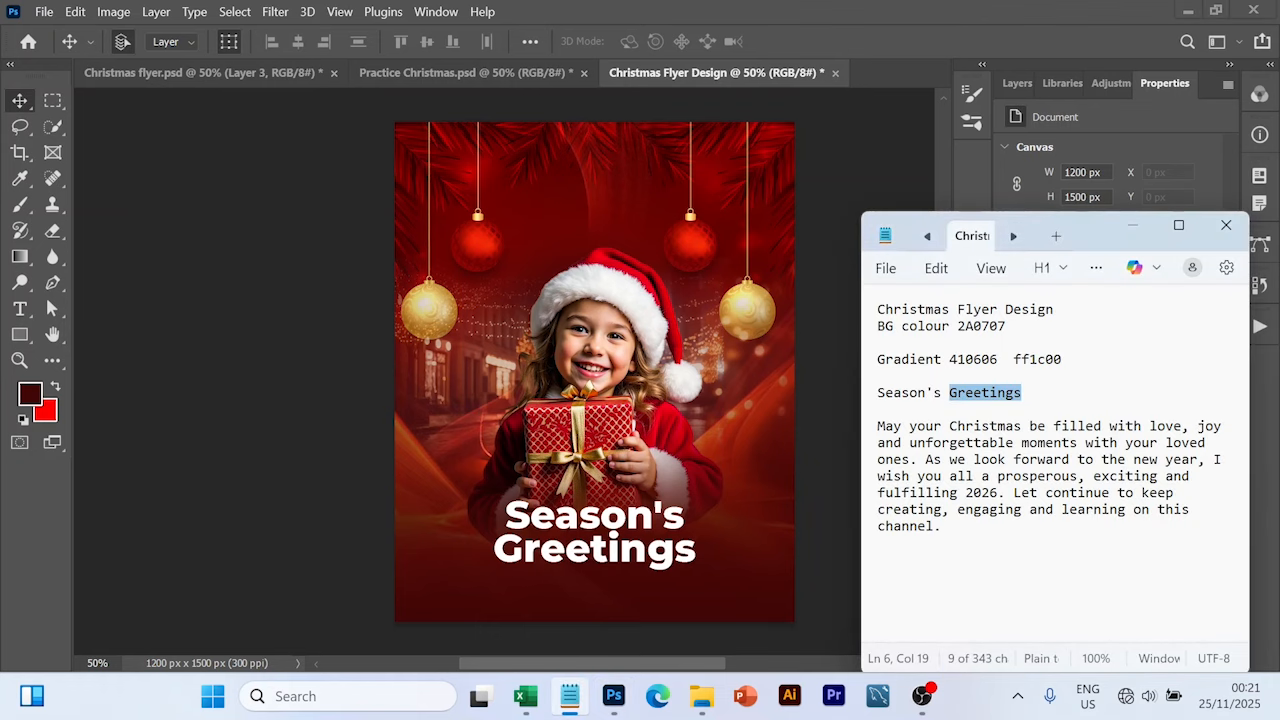
{"action": "left_click_drag", "start_coordinate": [877, 426], "coordinate": [941, 526]}
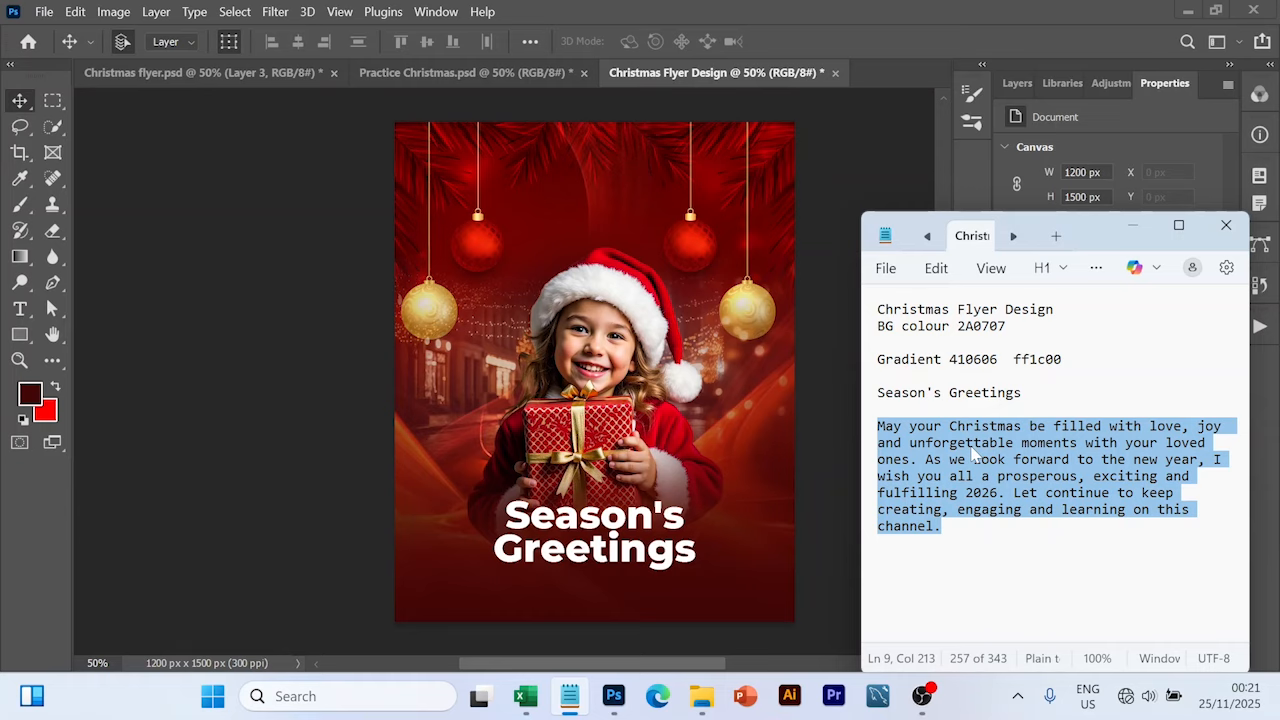
{"action": "left_click", "coordinate": [1135, 230]}
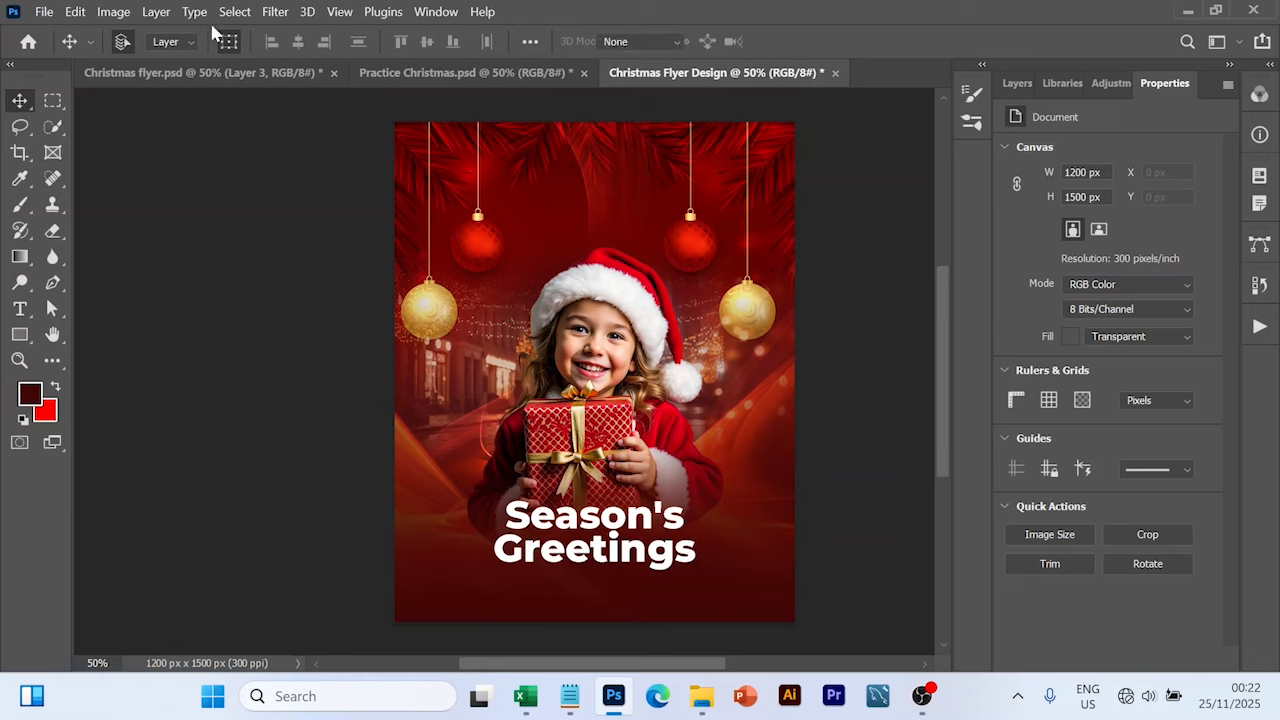
Step: Start a text line below the heading in Montserrat Medium at 6 pt with Auto leading
{"action": "key", "text": "t"}
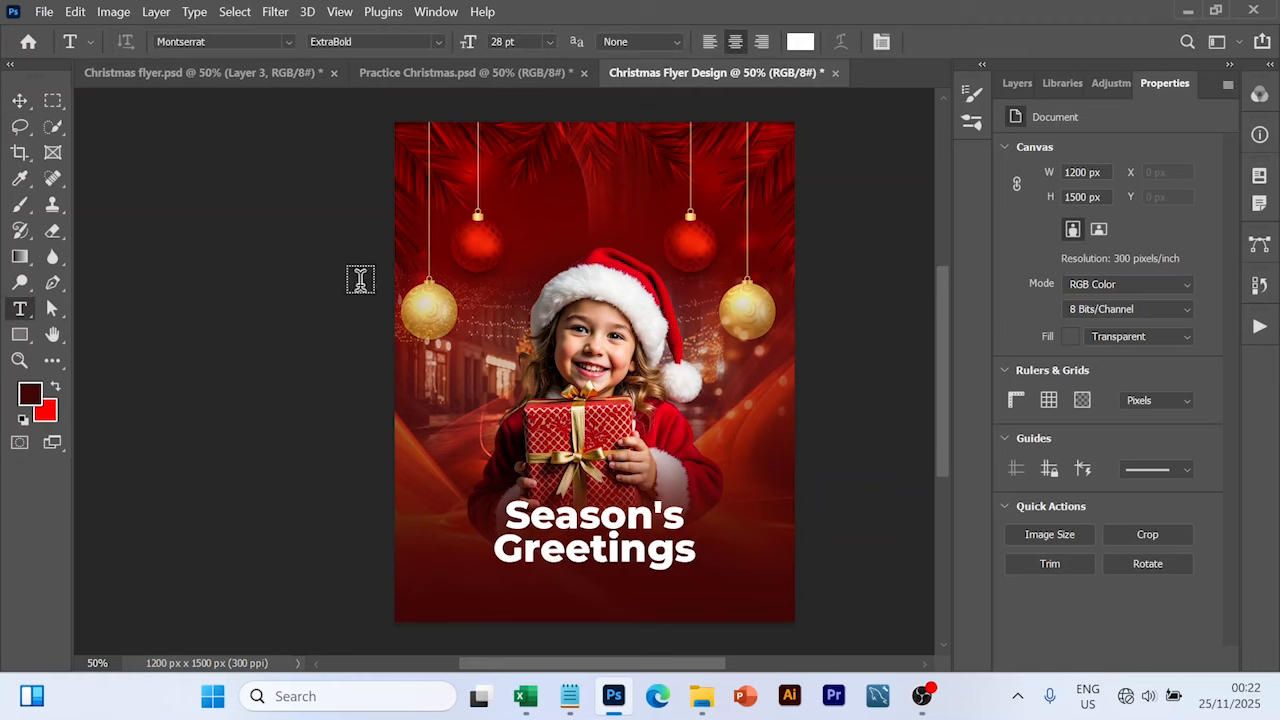
{"action": "left_click", "coordinate": [573, 583]}
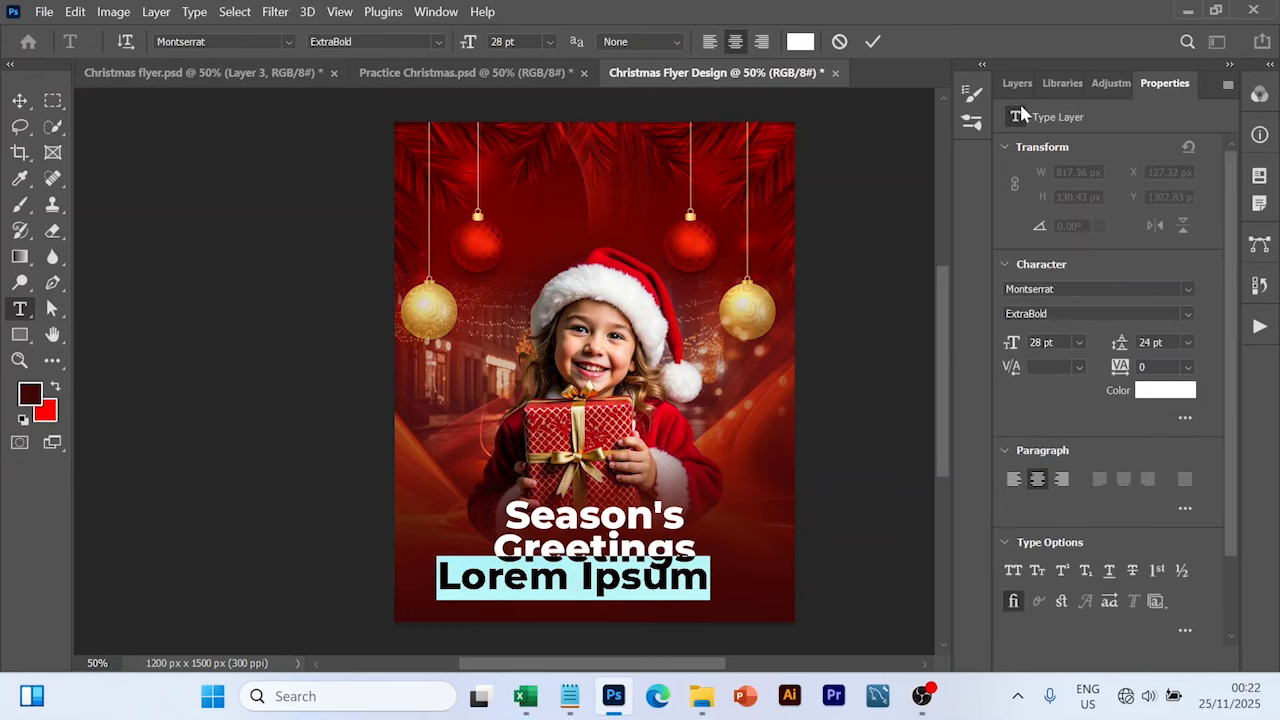
{"action": "left_click", "coordinate": [1189, 316]}
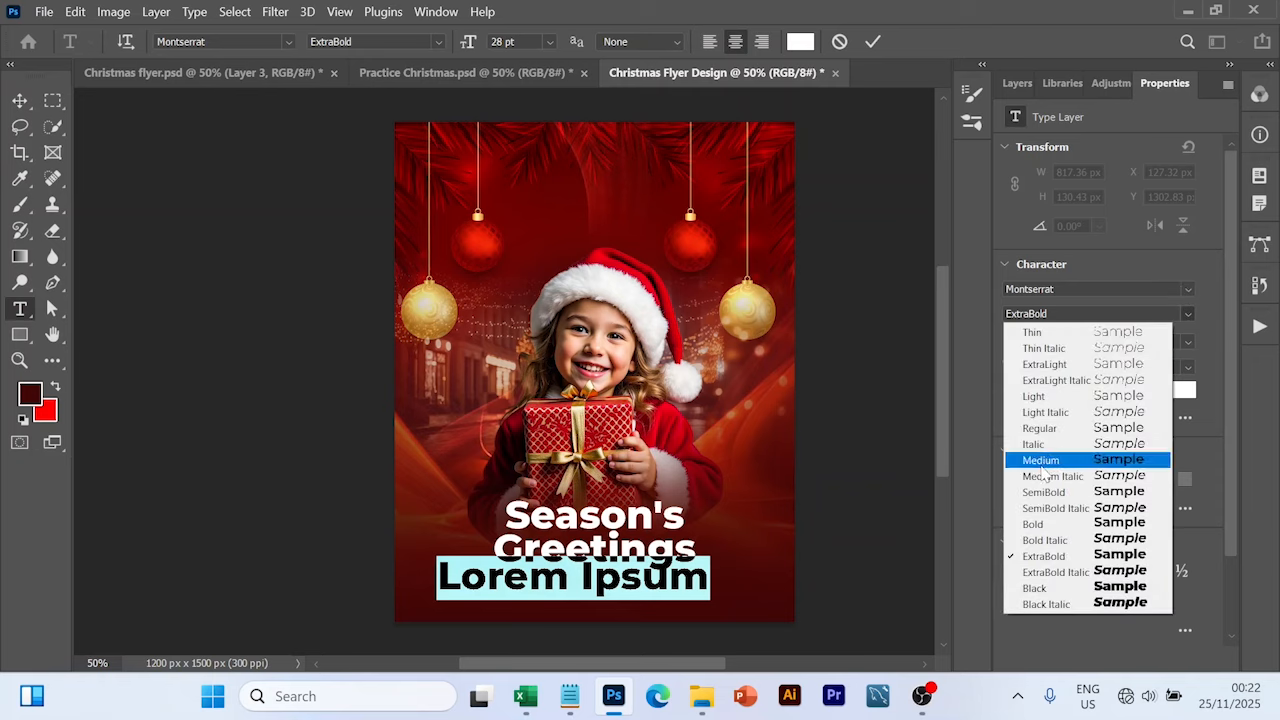
{"action": "left_click", "coordinate": [1041, 461]}
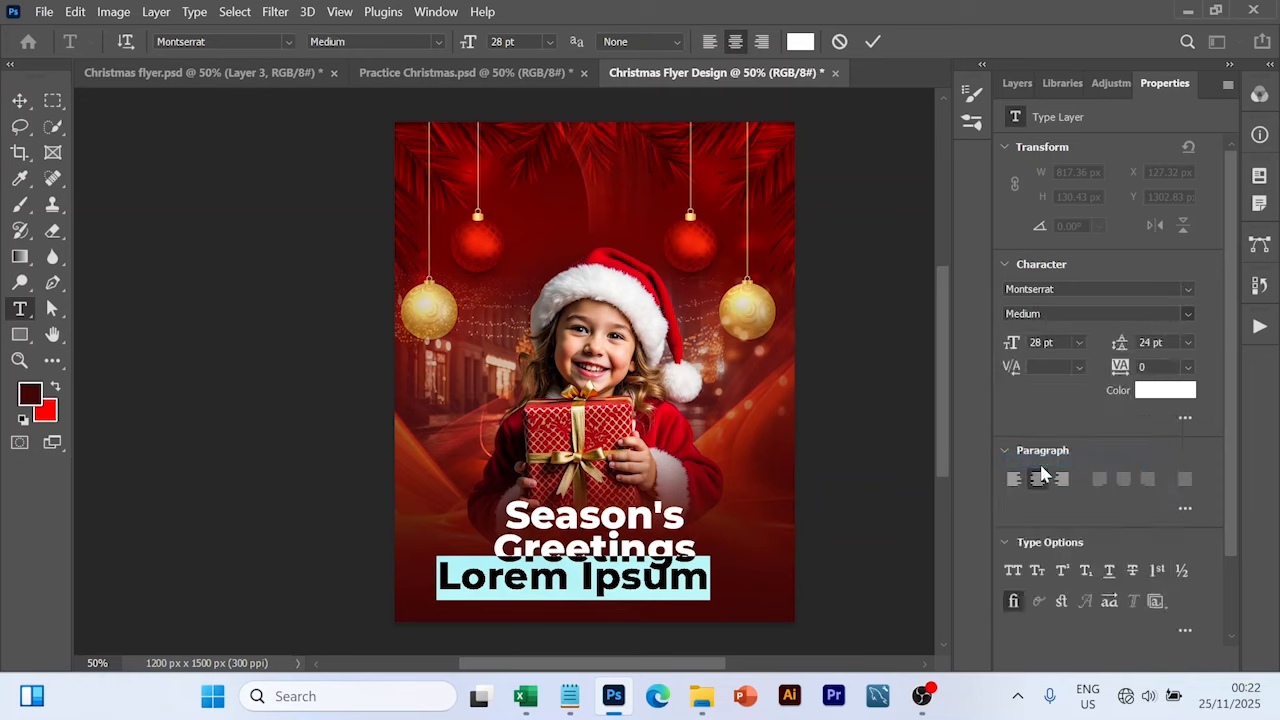
{"action": "left_click", "coordinate": [1078, 342]}
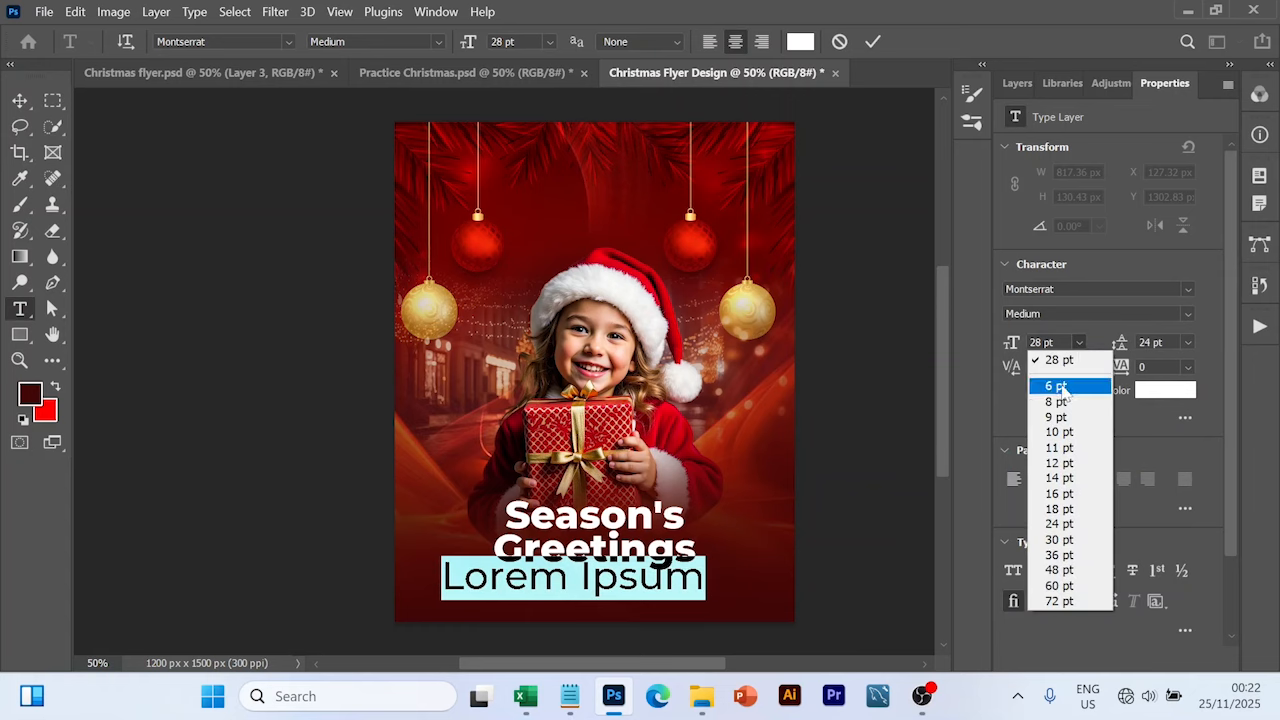
{"action": "left_click", "coordinate": [1062, 388]}
{"action": "left_click", "coordinate": [1187, 342]}
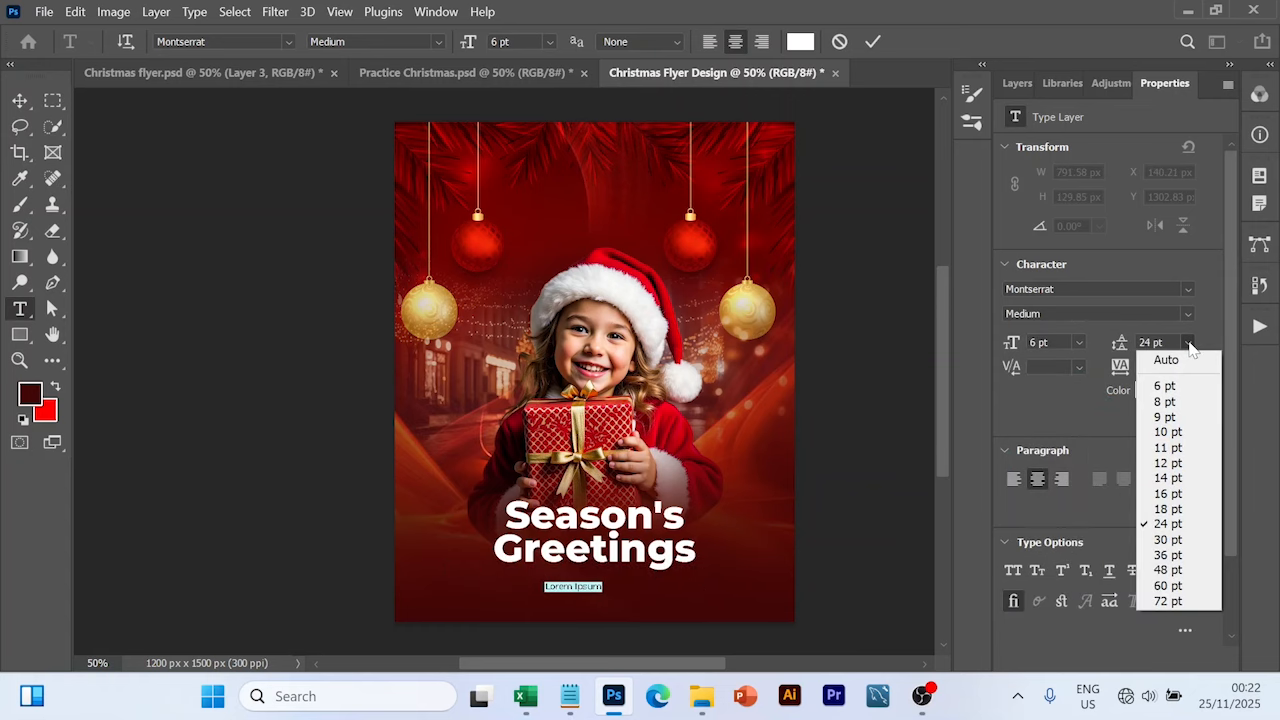
{"action": "left_click", "coordinate": [1183, 362]}
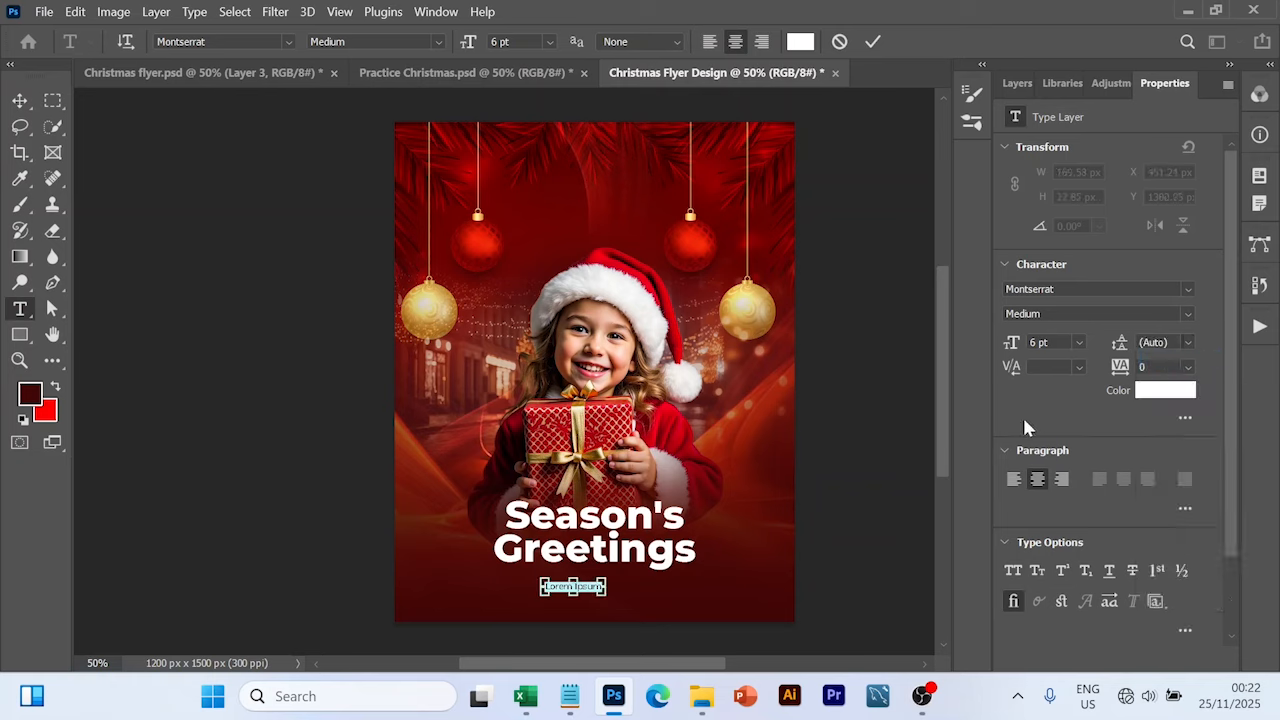
Step: Try to paste the whole Christmas message as point text below the heading, and clear the text
{"action": "key", "text": "ctrl+v"}
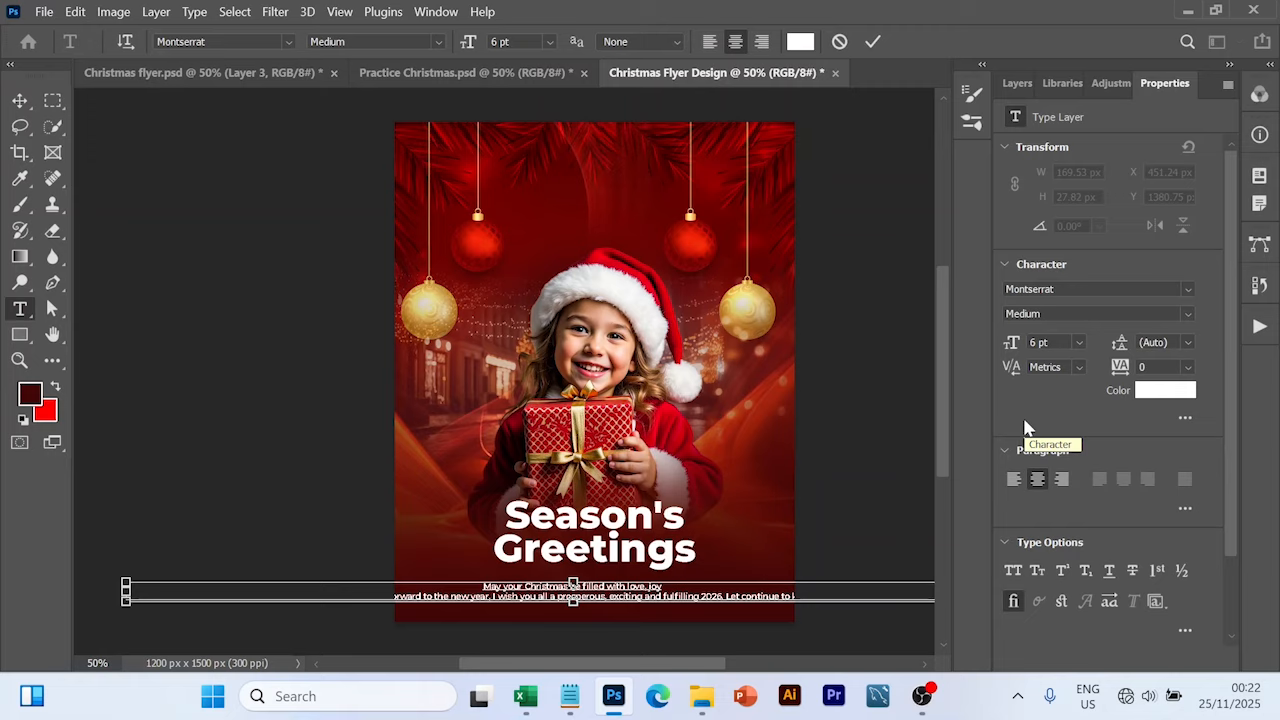
{"action": "key", "text": "ctrl+a"}
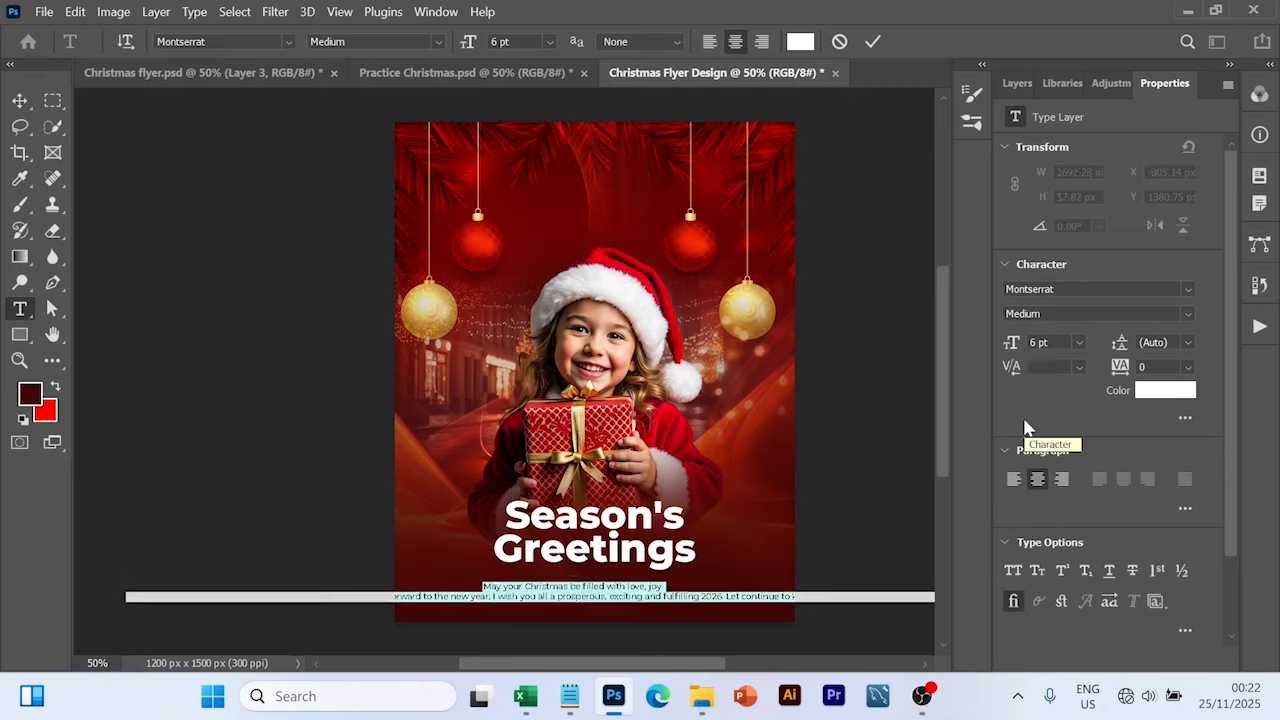
{"action": "key", "text": "BackSpace"}
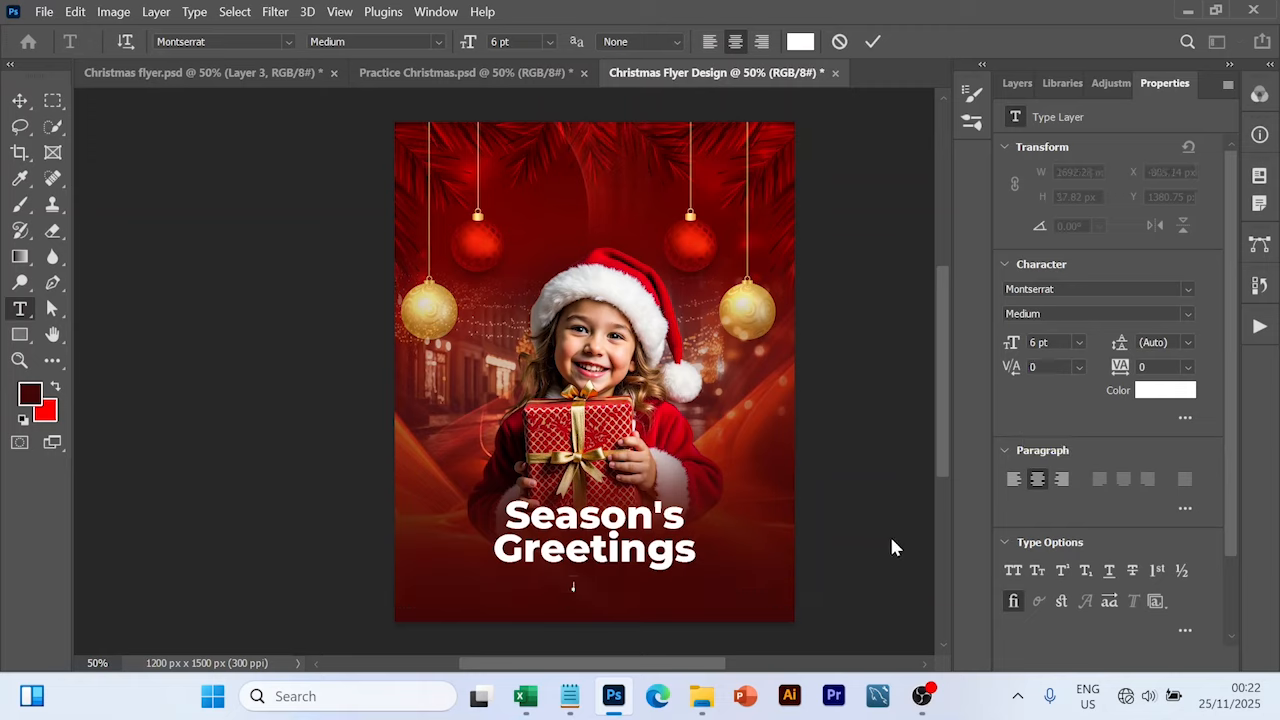
Step: Close the emptied text line and draw a paragraph text box below the heading, slightly wider than the word Greetings
{"action": "left_click", "coordinate": [872, 41]}
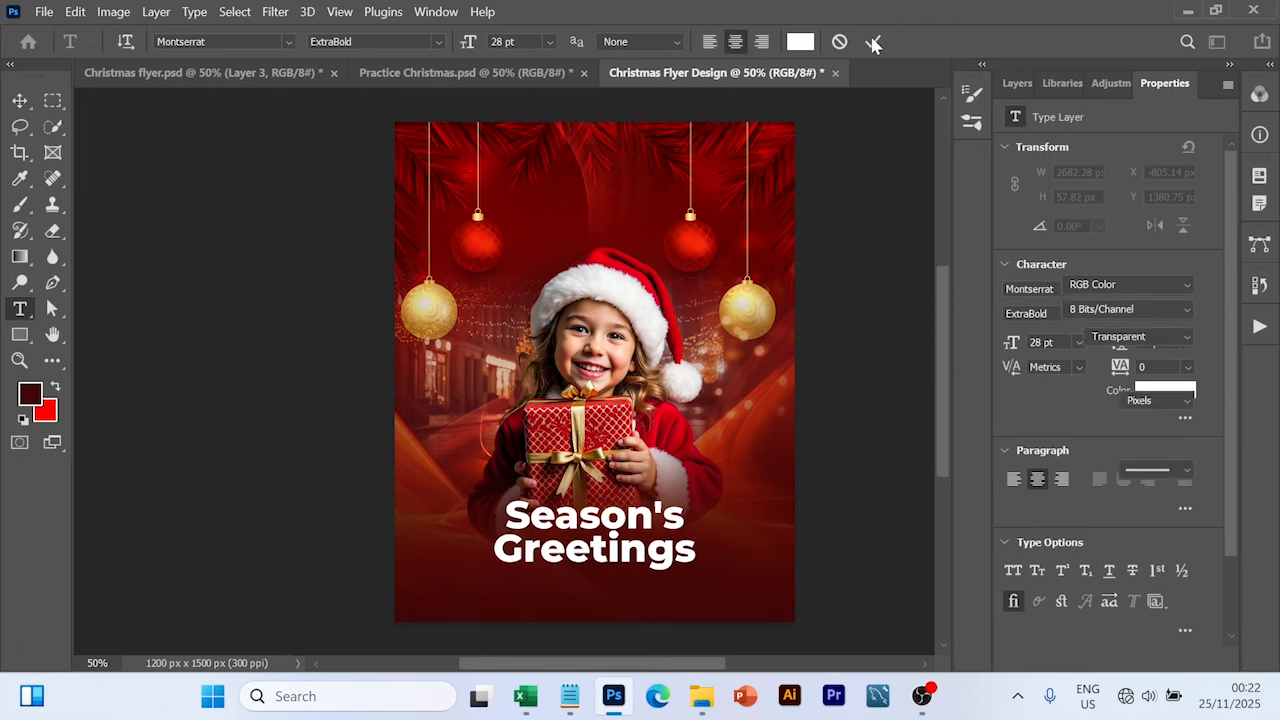
{"action": "left_click", "coordinate": [879, 42]}
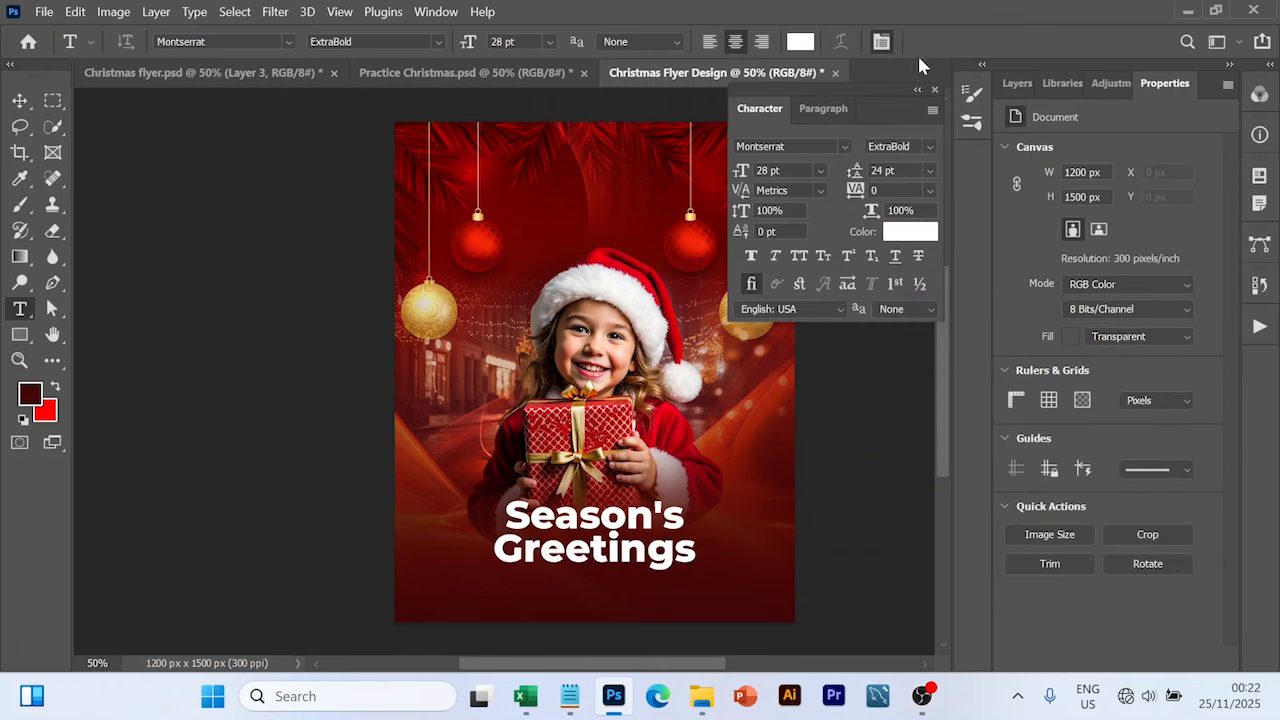
{"action": "left_click", "coordinate": [1017, 84]}
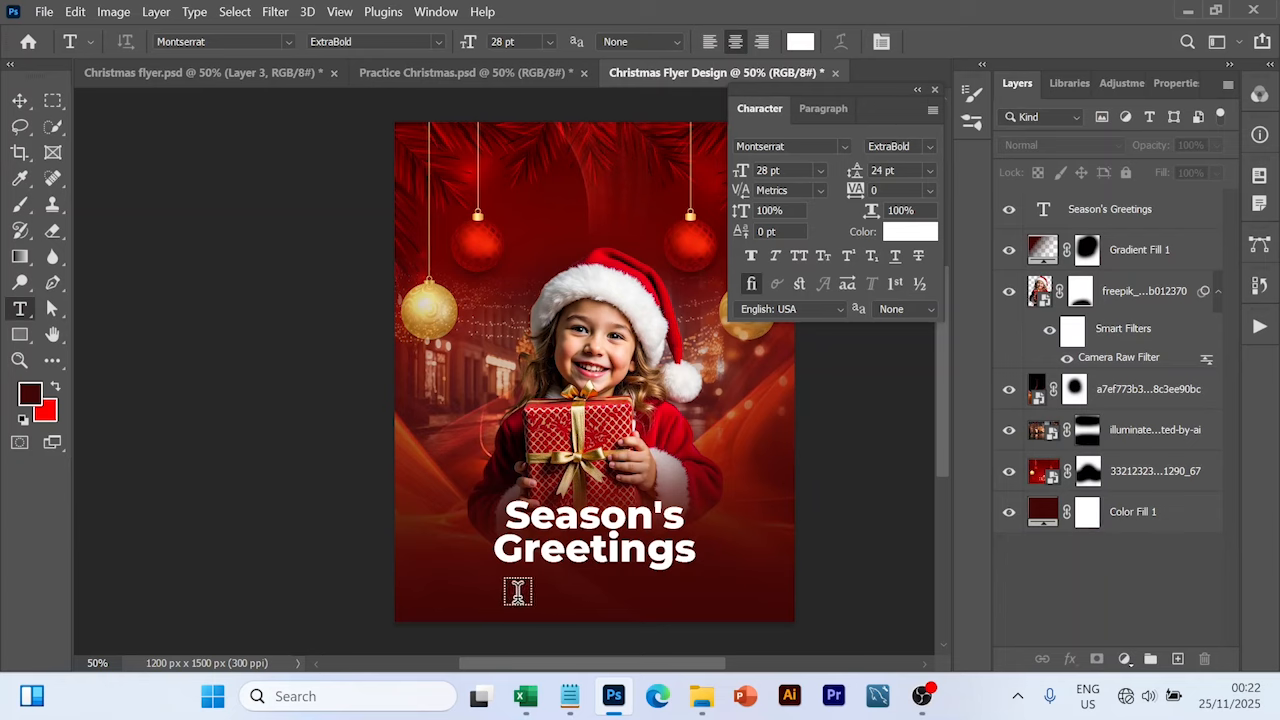
{"action": "left_click_drag", "start_coordinate": [484, 578], "coordinate": [718, 614]}
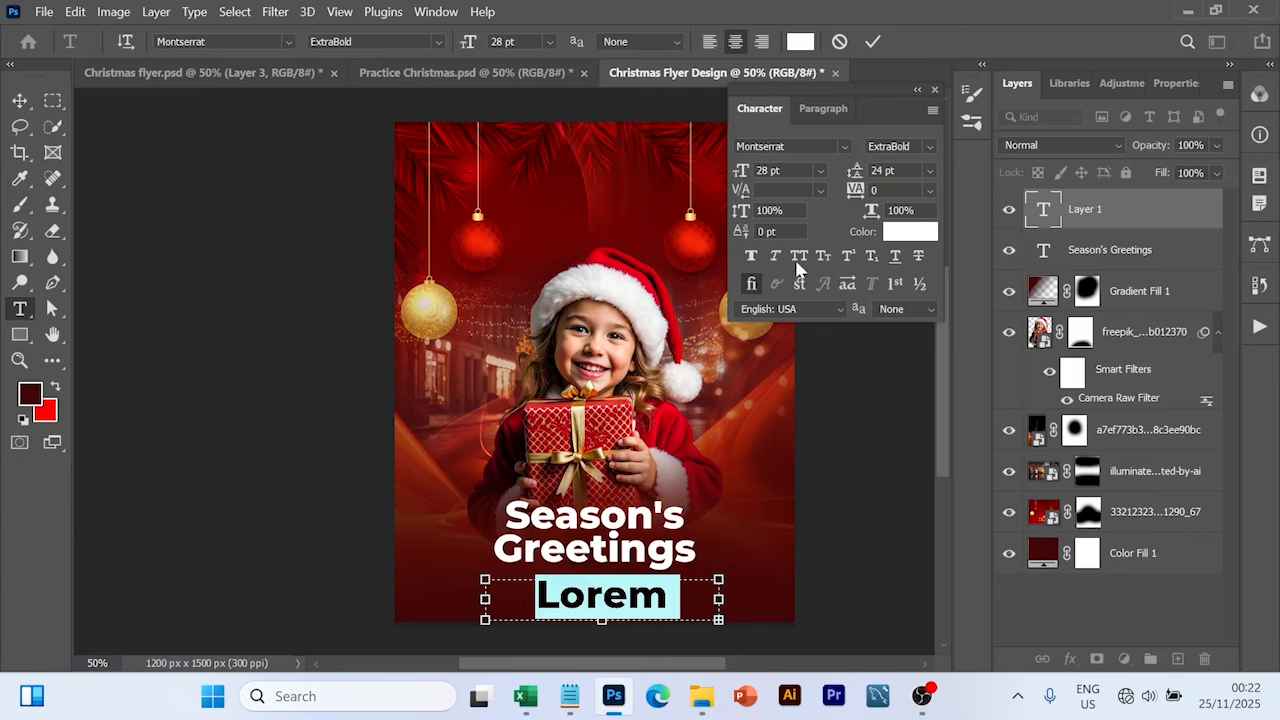
Step: Set the new text box to Montserrat Medium at 6 pt with Auto leading
{"action": "left_click", "coordinate": [819, 171]}
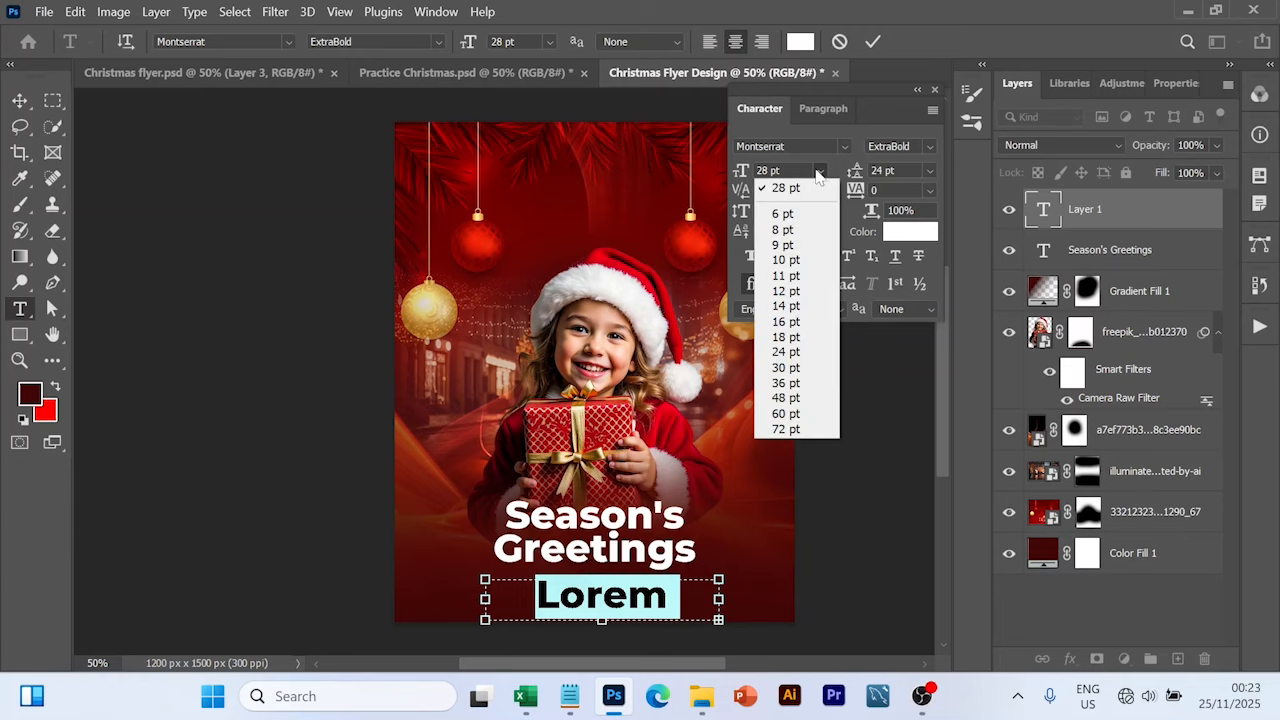
{"action": "left_click", "coordinate": [783, 214]}
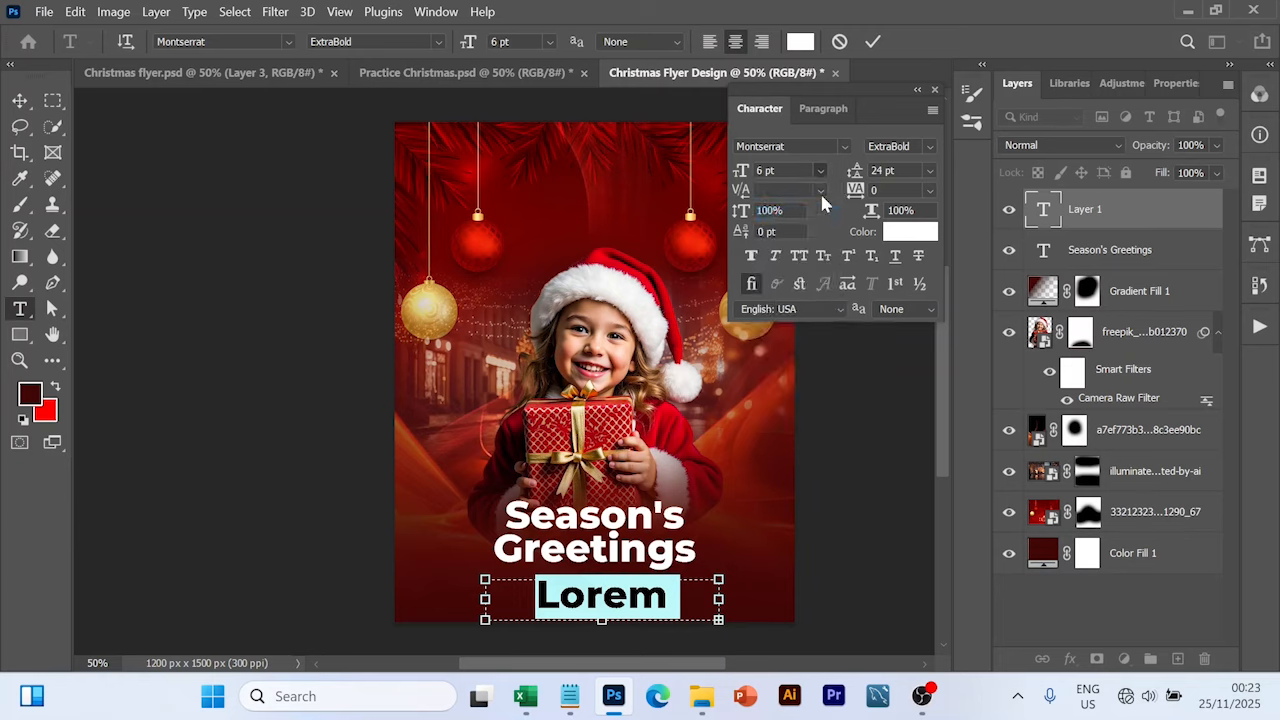
{"action": "left_click", "coordinate": [931, 171]}
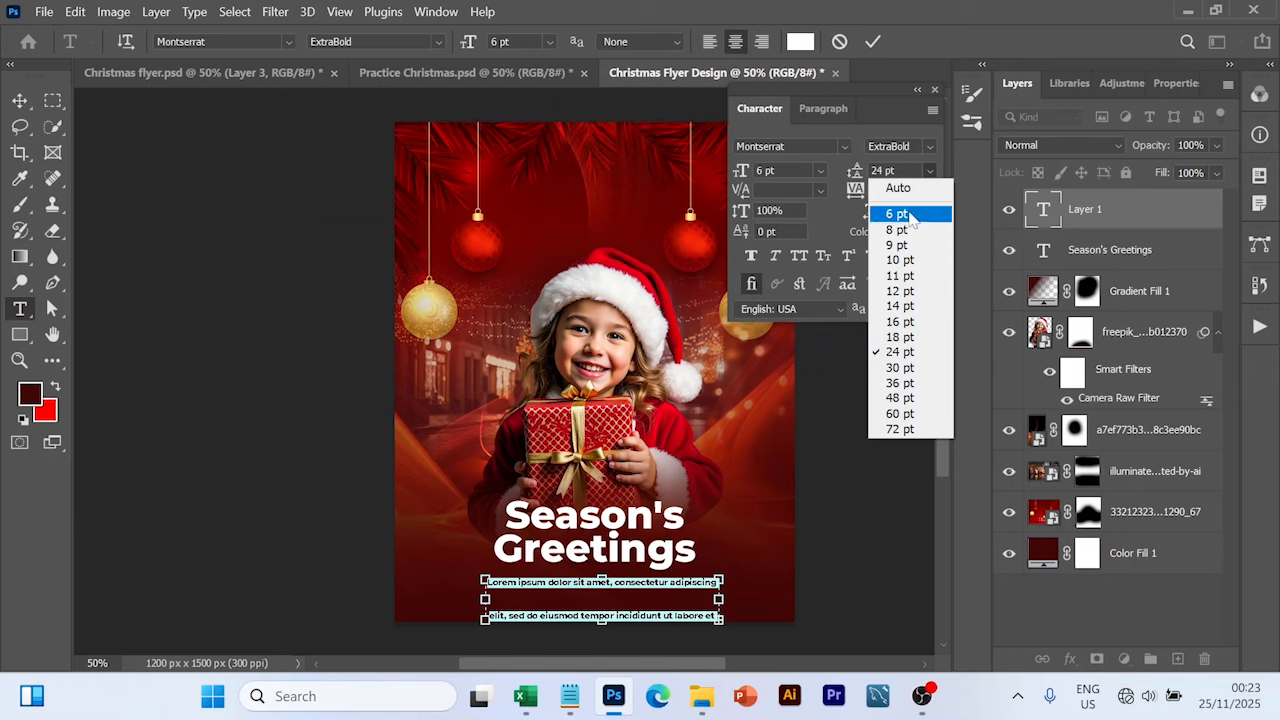
{"action": "left_click", "coordinate": [912, 189]}
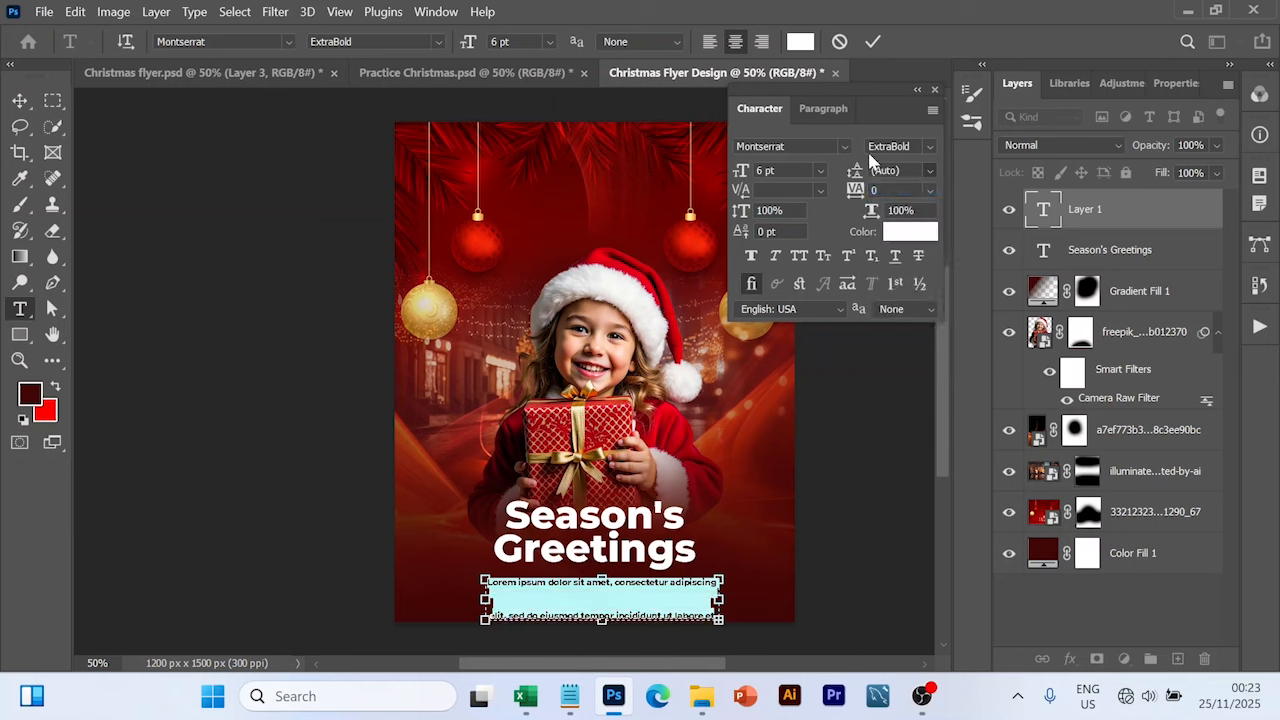
{"action": "left_click", "coordinate": [929, 148]}
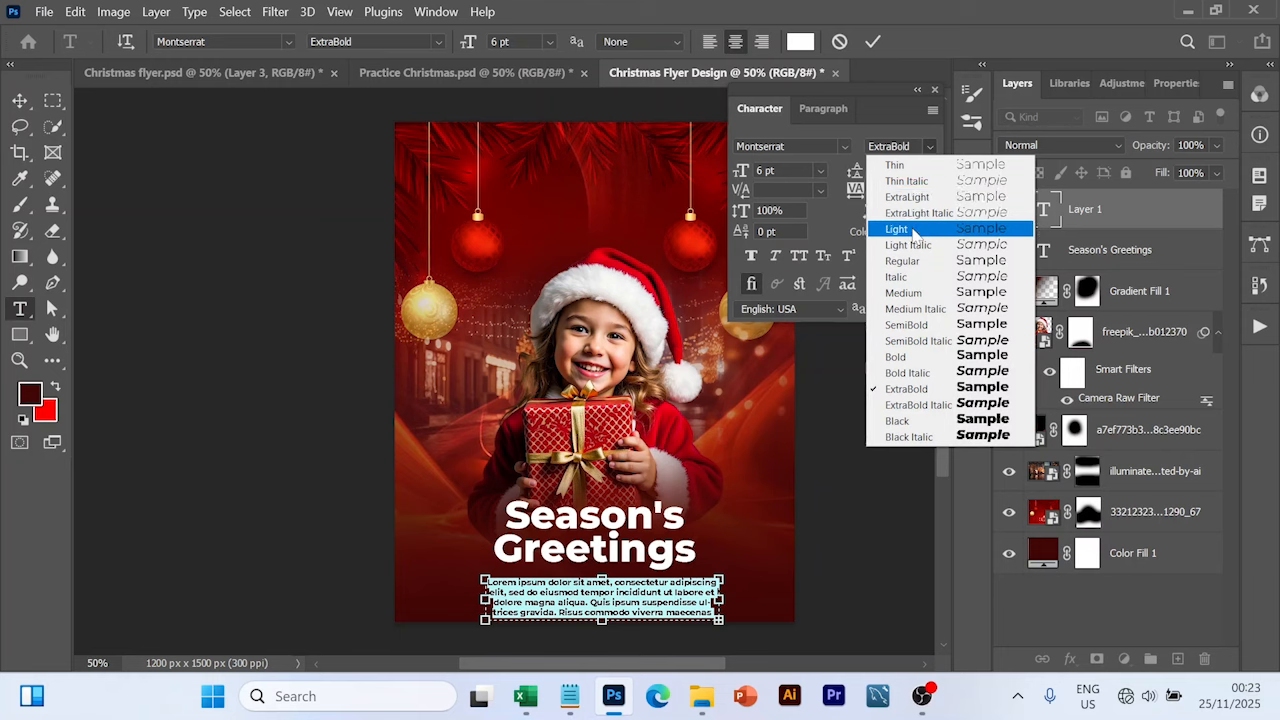
{"action": "left_click", "coordinate": [905, 292]}
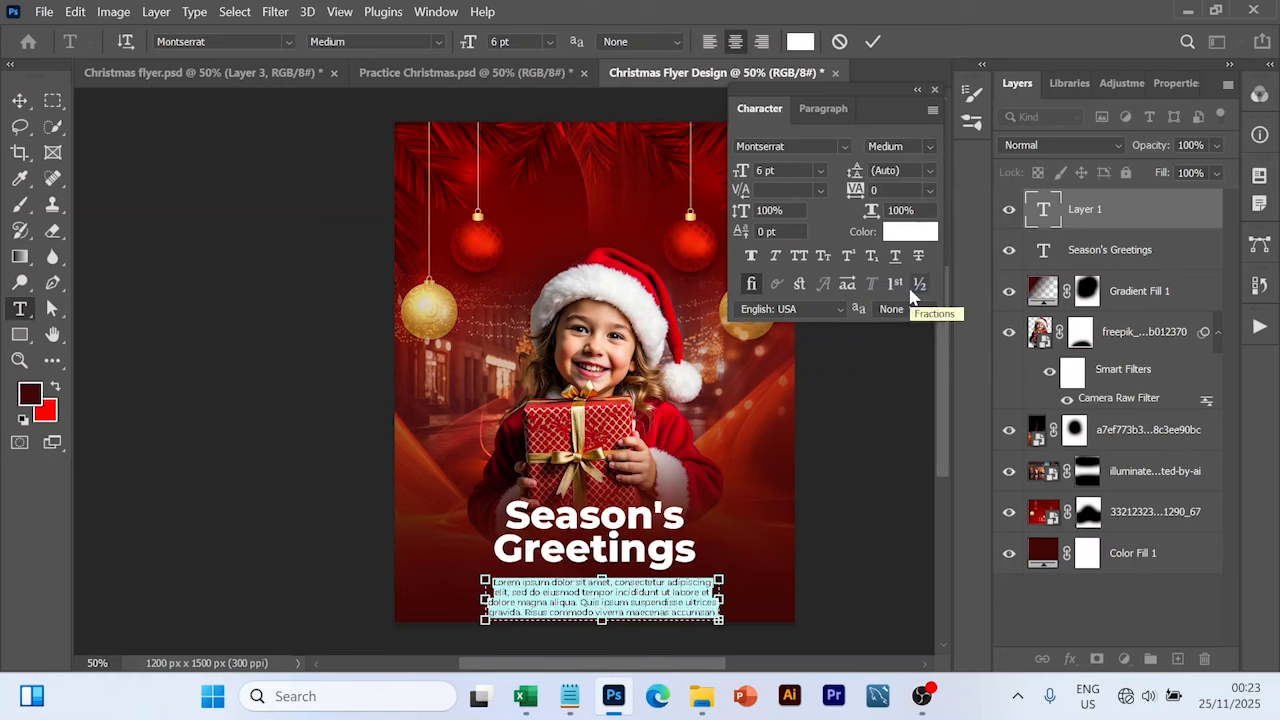
Step: Paste the Christmas message into the text box and resize the box to heading width, tall enough for the whole message
{"action": "key", "text": "ctrl+v"}
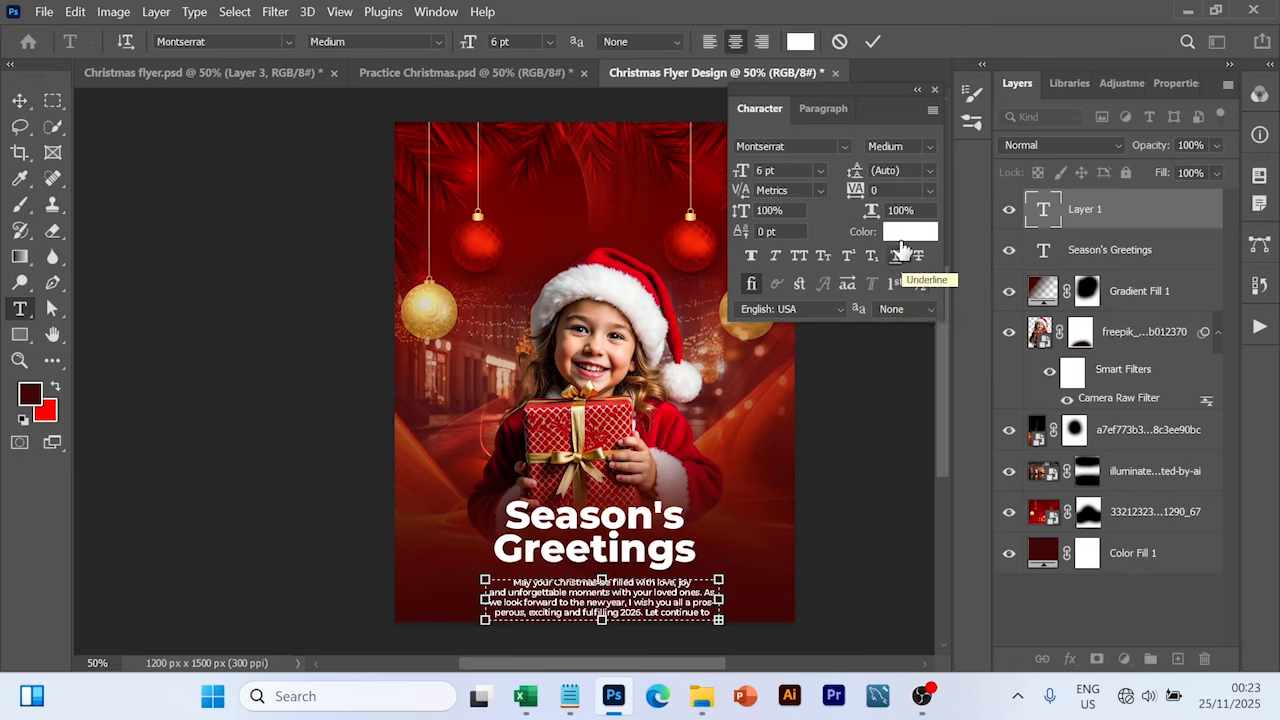
{"action": "left_click_drag", "start_coordinate": [601, 620], "coordinate": [605, 640]}
{"action": "left_click_drag", "start_coordinate": [718, 603], "coordinate": [696, 603]}
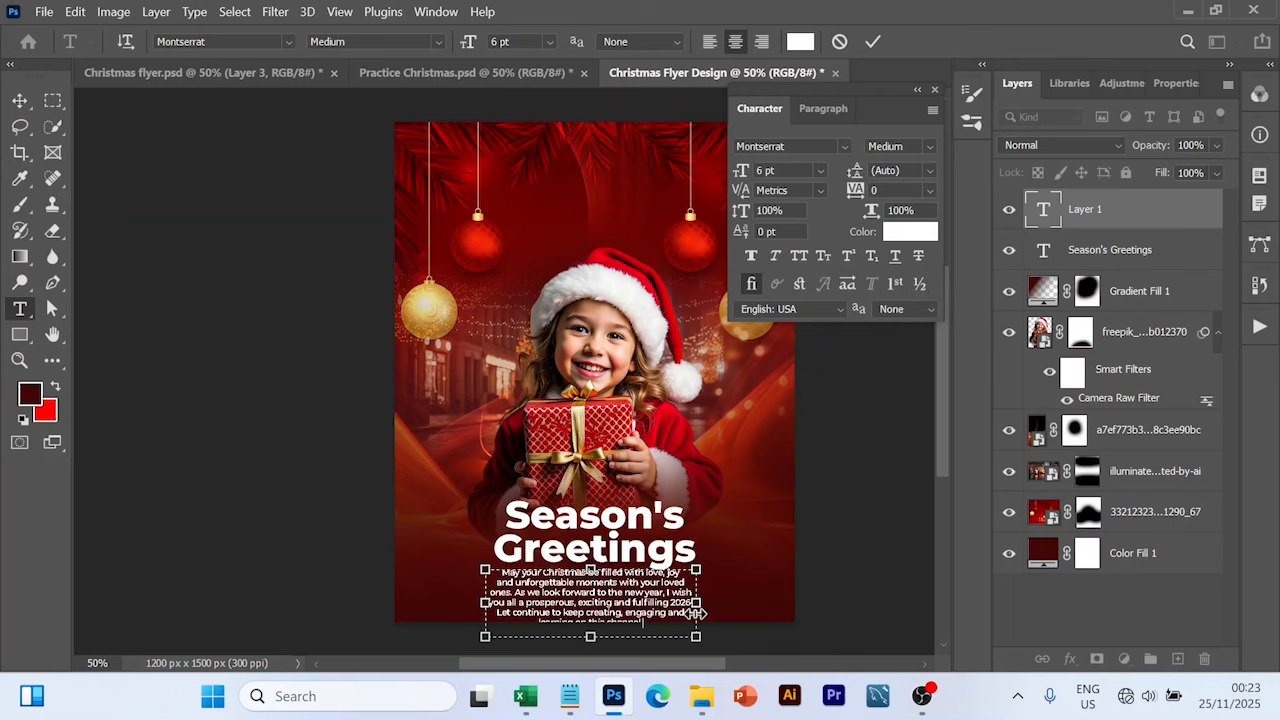
{"action": "left_click_drag", "start_coordinate": [591, 570], "coordinate": [591, 558]}
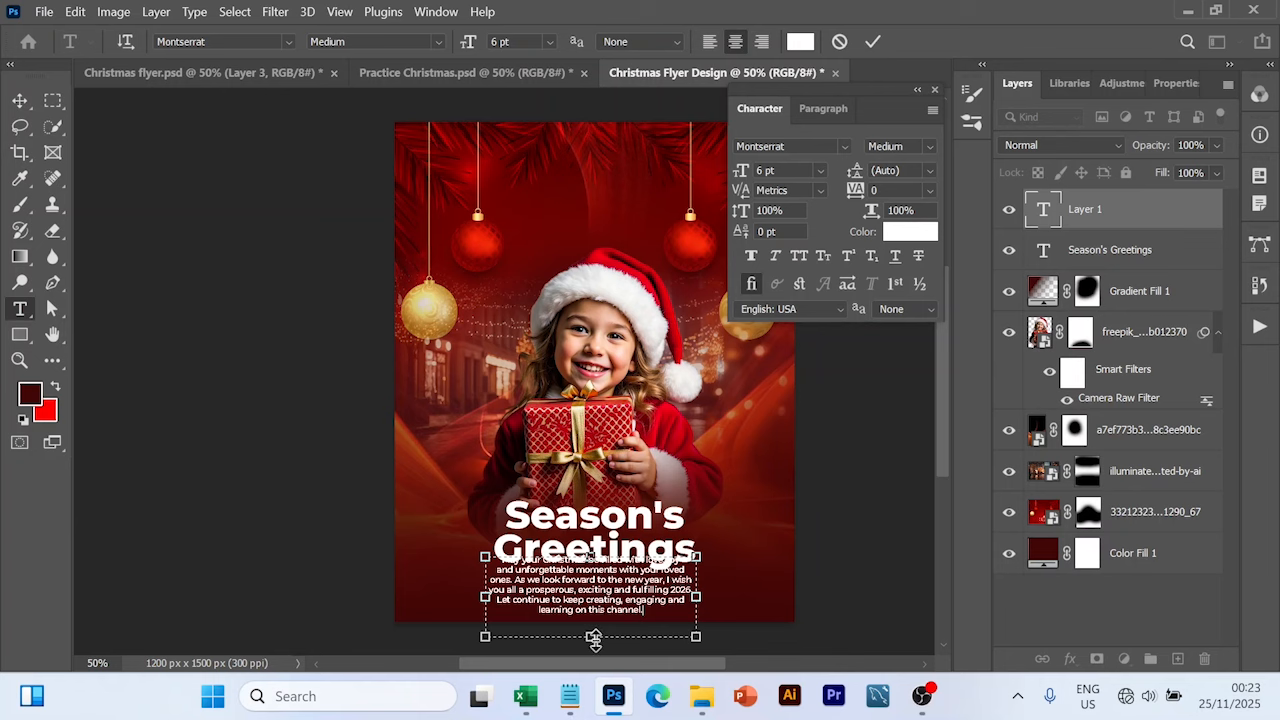
{"action": "left_click_drag", "start_coordinate": [595, 637], "coordinate": [597, 624]}
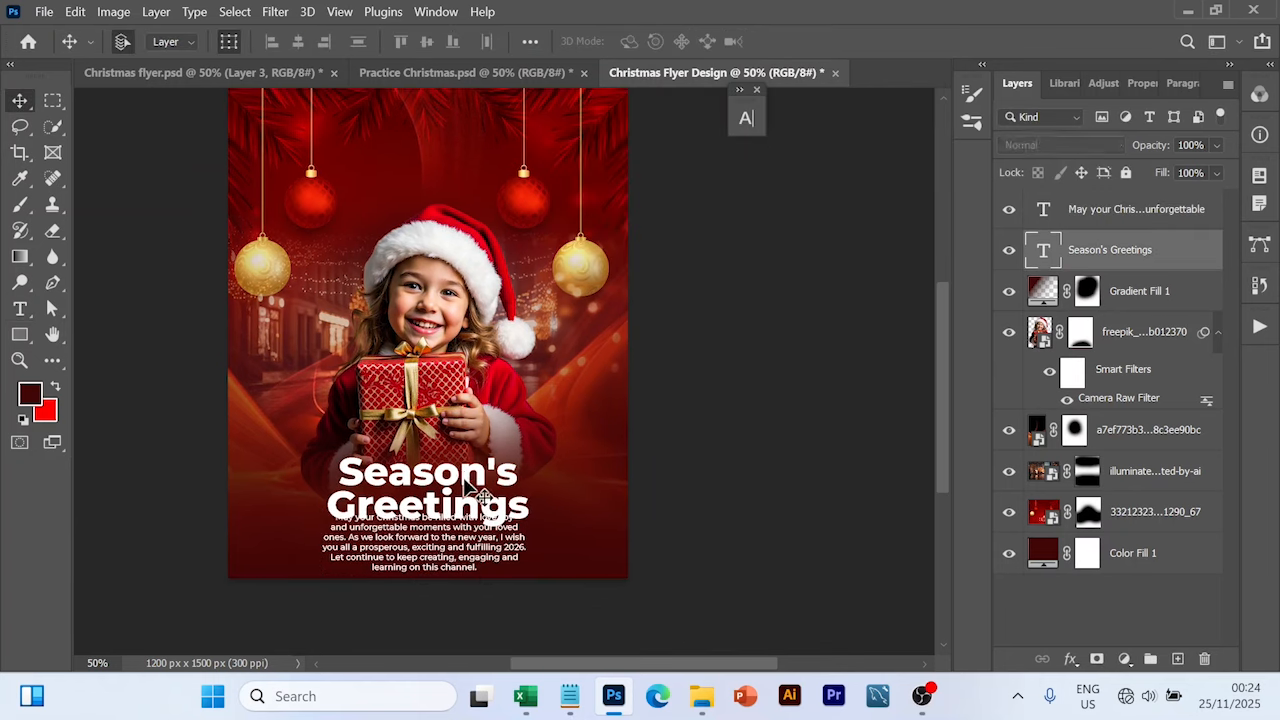
Step: Move the heading up clear of the Christmas message and centre the message horizontally on the canvas
{"action": "left_click_drag", "start_coordinate": [480, 490], "coordinate": [480, 466]}
{"action": "left_click", "coordinate": [440, 522]}
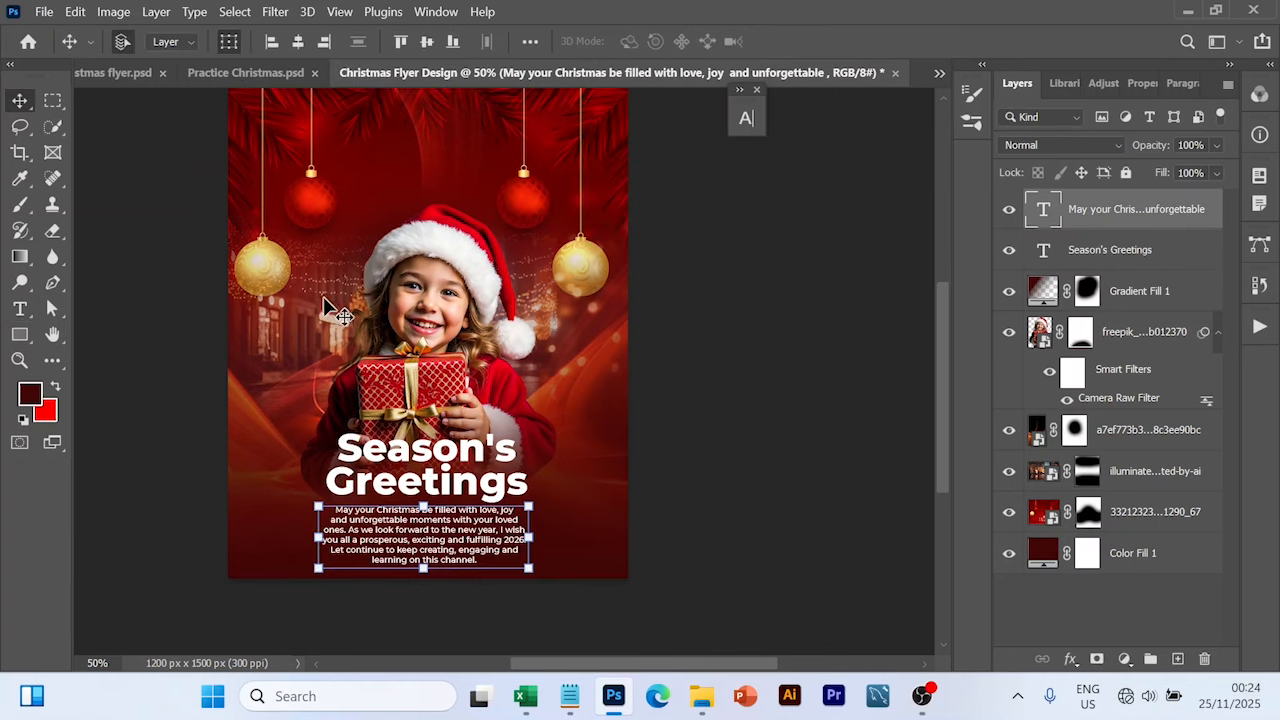
{"action": "left_click", "coordinate": [298, 44]}
{"action": "left_click", "coordinate": [705, 505]}
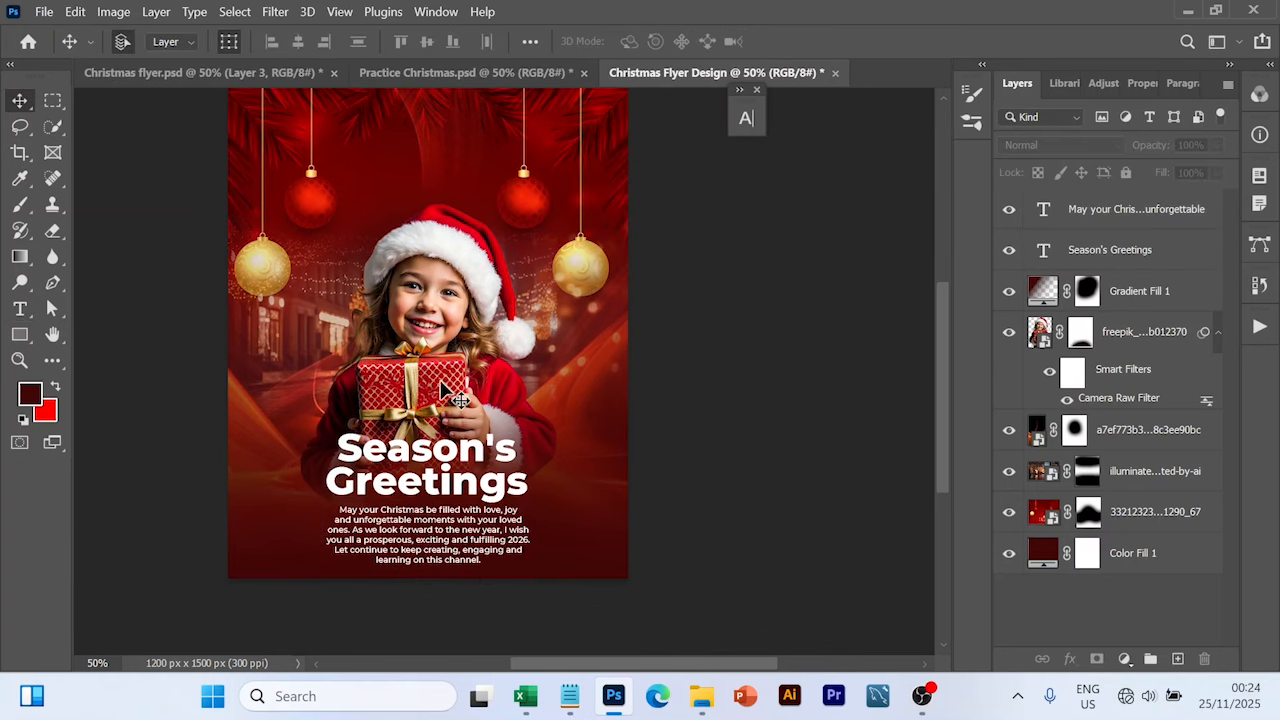
Step: Scale the girl's image down to 86.55% and move it up to X 602 px, Y 818 px
{"action": "left_click", "coordinate": [447, 372]}
{"action": "left_click", "coordinate": [555, 545]}
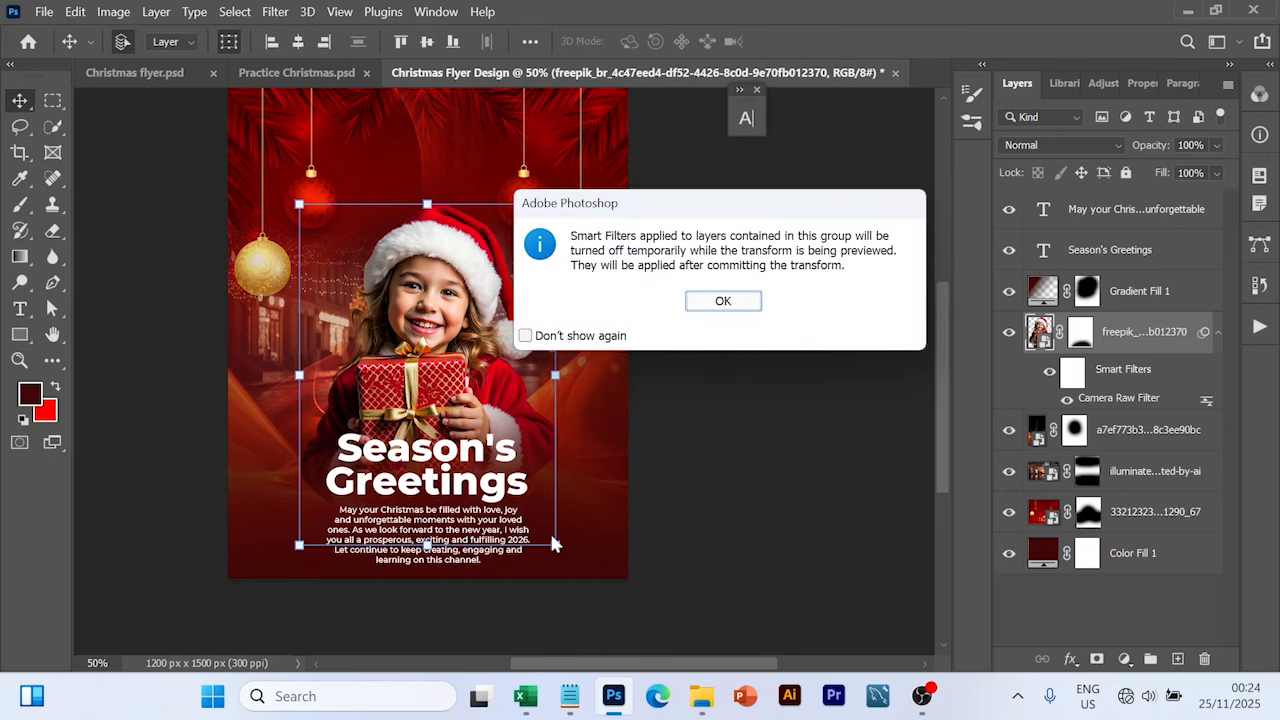
{"action": "left_click", "coordinate": [724, 301]}
{"action": "left_click_drag", "start_coordinate": [555, 545], "coordinate": [575, 527]}
{"action": "left_click_drag", "start_coordinate": [432, 375], "coordinate": [433, 356]}
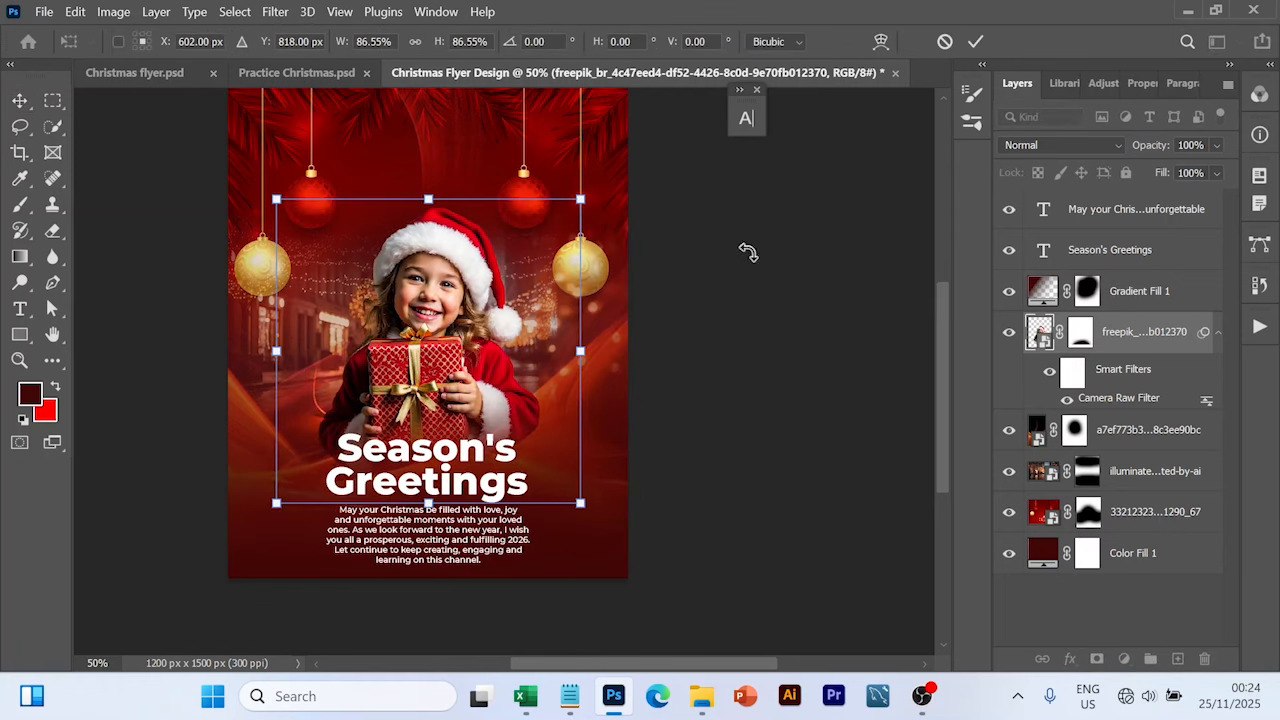
{"action": "left_click", "coordinate": [975, 41]}
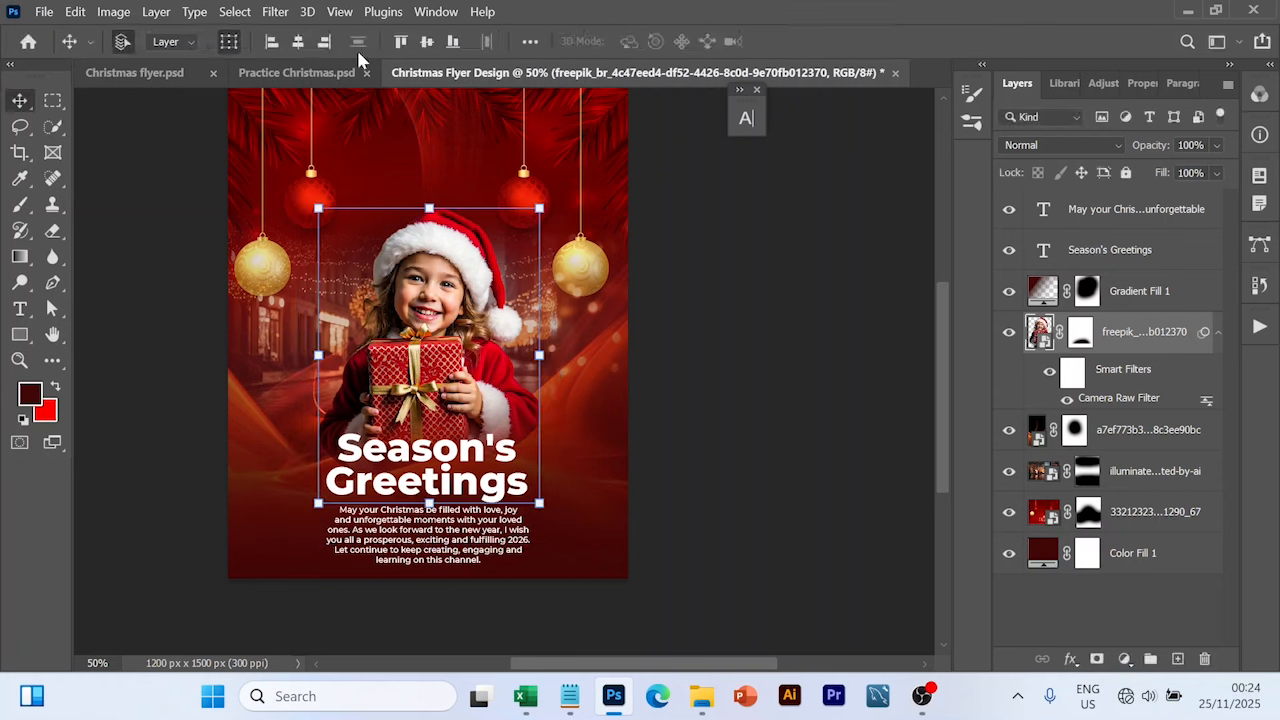
Step: Centre the Season's Greetings heading and the message below it horizontally on the canvas, and deselect
{"action": "left_click", "coordinate": [439, 490]}
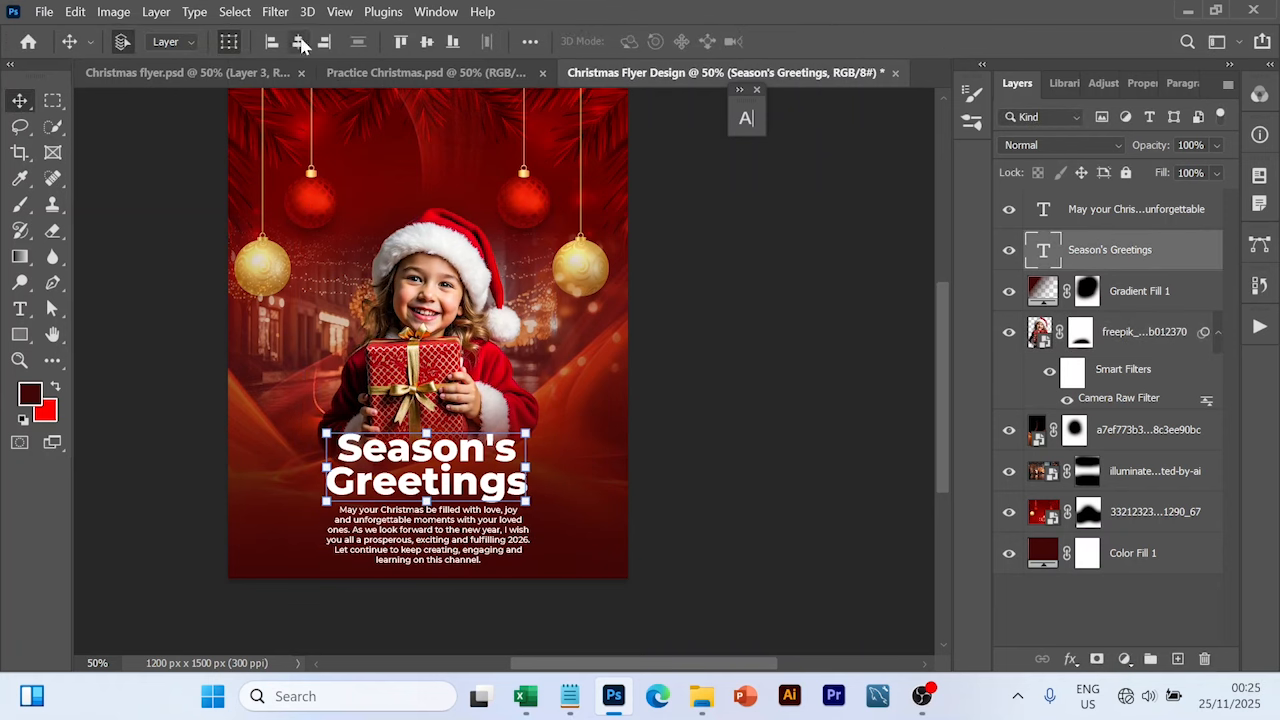
{"action": "left_click", "coordinate": [439, 510]}
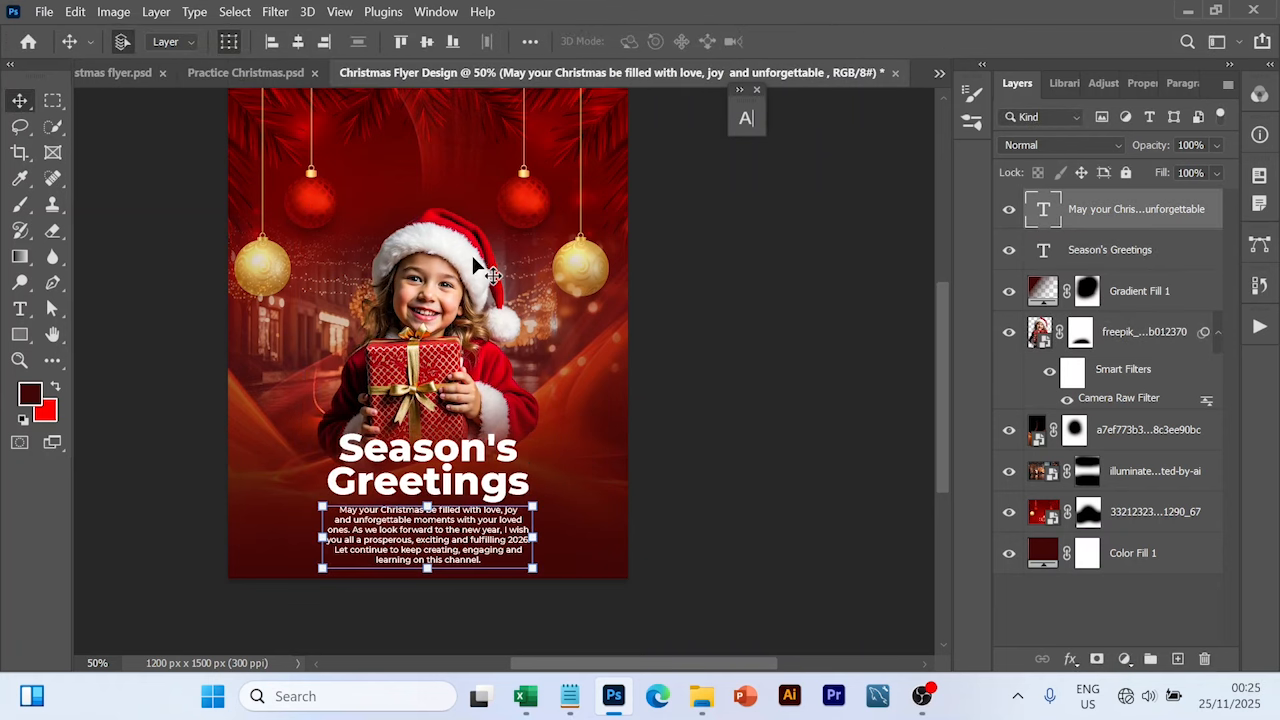
{"action": "left_click", "coordinate": [823, 543]}
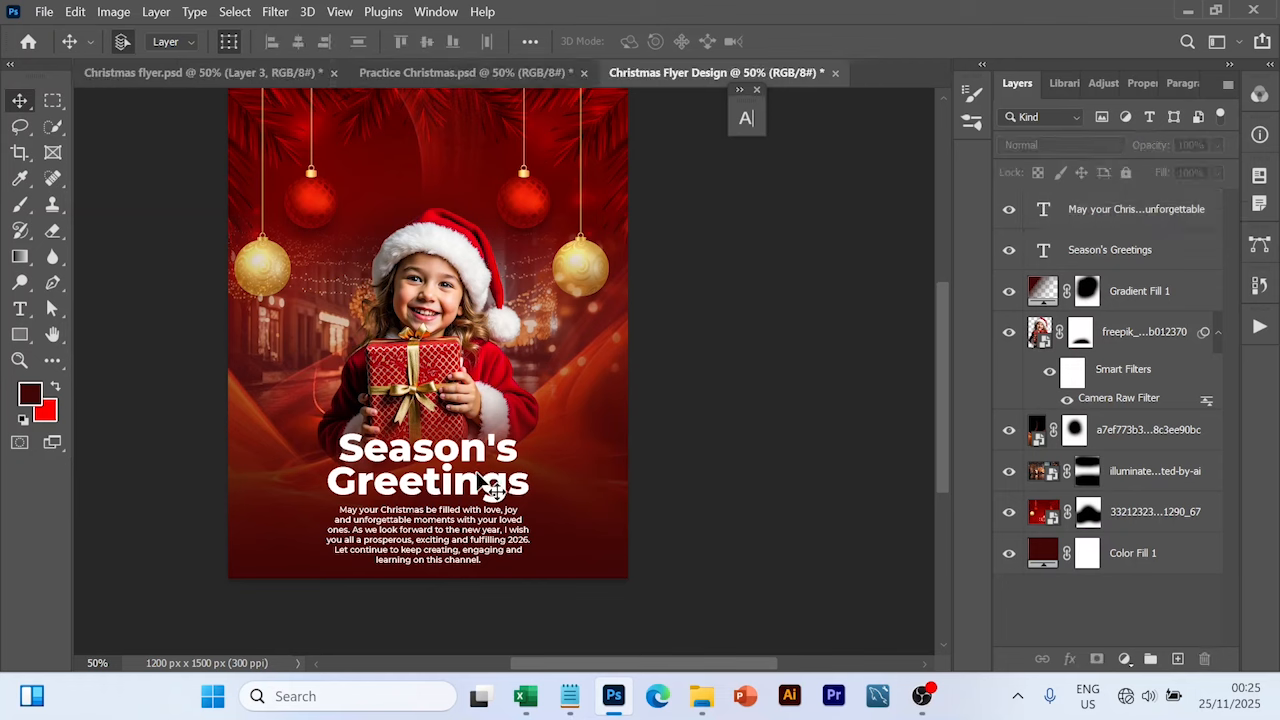
Step: Add a Multiply drop shadow to the heading with 33% opacity, 90° angle, 16 px distance, 0% spread and 16 px size
{"action": "left_click", "coordinate": [493, 487]}
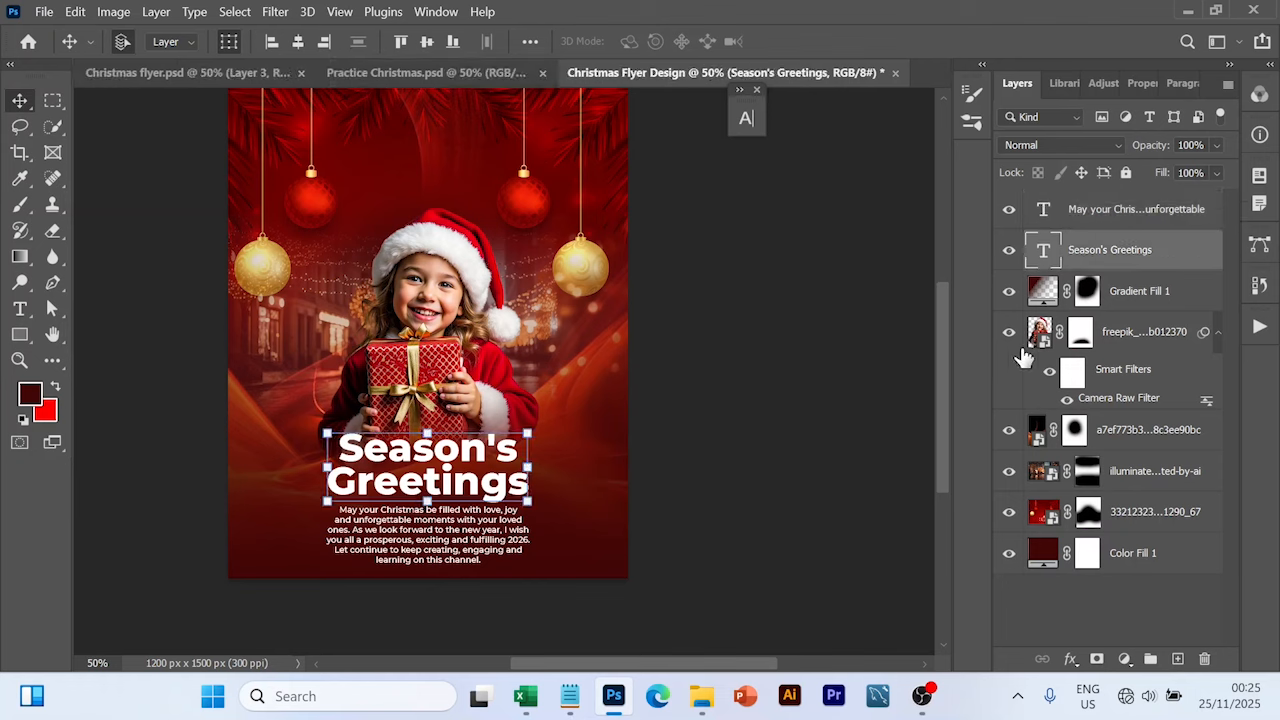
{"action": "left_click", "coordinate": [1070, 662]}
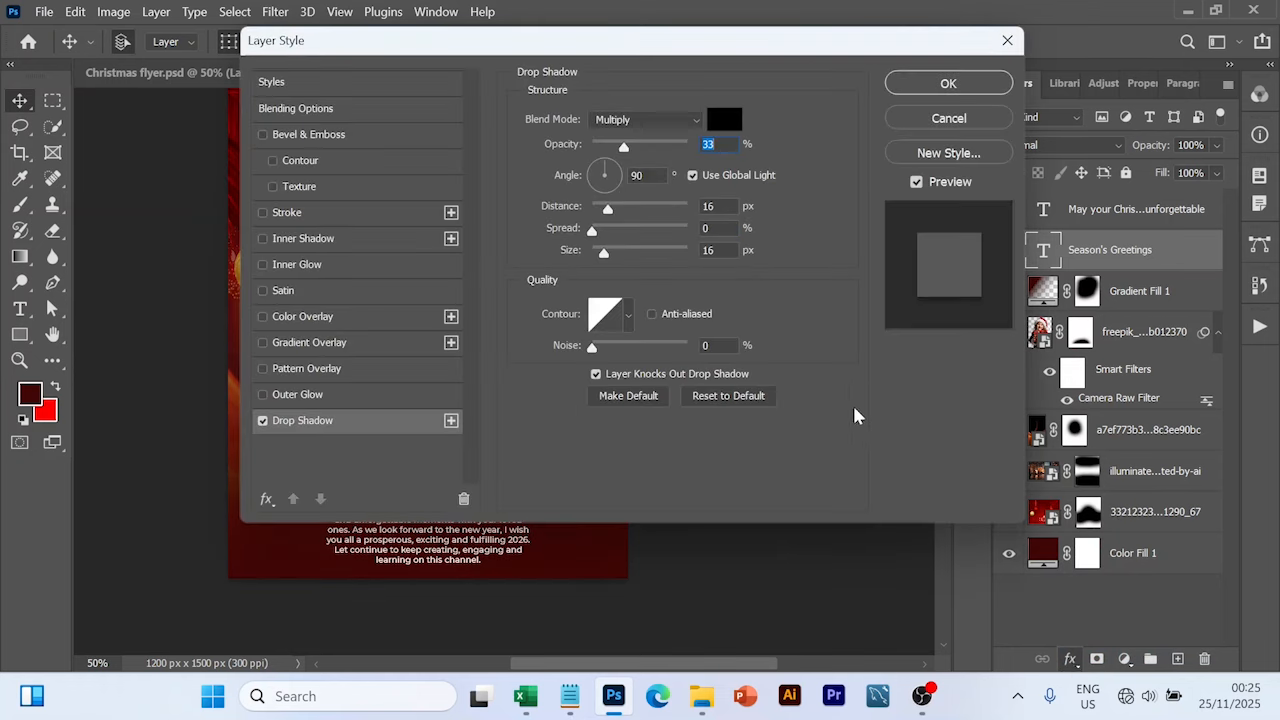
{"action": "left_click_drag", "start_coordinate": [723, 57], "coordinate": [1012, 76]}
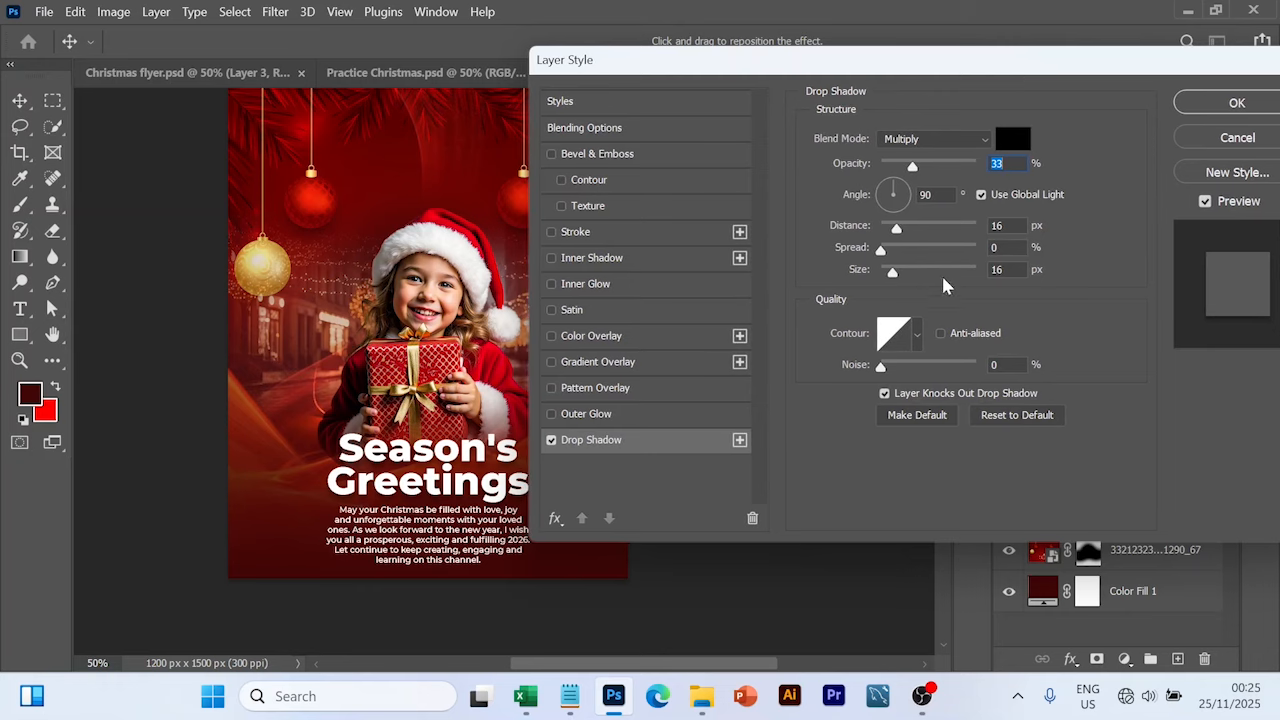
{"action": "left_click", "coordinate": [1237, 105]}
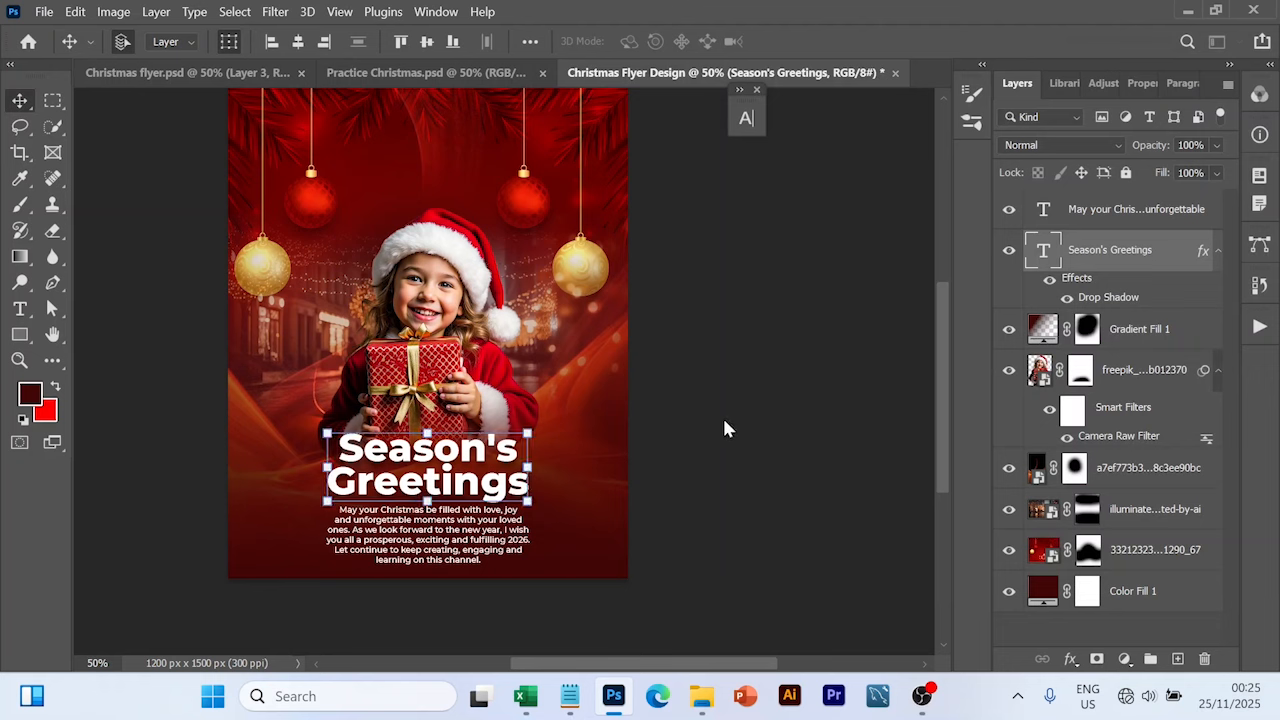
Step: Move the girl slightly up, centre her horizontally on the canvas, and deselect her layer
{"action": "left_click_drag", "start_coordinate": [460, 376], "coordinate": [462, 380]}
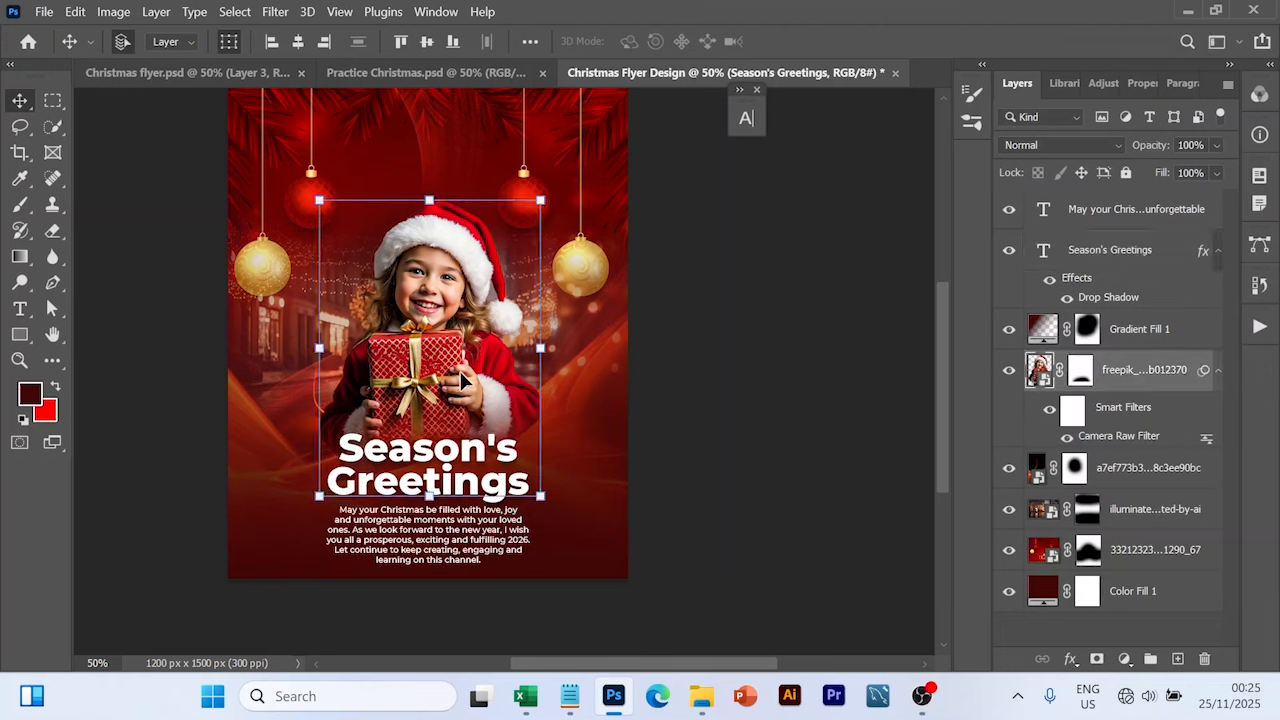
{"action": "left_click", "coordinate": [306, 41]}
{"action": "left_click", "coordinate": [775, 407]}
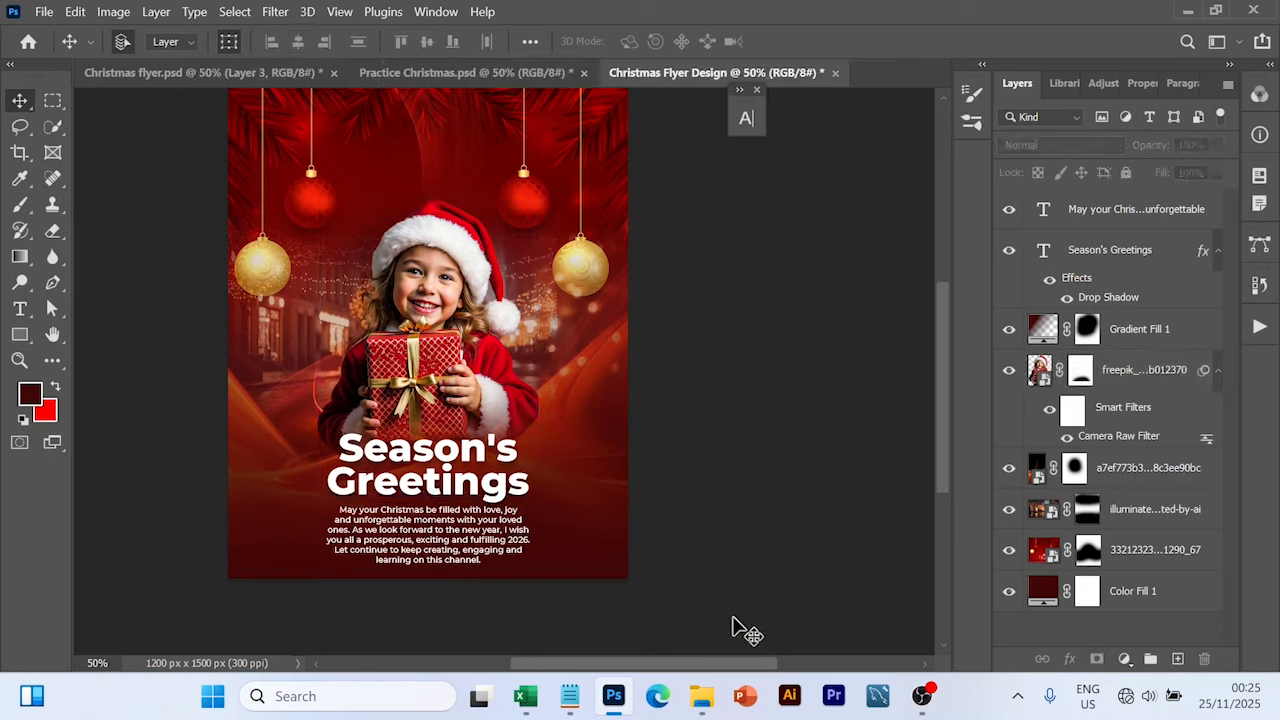
Step: Place the Plum Digital Concepts logo file 20231116_074652 from the Desktop folder into the flyer
{"action": "left_click", "coordinate": [703, 696]}
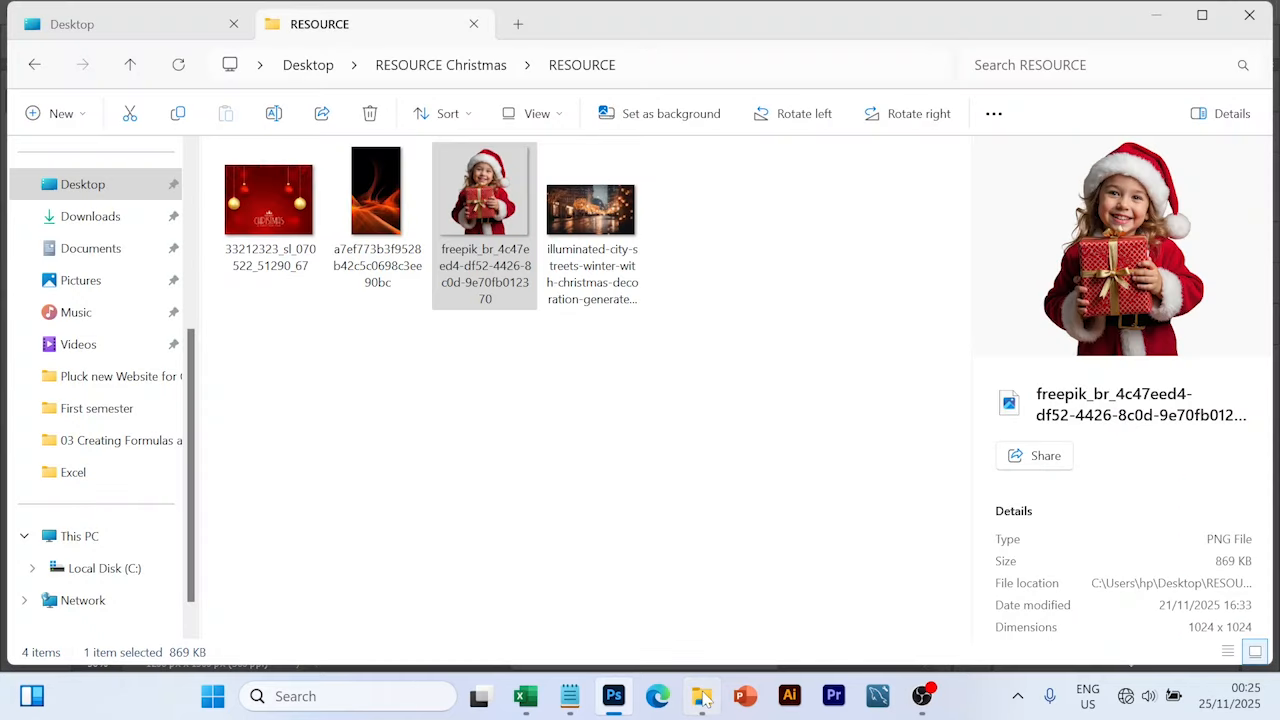
{"action": "left_click", "coordinate": [135, 33]}
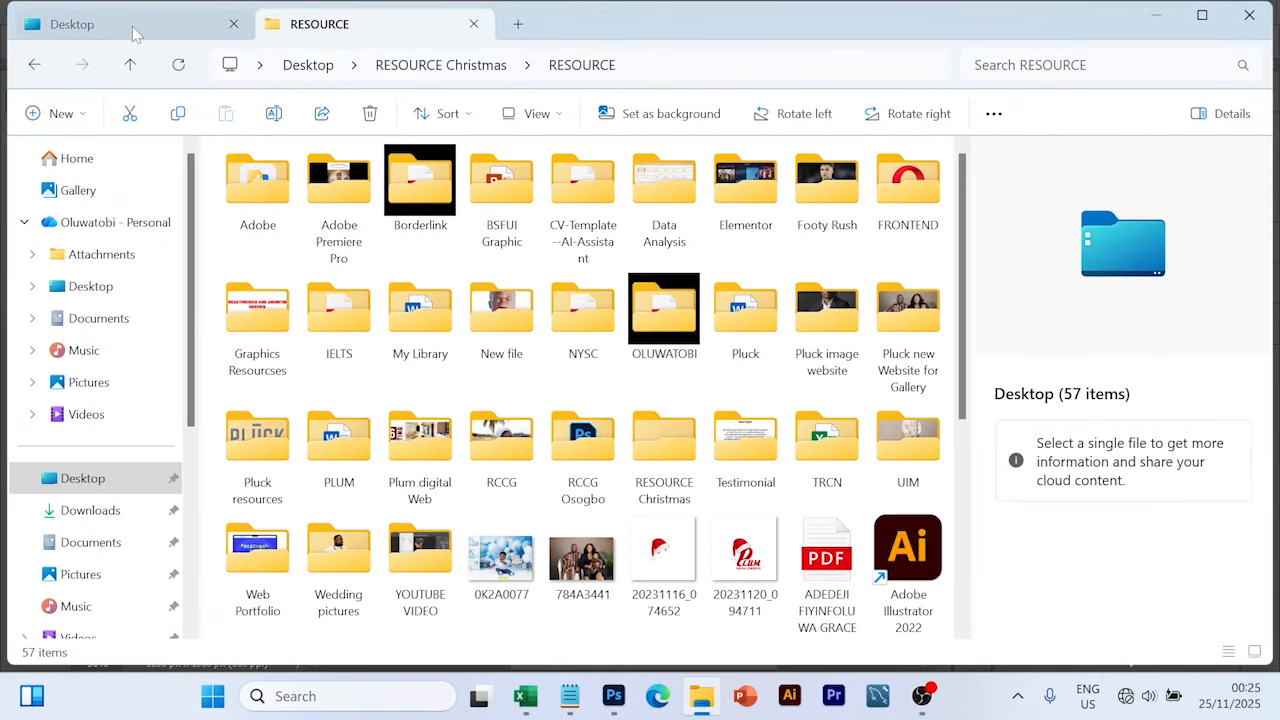
{"action": "scroll", "coordinate": [637, 443], "scroll_direction": "down", "scroll_amount": 2}
{"action": "scroll", "coordinate": [637, 443], "scroll_direction": "down", "scroll_amount": 1}
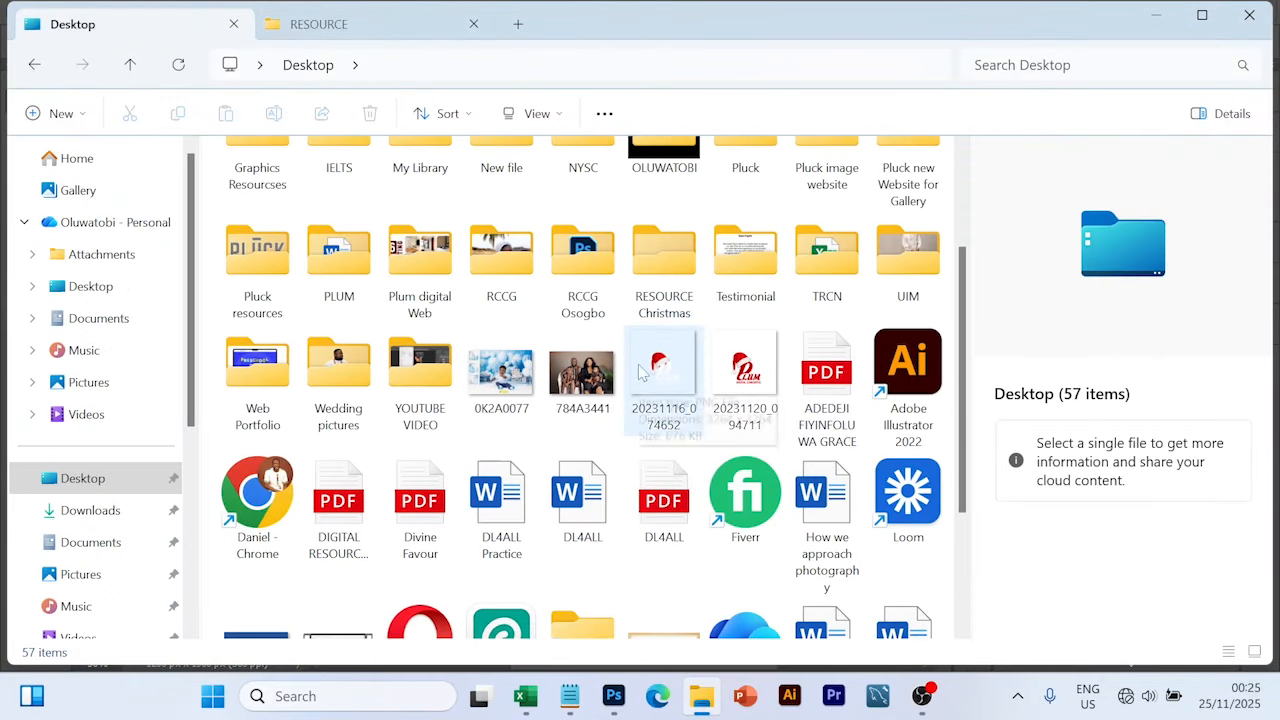
{"action": "left_click_drag", "start_coordinate": [655, 395], "coordinate": [420, 194]}
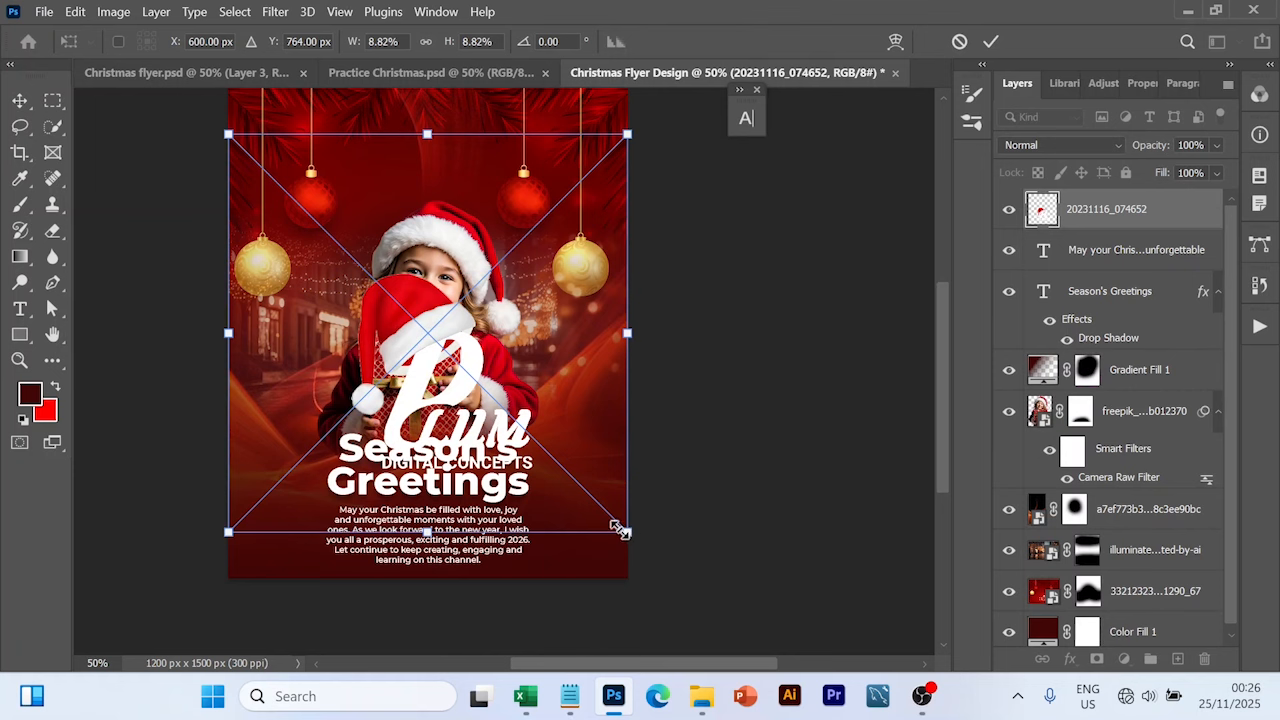
Step: Scale the logo down to 2.37% and place it above the girl's head between the red baubles, at Y 191 px
{"action": "left_click_drag", "start_coordinate": [619, 528], "coordinate": [445, 167]}
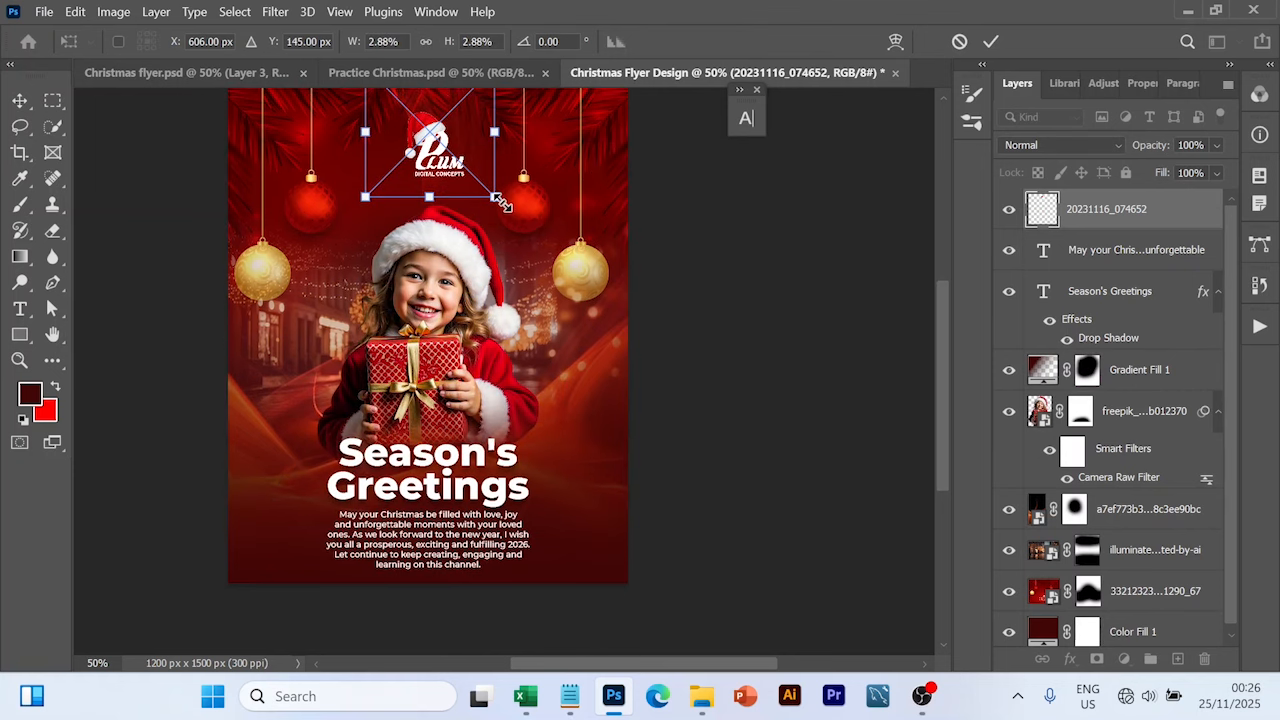
{"action": "left_click_drag", "start_coordinate": [497, 200], "coordinate": [483, 184]}
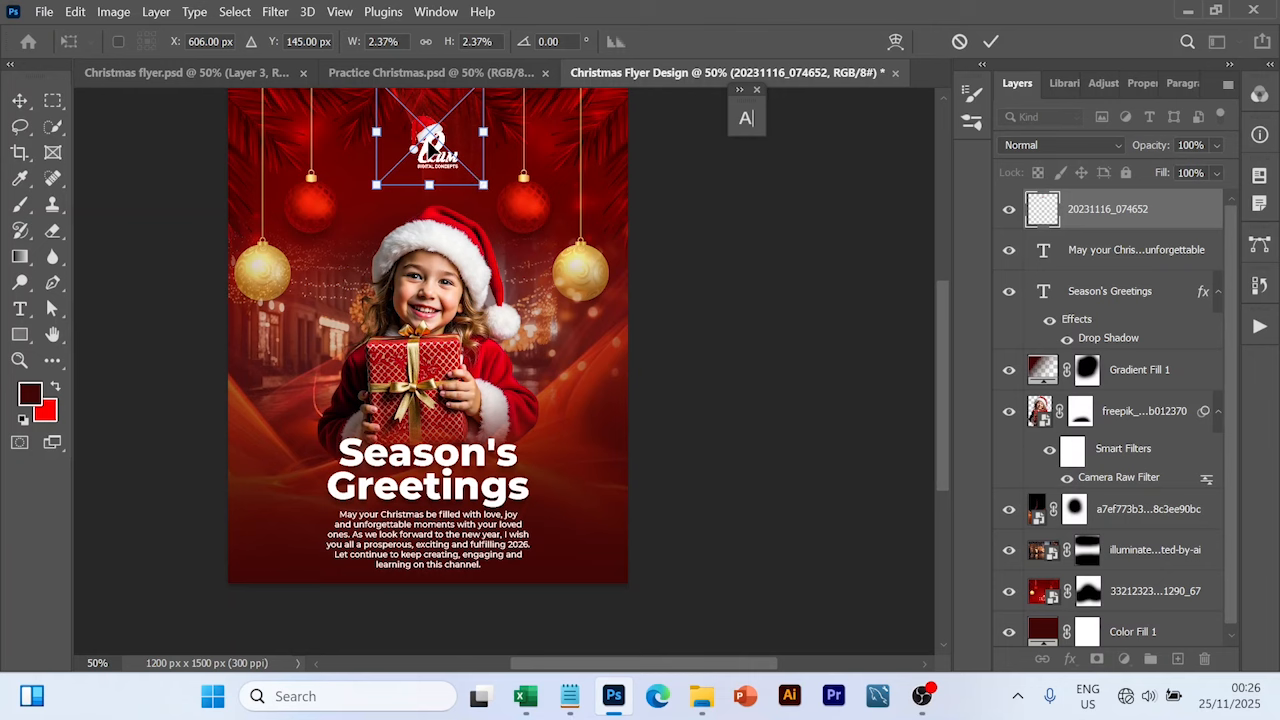
{"action": "left_click_drag", "start_coordinate": [431, 125], "coordinate": [431, 148]}
{"action": "left_click", "coordinate": [990, 41]}
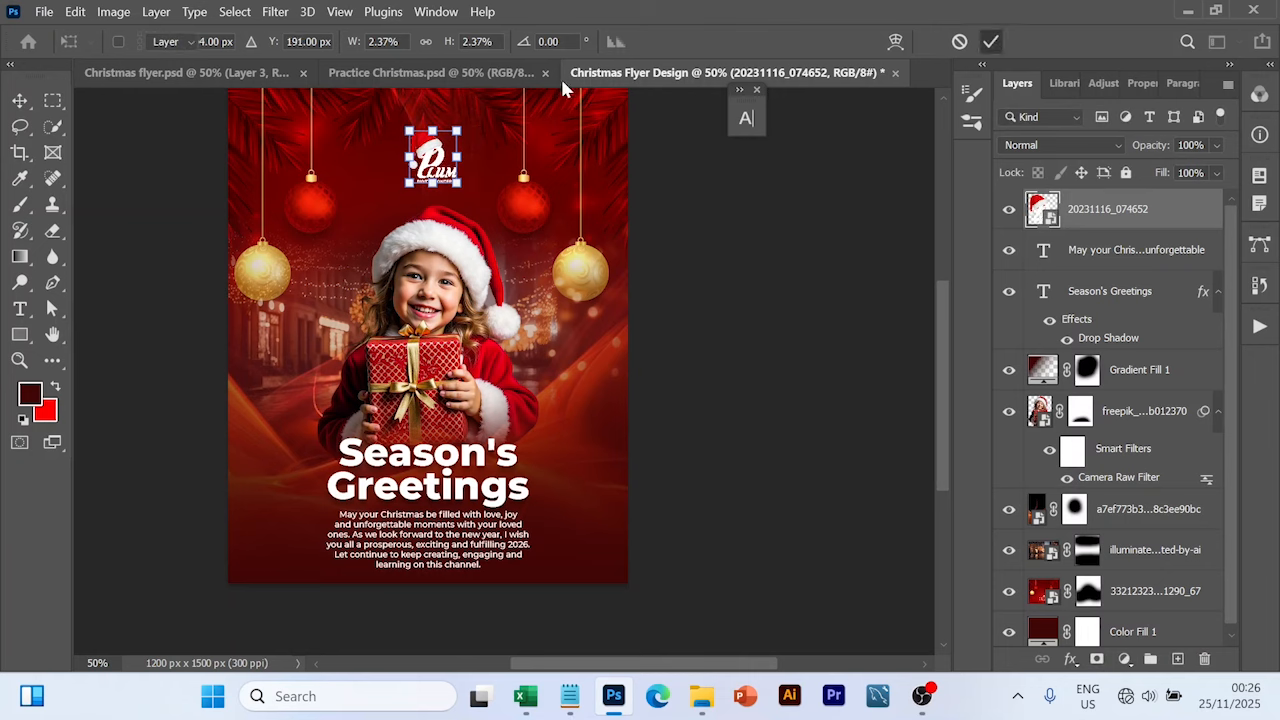
Step: Commit the logo placement and copy the heading's drop shadow effect onto the logo layer
{"action": "left_click", "coordinate": [740, 380]}
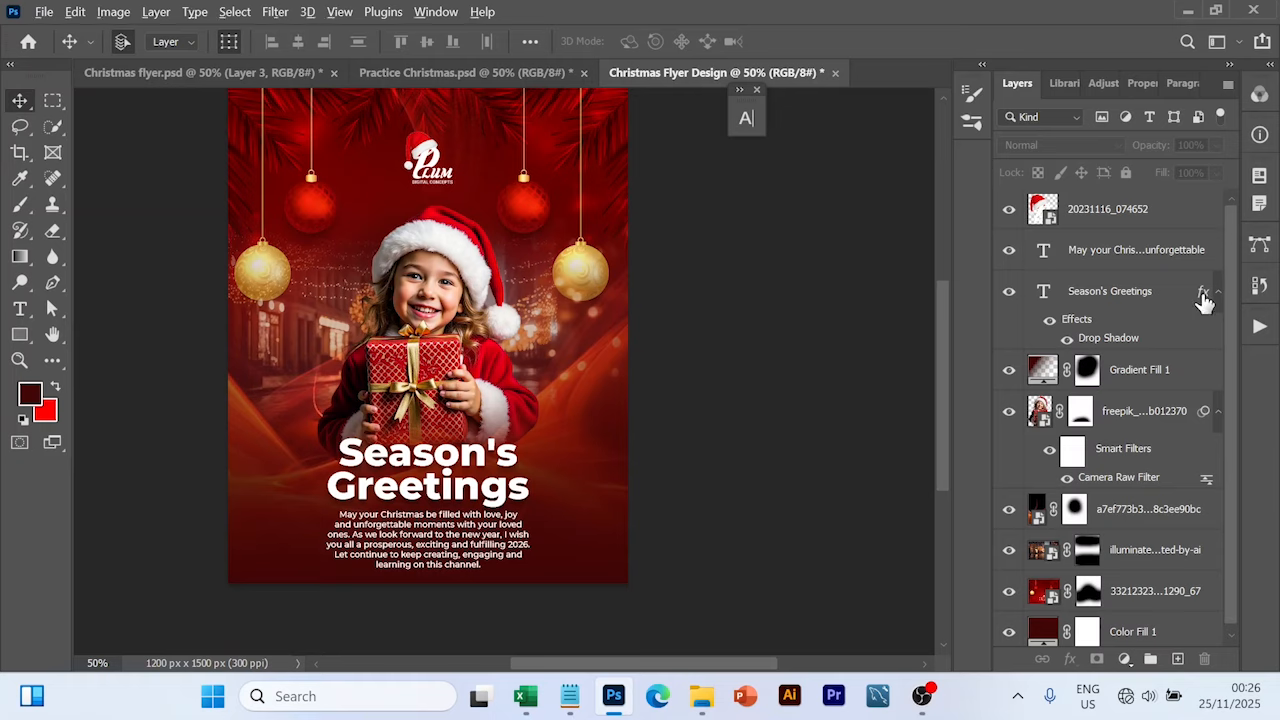
{"action": "left_click_drag", "start_coordinate": [1204, 300], "coordinate": [1178, 228]}
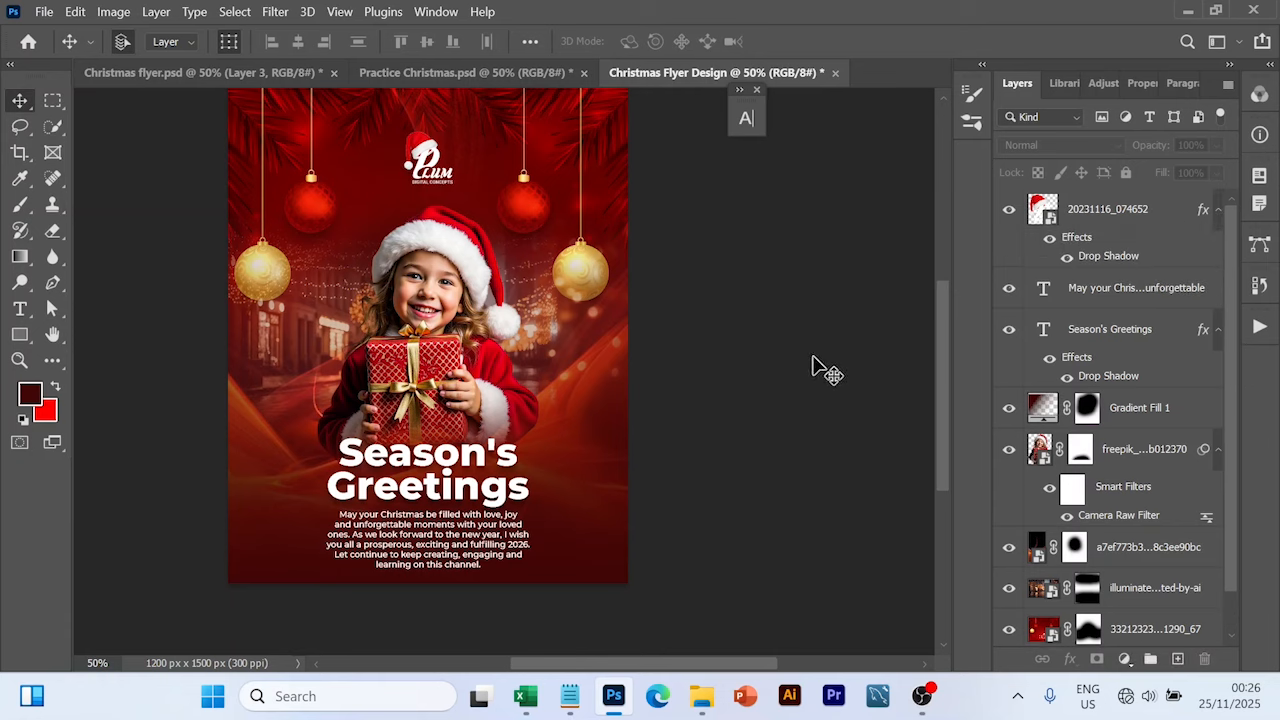
Step: Add a new empty layer above the logo layer and make red ff0000 the foreground colour
{"action": "left_click", "coordinate": [1168, 230]}
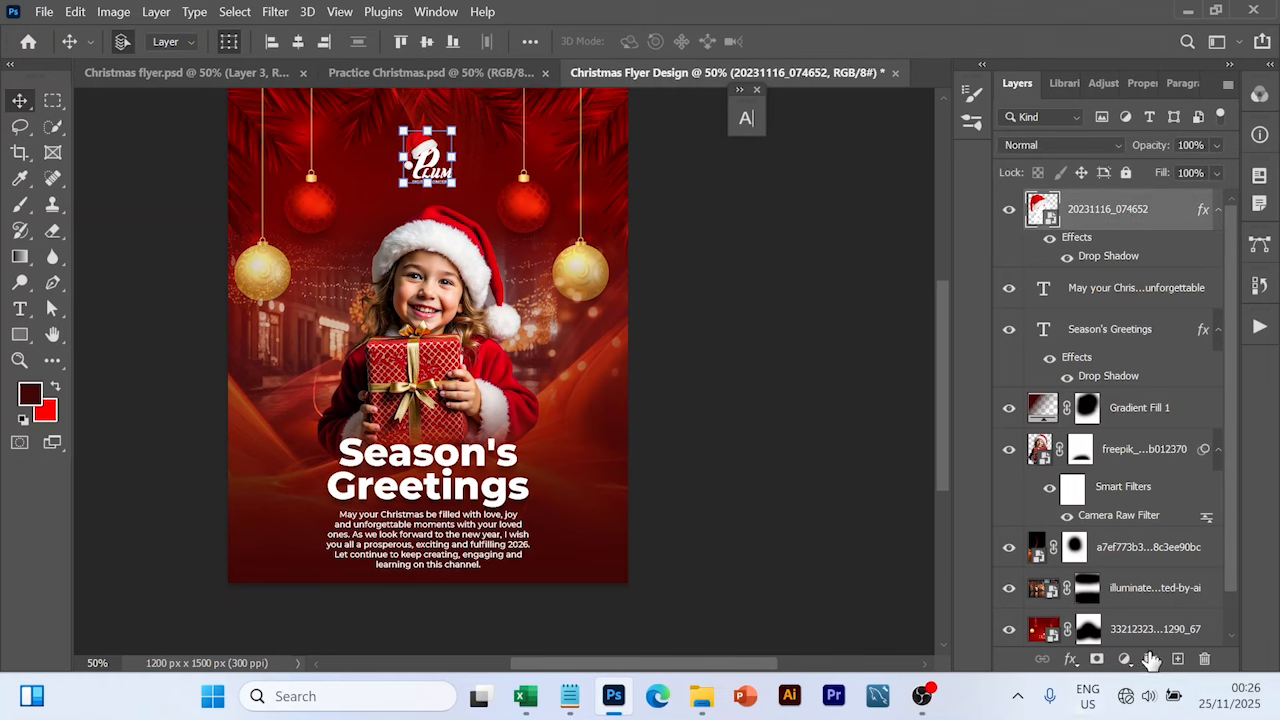
{"action": "left_click", "coordinate": [1178, 659]}
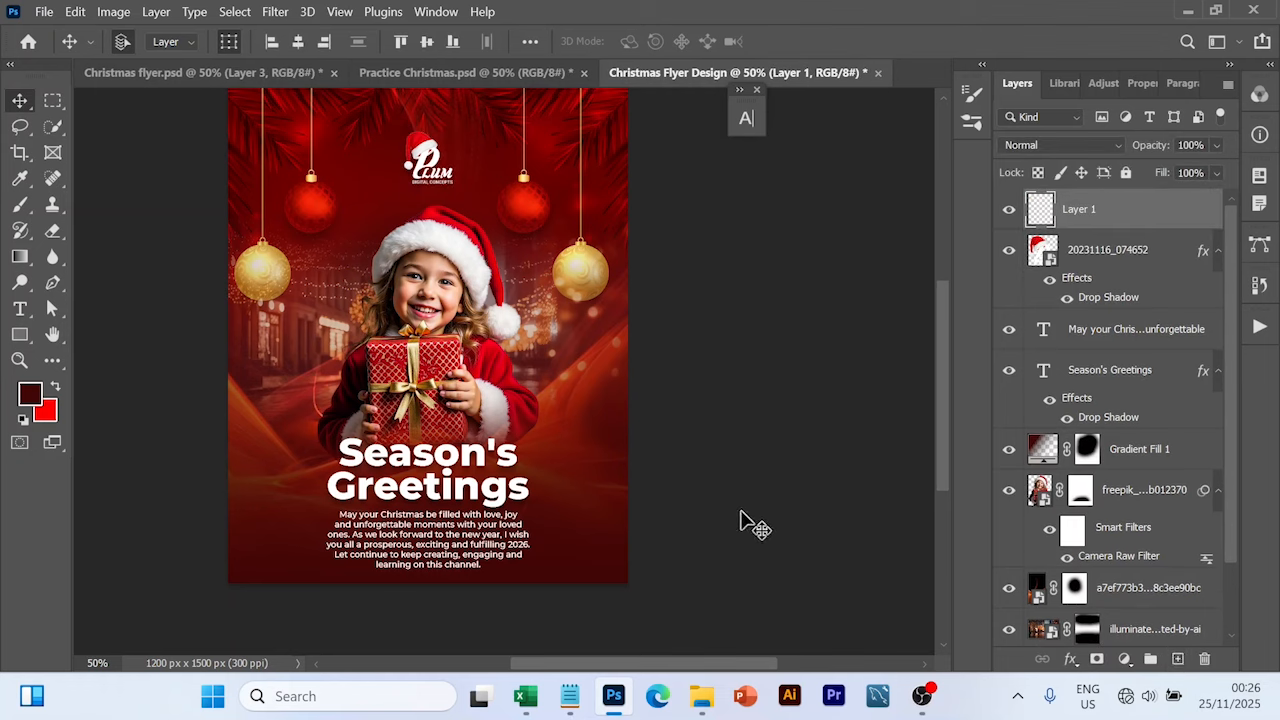
{"action": "left_click", "coordinate": [58, 390]}
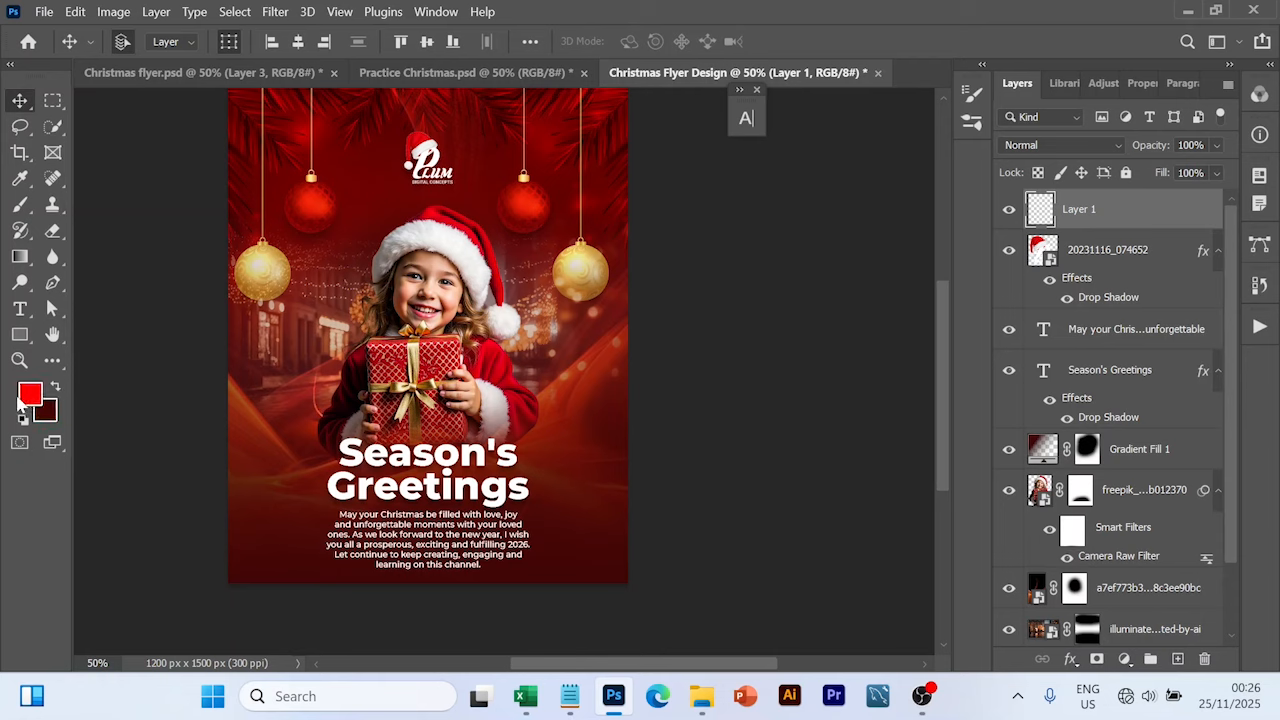
{"action": "left_click", "coordinate": [30, 396]}
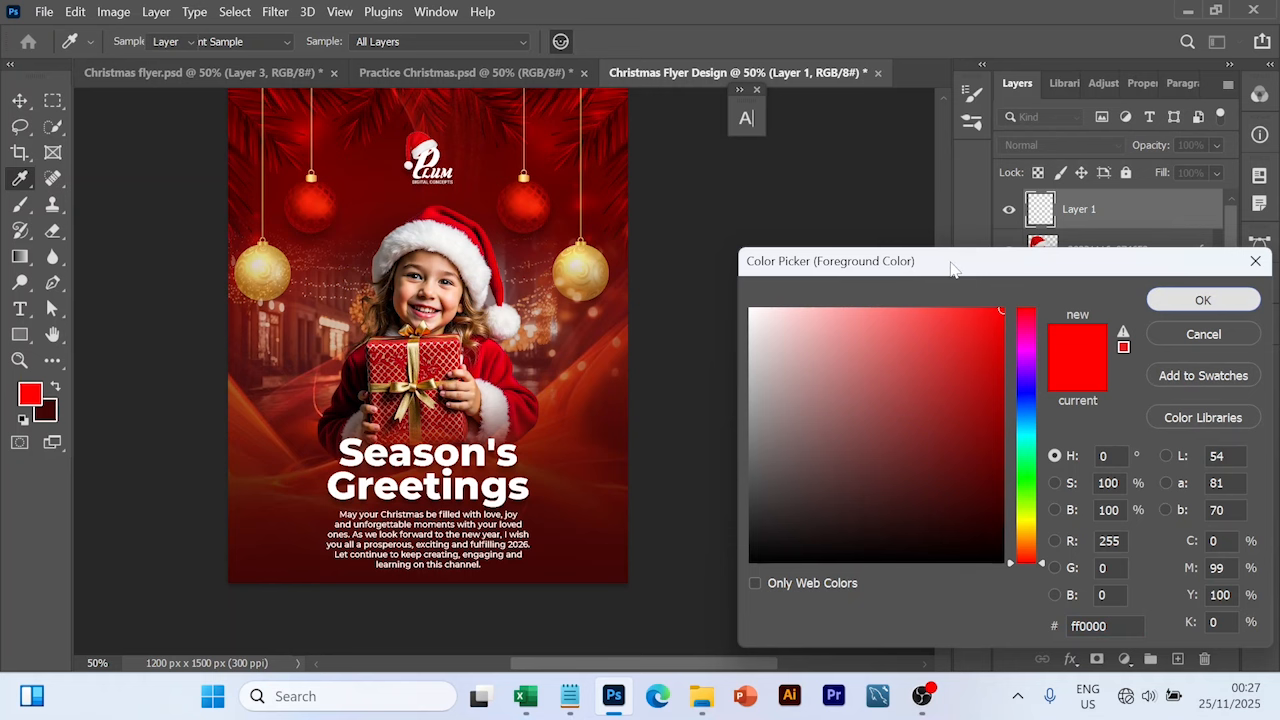
{"action": "left_click", "coordinate": [1233, 301]}
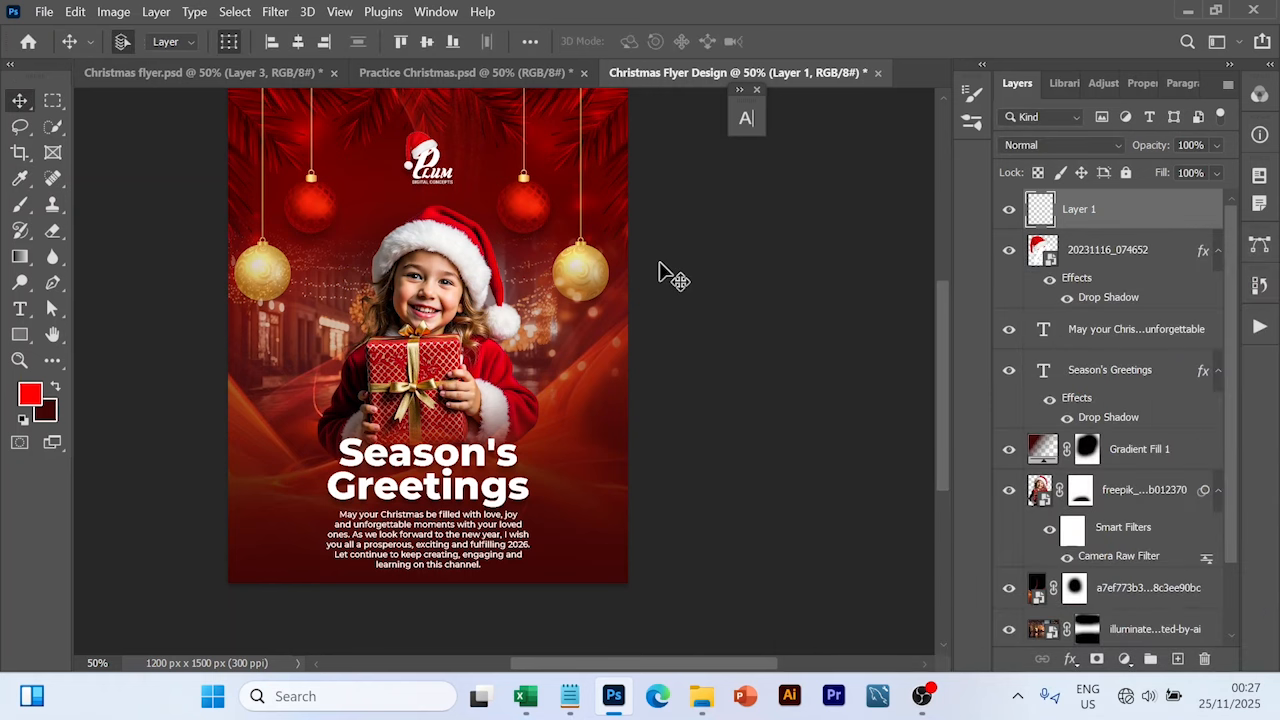
Step: Paint soft red glows at both upper side edges of the flyer with a 600 px brush, redoing the left one farther outside the canvas
{"action": "key", "text": "b"}
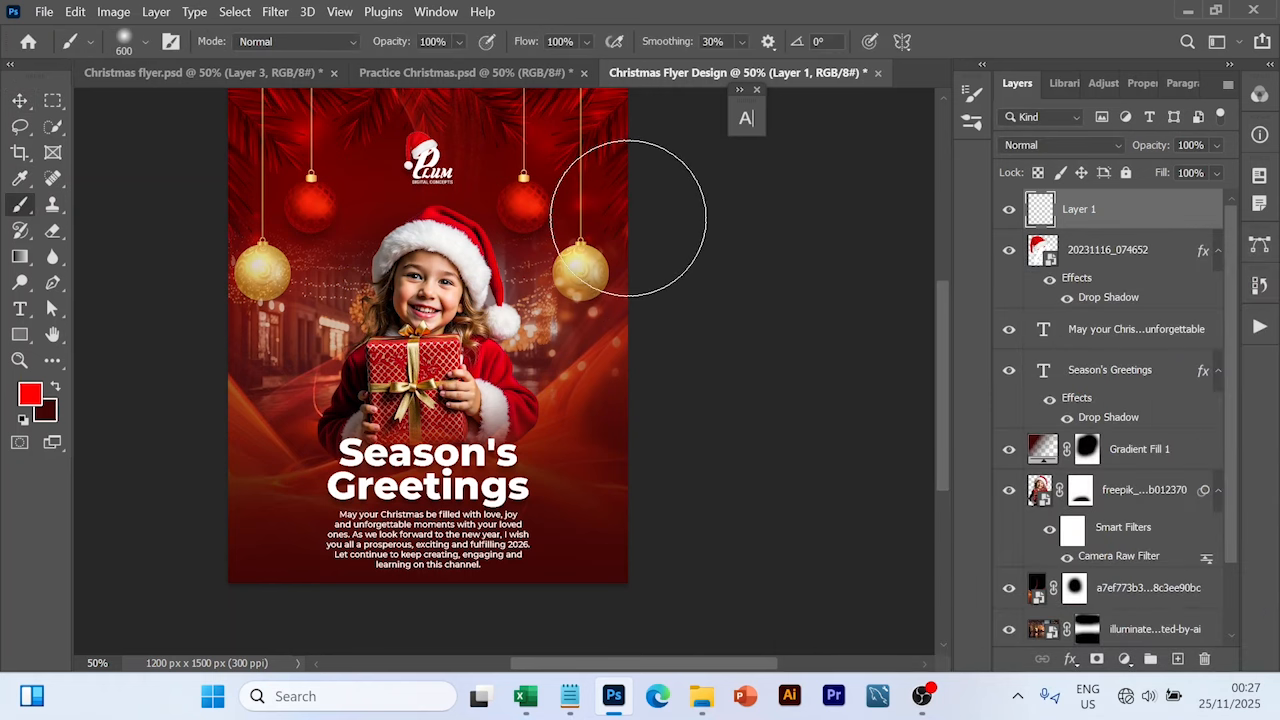
{"action": "left_click", "coordinate": [658, 199]}
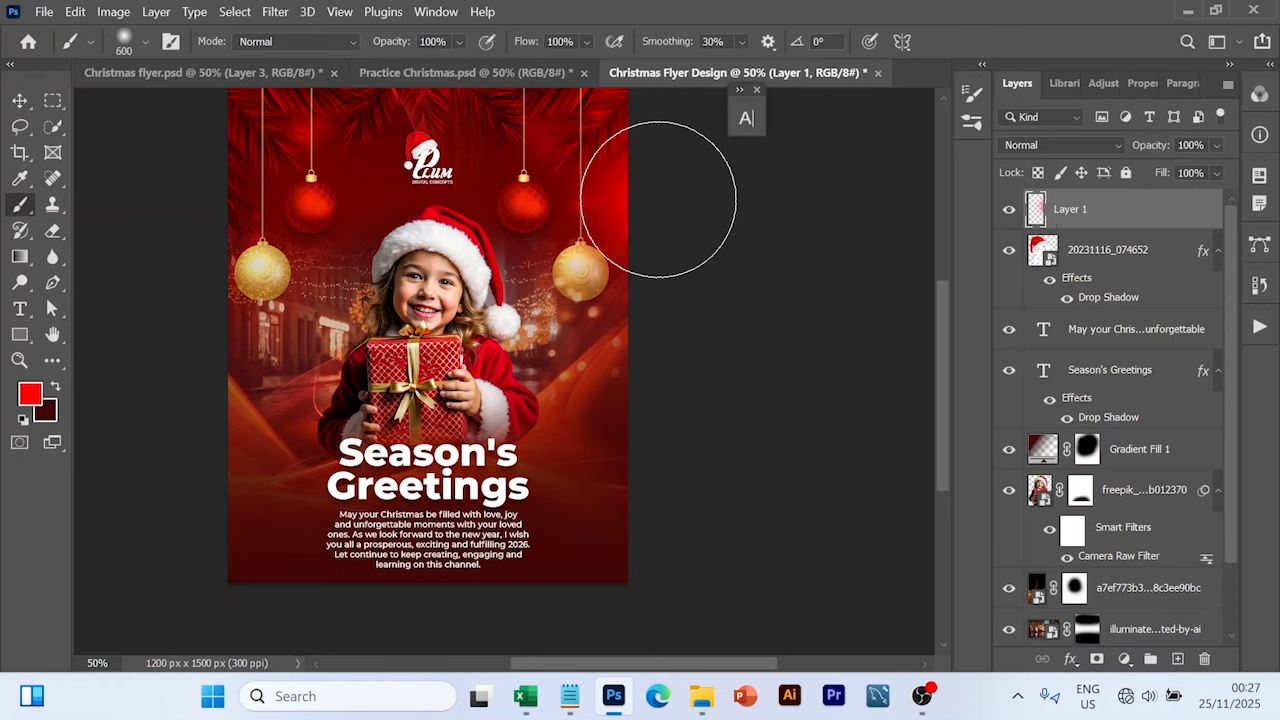
{"action": "left_click", "coordinate": [214, 203]}
{"action": "left_click", "coordinate": [214, 203]}
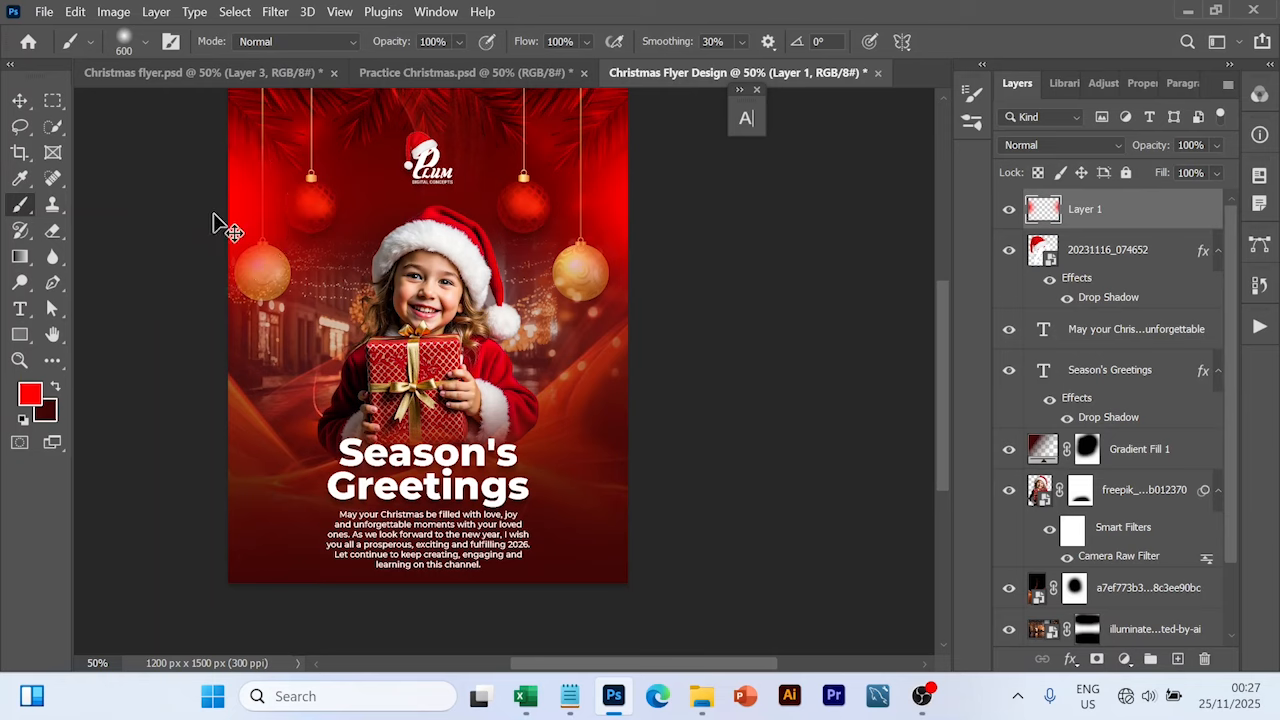
{"action": "key", "text": "ctrl+z"}
{"action": "key", "text": "ctrl+z"}
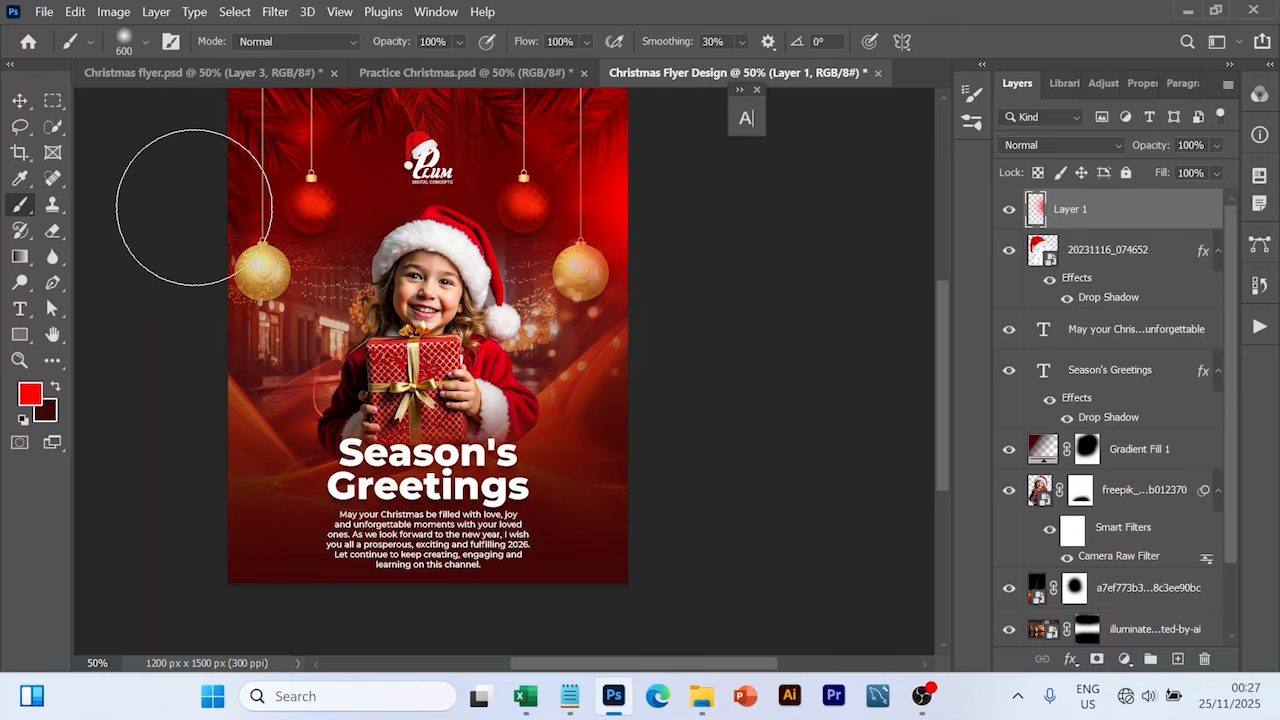
{"action": "left_click", "coordinate": [183, 200]}
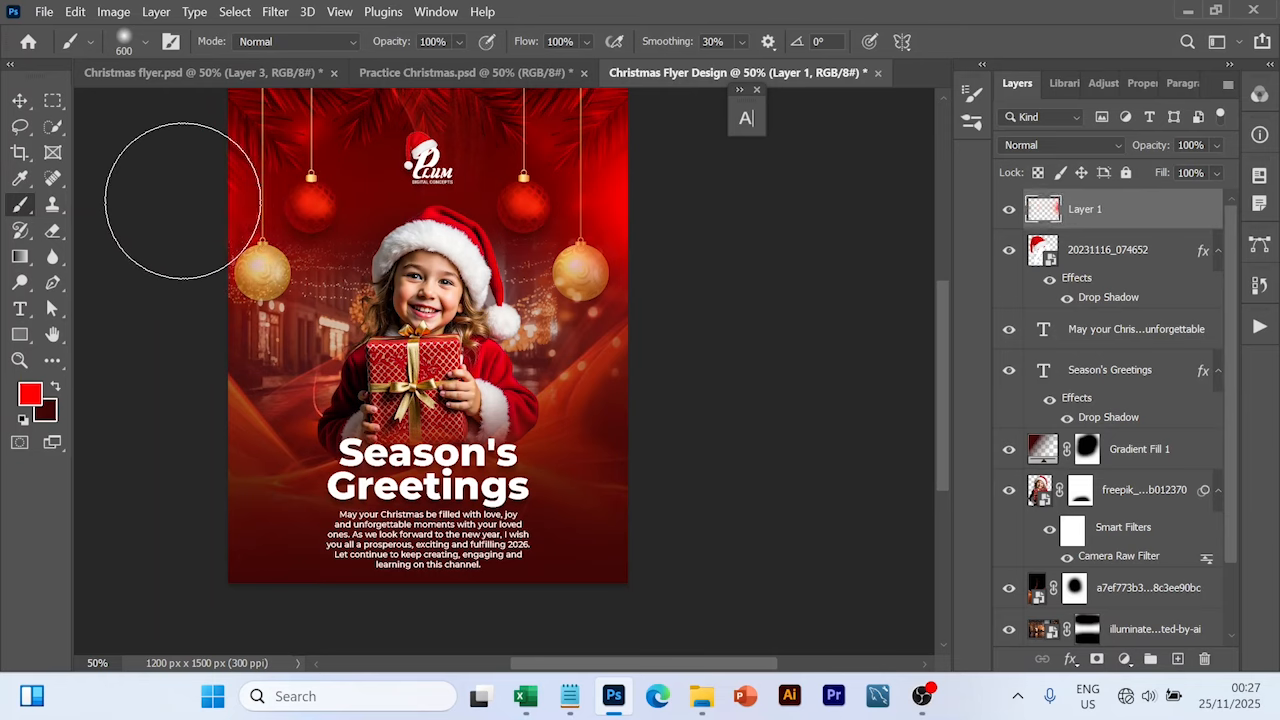
{"action": "key", "text": "v"}
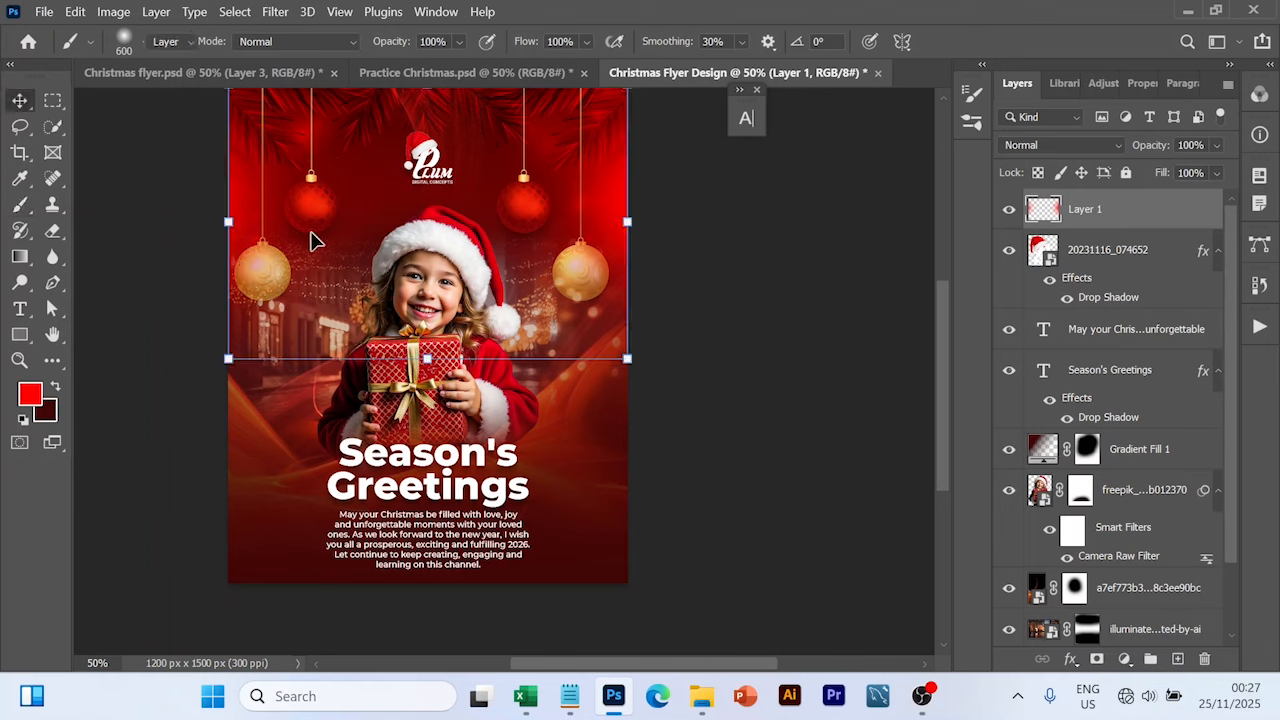
Step: Set the red glow layer's blend mode to Linear Dodge (Add) and deselect the layer
{"action": "left_click", "coordinate": [1117, 146]}
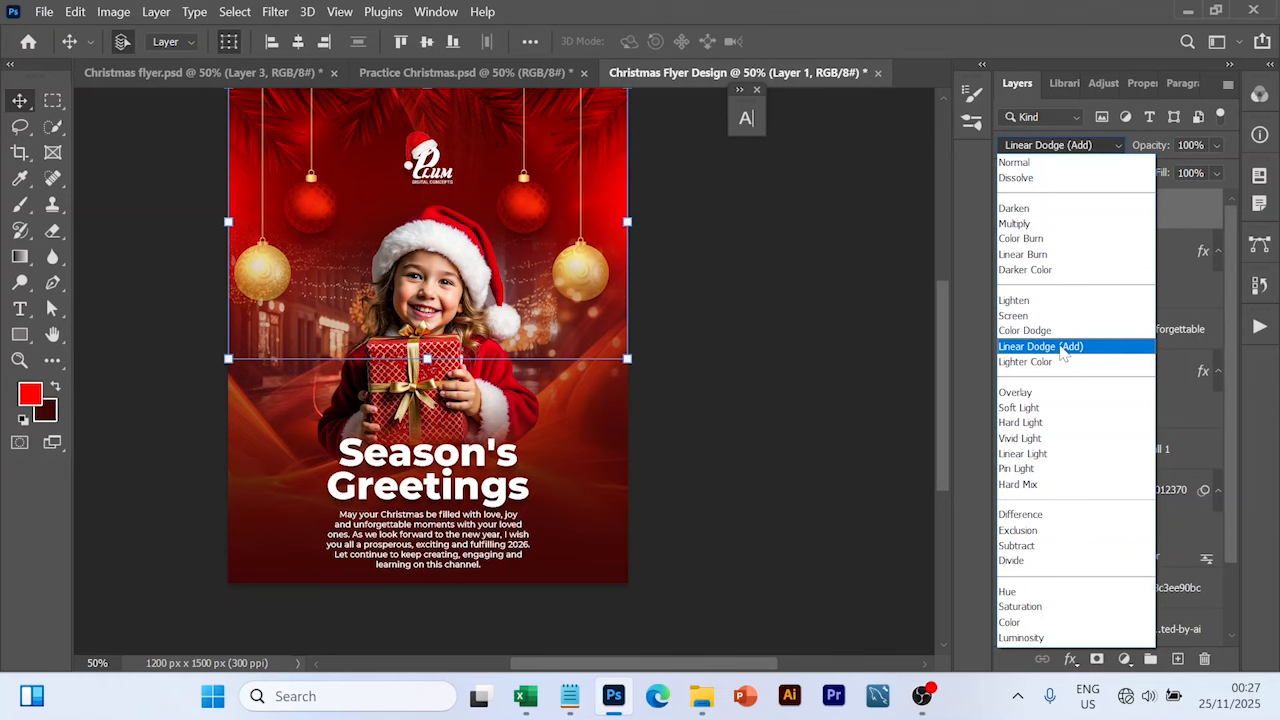
{"action": "left_click", "coordinate": [1063, 347]}
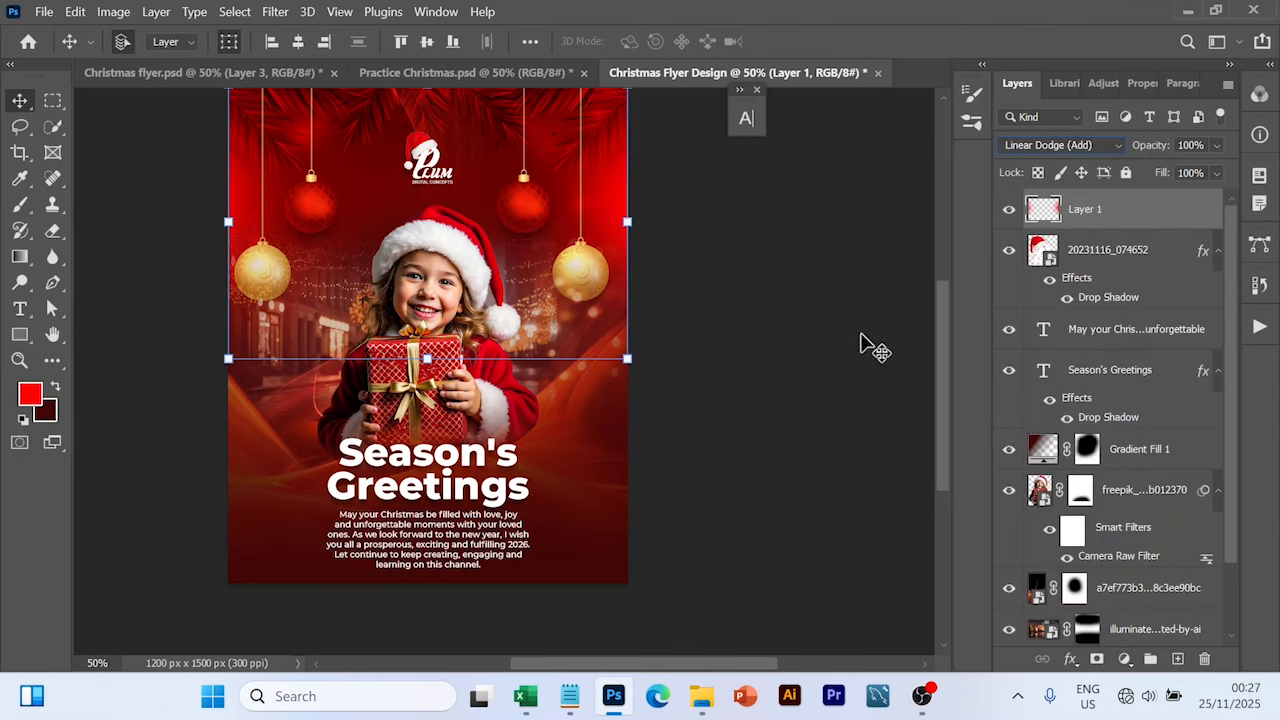
{"action": "key", "text": "ctrl+z"}
{"action": "left_click", "coordinate": [817, 338]}
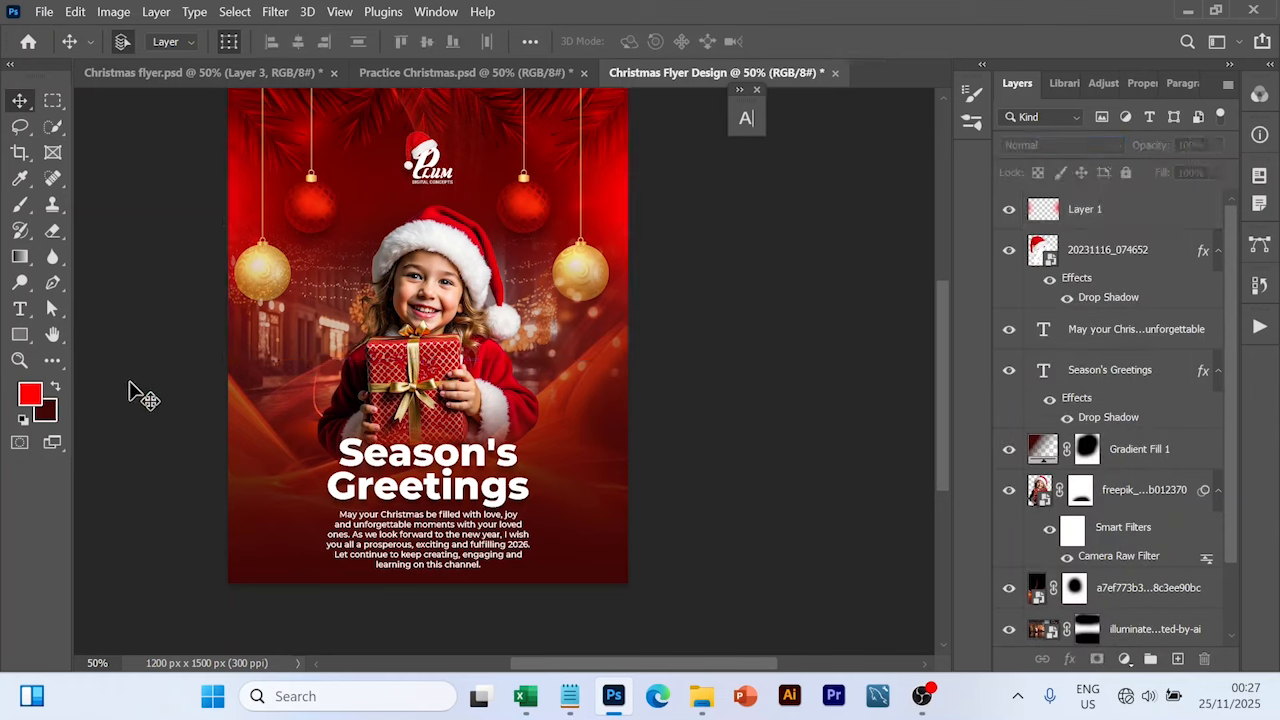
Step: Add another layer on top and paint soft dark maroon shading along both lower side edges with the 600 px brush
{"action": "left_click", "coordinate": [57, 388]}
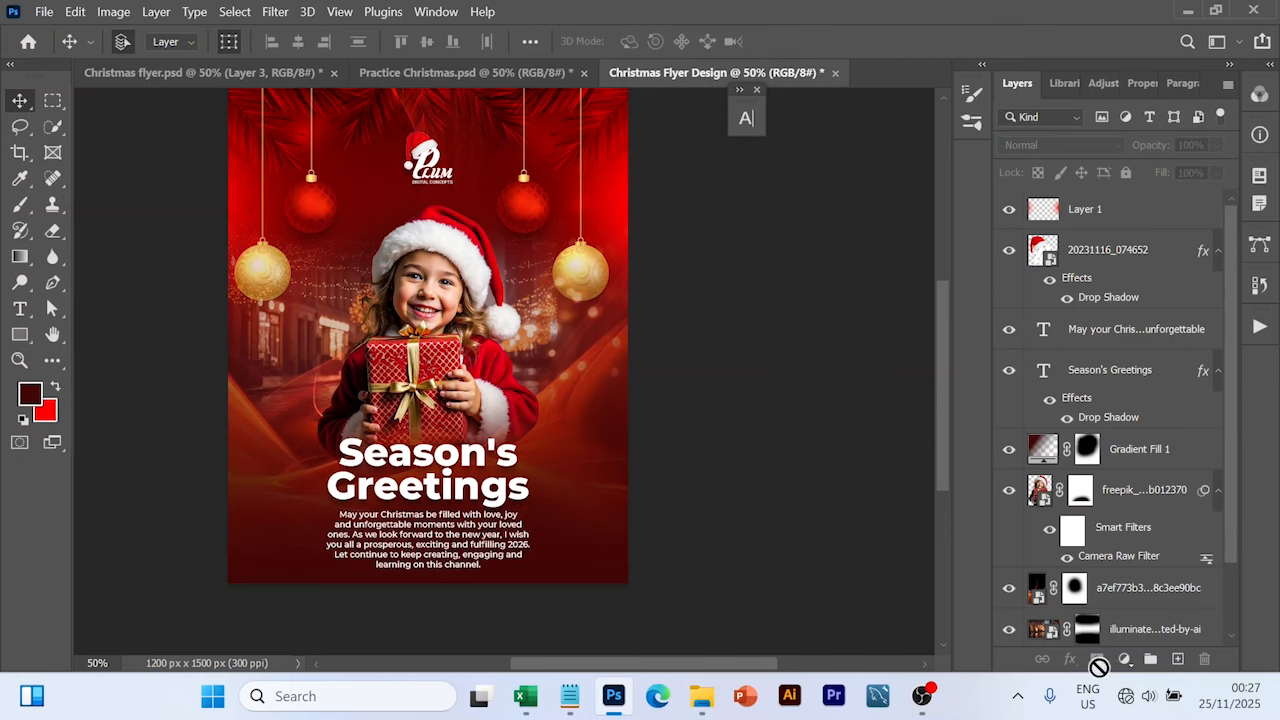
{"action": "left_click", "coordinate": [1177, 659]}
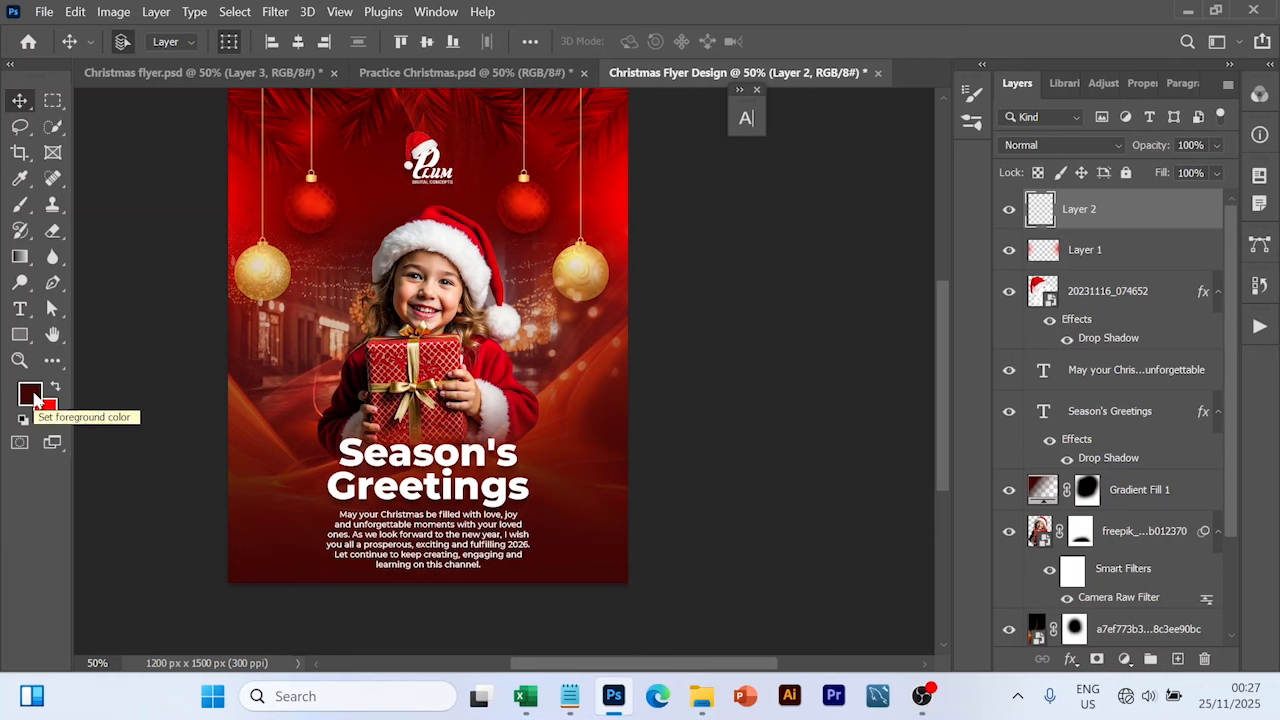
{"action": "key", "text": "b"}
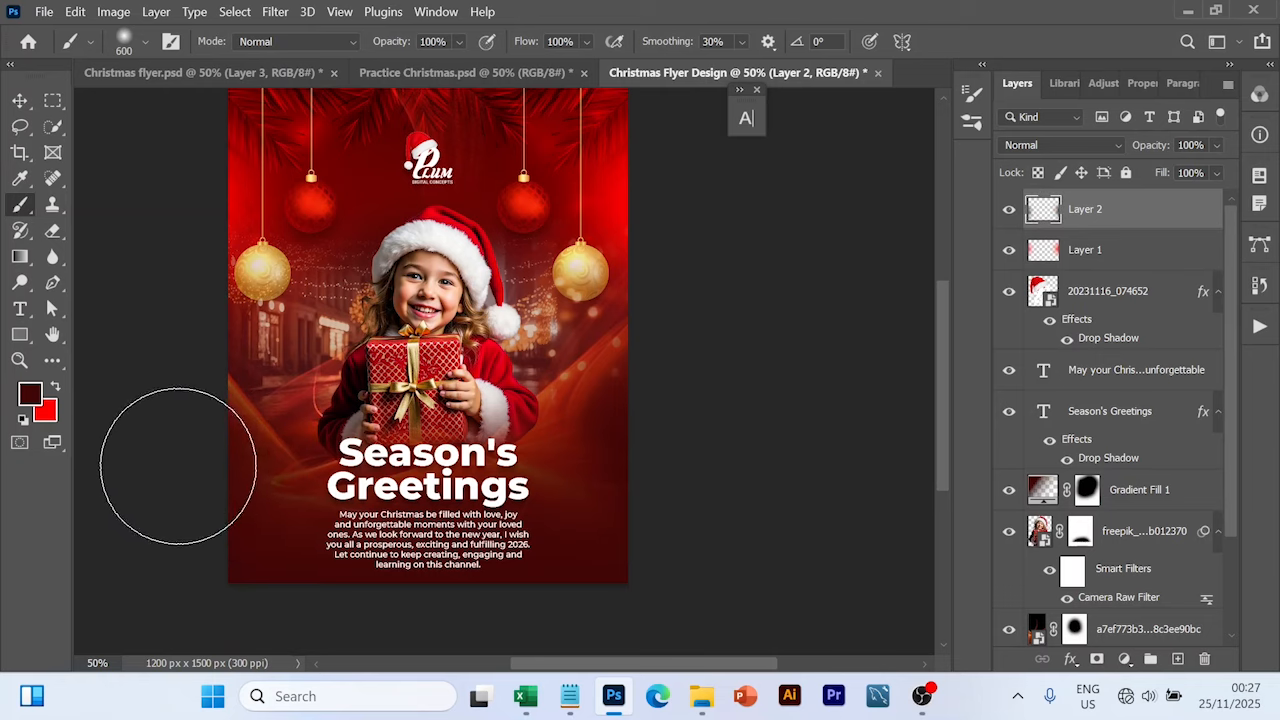
{"action": "key", "text": "v"}
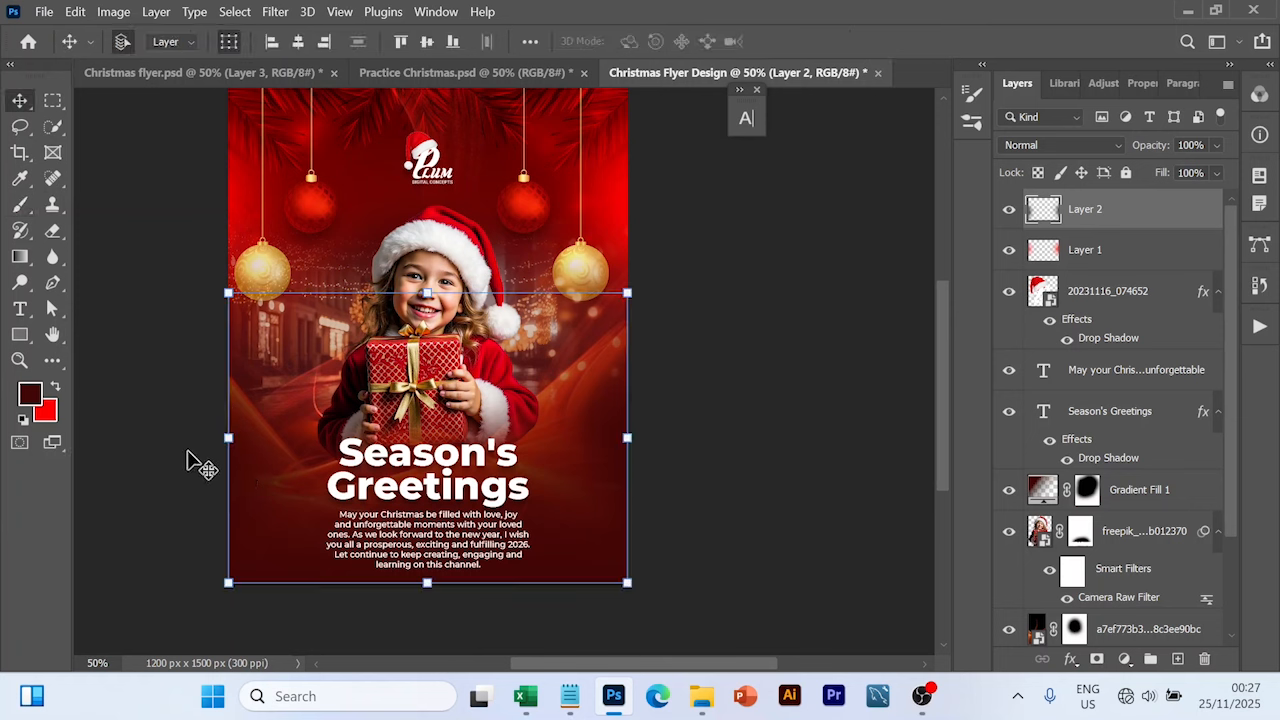
Step: Set the dark shading layer to Multiply at 78% opacity and deselect it
{"action": "left_click", "coordinate": [1118, 150]}
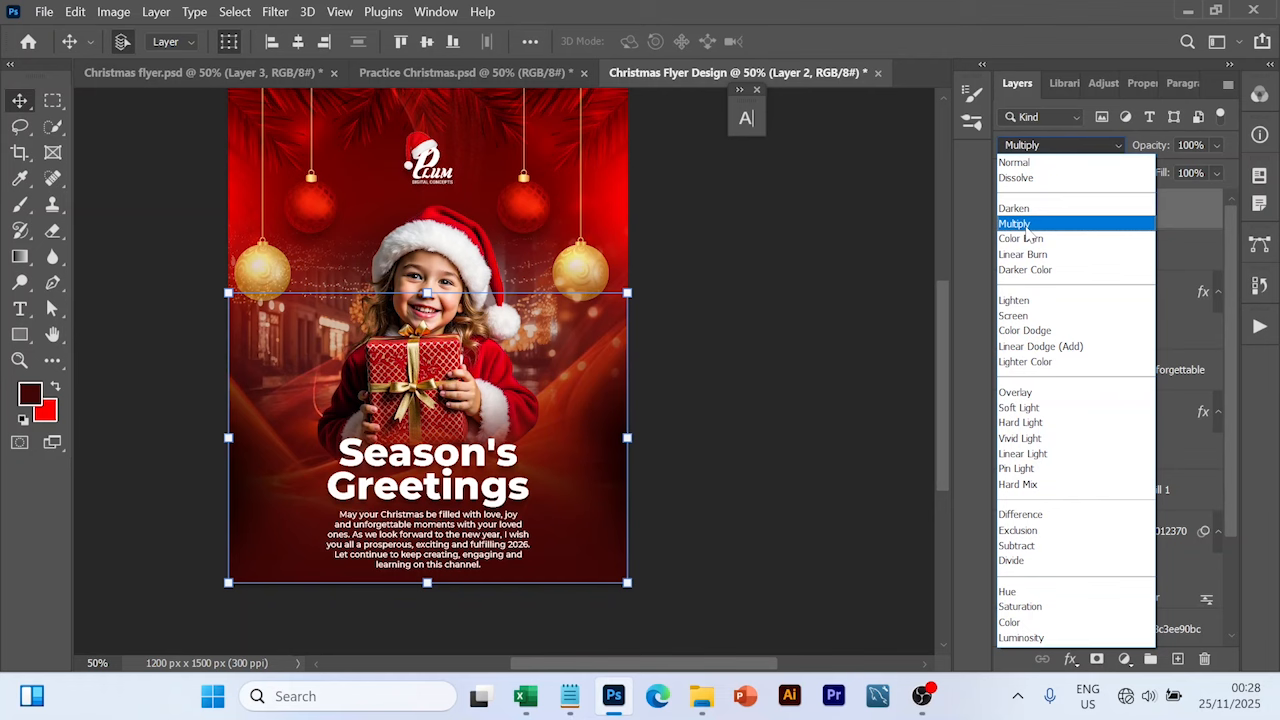
{"action": "left_click", "coordinate": [1015, 223]}
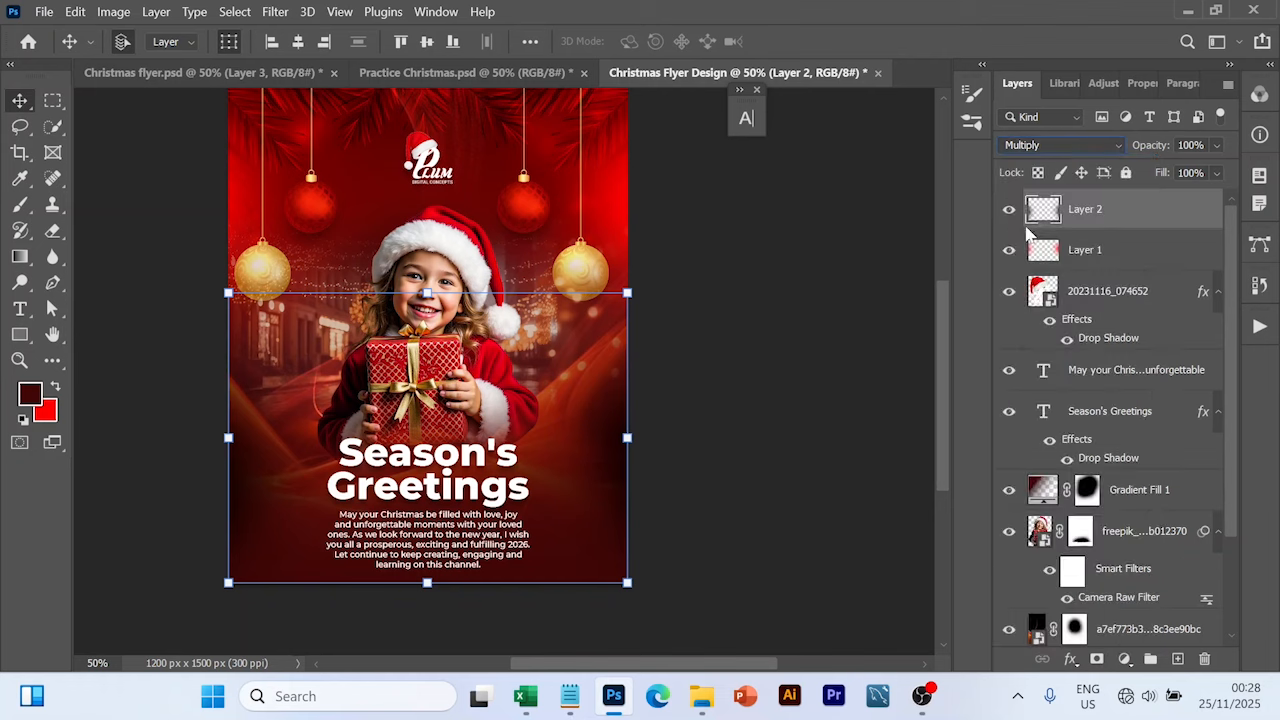
{"action": "left_click", "coordinate": [1216, 172]}
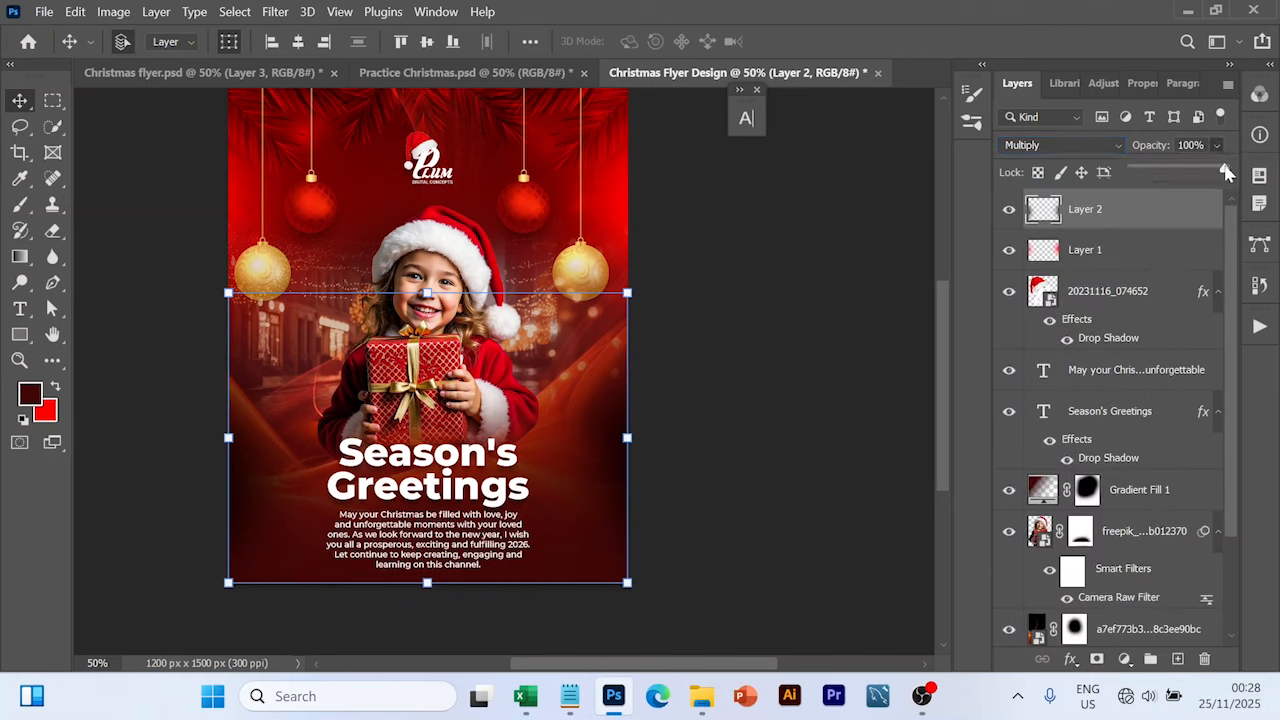
{"action": "left_click_drag", "start_coordinate": [1226, 172], "coordinate": [1206, 176]}
{"action": "left_click", "coordinate": [871, 289]}
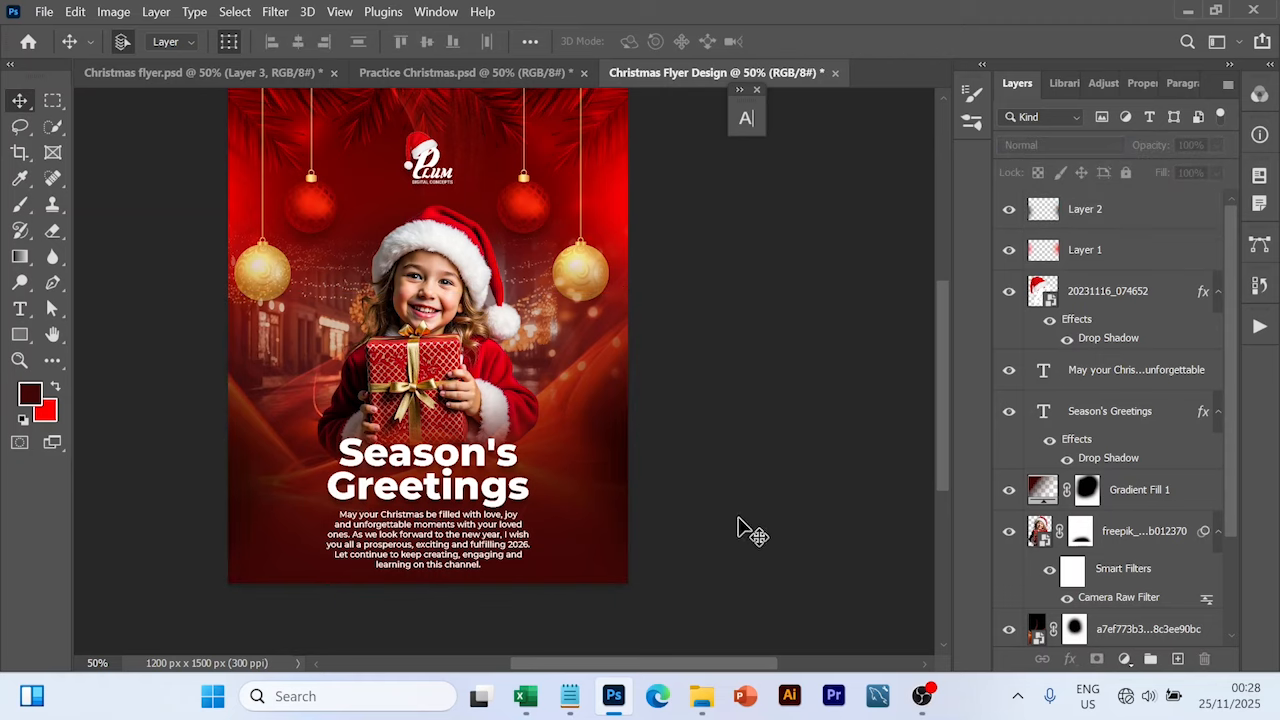
Step: Add a Color Balance adjustment above the dark shading layer, shifting midtones towards red, with Magenta-Green +10 and Yellow-Blue -7
{"action": "left_click", "coordinate": [1088, 212]}
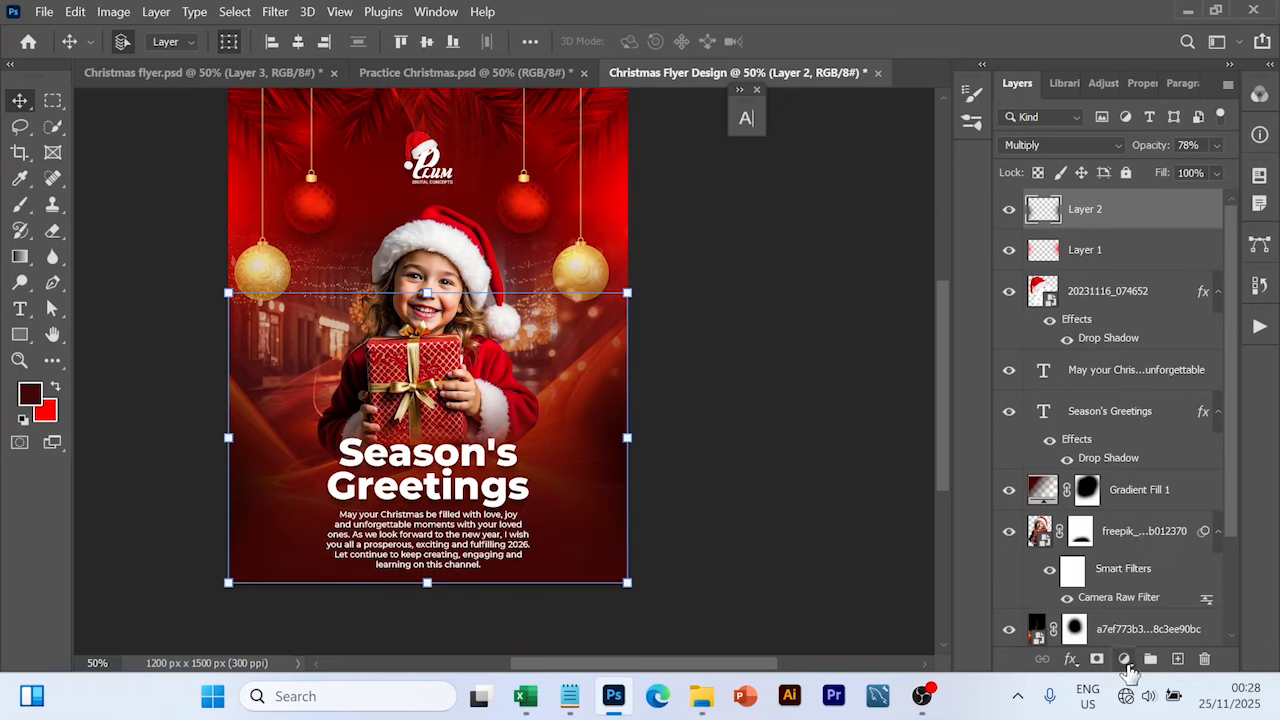
{"action": "left_click", "coordinate": [1125, 660]}
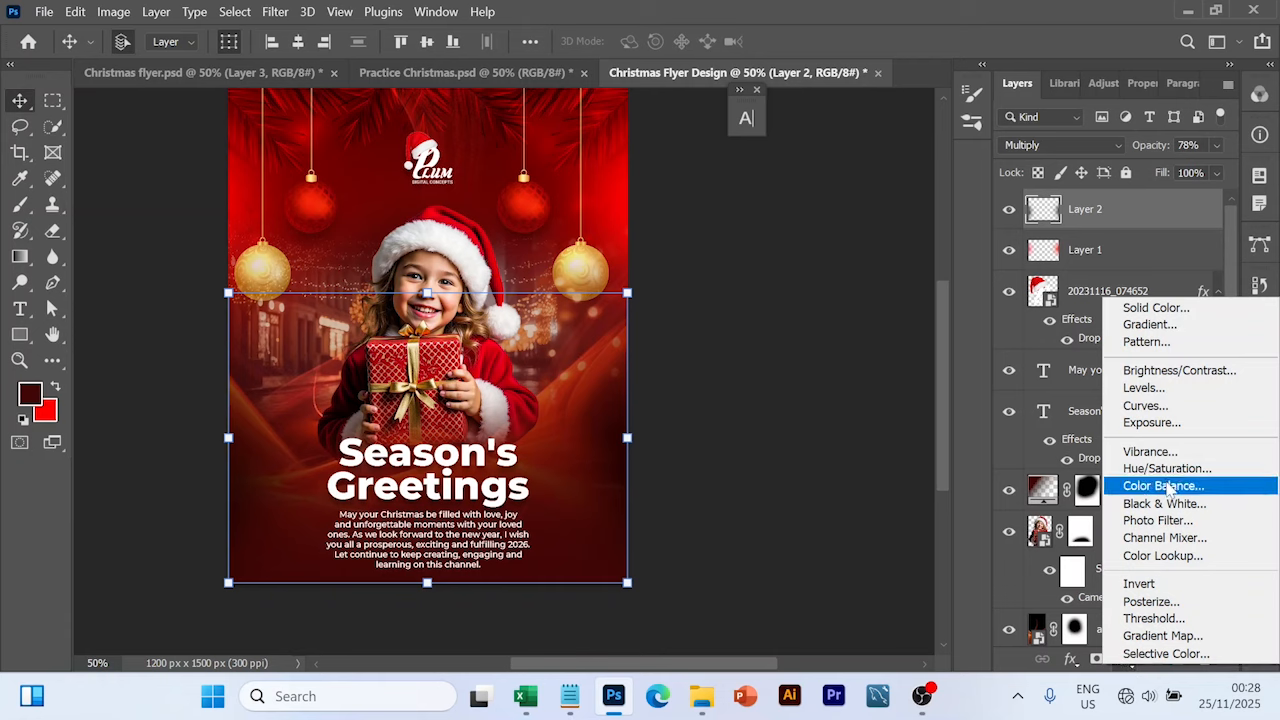
{"action": "left_click", "coordinate": [1166, 486]}
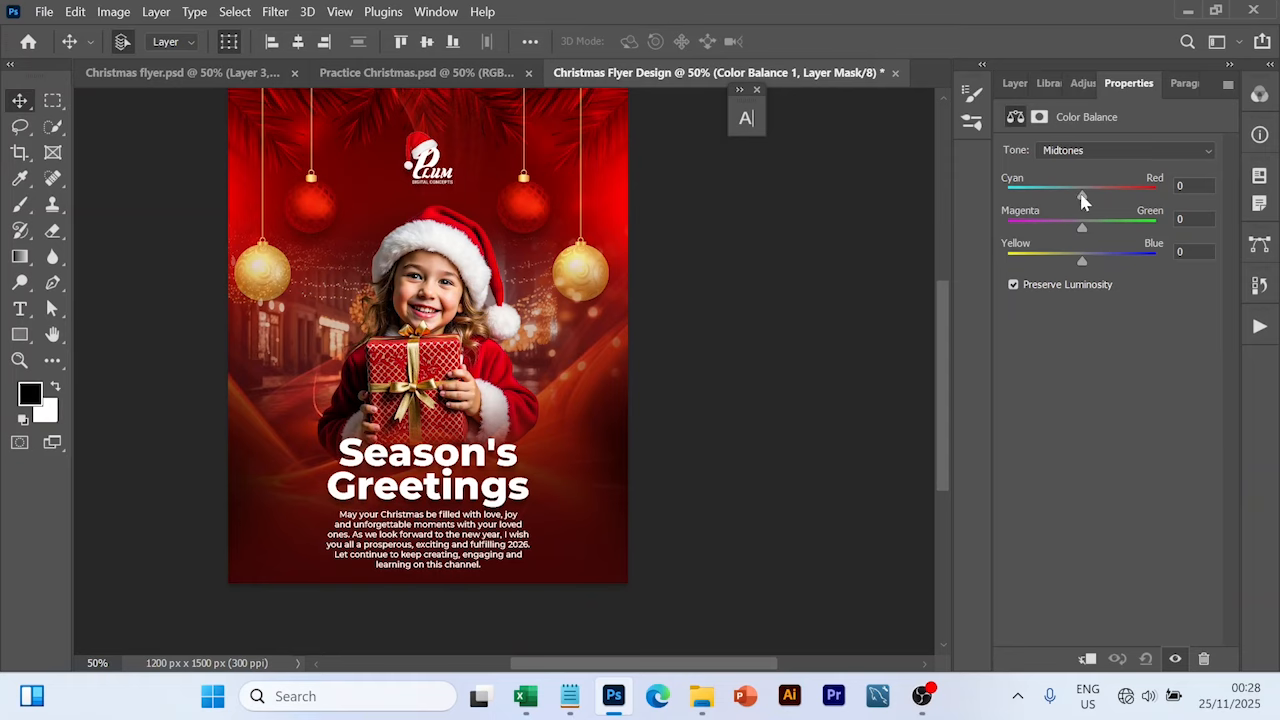
{"action": "left_click_drag", "start_coordinate": [1083, 193], "coordinate": [1101, 194]}
{"action": "left_click_drag", "start_coordinate": [1106, 202], "coordinate": [1092, 234]}
{"action": "left_click_drag", "start_coordinate": [1081, 257], "coordinate": [1076, 258]}
Step: Set the Color Balance highlights to Cyan-Red +15, Magenta-Green +2 and Yellow-Blue -3
{"action": "left_click", "coordinate": [1207, 151]}
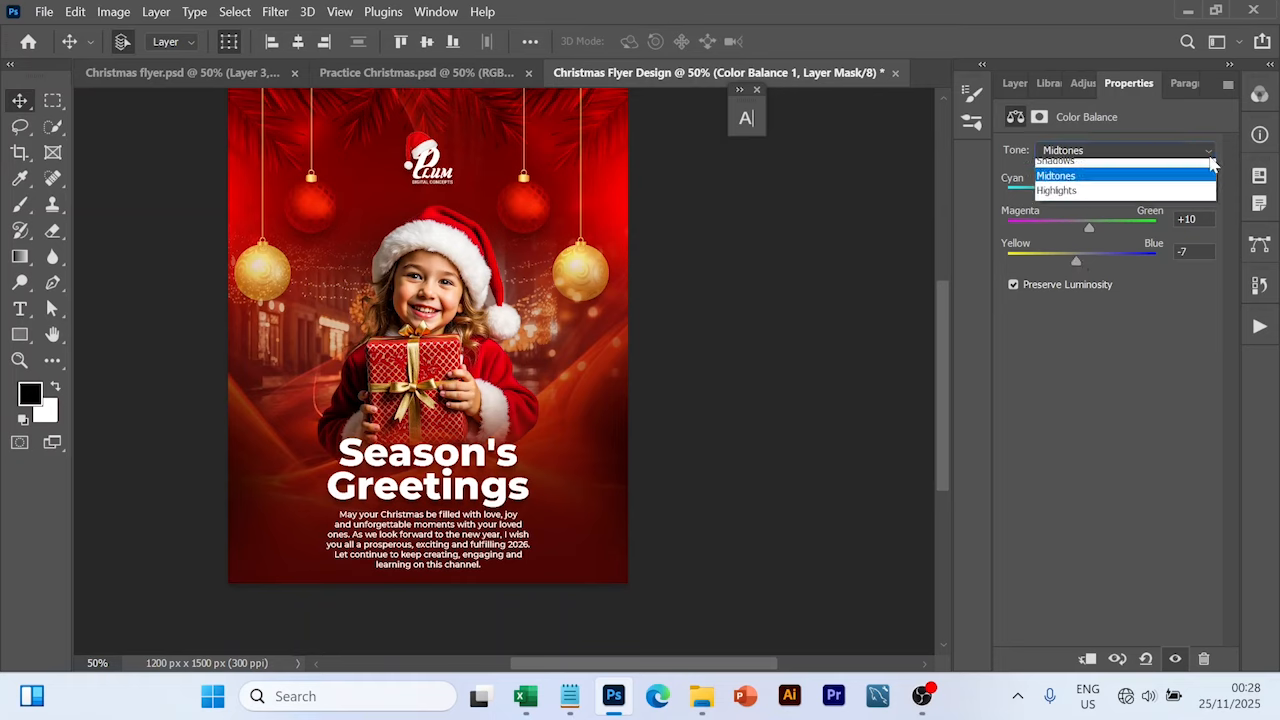
{"action": "left_click", "coordinate": [1150, 200]}
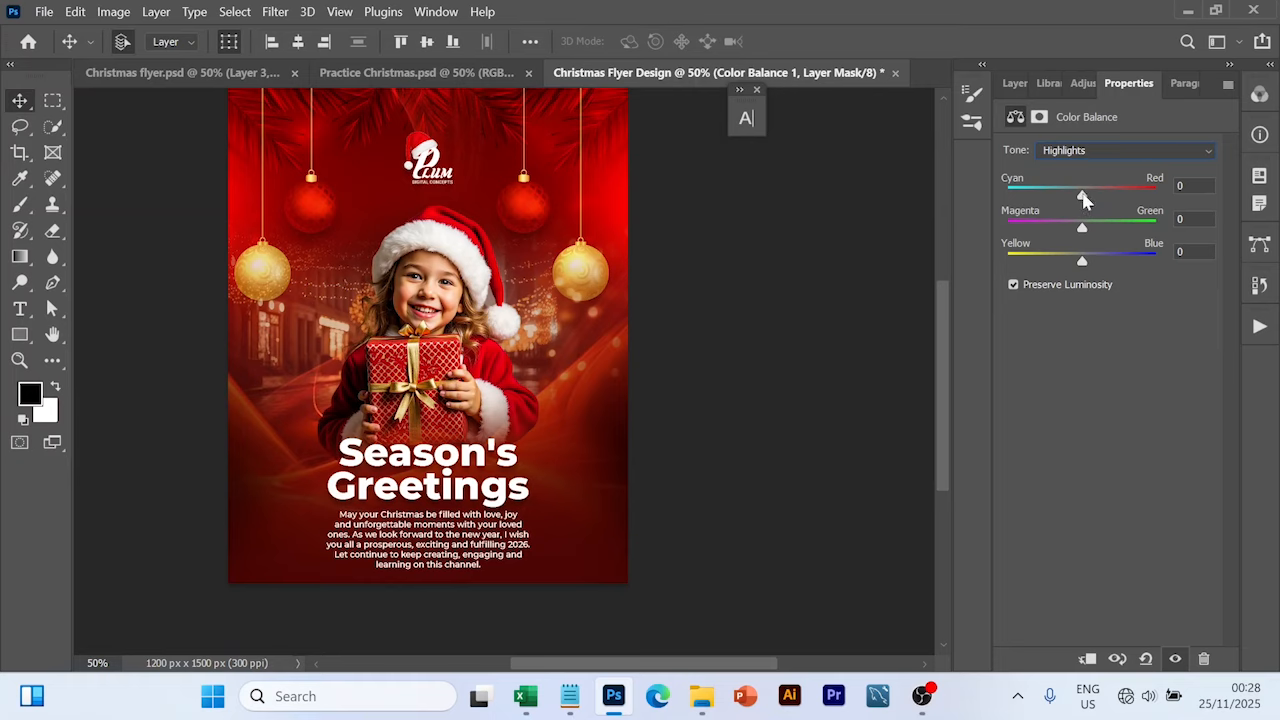
{"action": "mouse_move", "coordinate": [1085, 200]}
{"action": "left_mouse_down"}
{"action": "mouse_move", "coordinate": [1127, 200]}
{"action": "mouse_move", "coordinate": [1093, 197]}
{"action": "left_mouse_up"}
{"action": "left_click_drag", "start_coordinate": [1082, 229], "coordinate": [1090, 232]}
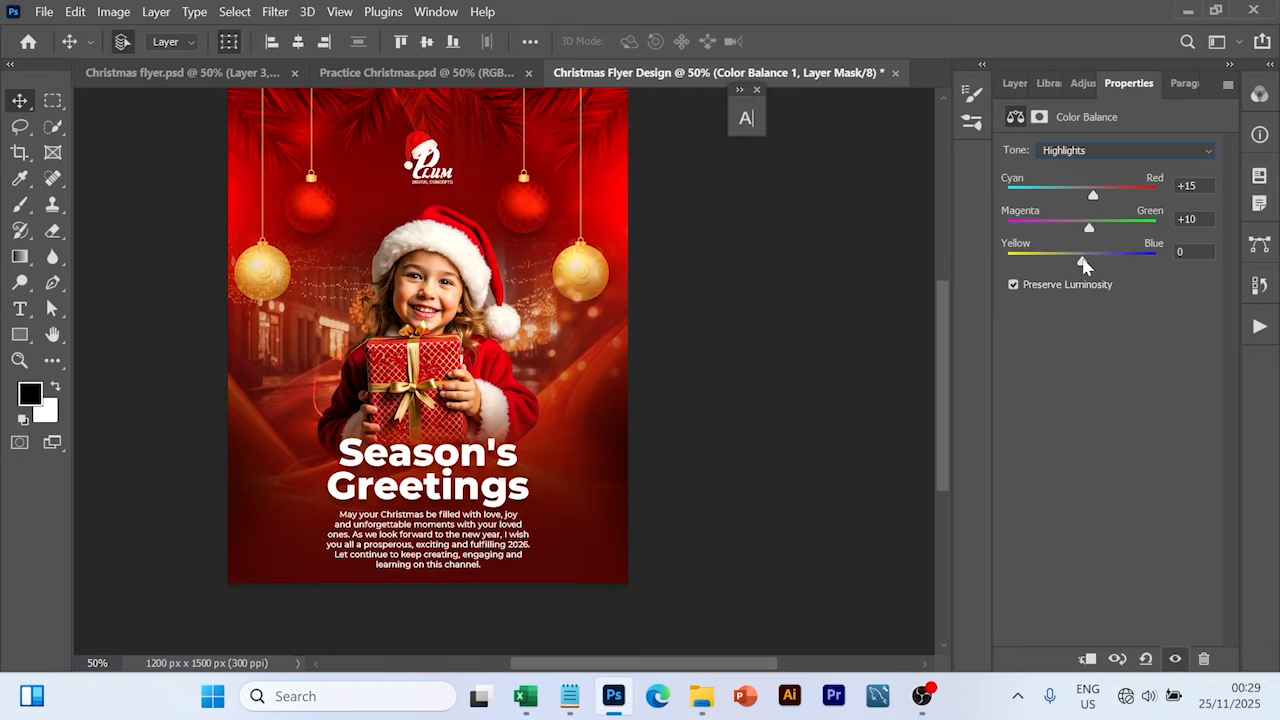
{"action": "left_click_drag", "start_coordinate": [1084, 260], "coordinate": [1080, 265]}
{"action": "left_click_drag", "start_coordinate": [1090, 229], "coordinate": [1085, 233]}
Step: Set the Color Balance shadows to Cyan-Red +10, fine-tune the other two colour sliders, and deselect the adjustment
{"action": "left_click", "coordinate": [1190, 153]}
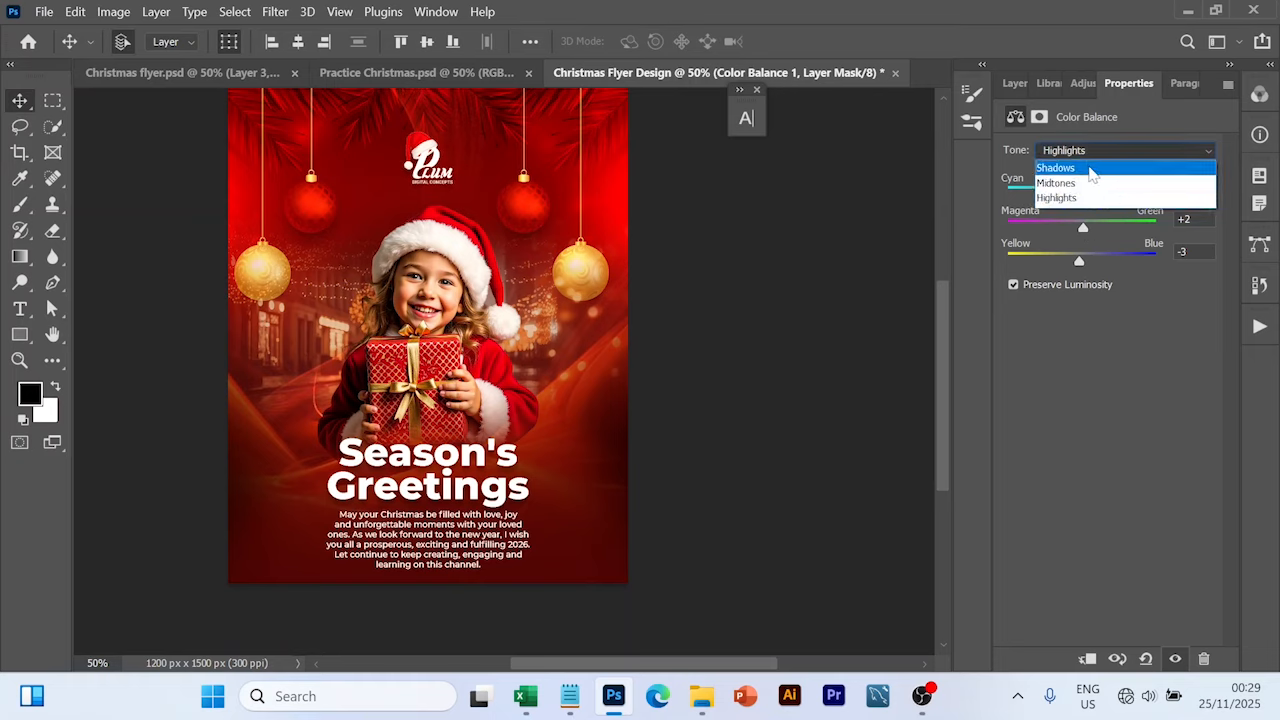
{"action": "left_click", "coordinate": [1093, 170]}
{"action": "left_click_drag", "start_coordinate": [1081, 194], "coordinate": [1089, 194]}
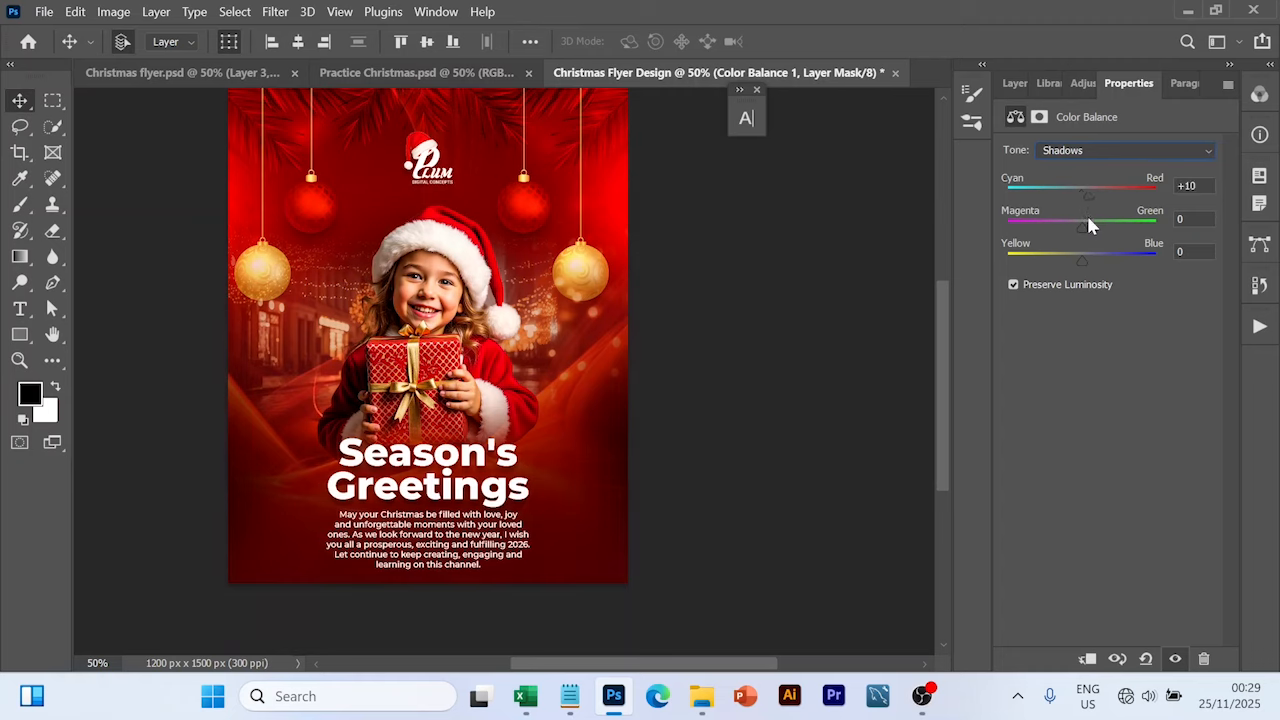
{"action": "left_click", "coordinate": [1088, 228]}
{"action": "left_click_drag", "start_coordinate": [1084, 263], "coordinate": [1082, 263]}
{"action": "left_click", "coordinate": [814, 309]}
Step: Stamp all visible layers into a new merged layer above the Color Balance adjustment
{"action": "left_click", "coordinate": [1015, 86]}
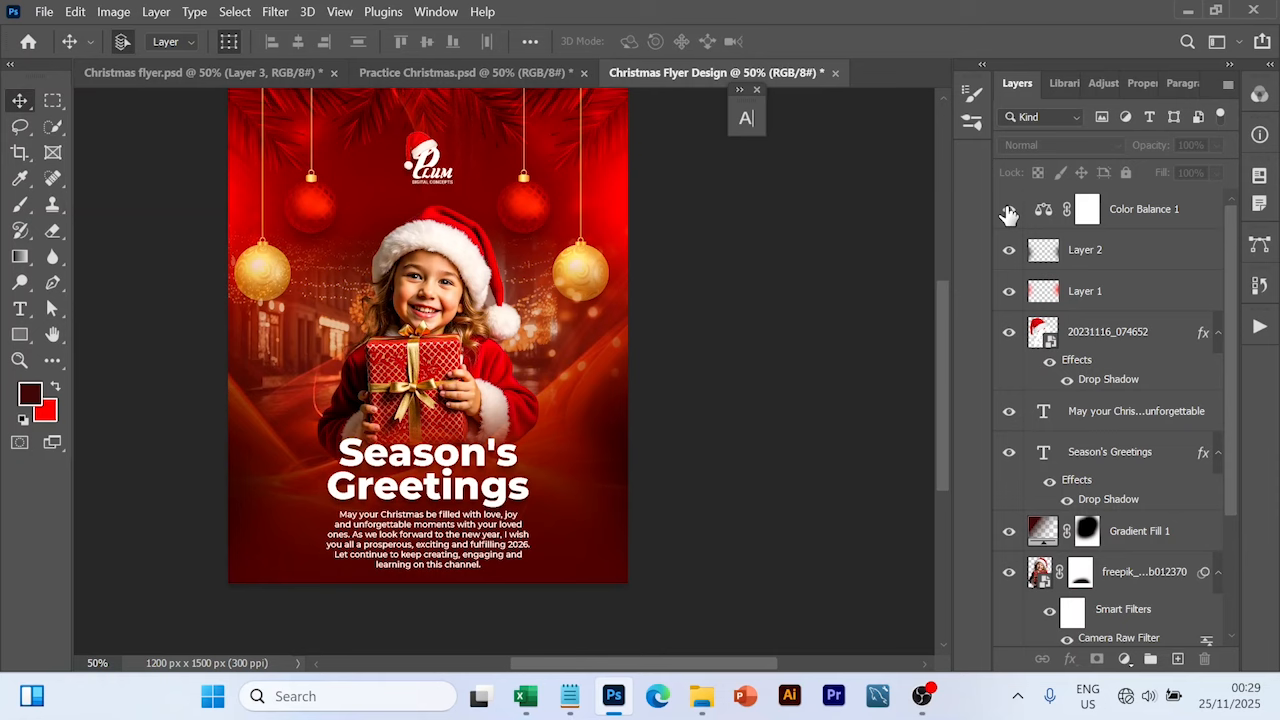
{"action": "left_click", "coordinate": [1150, 216]}
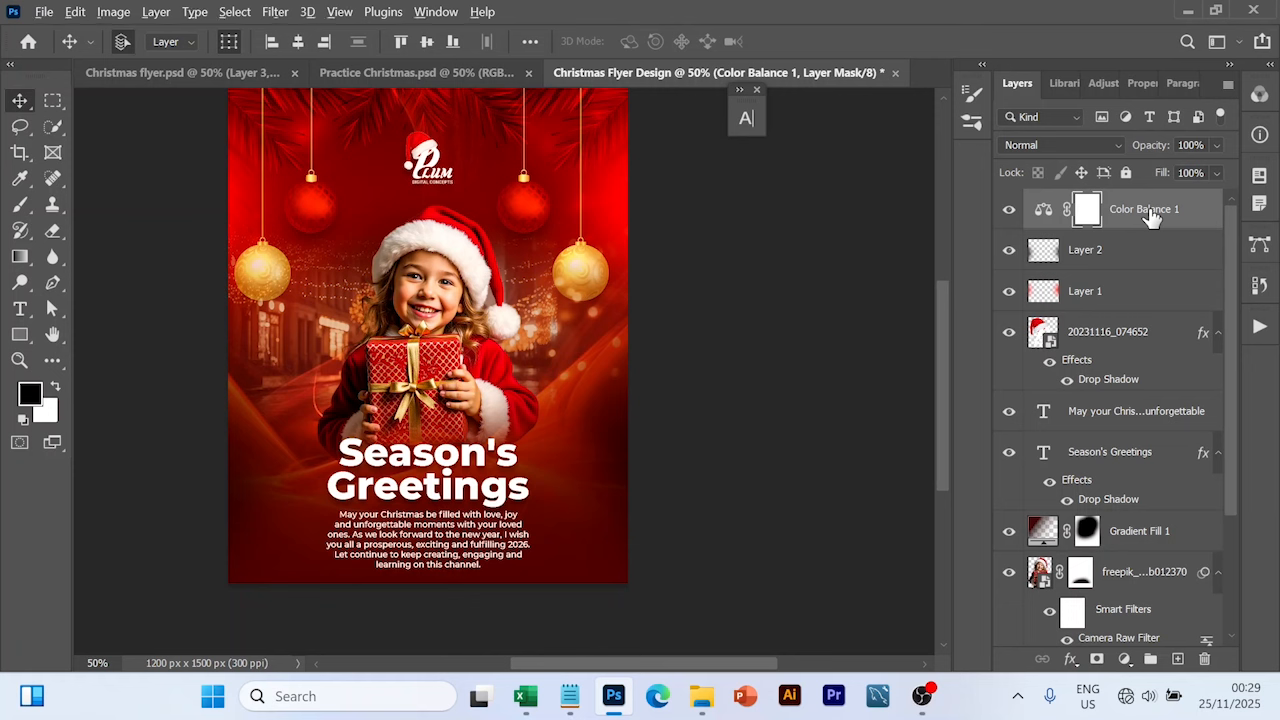
{"action": "key", "text": "ctrl+alt+shift+e"}
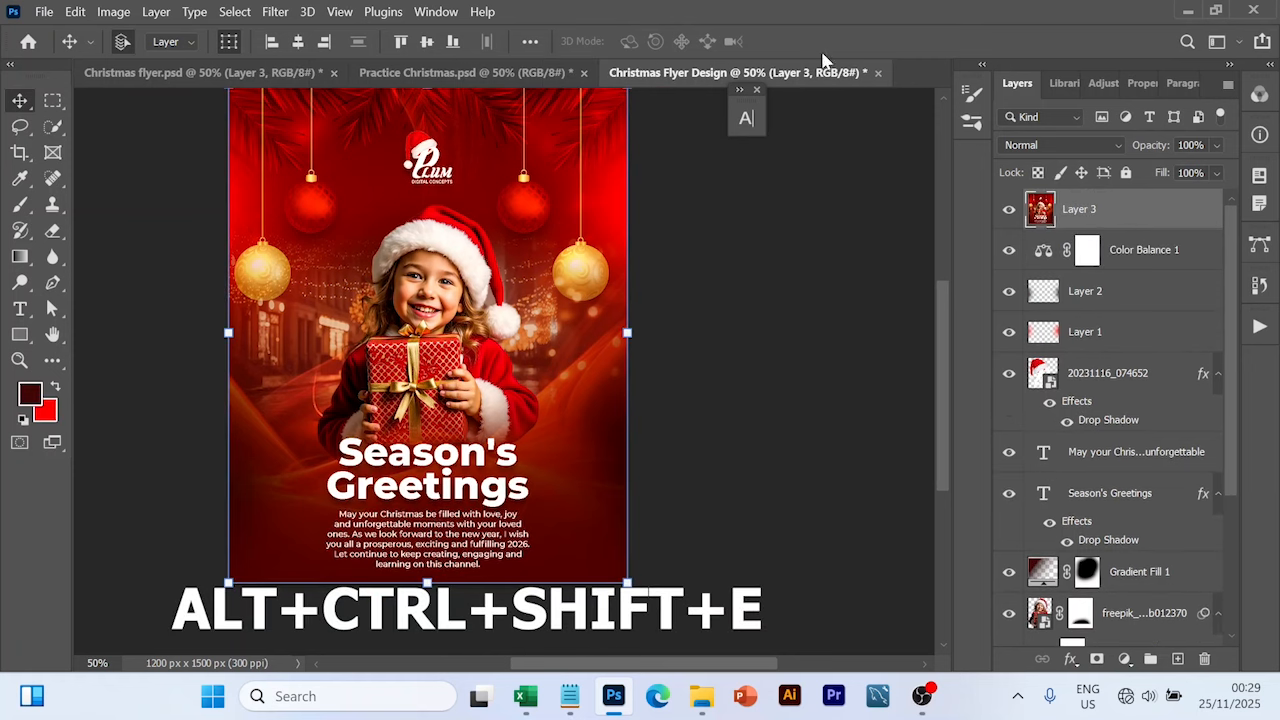
Step: Start the Camera Raw Filter on the merged layer and set Contrast to +21 and Highlights to +5
{"action": "left_click", "coordinate": [275, 12]}
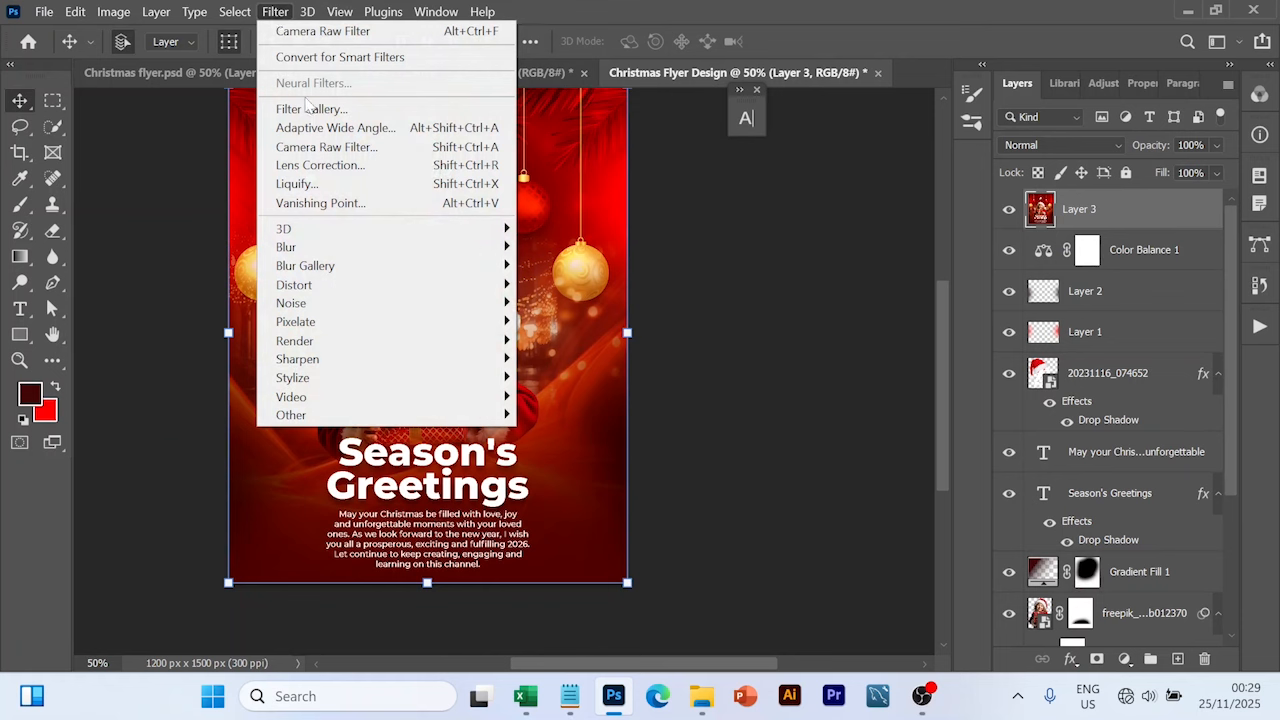
{"action": "left_click", "coordinate": [322, 148]}
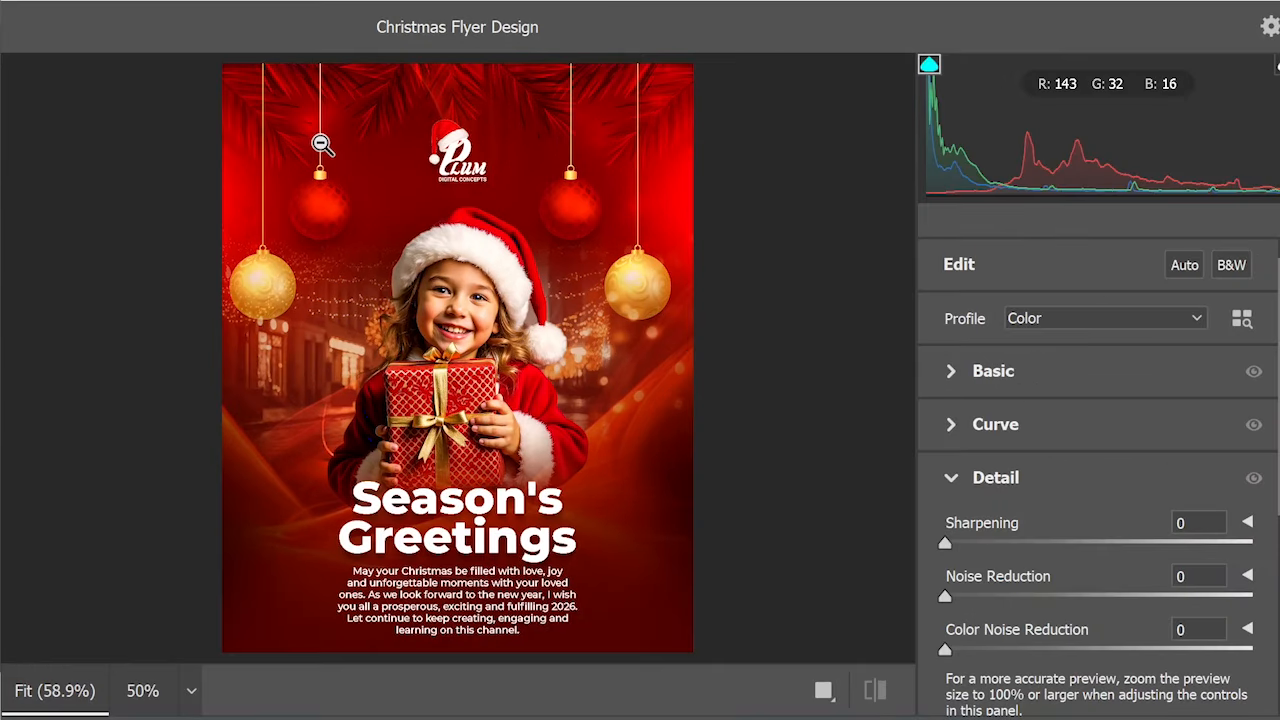
{"action": "left_click", "coordinate": [960, 375]}
{"action": "scroll", "coordinate": [1046, 386], "scroll_direction": "down", "scroll_amount": 3}
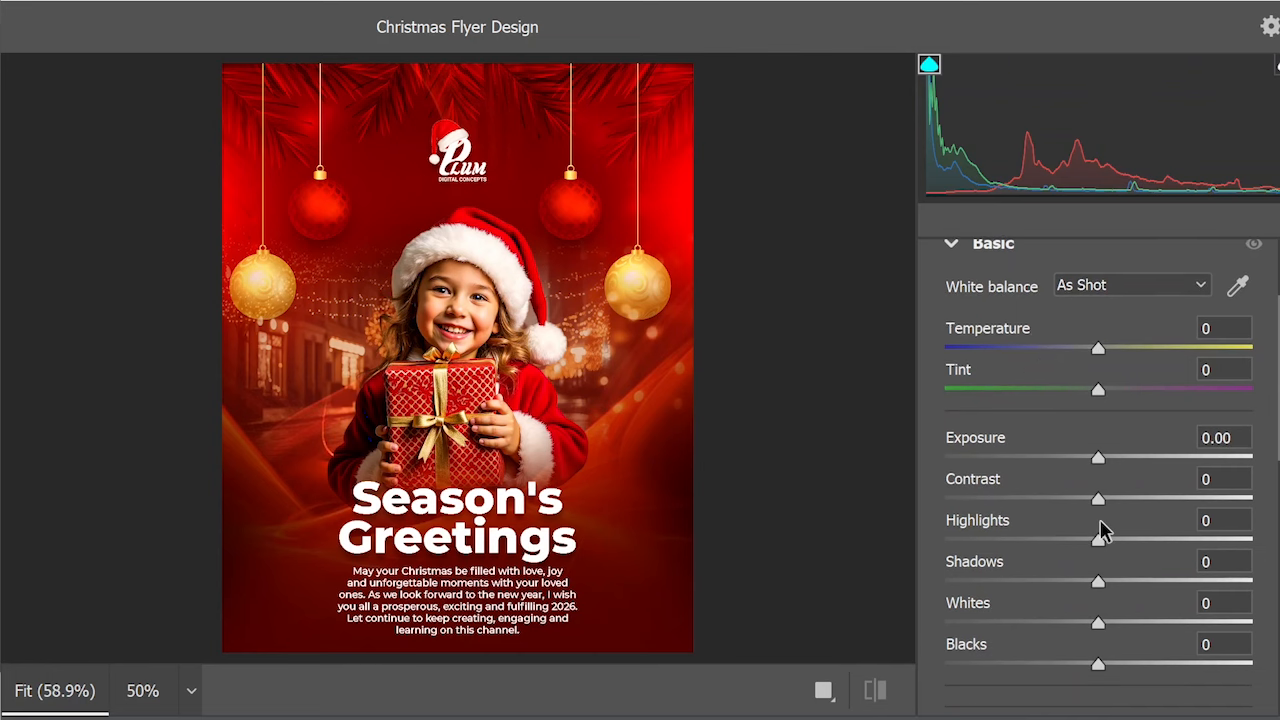
{"action": "scroll", "coordinate": [1100, 530], "scroll_direction": "down", "scroll_amount": 2}
{"action": "left_click_drag", "start_coordinate": [1098, 372], "coordinate": [1128, 366]}
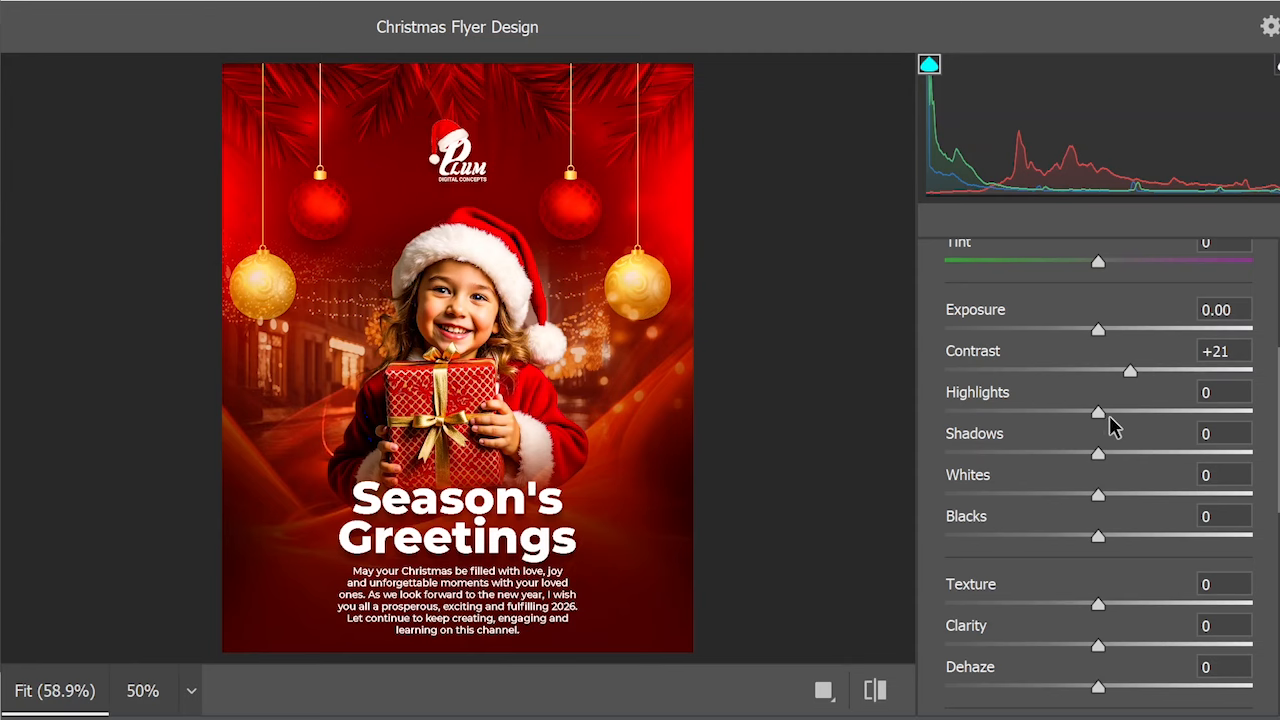
{"action": "left_click_drag", "start_coordinate": [1099, 414], "coordinate": [1107, 415]}
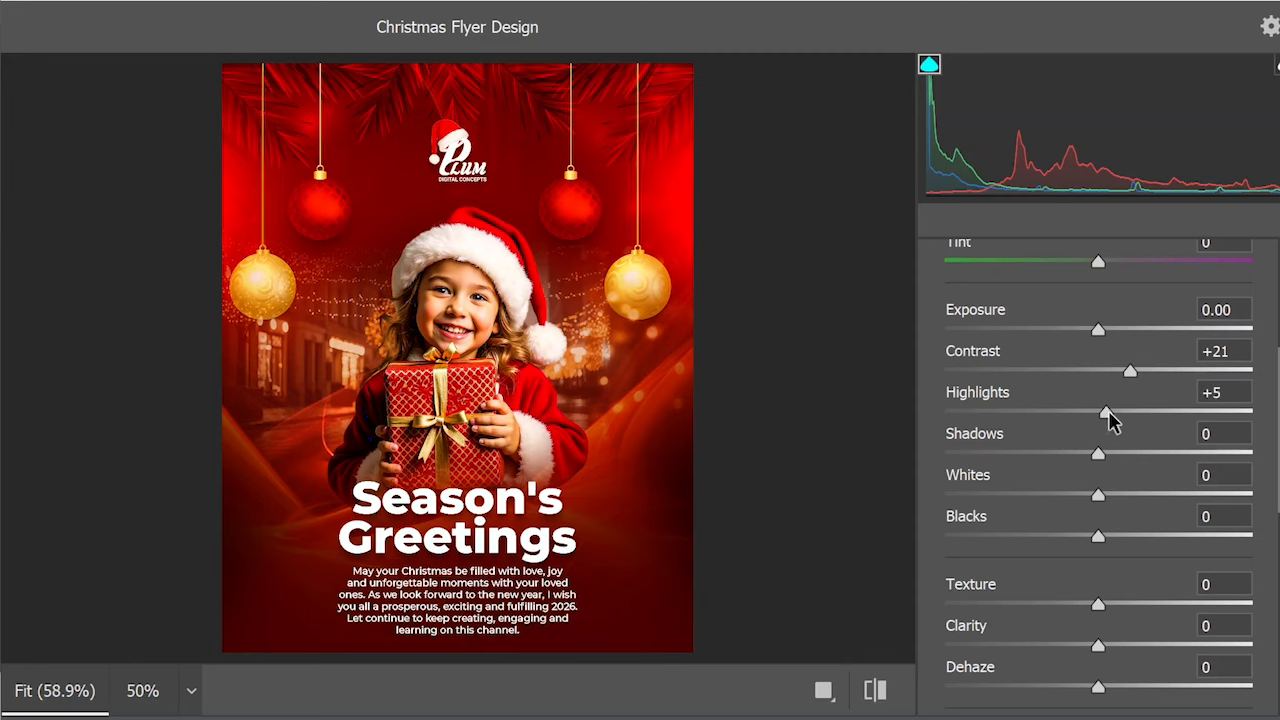
Step: Set Texture to +12, Clarity to +10 and Dehaze to +23, and raise Vibrance slightly
{"action": "scroll", "coordinate": [1083, 470], "scroll_direction": "down", "scroll_amount": 2}
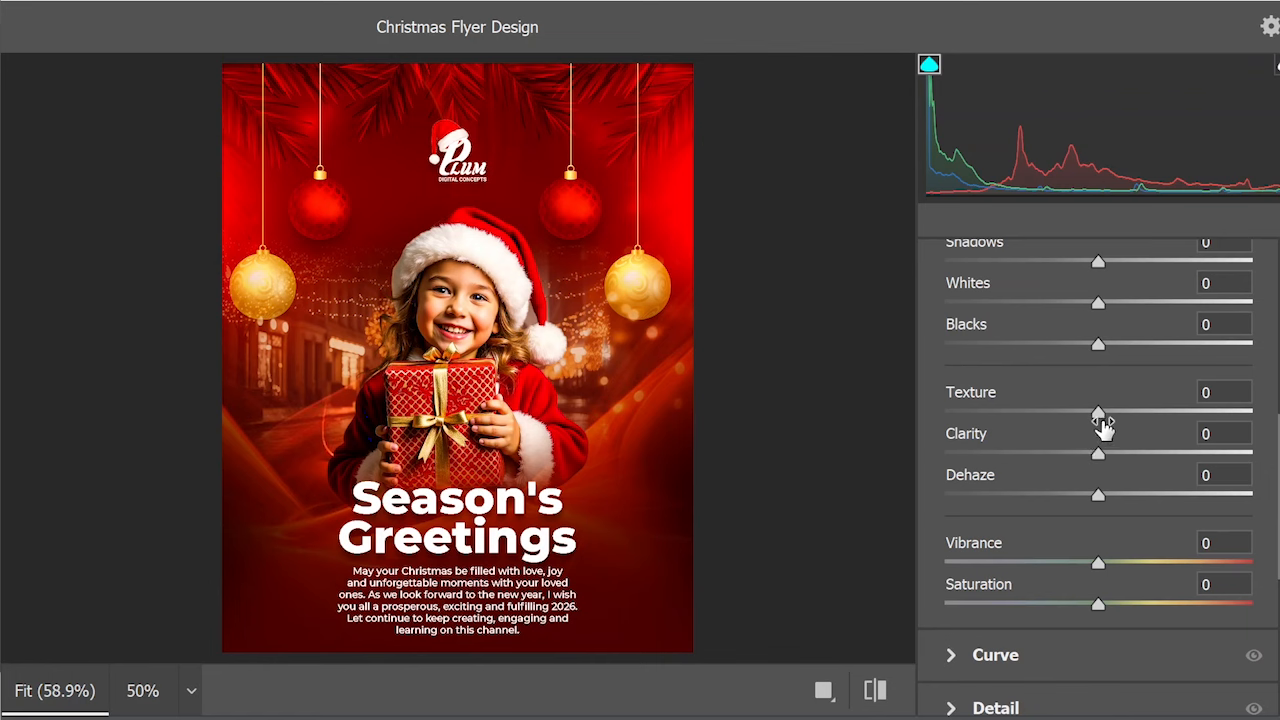
{"action": "left_click_drag", "start_coordinate": [1102, 414], "coordinate": [1113, 455]}
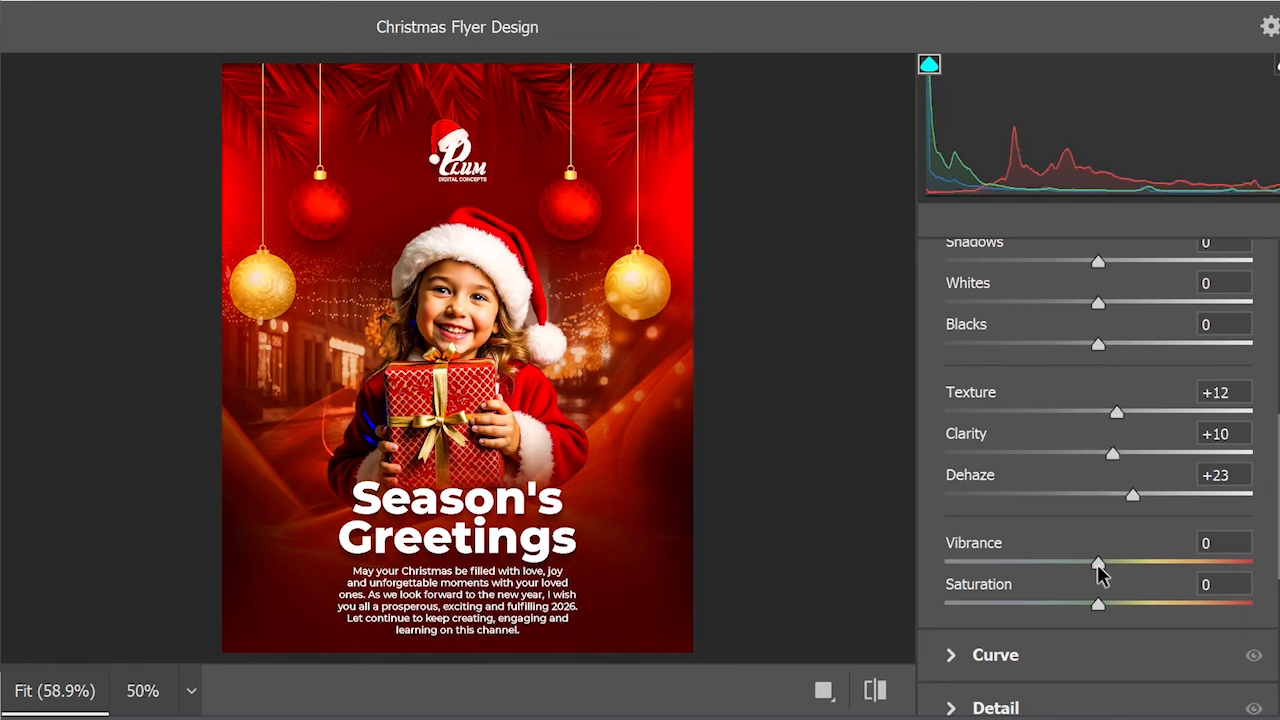
{"action": "left_click_drag", "start_coordinate": [1100, 564], "coordinate": [1117, 564]}
Step: Set the Camera Raw detail Sharpening to 35
{"action": "scroll", "coordinate": [1120, 569], "scroll_direction": "down", "scroll_amount": 5}
{"action": "left_click", "coordinate": [953, 437]}
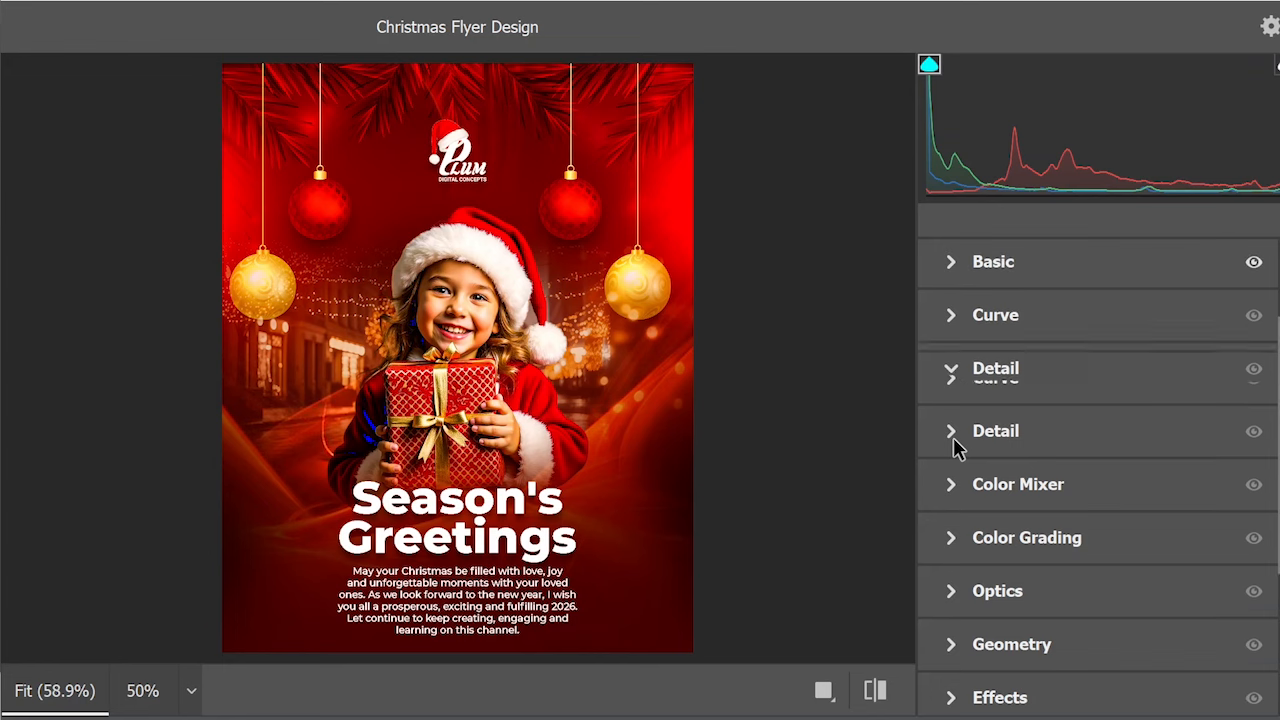
{"action": "left_click_drag", "start_coordinate": [946, 433], "coordinate": [1015, 433]}
{"action": "scroll", "coordinate": [983, 688], "scroll_direction": "down", "scroll_amount": 2}
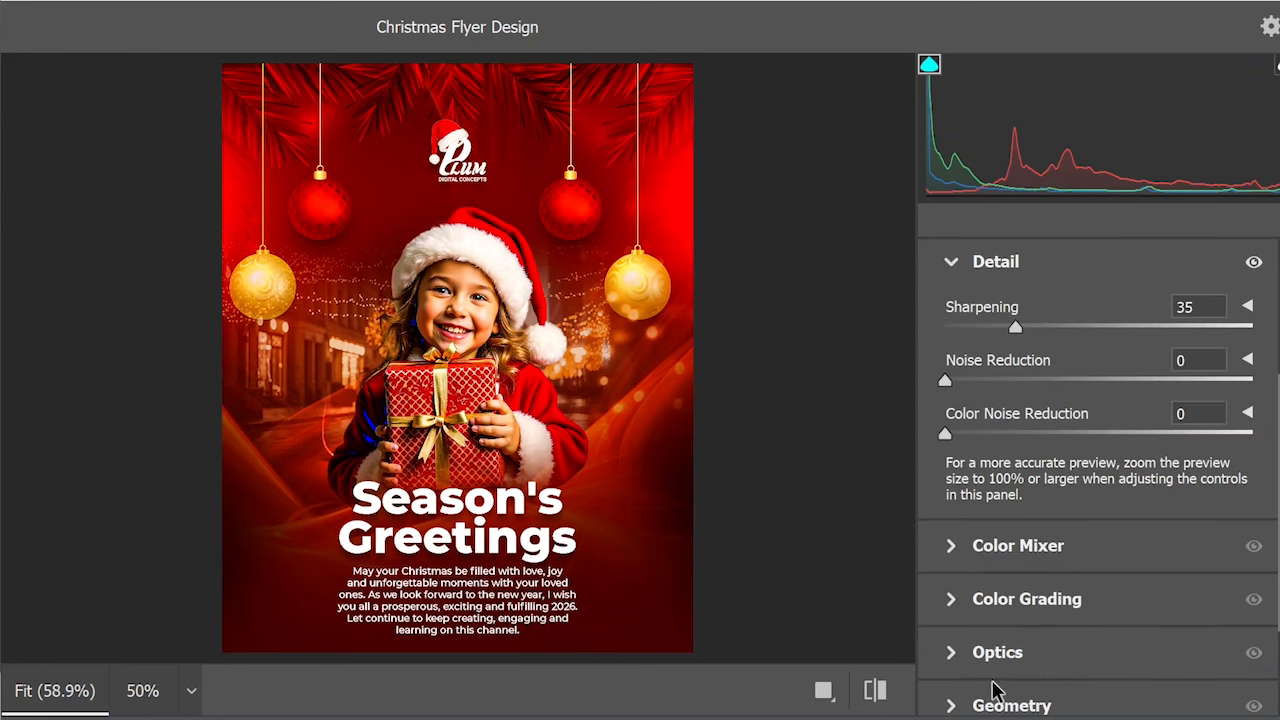
{"action": "scroll", "coordinate": [985, 632], "scroll_direction": "up", "scroll_amount": 3}
{"action": "left_click", "coordinate": [954, 436]}
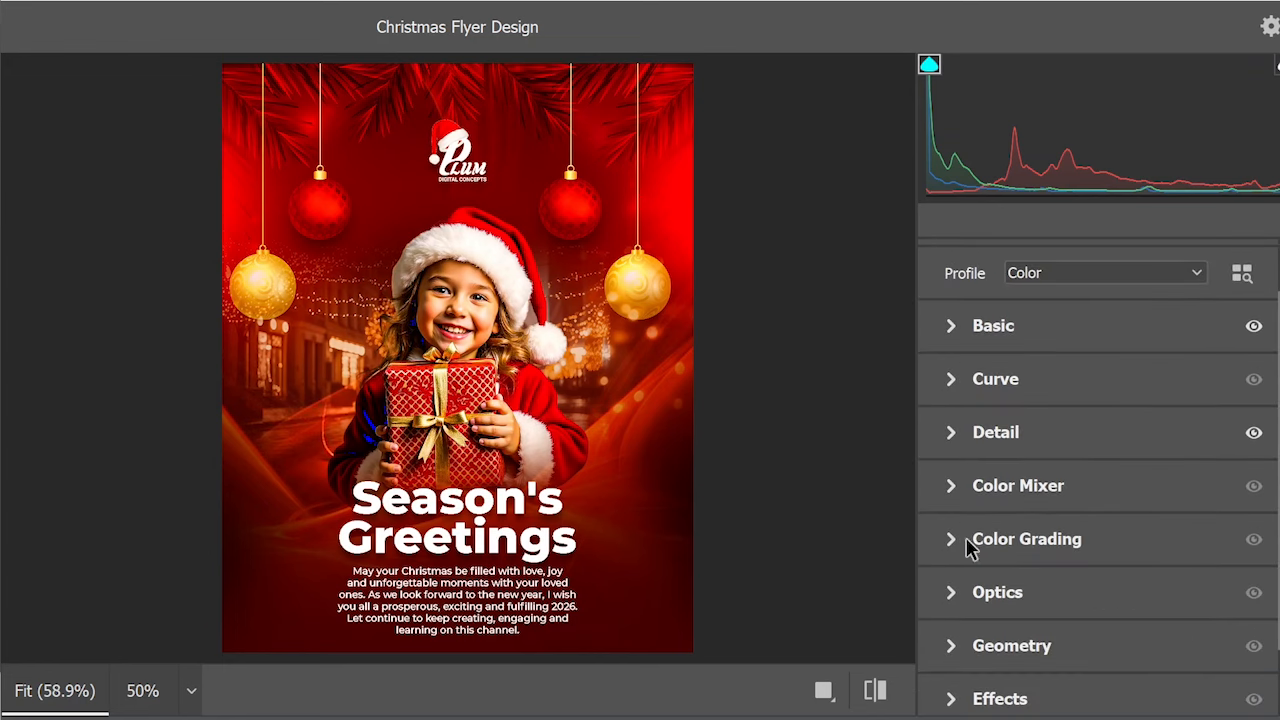
Step: Add an edge vignette with Vignetting at -14 and apply the Camera Raw adjustments to the merged layer
{"action": "left_click", "coordinate": [955, 698]}
{"action": "mouse_move", "coordinate": [1099, 640]}
{"action": "left_mouse_down"}
{"action": "mouse_move", "coordinate": [1030, 648]}
{"action": "mouse_move", "coordinate": [1081, 648]}
{"action": "left_mouse_up"}
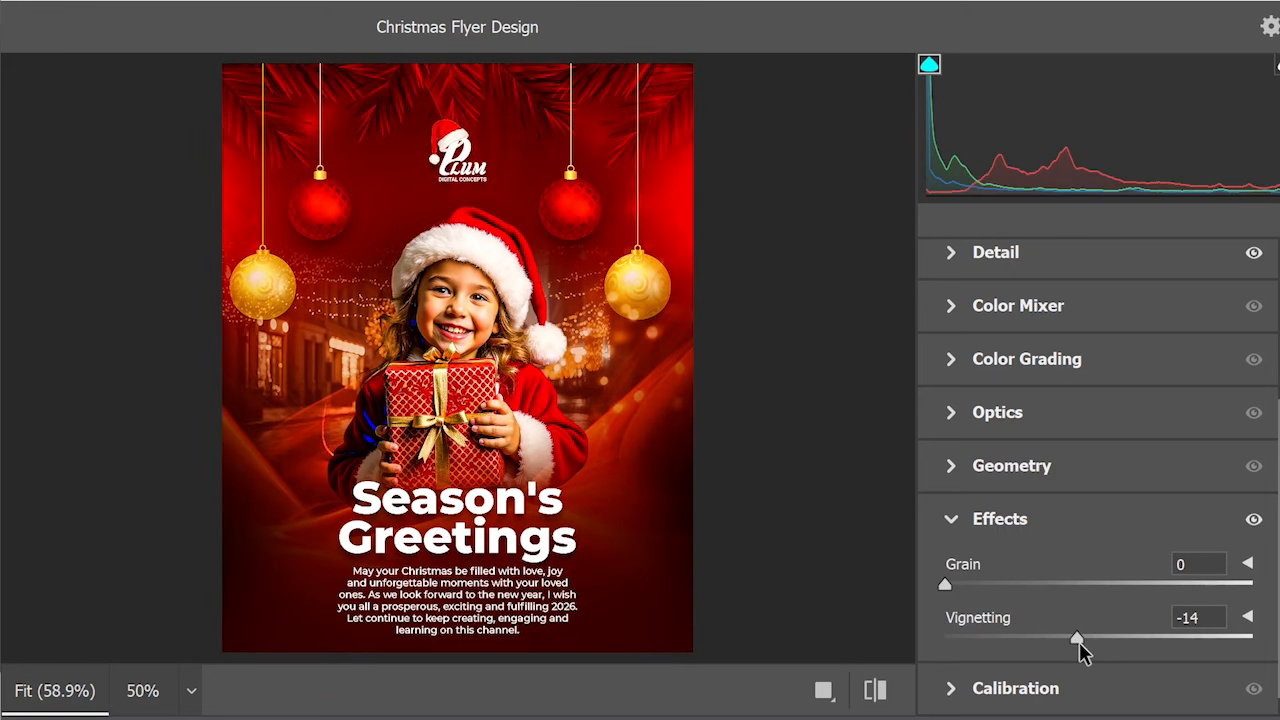
{"action": "key", "text": "Return"}
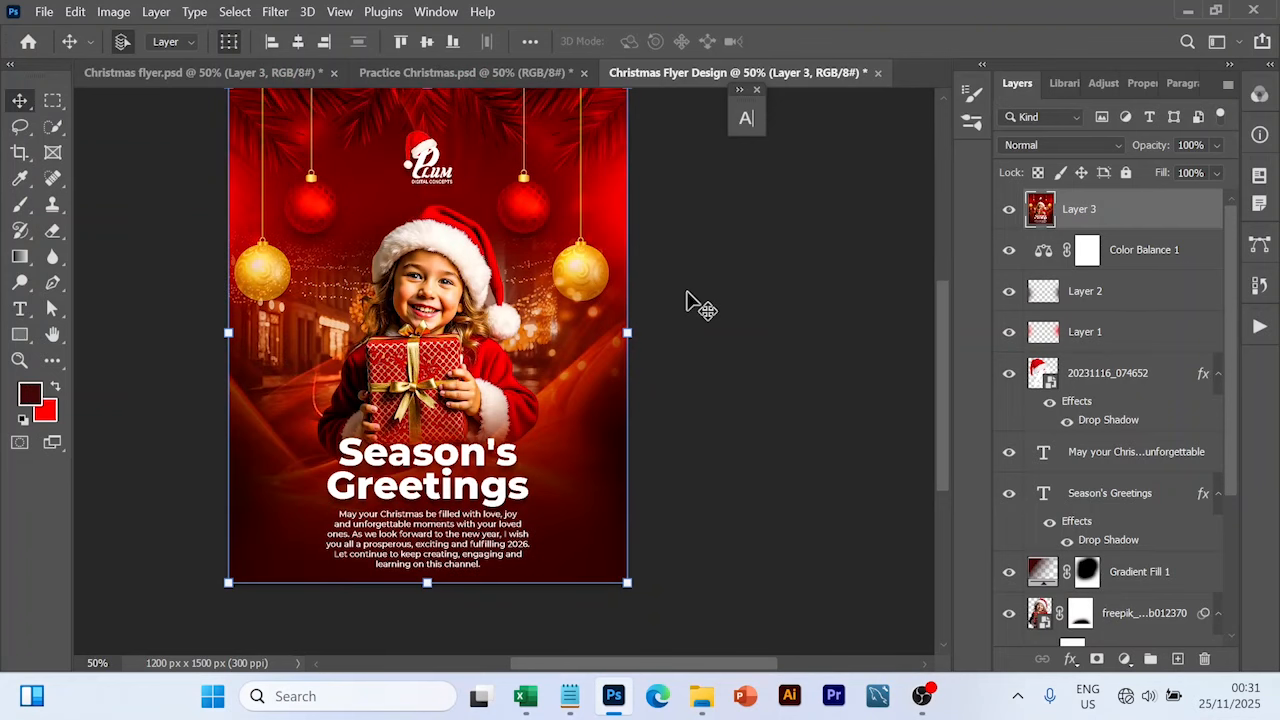
Step: Hide and show the merged layer again to compare the flyer before and after the Camera Raw grading
{"action": "scroll", "coordinate": [687, 300], "scroll_direction": "up", "scroll_amount": 1}
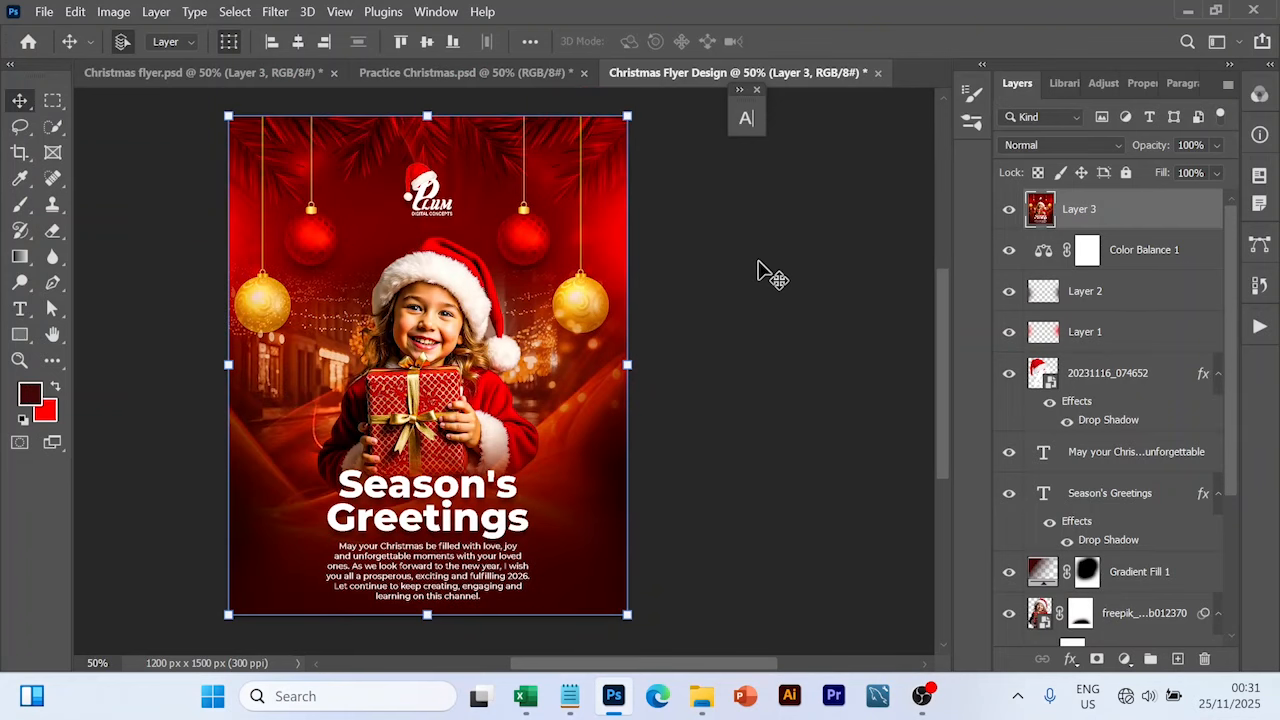
{"action": "left_click", "coordinate": [1009, 210]}
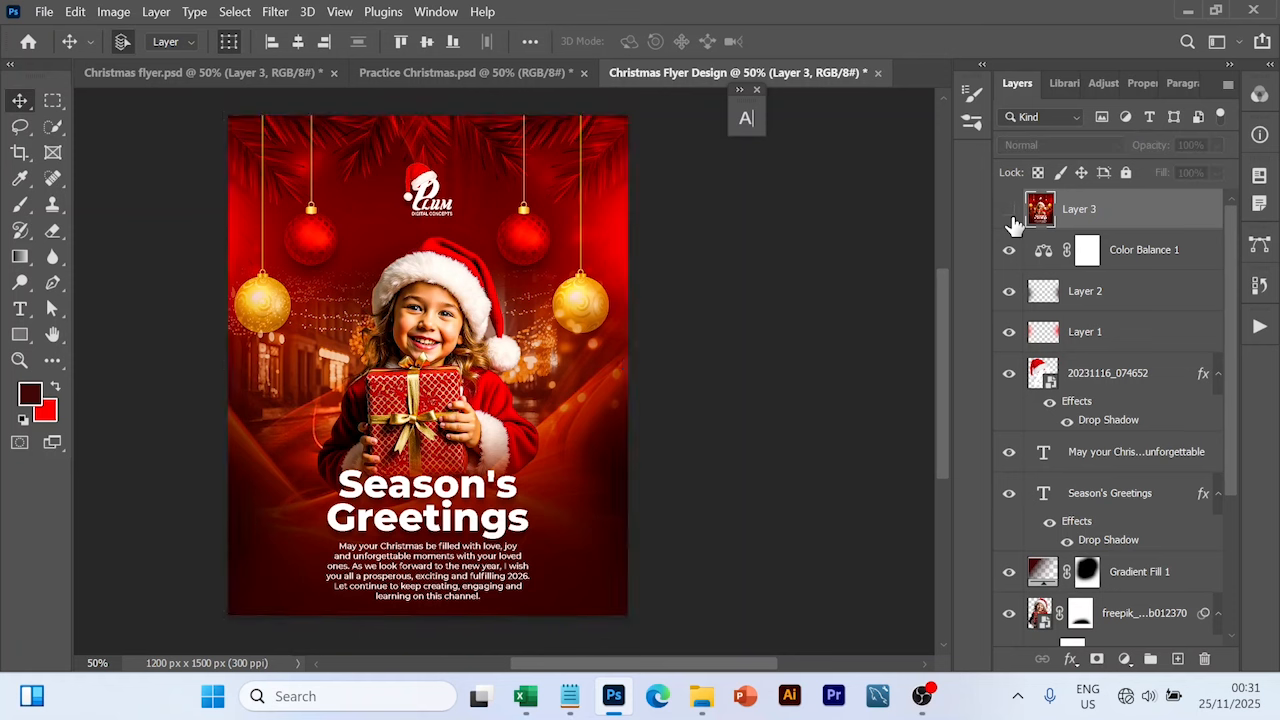
{"action": "left_click", "coordinate": [1011, 214]}
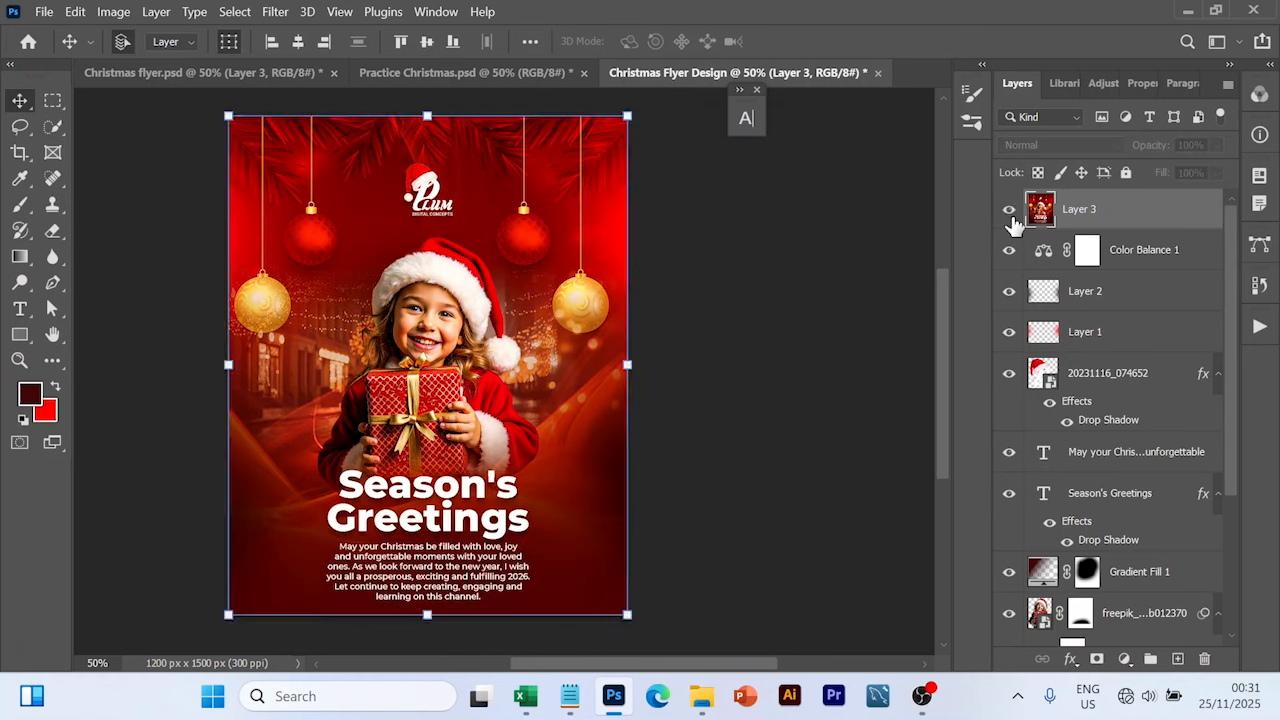